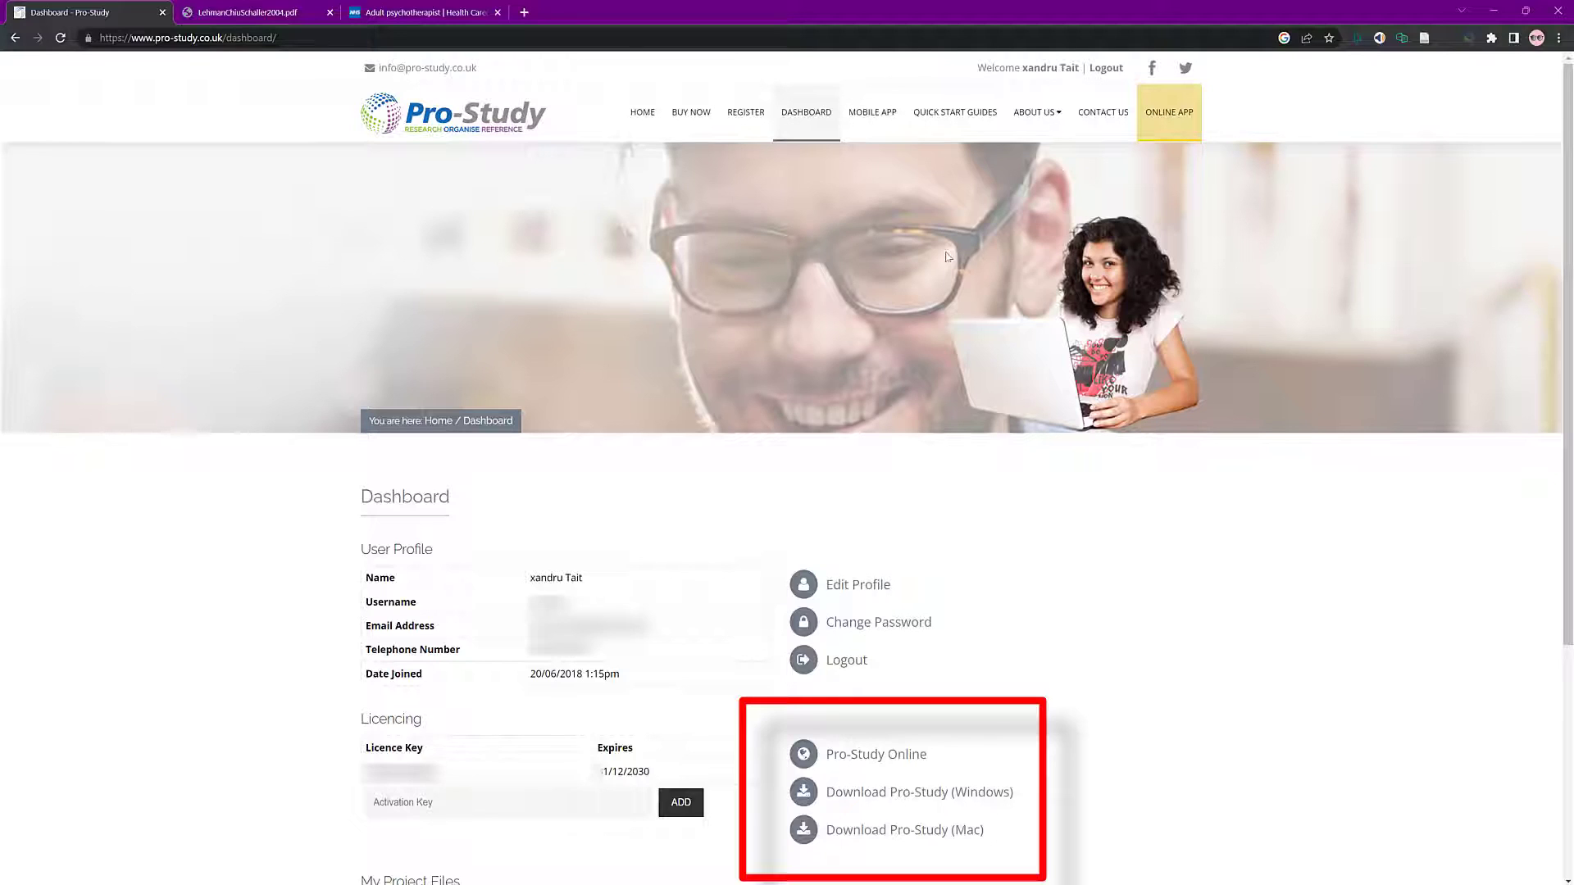
# Step: Launch Pro-Study Online, accept the terms, collapse the Key Info, Images and Experiment tiles, then open a new tab
pyautogui.click(872, 755)
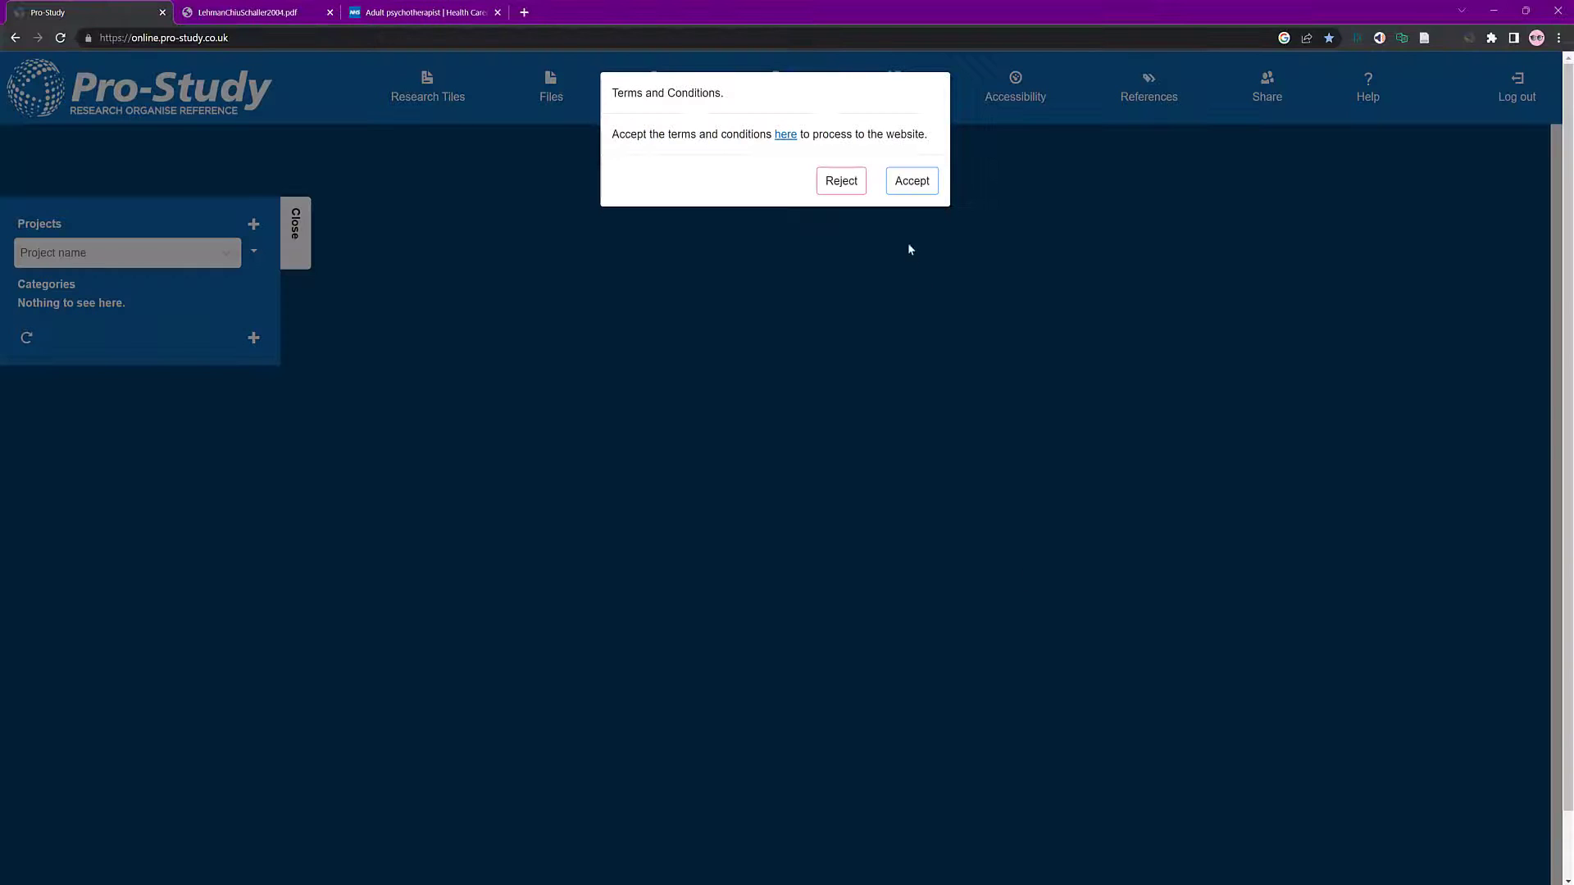
pyautogui.click(909, 183)
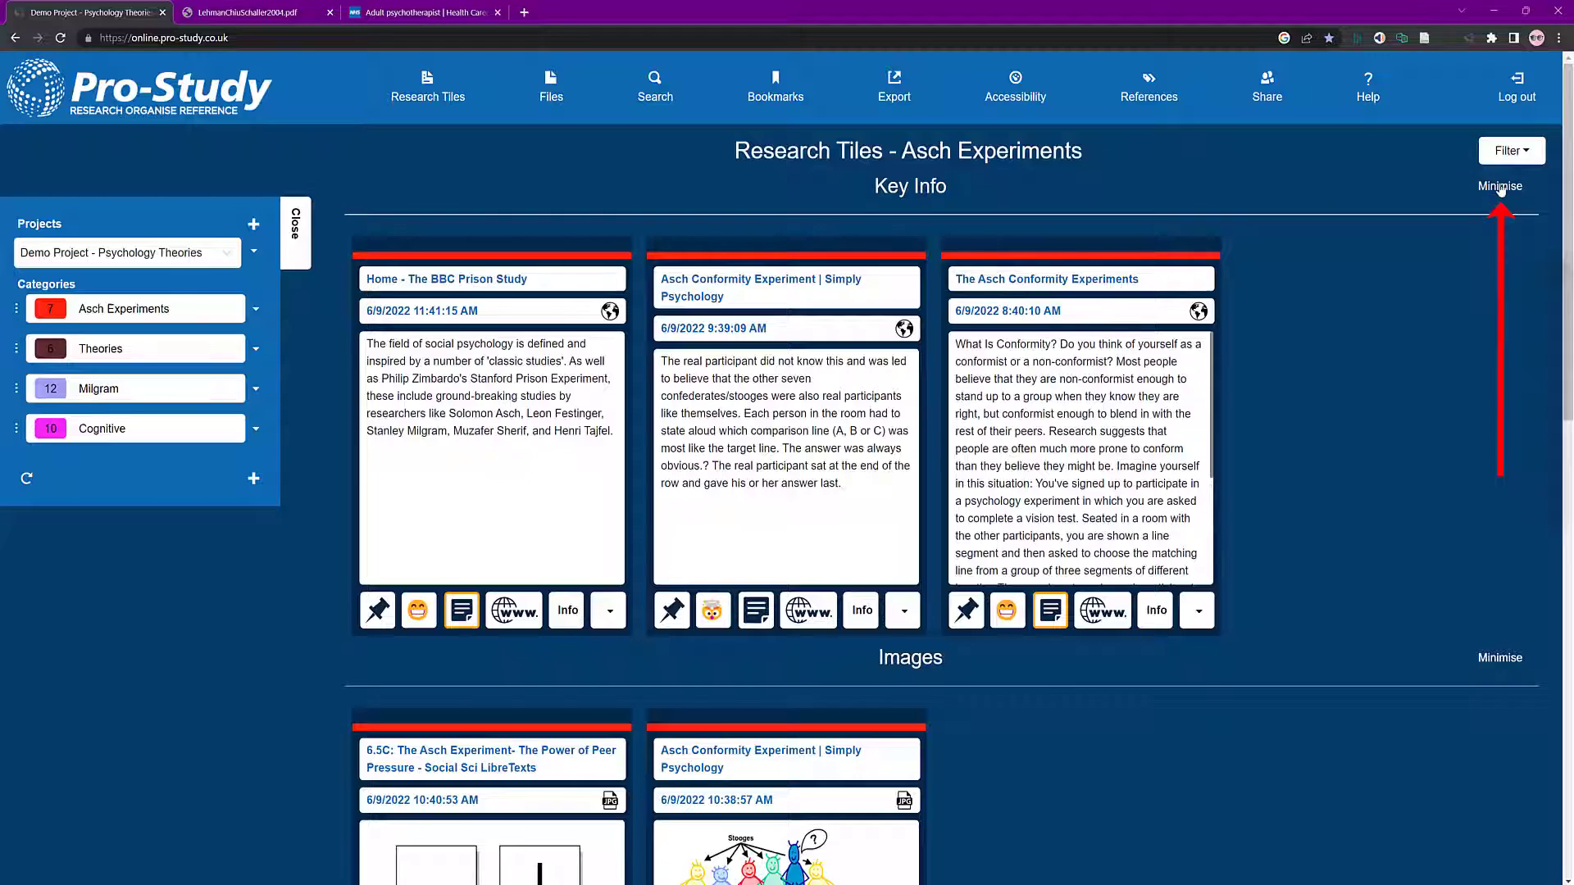
pyautogui.click(1499, 187)
pyautogui.click(1500, 244)
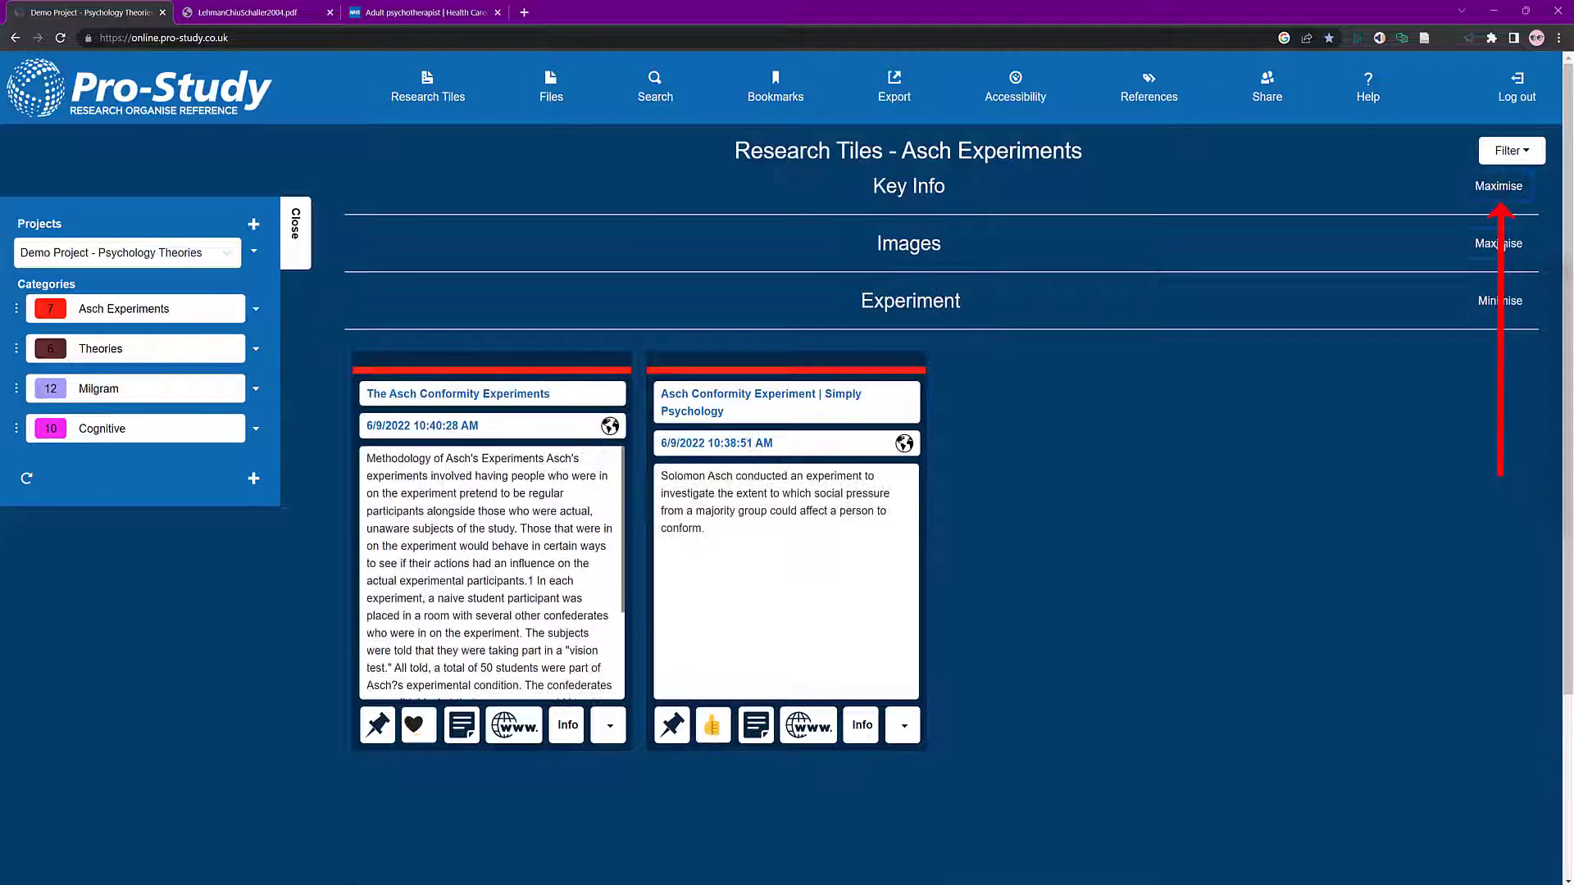
pyautogui.click(1509, 301)
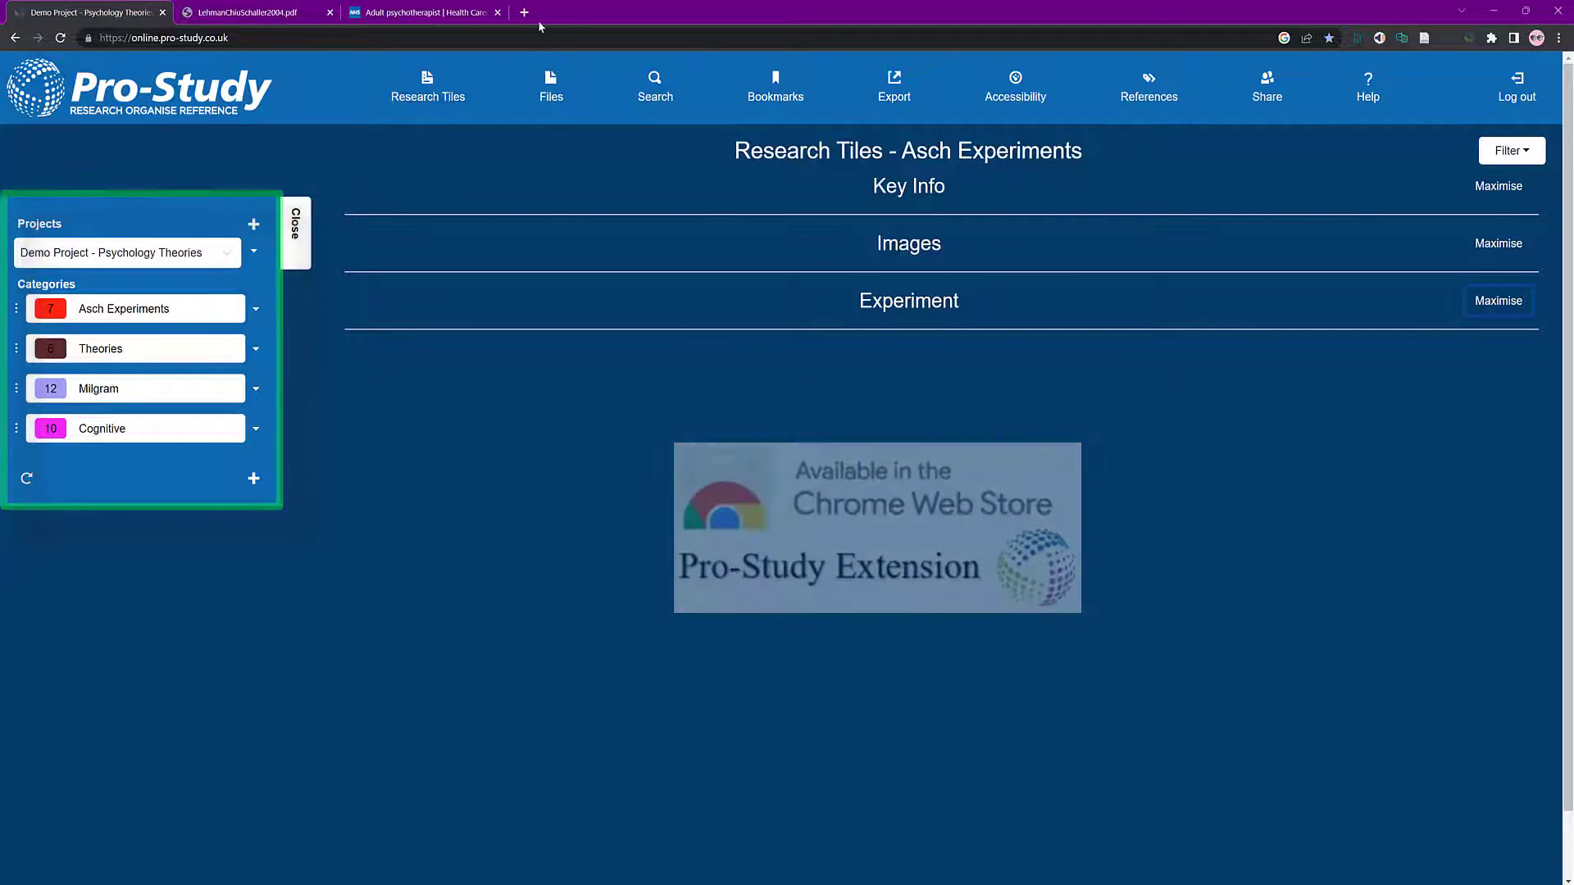
pyautogui.click(524, 11)
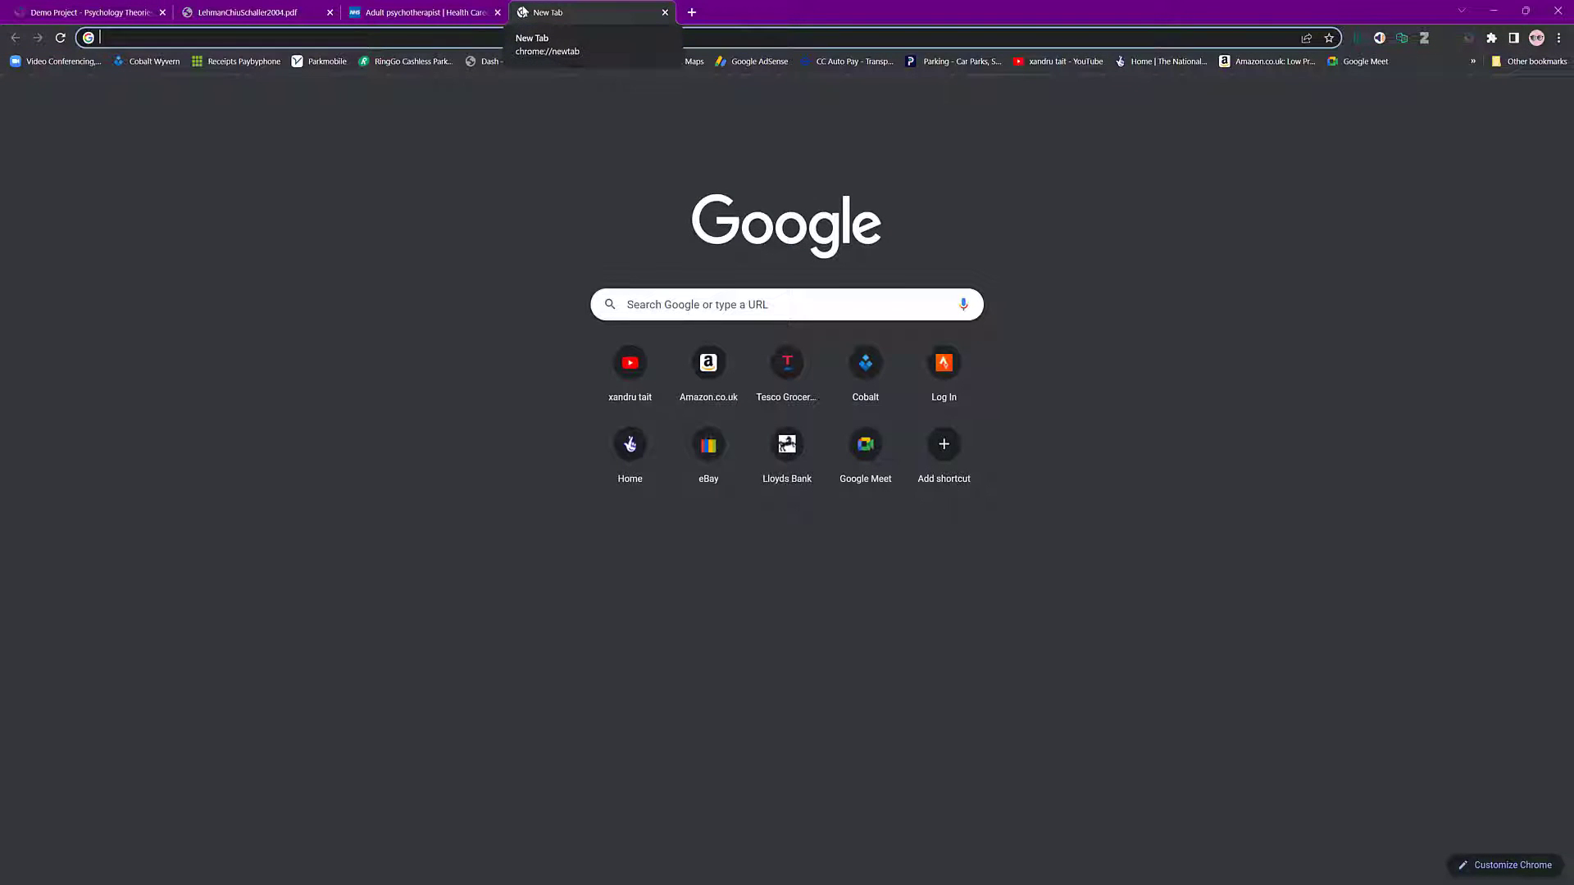
# Step: Search 'pro-study extension' and open the Pro-Study Online Web Store page
pyautogui.write('pro-study extension')
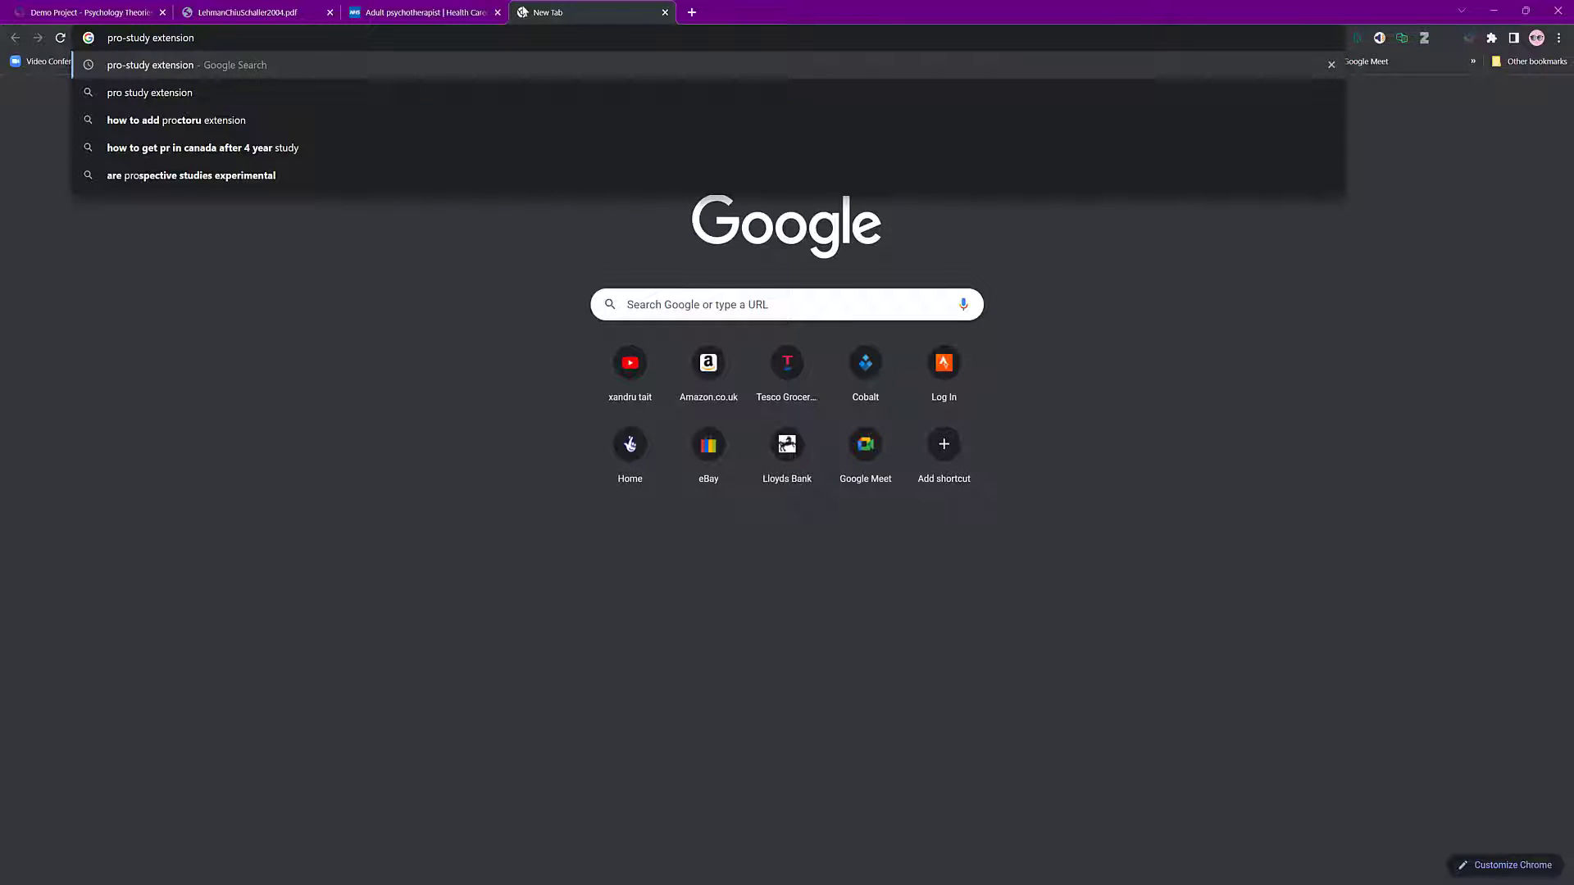
pyautogui.click(203, 95)
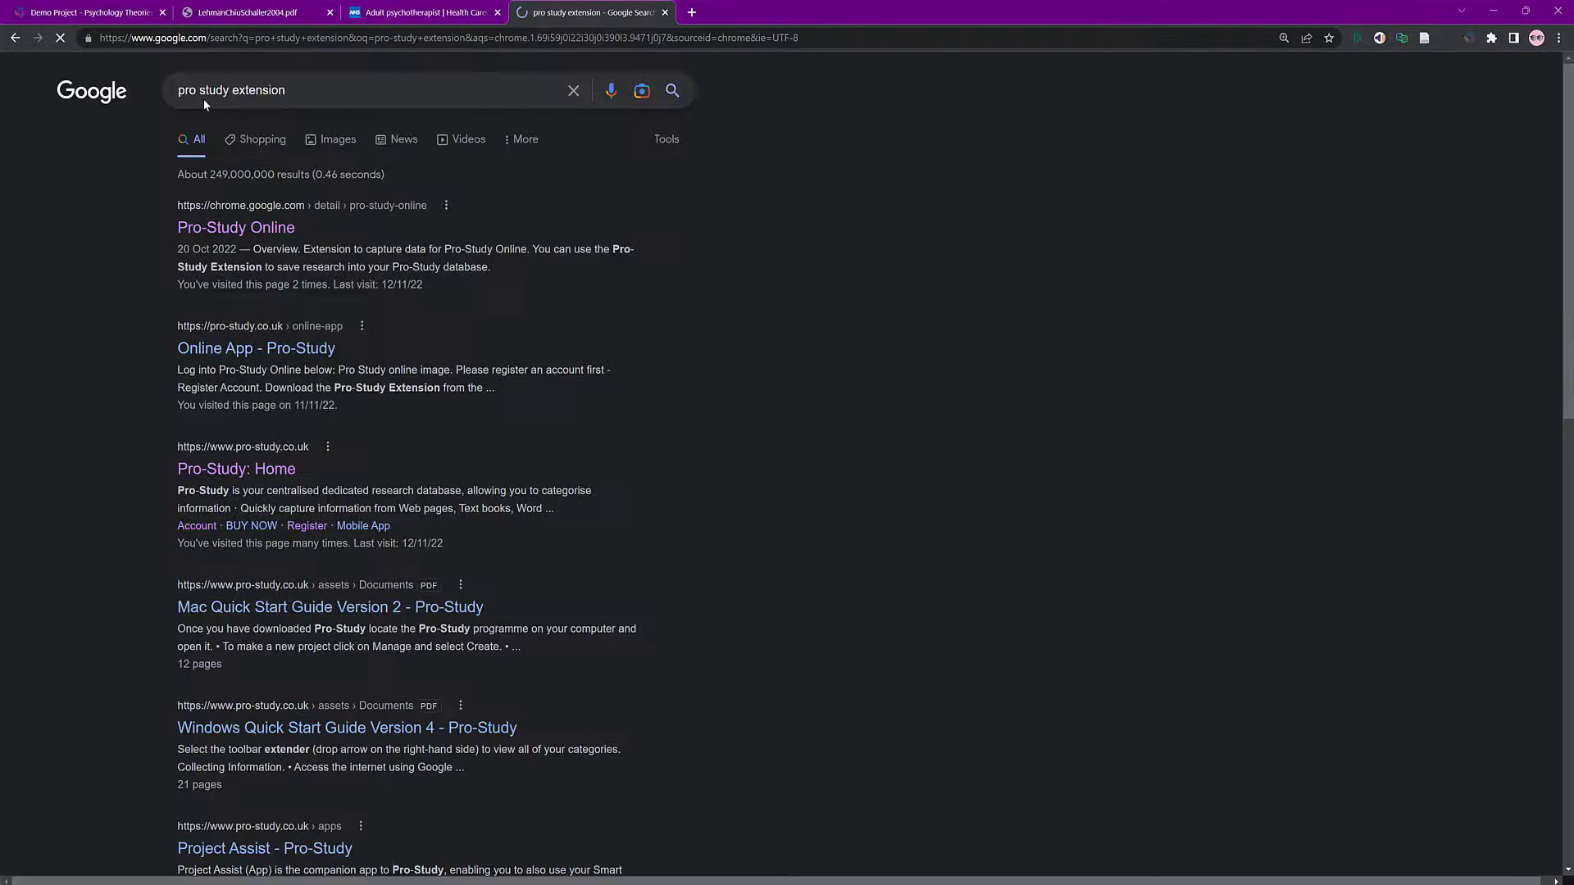
pyautogui.click(245, 229)
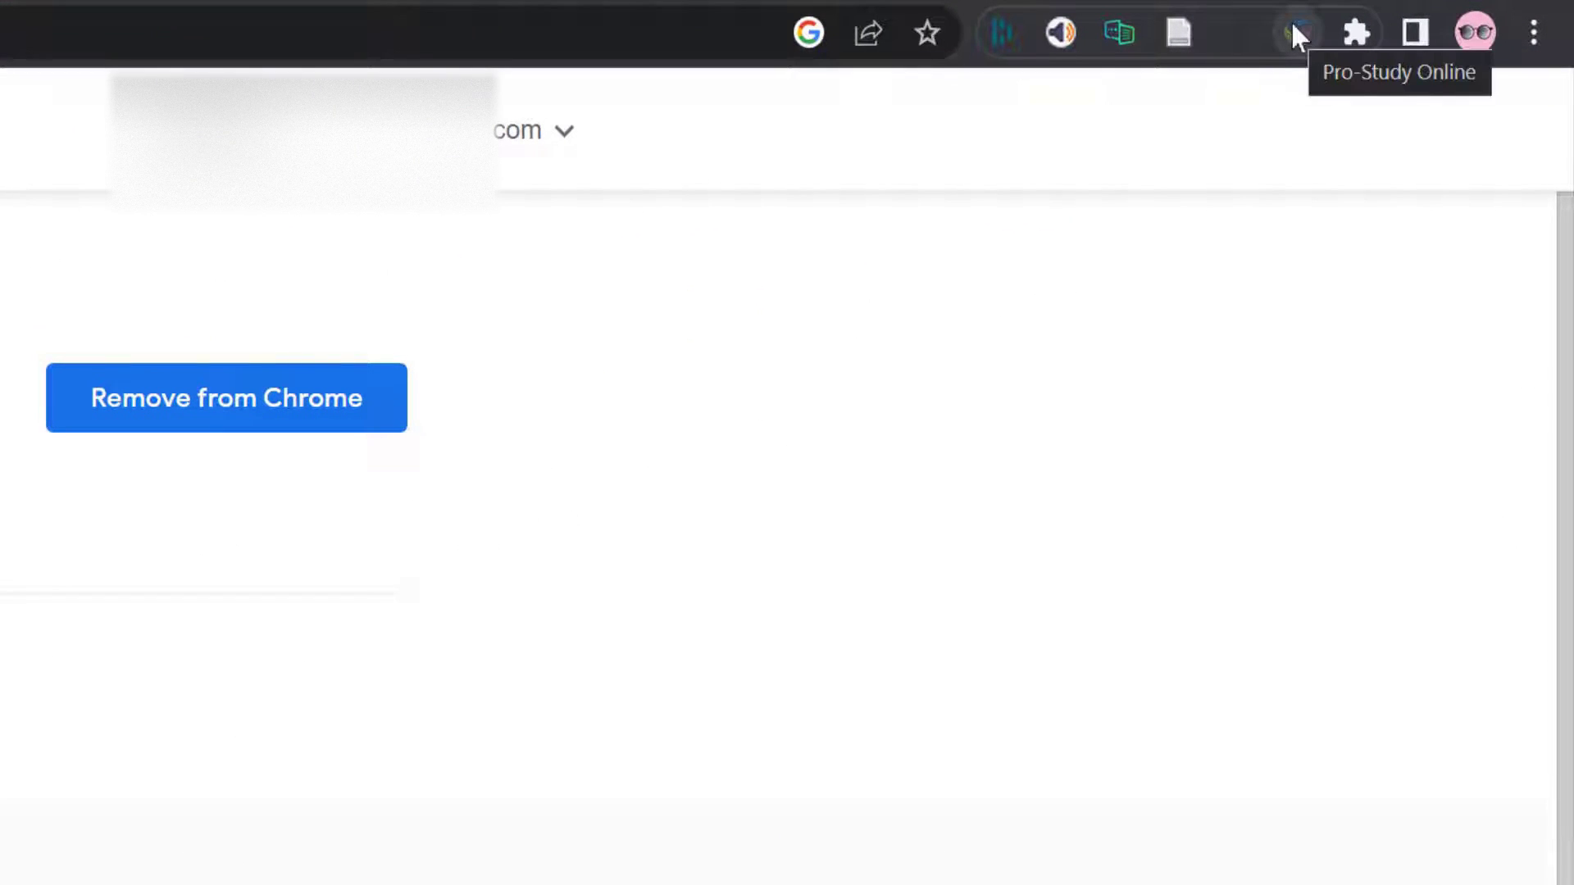
# Step: Toggle the Pro-Study Online toolbar pin, close the Web Store tab, and open the extension on the psychotherapist page
pyautogui.click(1354, 33)
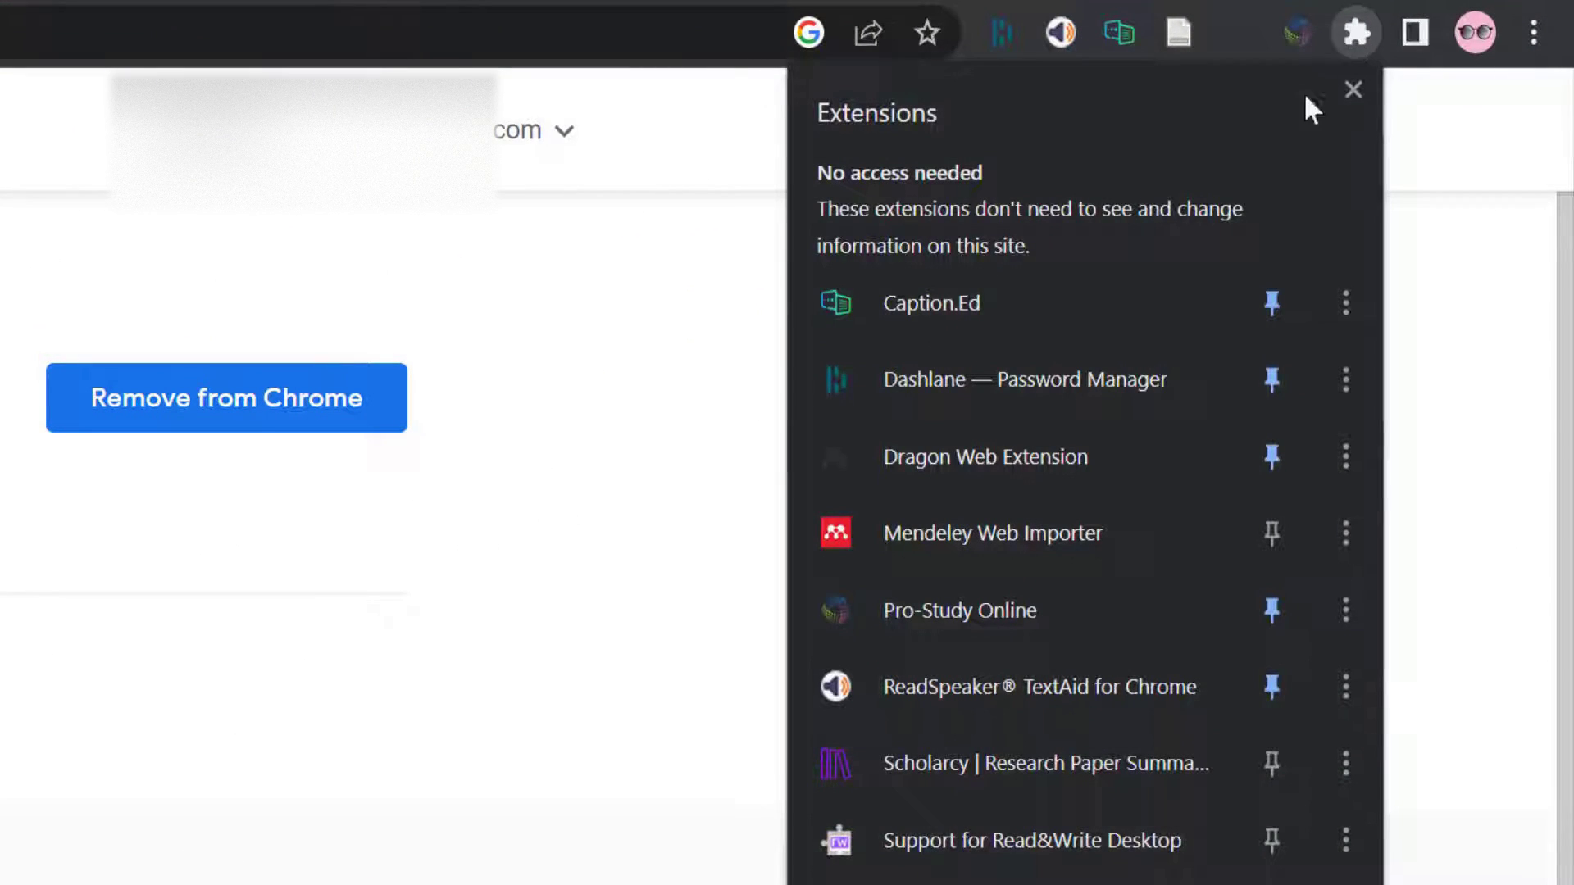
pyautogui.click(1273, 610)
pyautogui.click(719, 594)
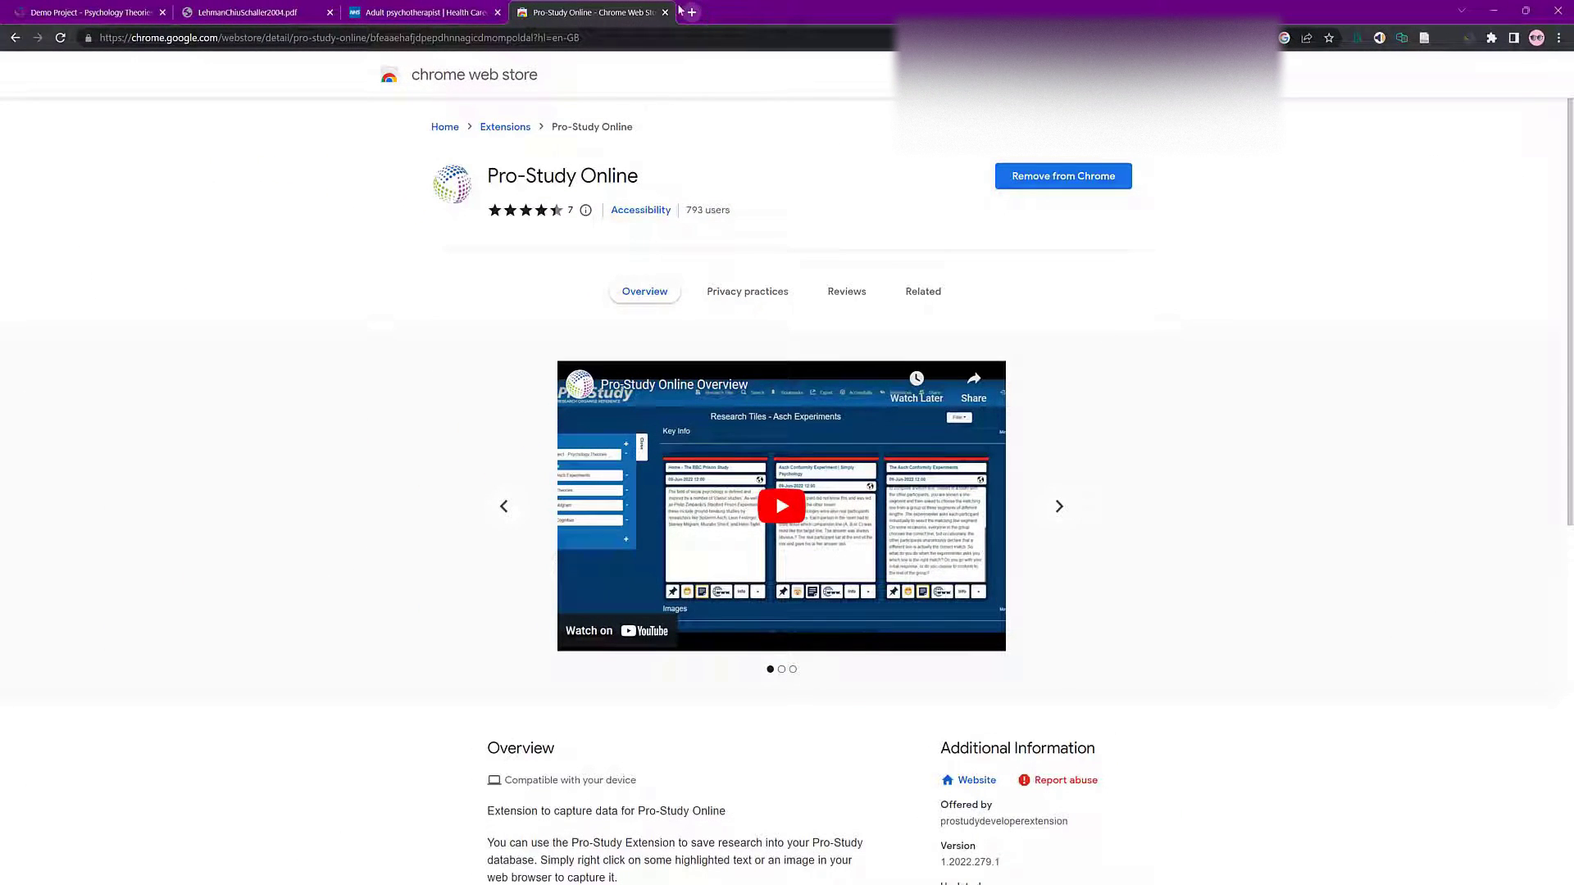
pyautogui.click(665, 14)
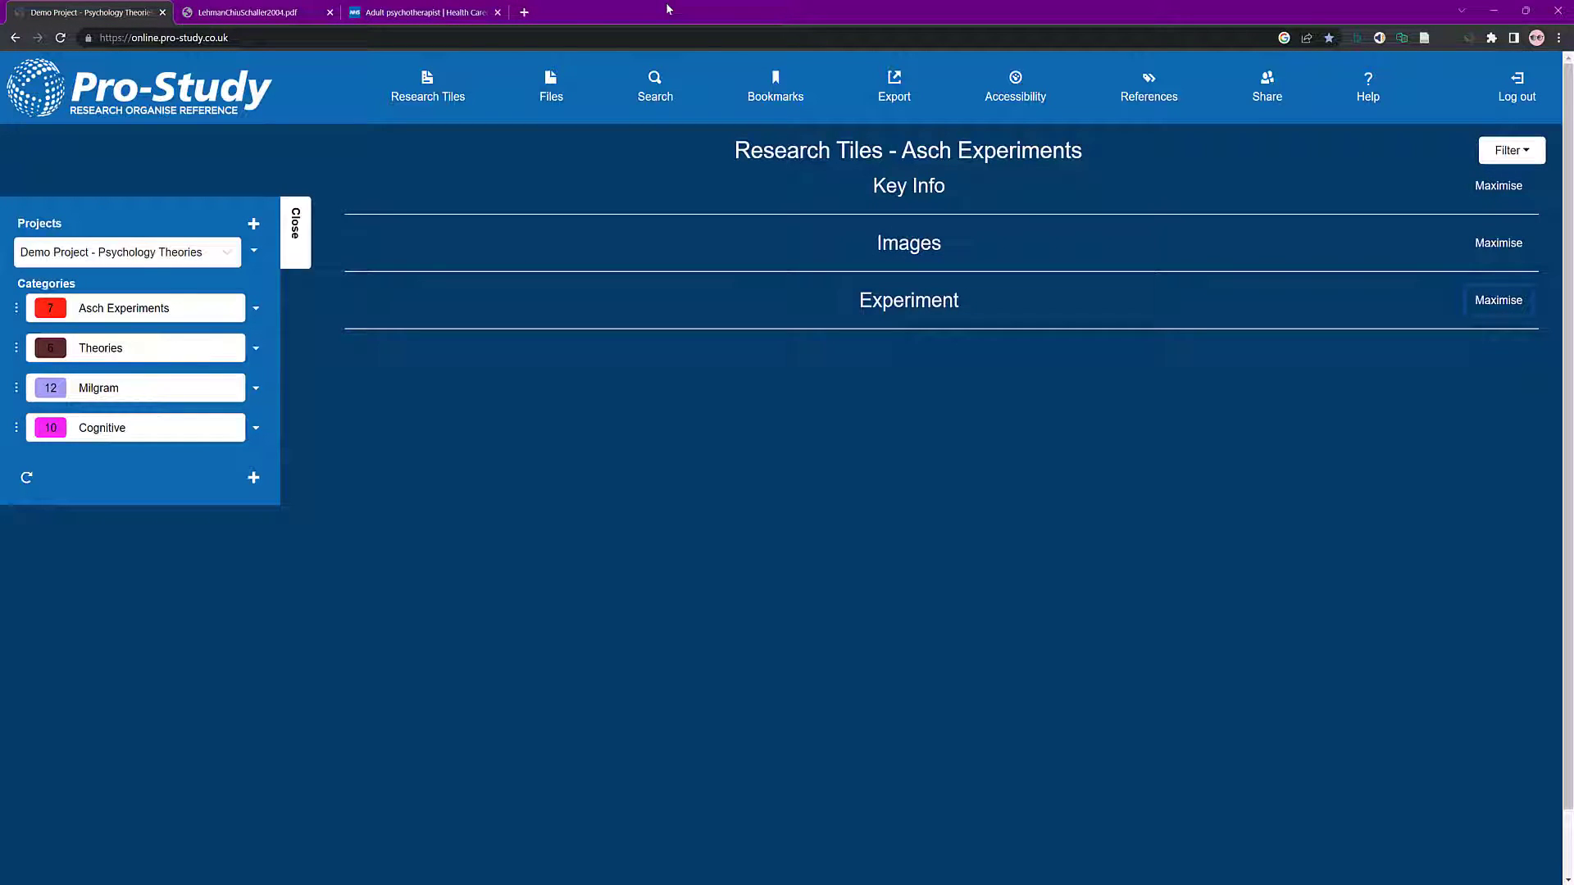
pyautogui.click(403, 13)
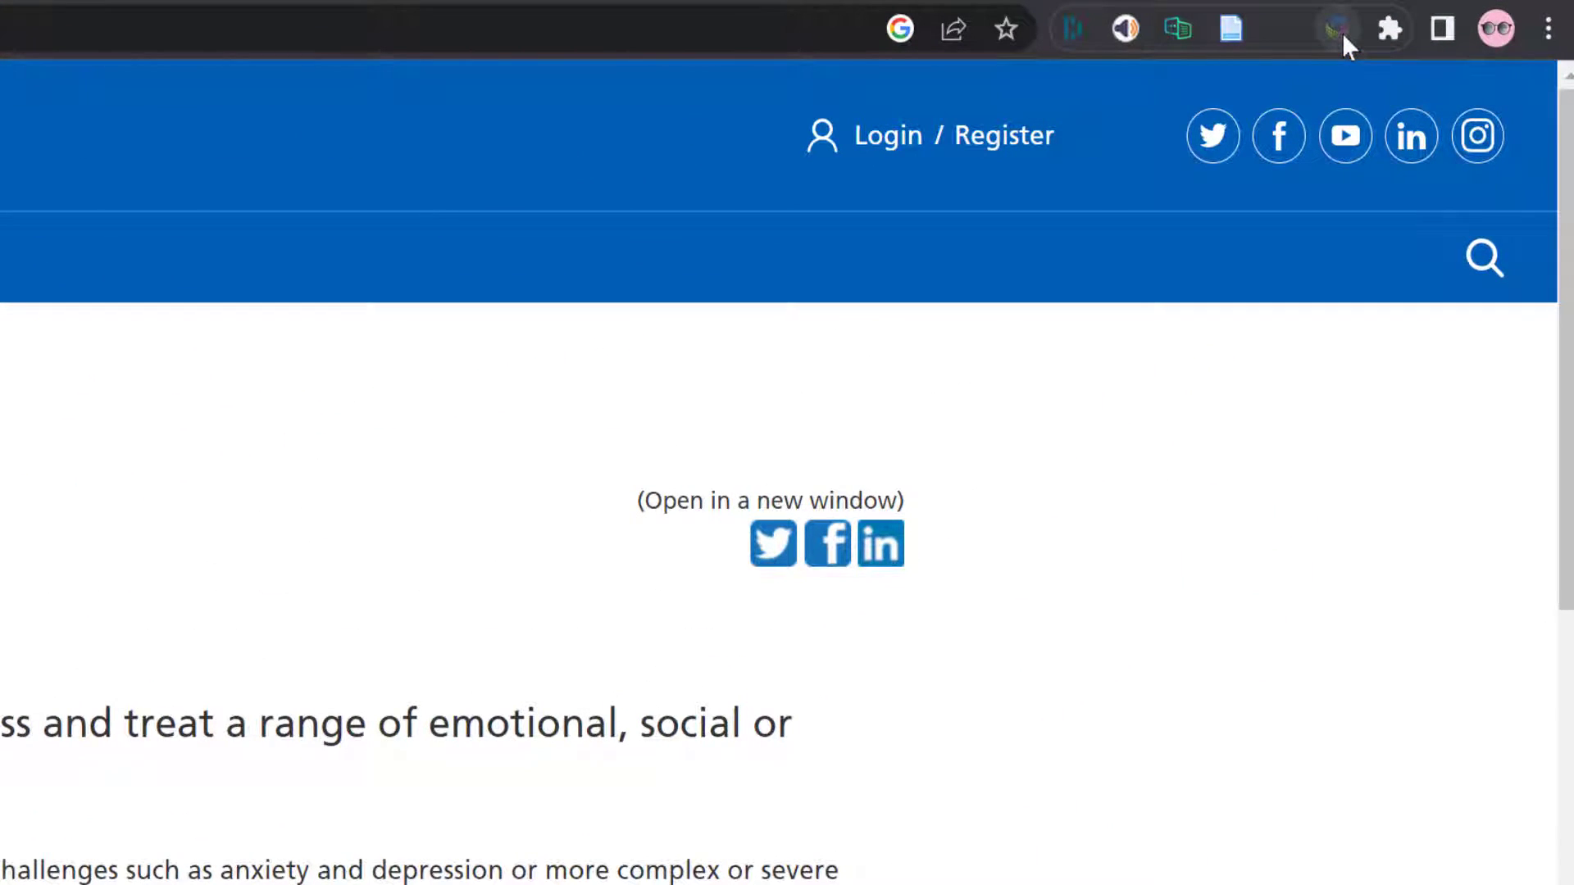
pyautogui.click(1338, 30)
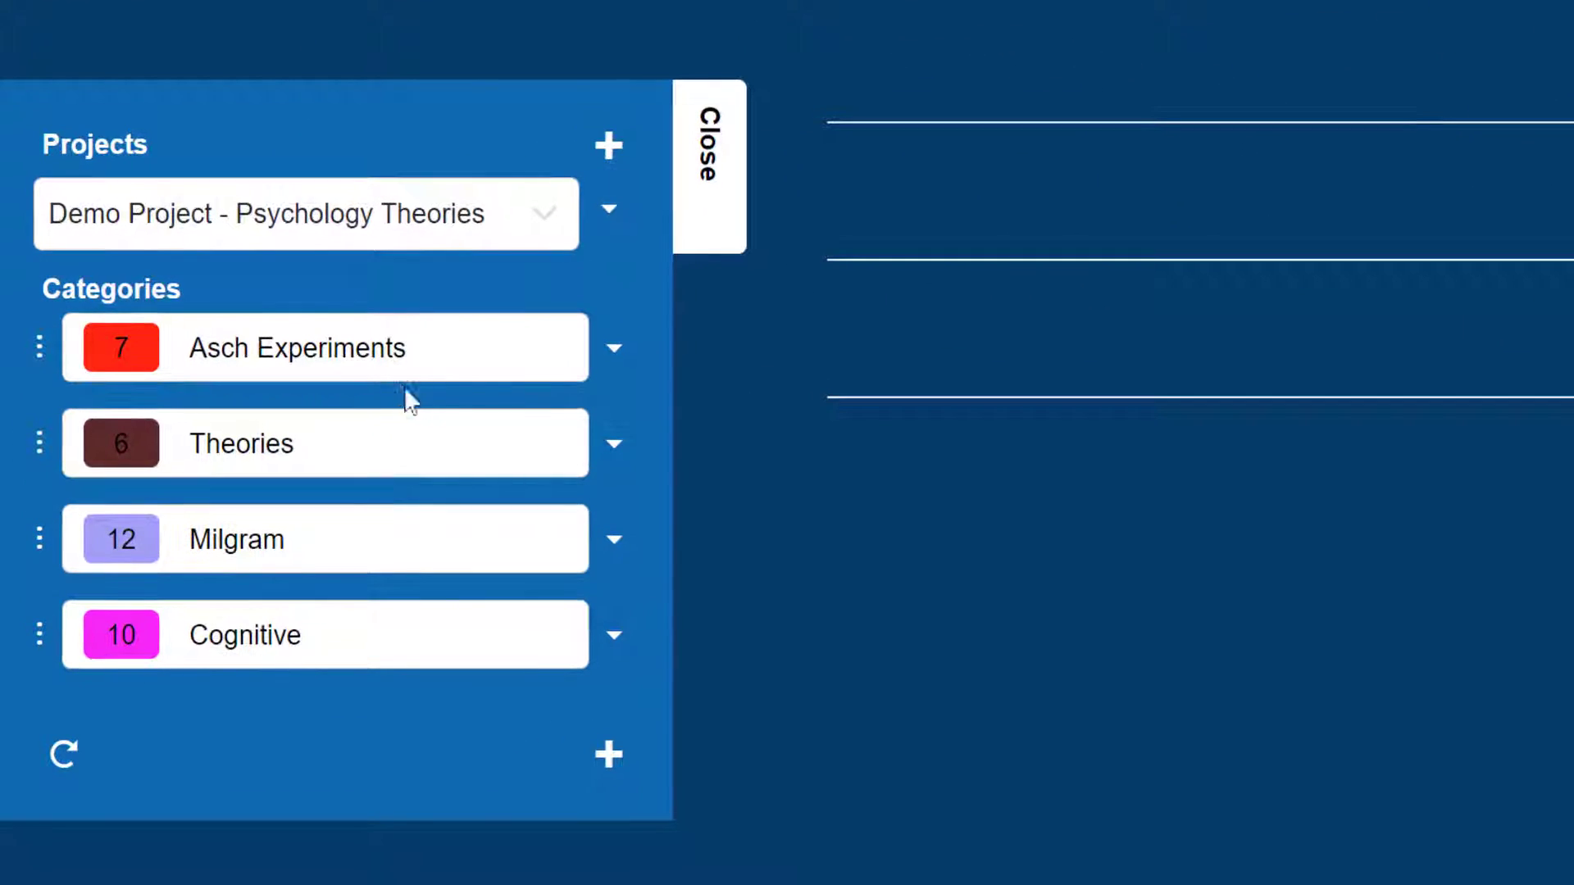
# Step: Create and save a new project named 'Psychology'
pyautogui.click(609, 145)
pyautogui.click(218, 191)
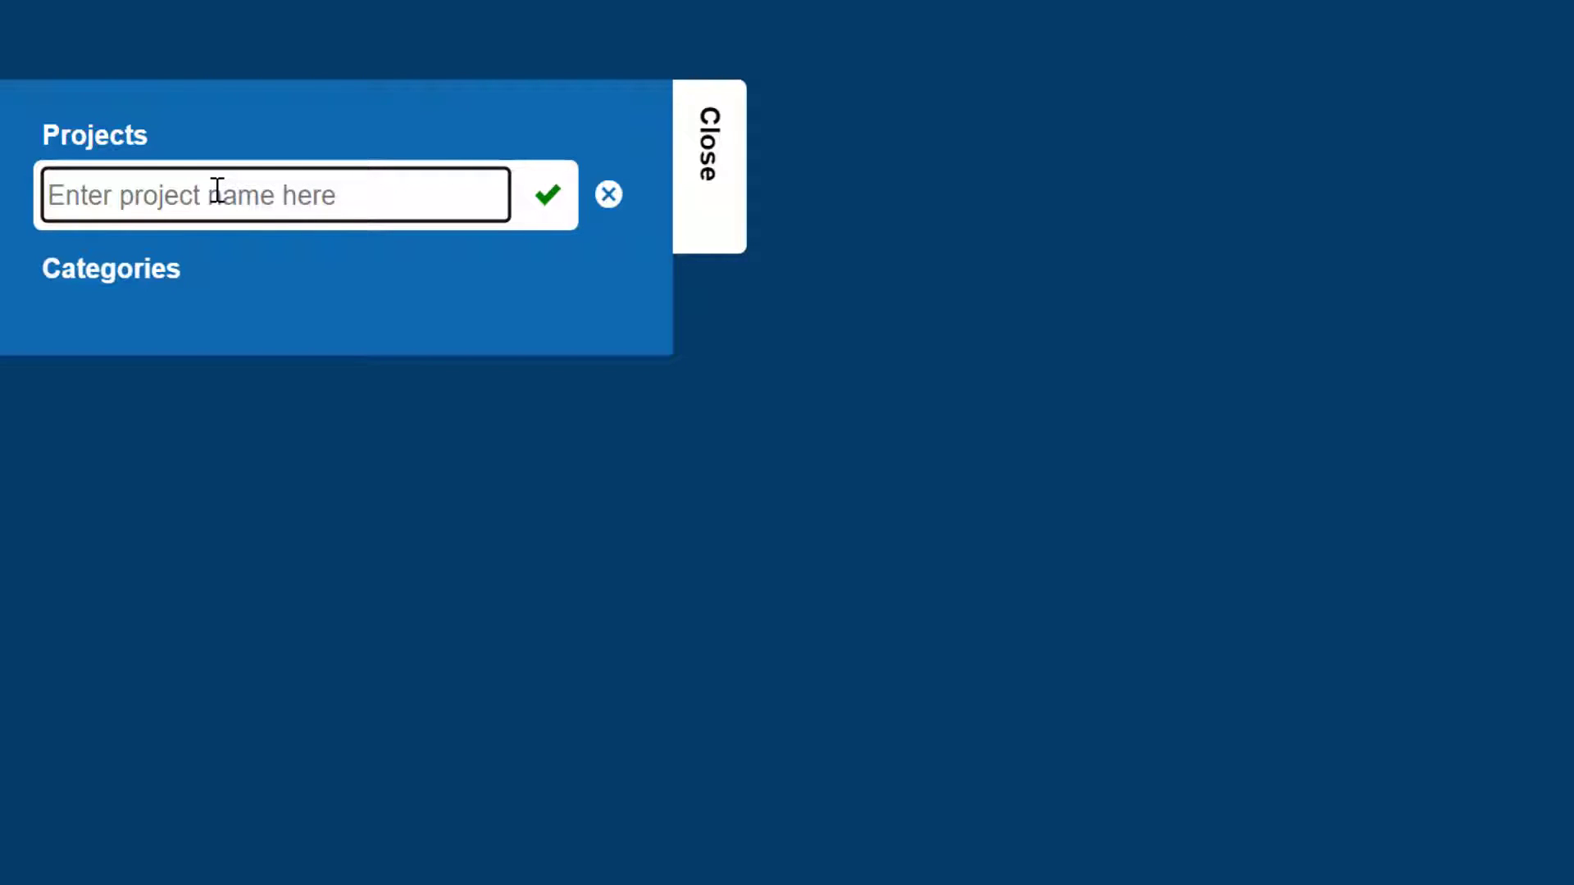
pyautogui.write('Psychology')
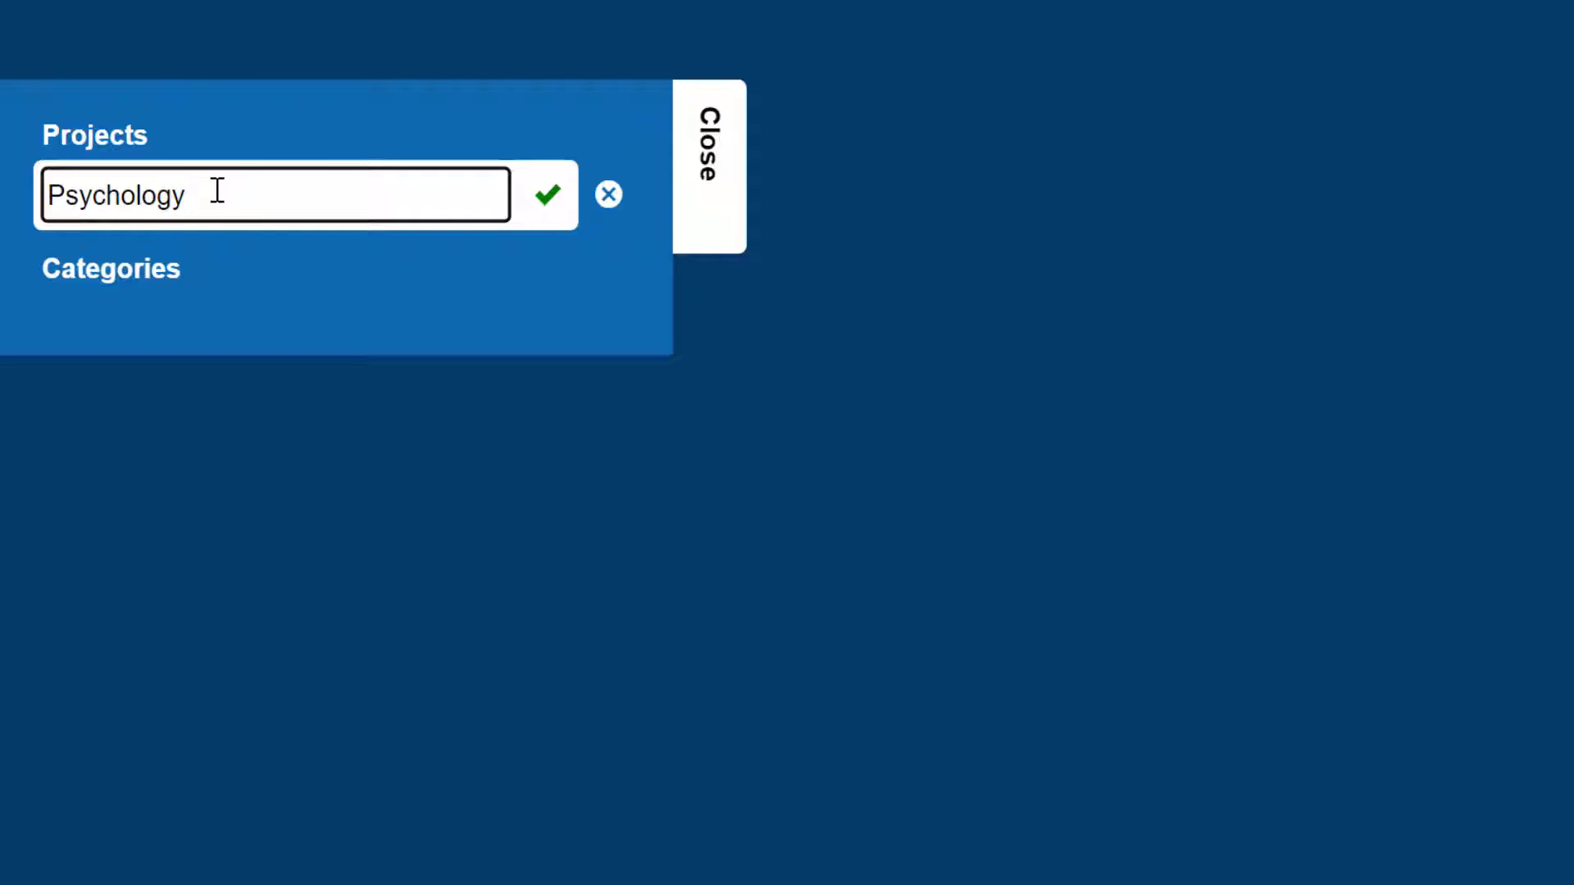
pyautogui.click(547, 201)
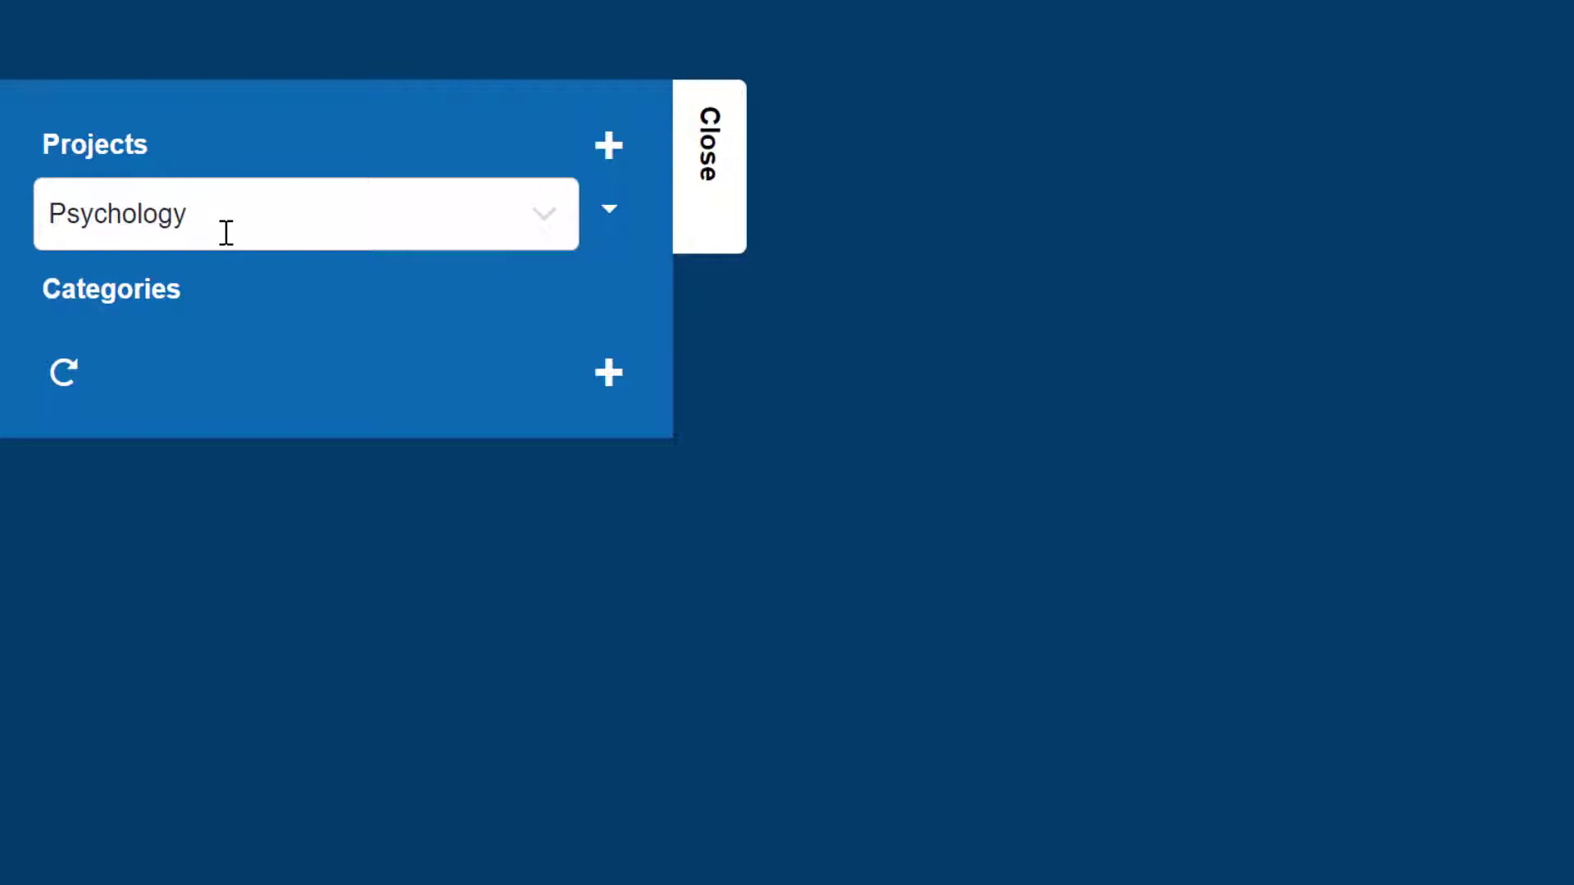
# Step: Add a bright red category named 'cognitive', then add another category row
pyautogui.click(609, 374)
pyautogui.click(247, 354)
pyautogui.write('cog')
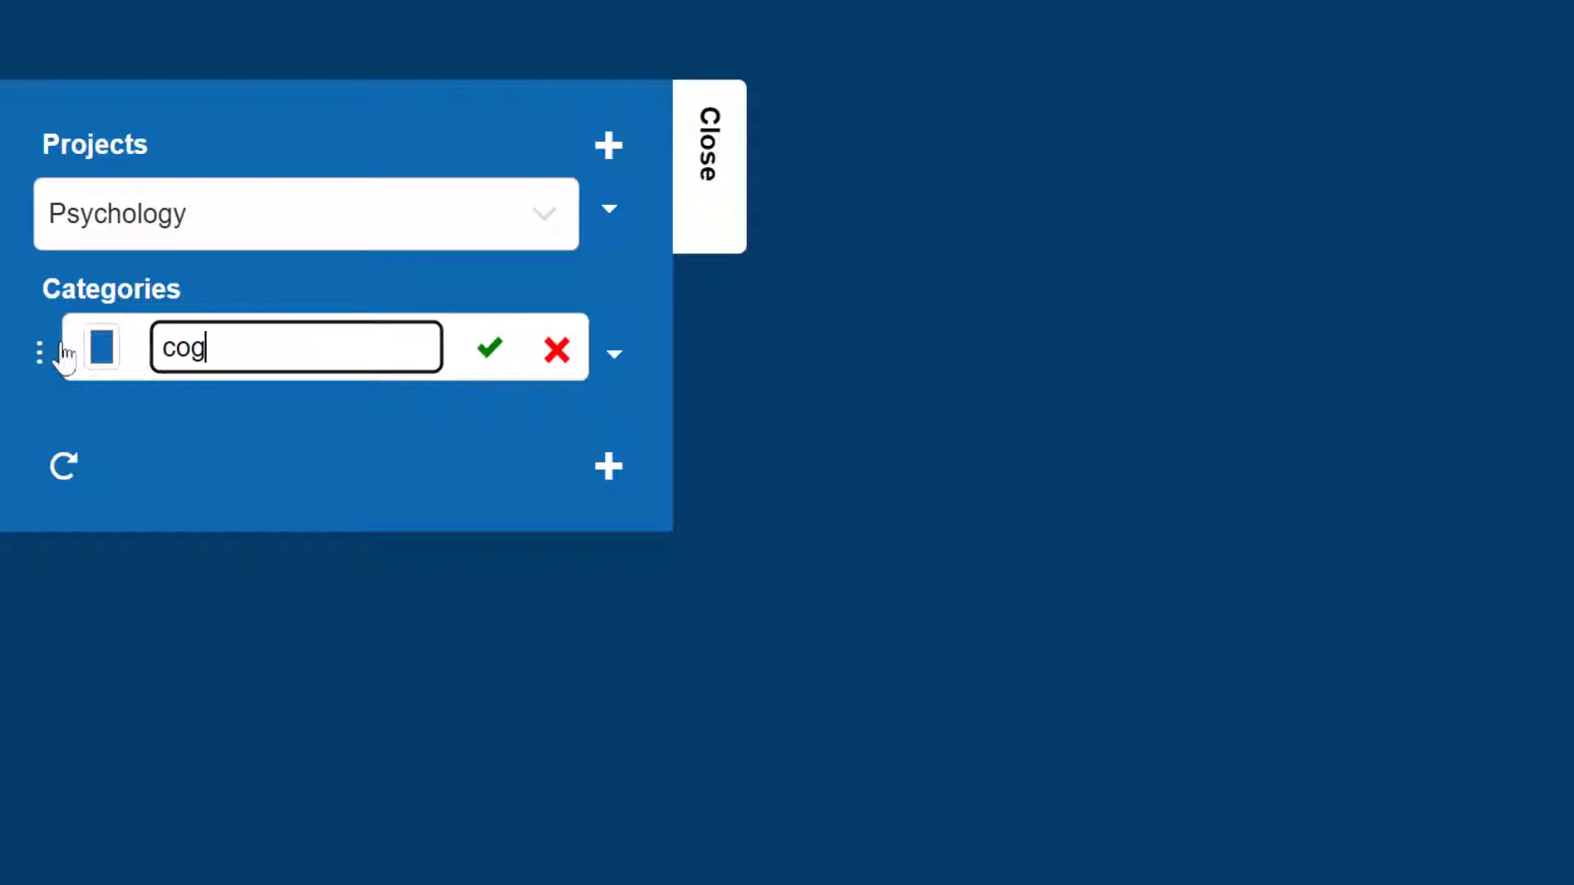
pyautogui.write('nitive')
pyautogui.click(104, 348)
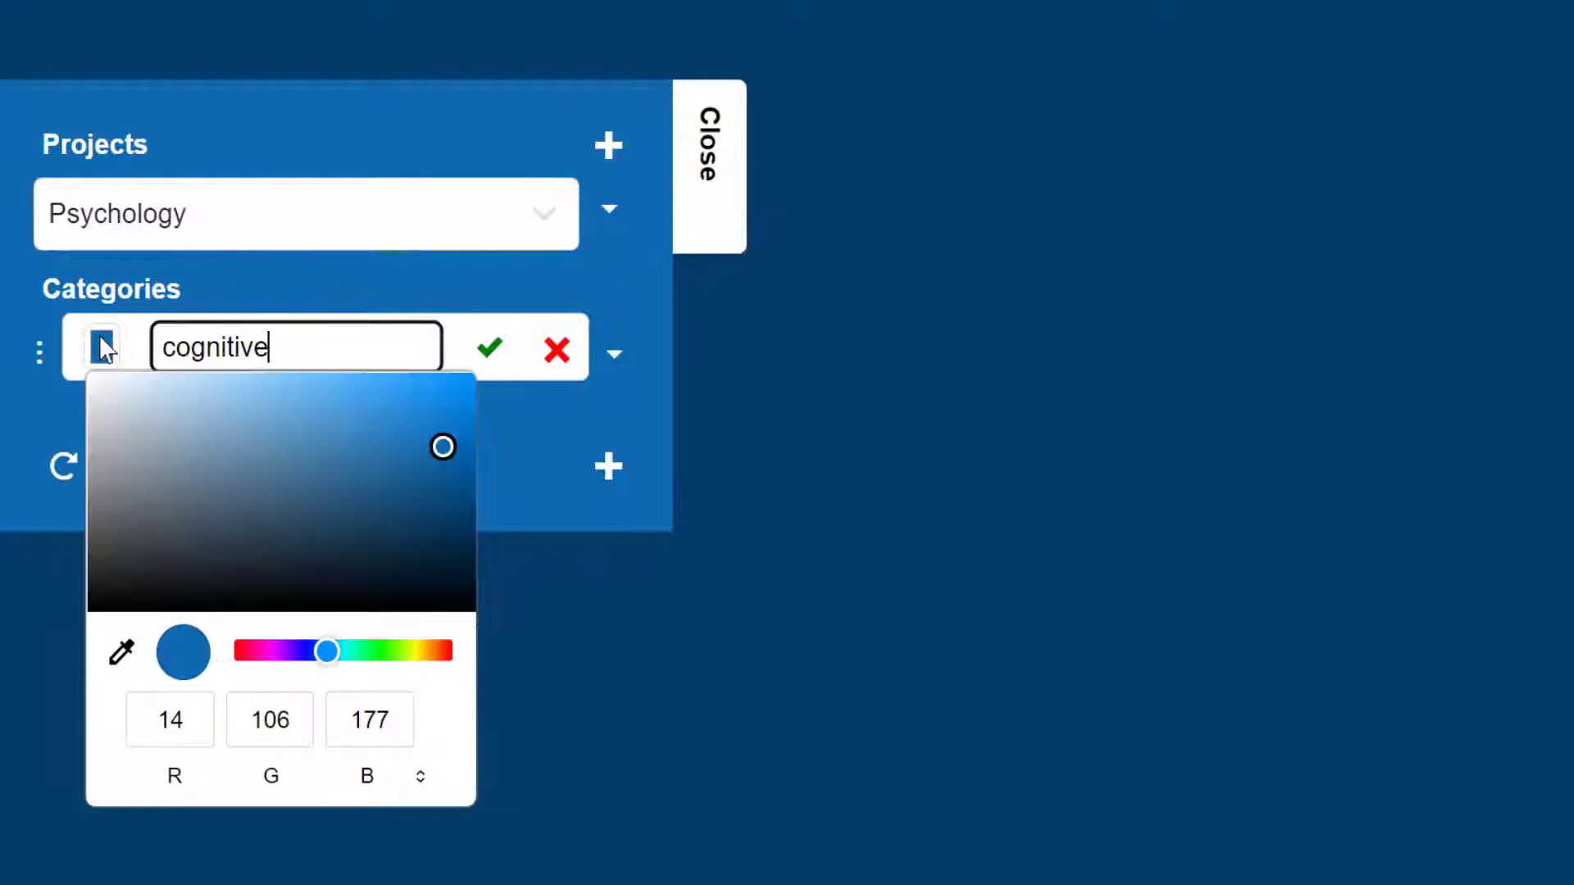
pyautogui.click(247, 650)
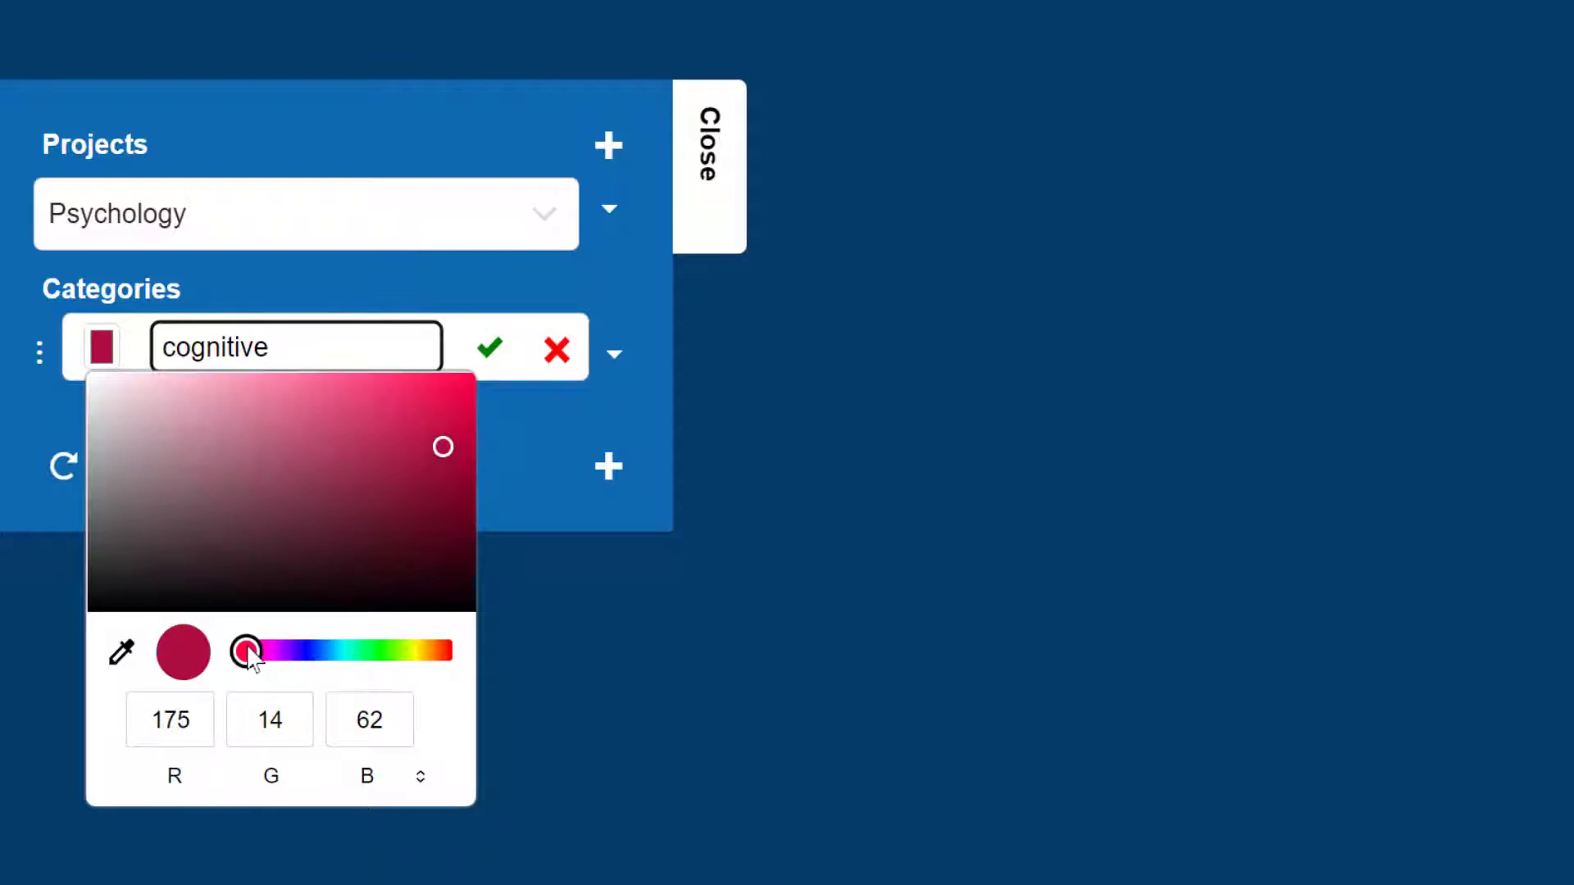
pyautogui.click(457, 425)
pyautogui.moveTo(464, 418); pyautogui.dragTo(475, 376)
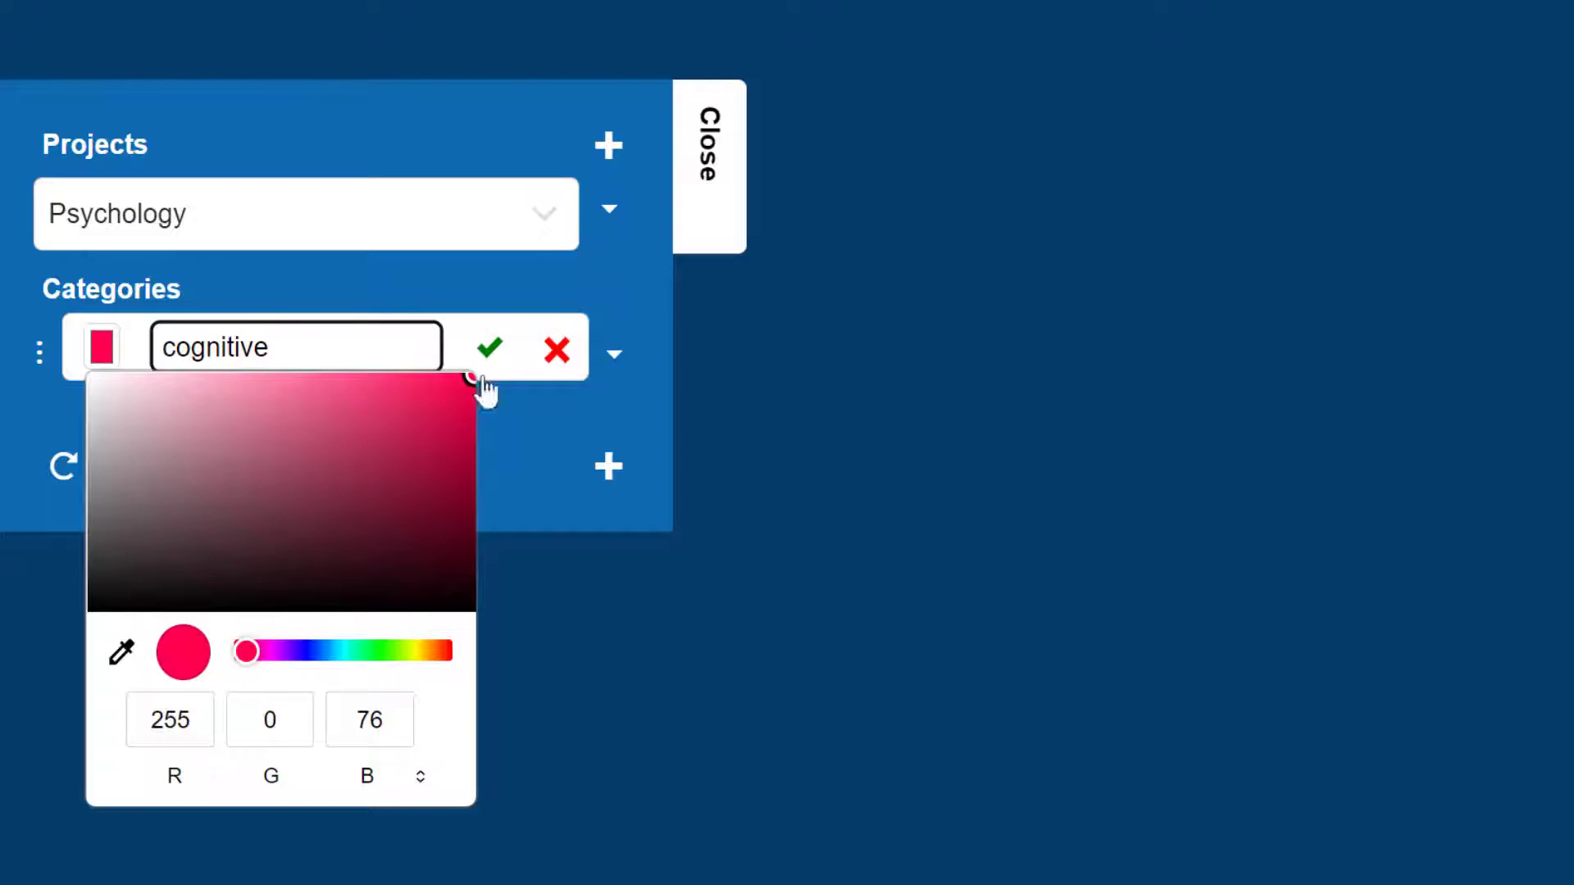
pyautogui.click(489, 351)
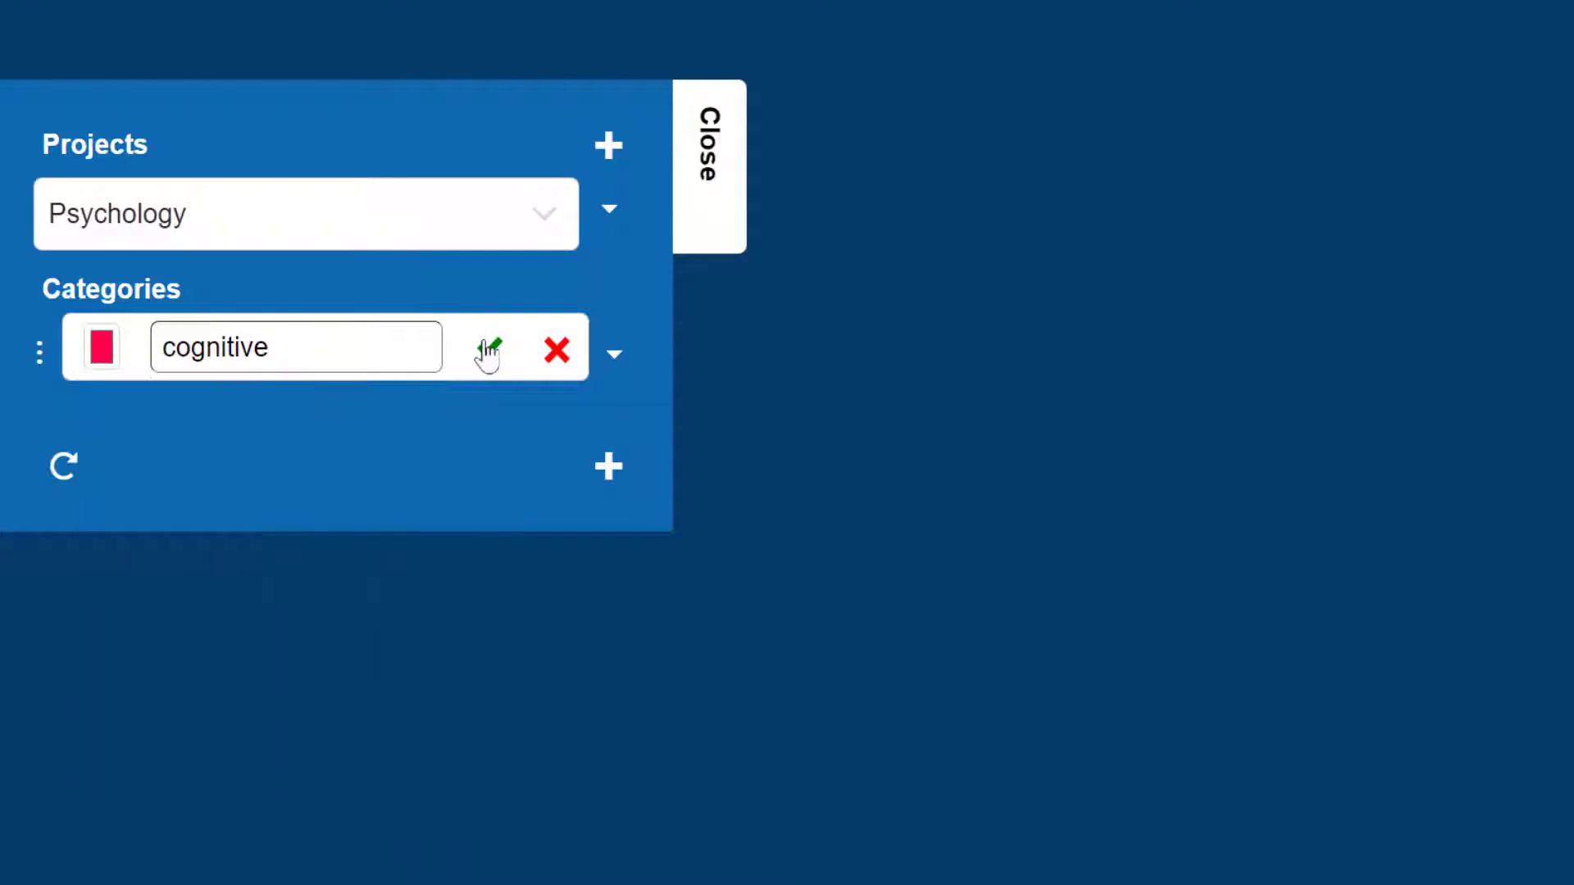
pyautogui.click(488, 352)
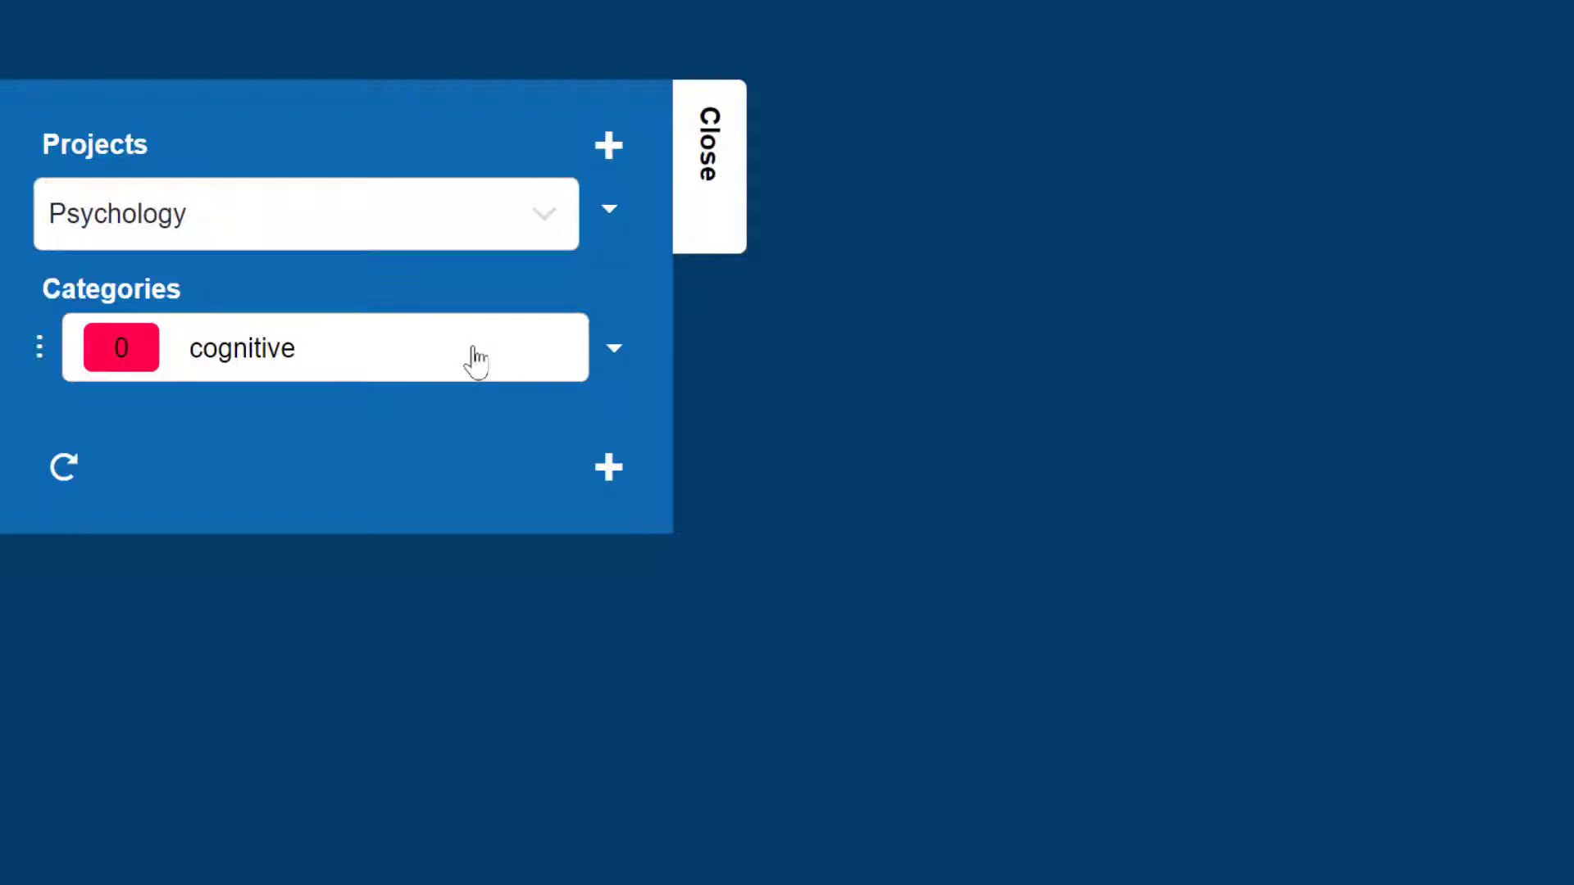
pyautogui.click(608, 469)
# Step: Name the second category 'Child Fraud' and save it
pyautogui.click(320, 458)
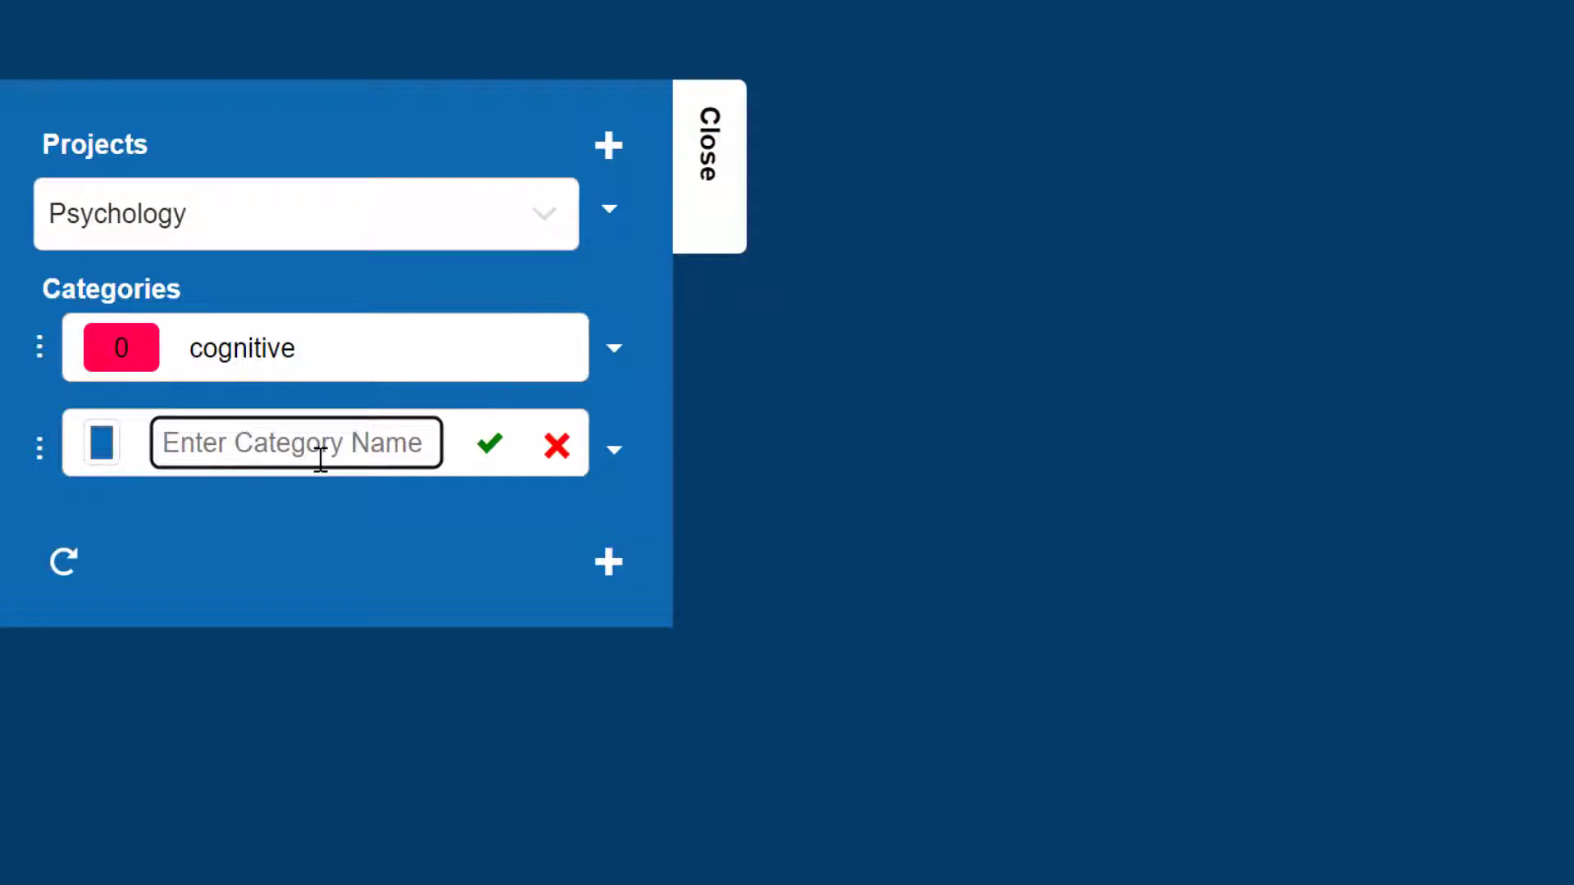
pyautogui.write('Child')
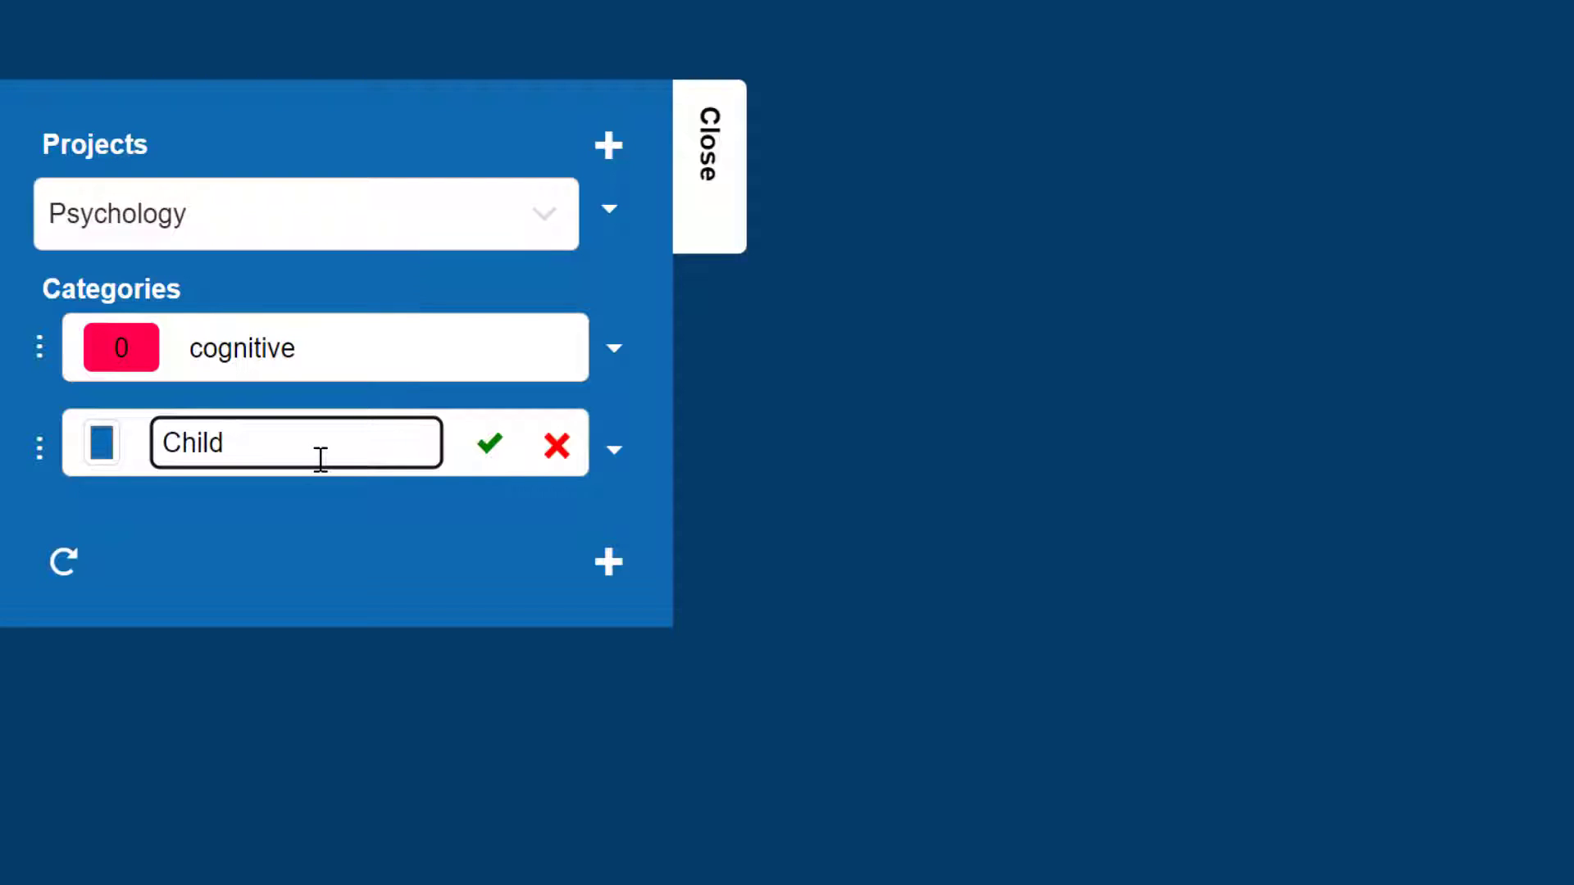
pyautogui.write(' Fraud')
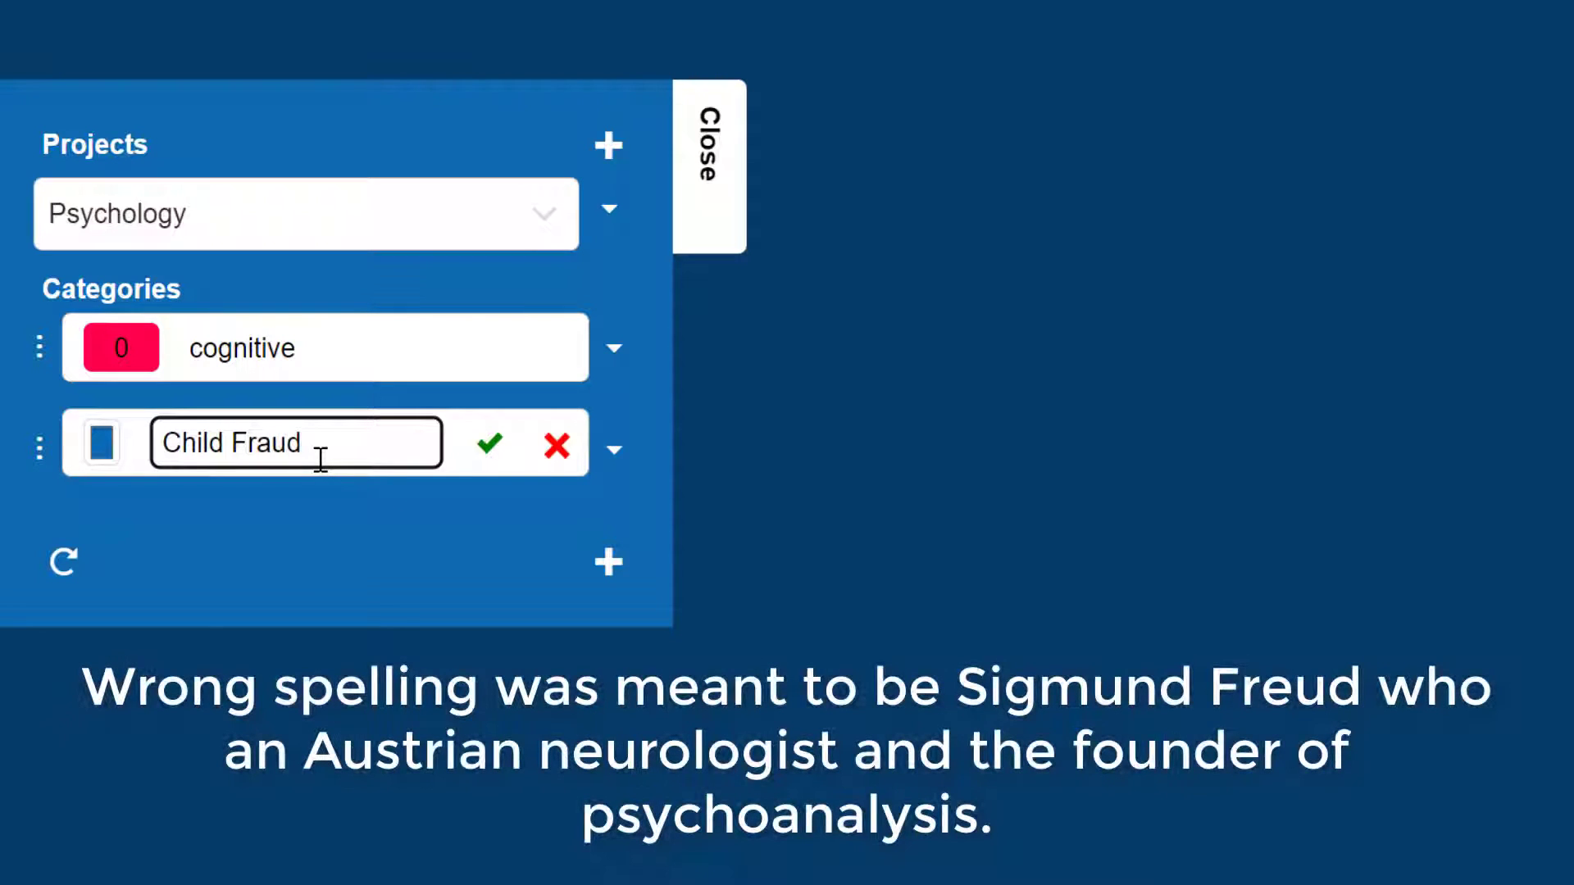
pyautogui.click(489, 443)
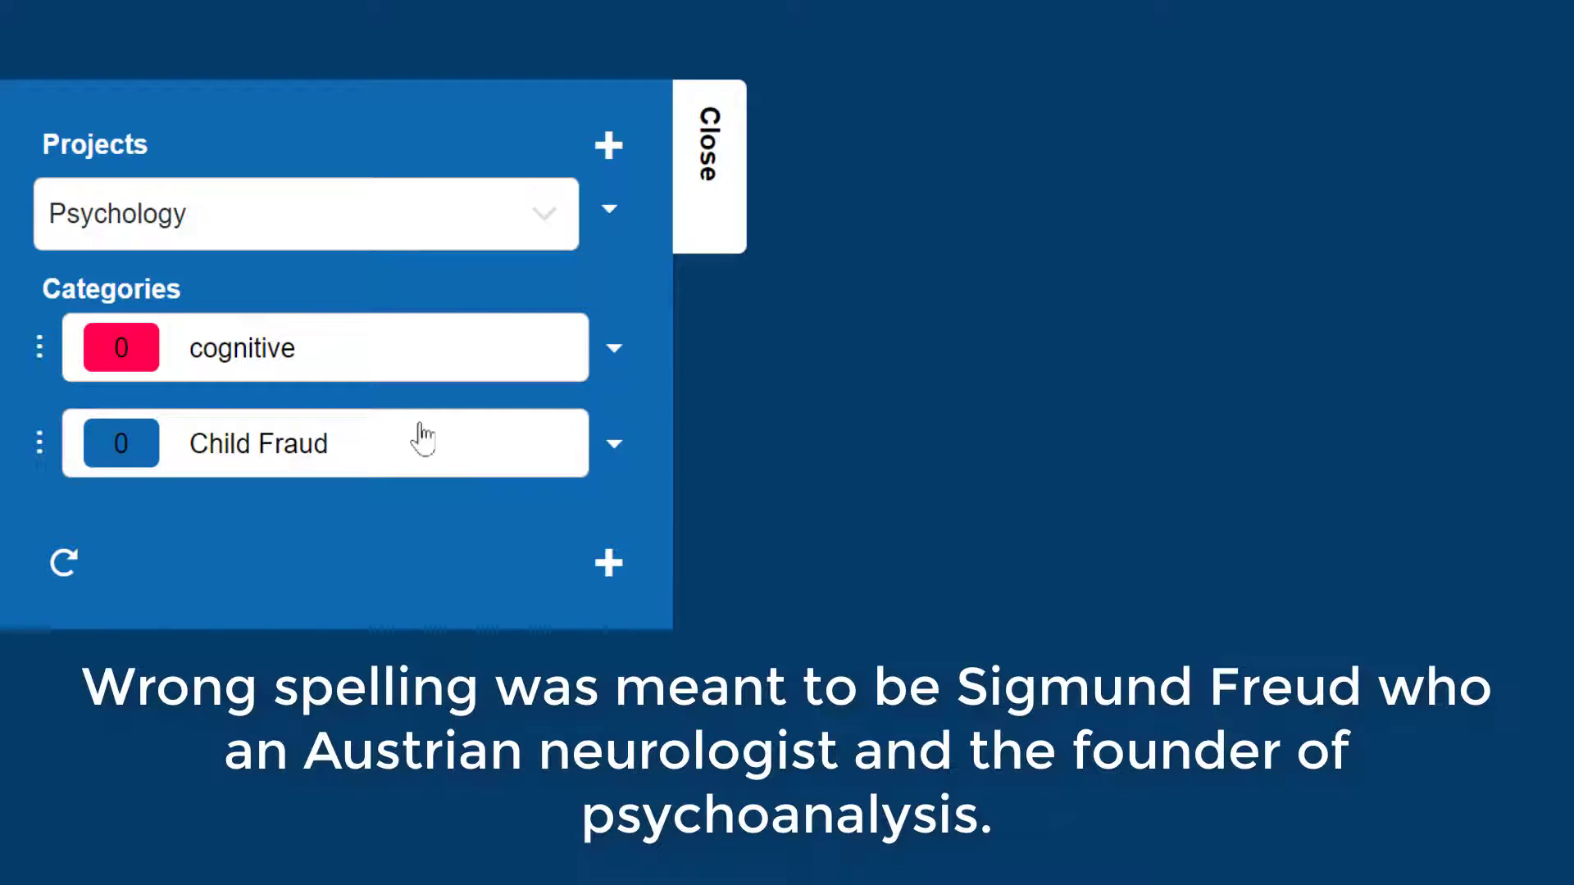
# Step: Open and dismiss the cognitive category options, then hide the projects panel
pyautogui.click(615, 353)
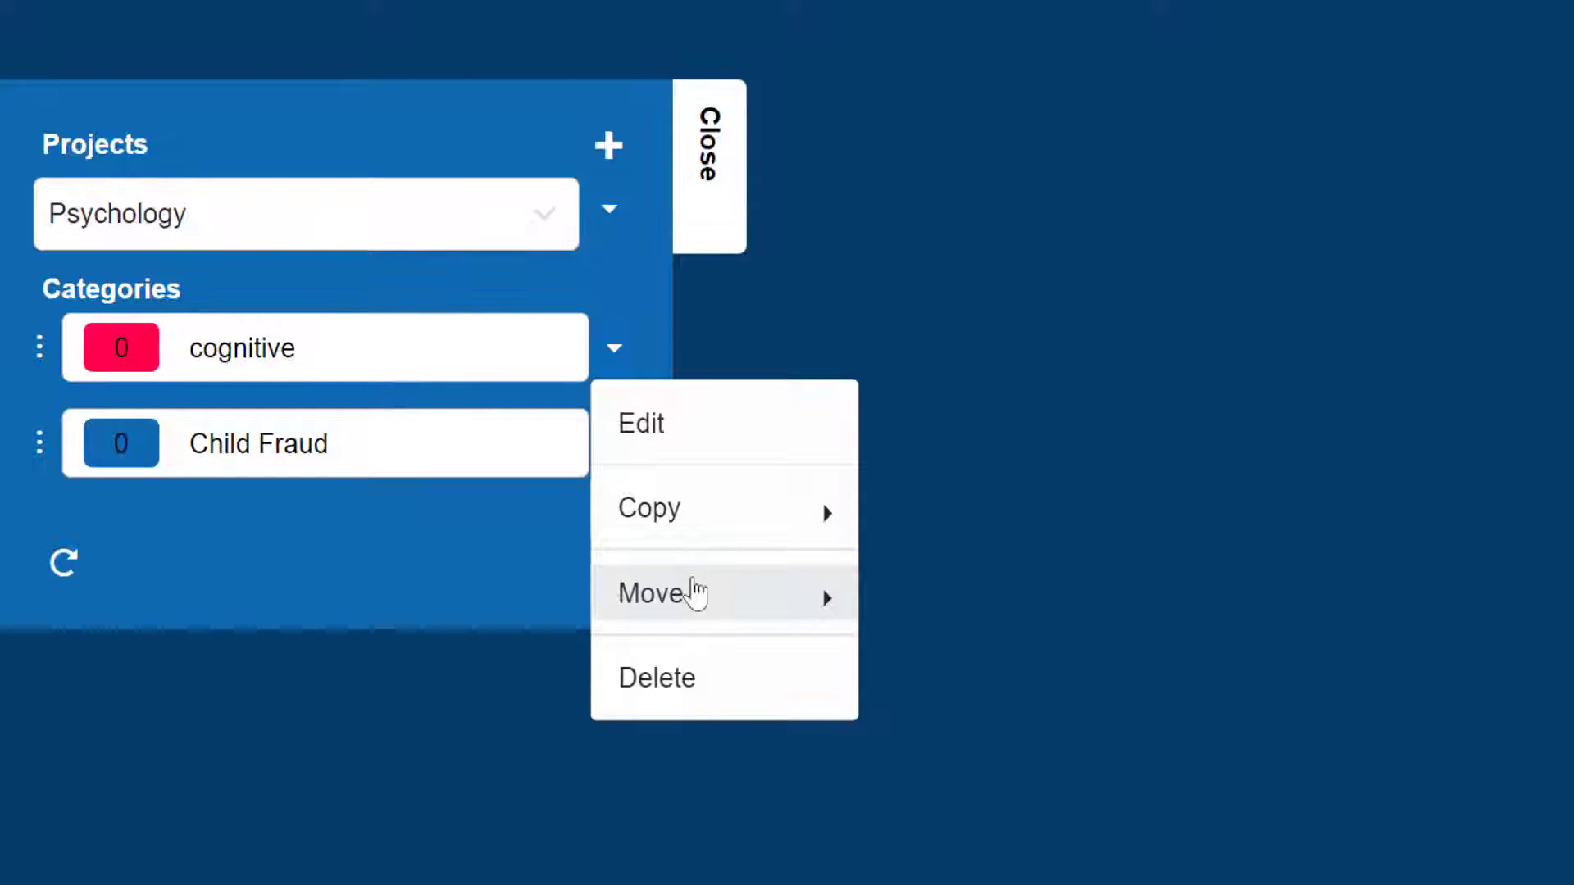
pyautogui.click(390, 574)
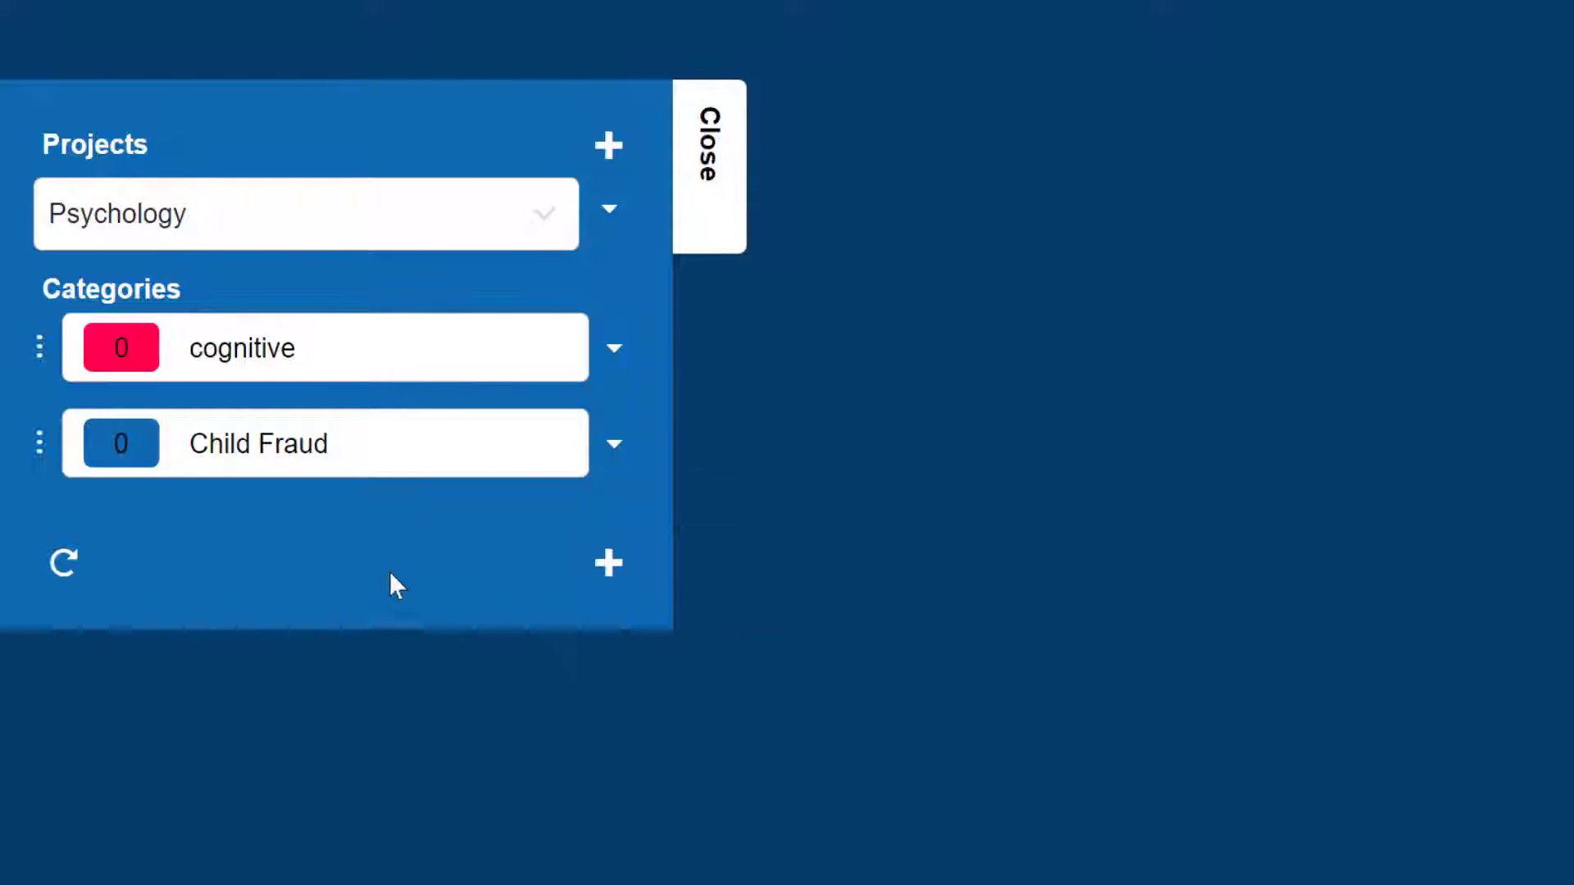
pyautogui.click(706, 197)
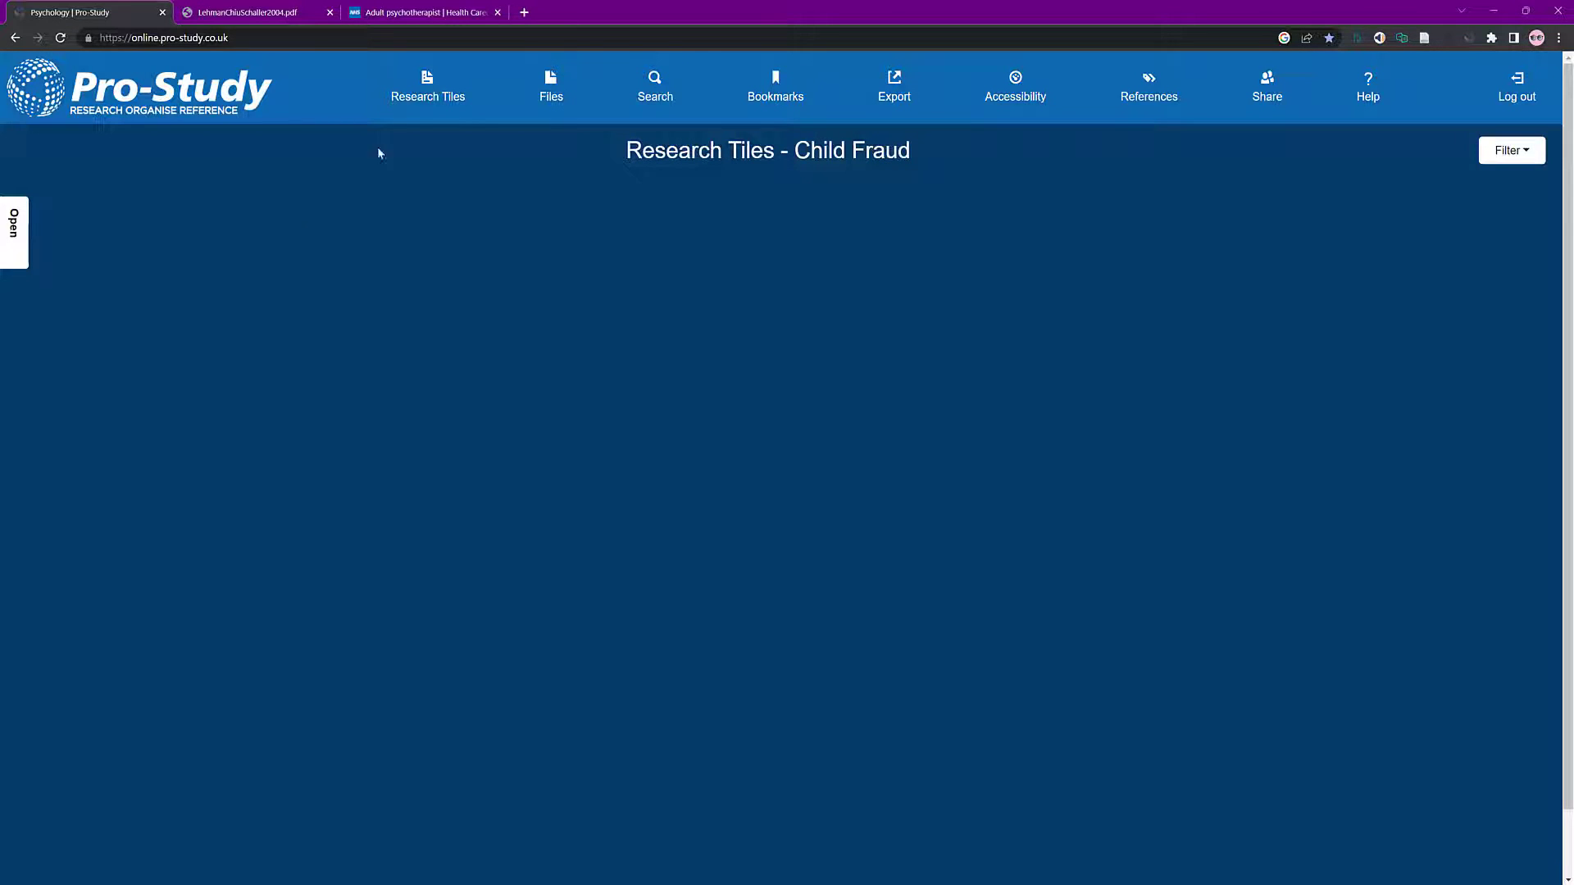
# Step: On the NHS psychotherapist page, open and close the Pro-Study popup, then select the Entry requirements opening
pyautogui.click(404, 13)
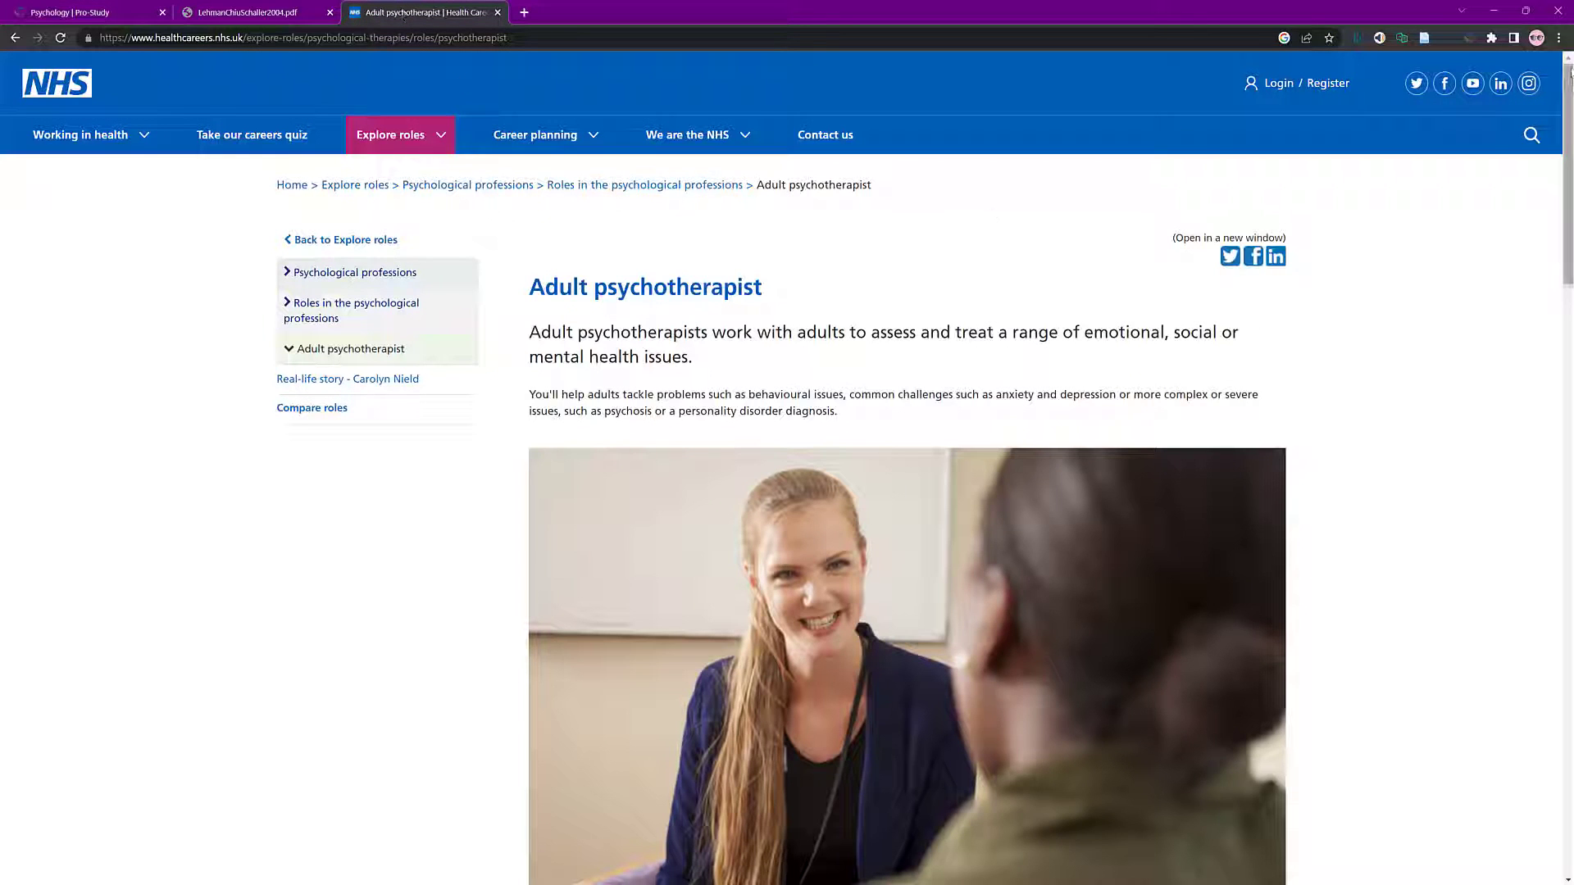
pyautogui.moveTo(1563, 76); pyautogui.dragTo(1566, 269)
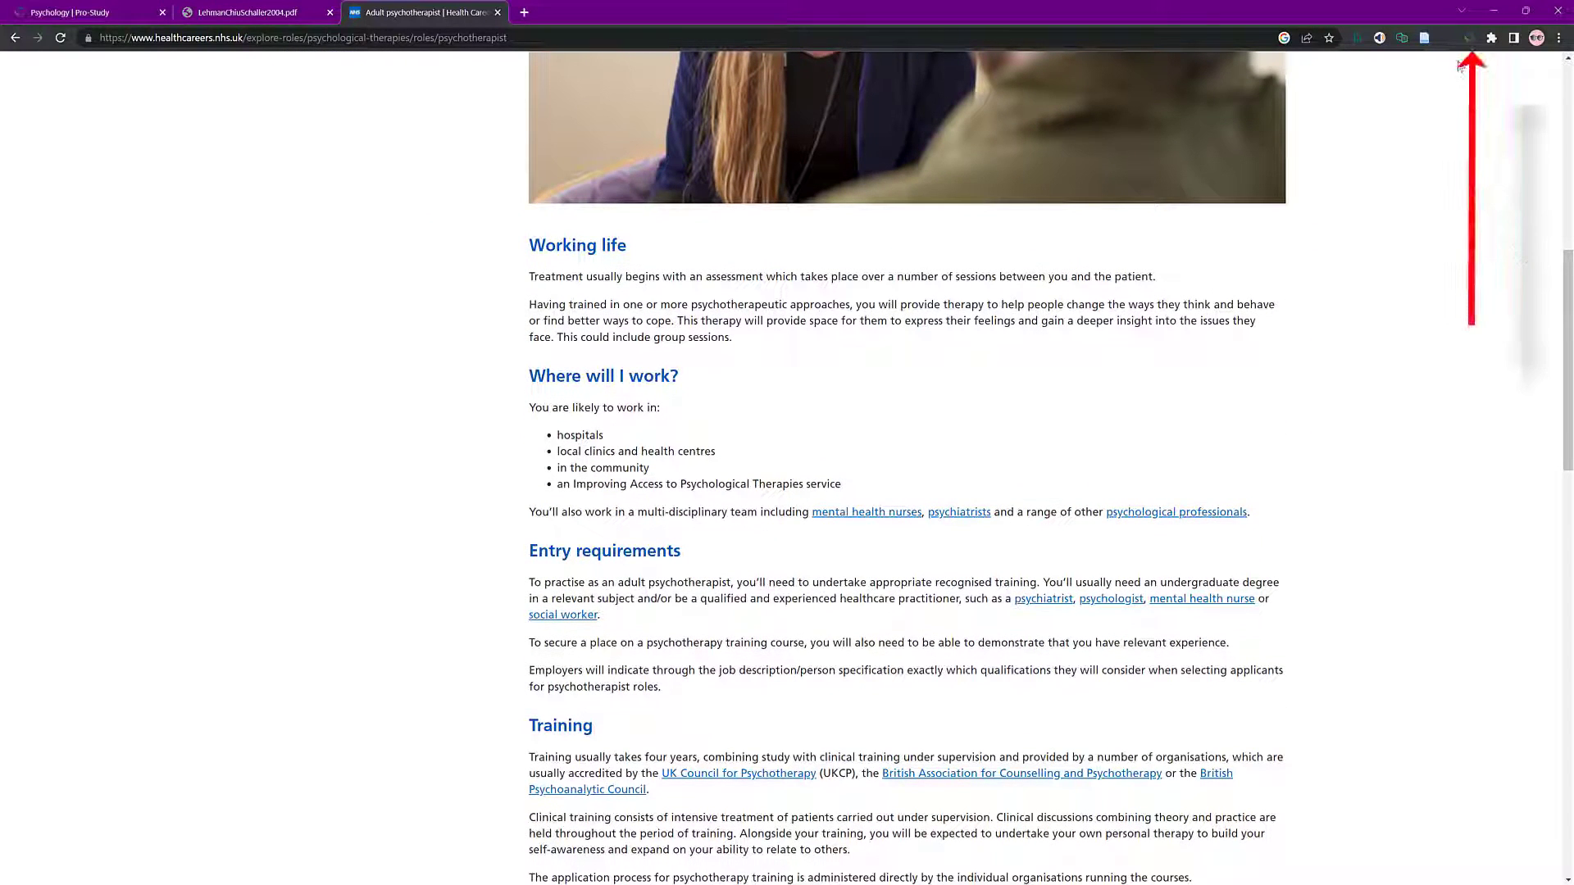
pyautogui.click(1467, 38)
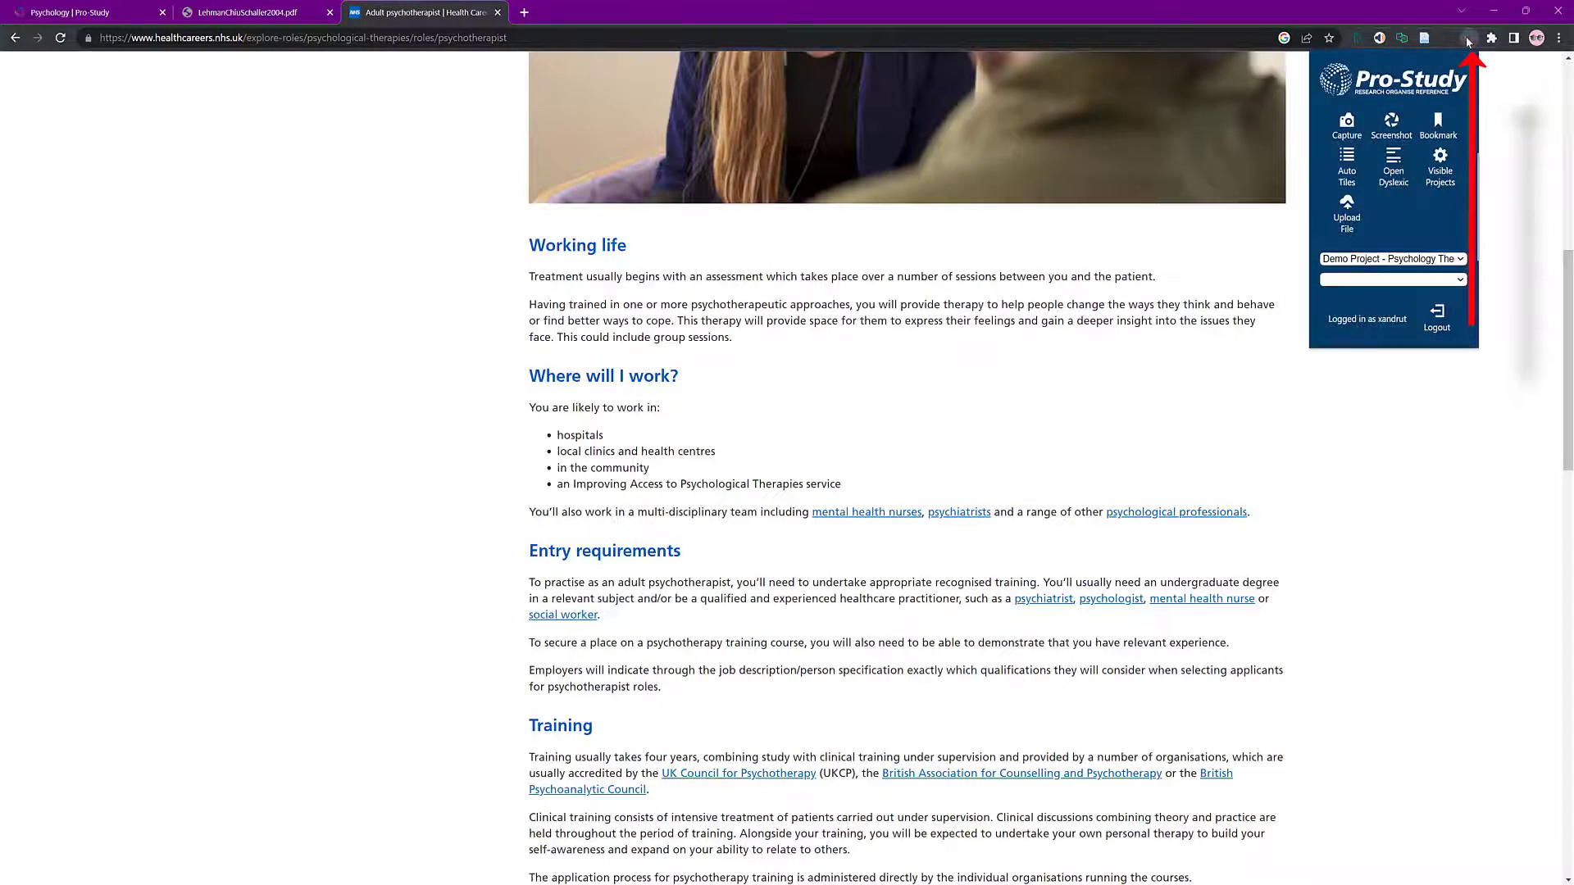
pyautogui.click(1457, 421)
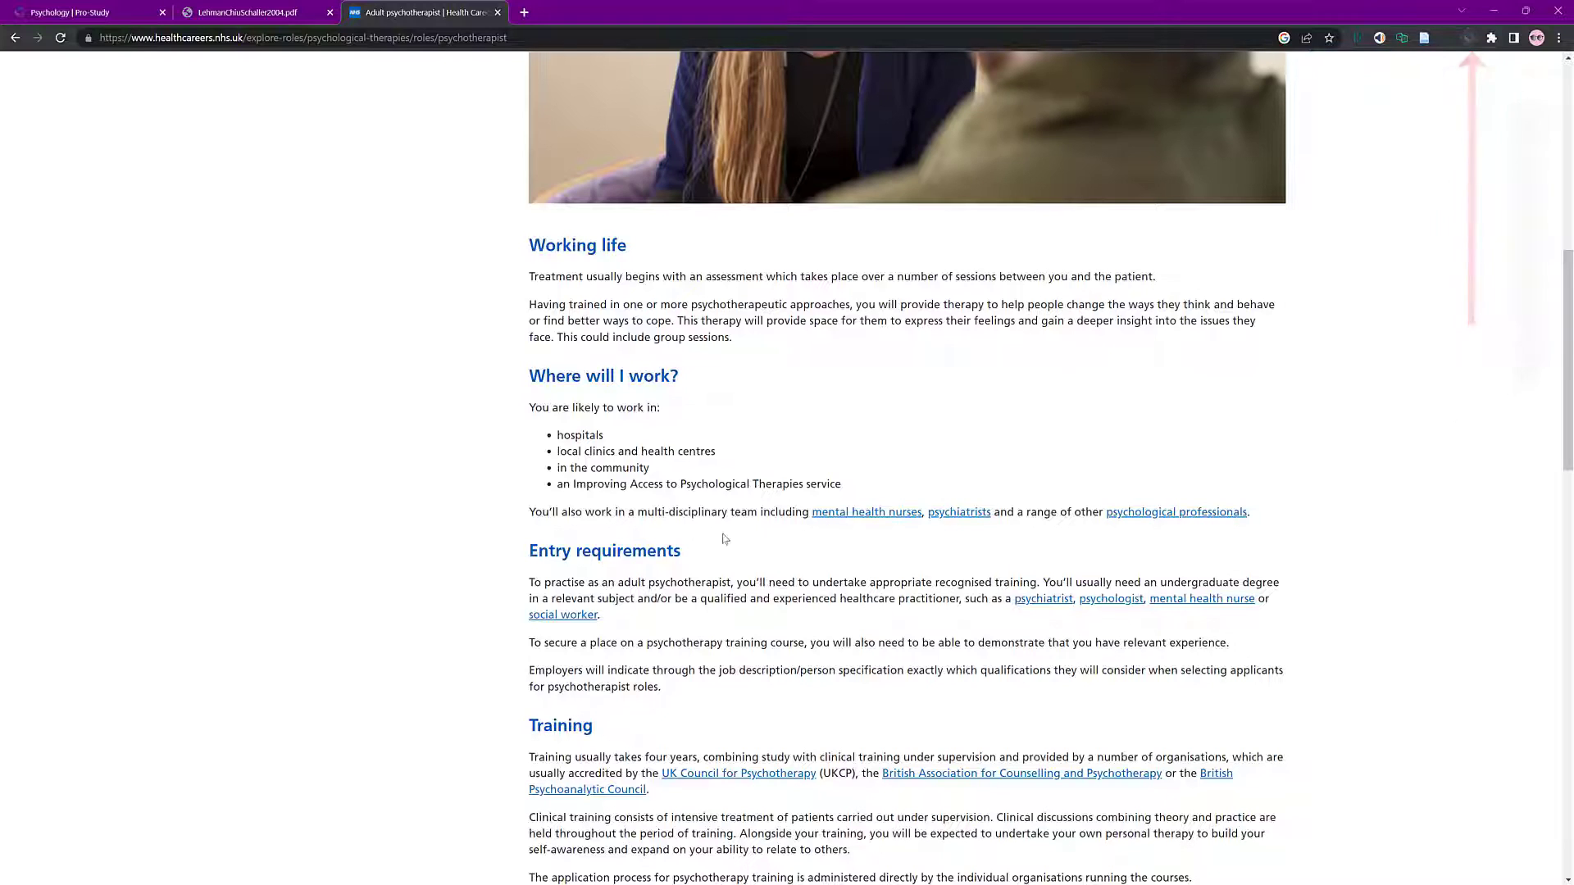
pyautogui.moveTo(530, 581)
pyautogui.mouseDown()
pyautogui.moveTo(667, 598)
pyautogui.moveTo(1041, 598)
pyautogui.moveTo(914, 595)
pyautogui.mouseUp()
# Step: Save the selected Entry requirements text to Psychology > Child Fraud via Save Content
pyautogui.rightClick(914, 594)
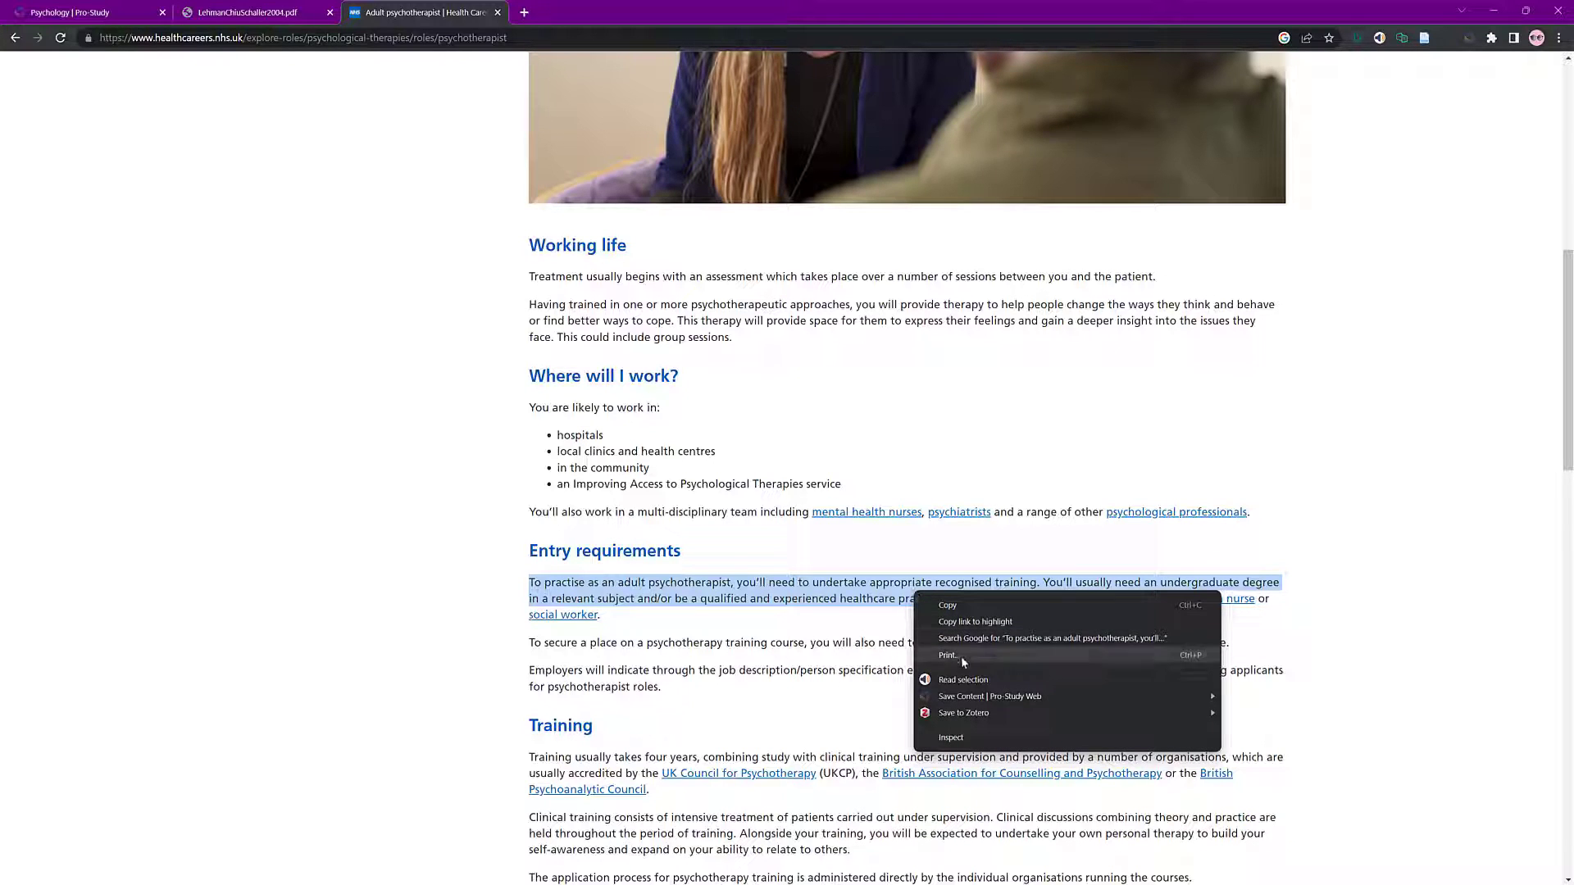
pyautogui.moveTo(972, 697)
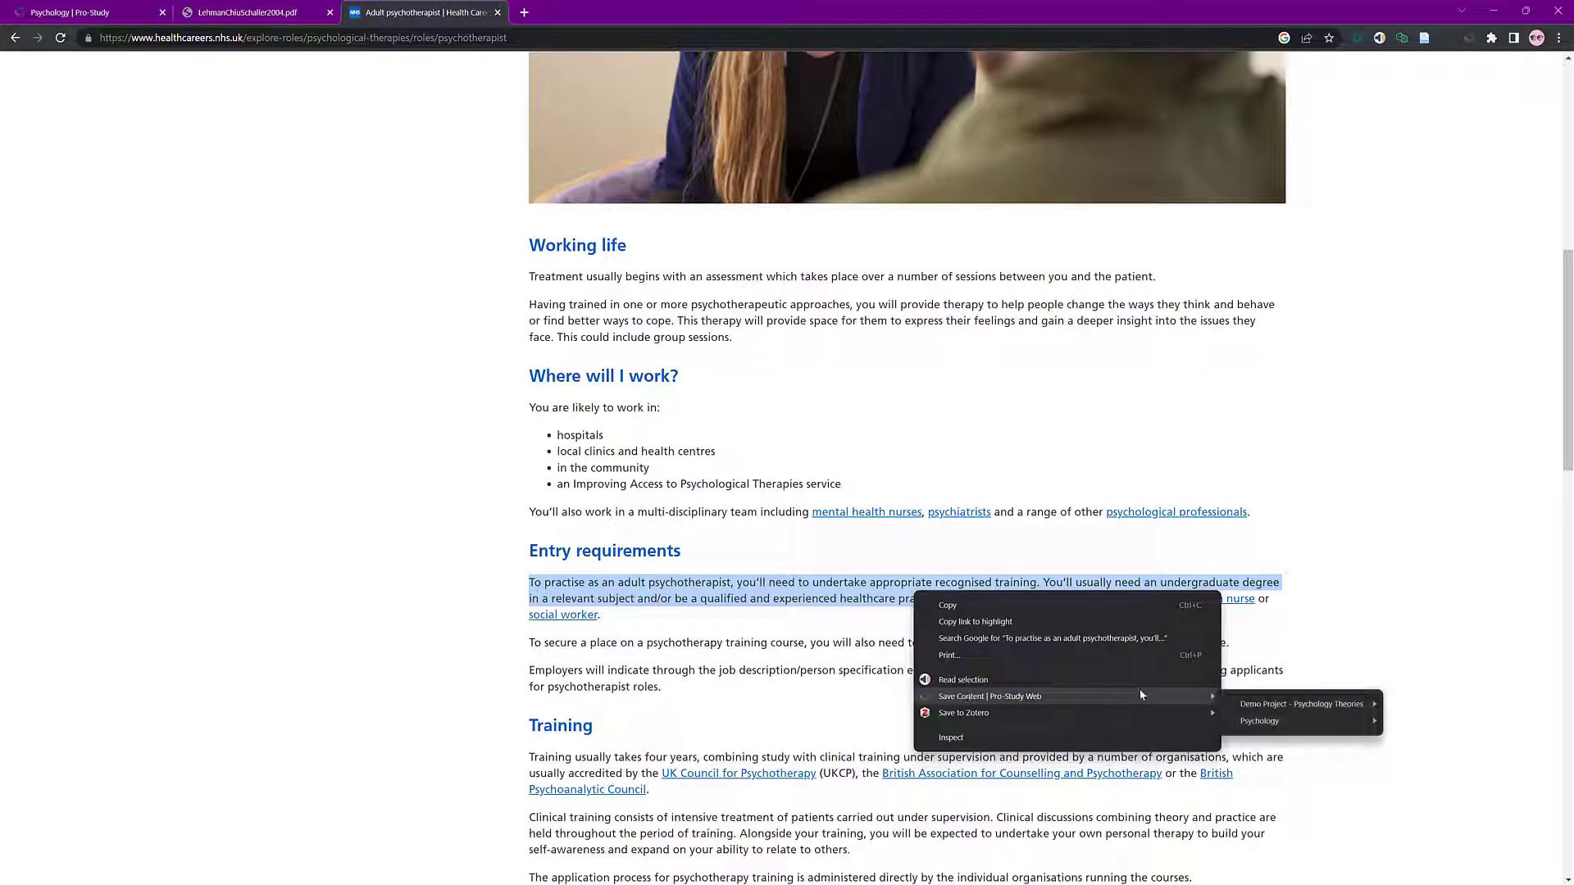
pyautogui.moveTo(1260, 723)
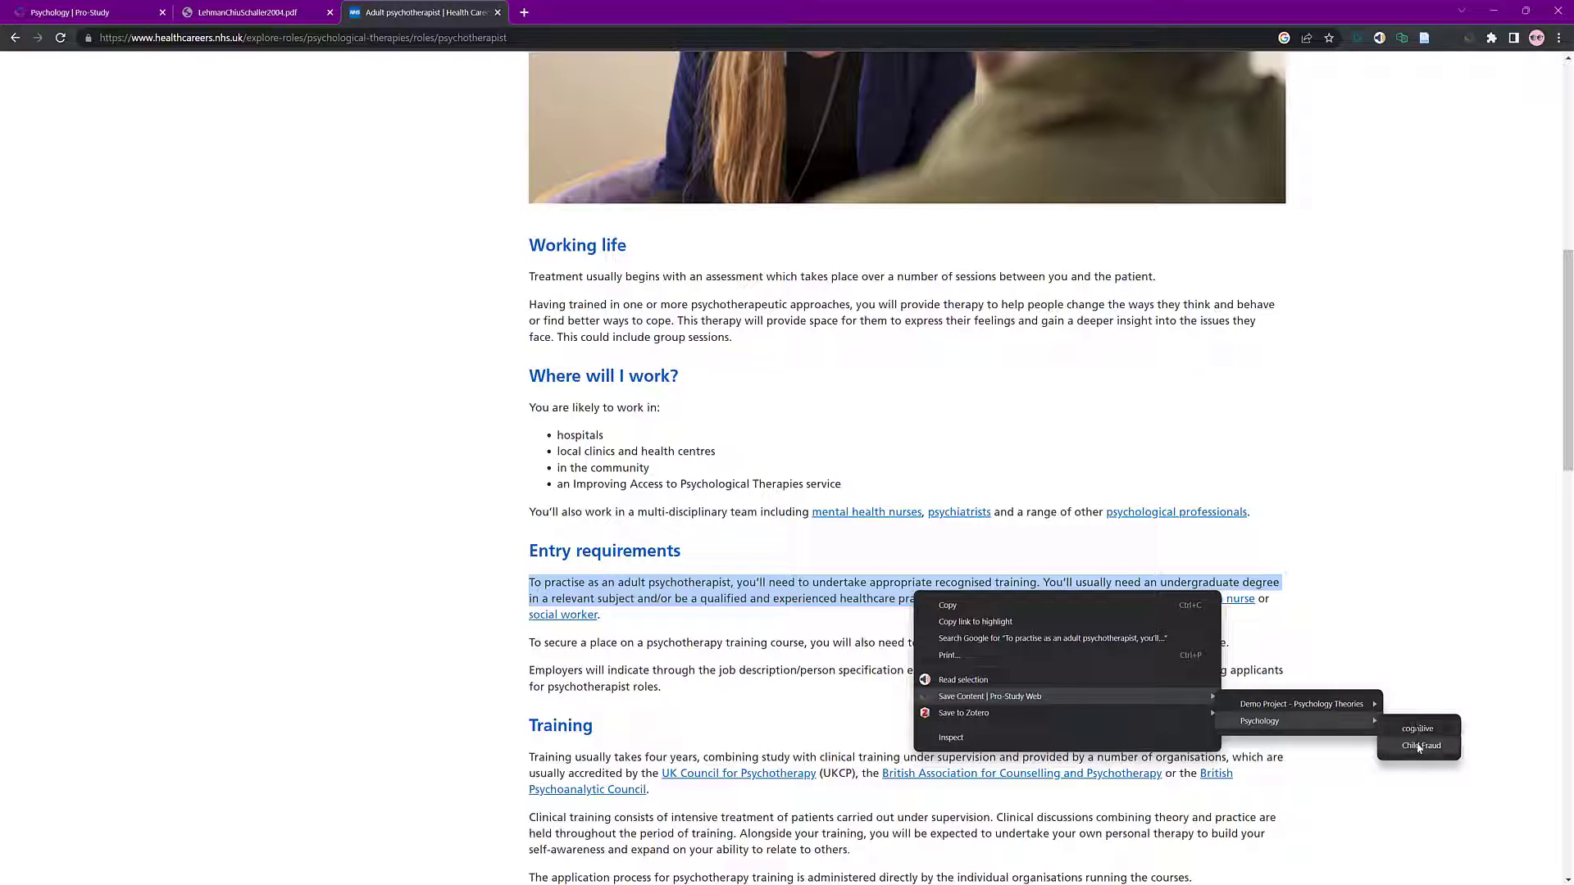
pyautogui.click(1418, 744)
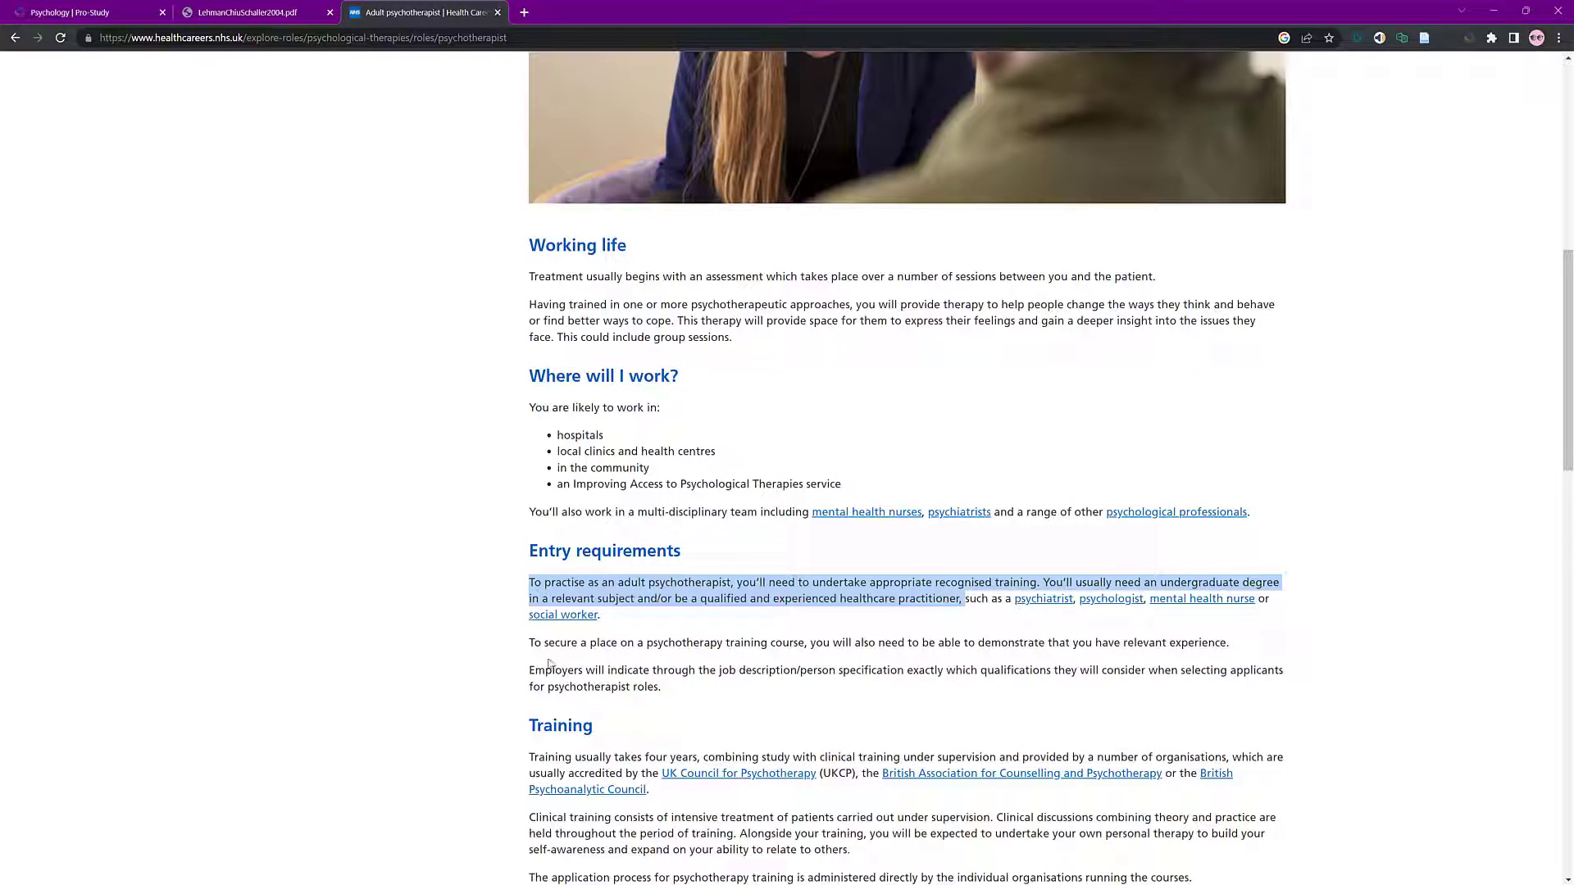
# Step: Select the next two Entry requirements paragraphs and save them to Psychology > Child Fraud
pyautogui.moveTo(529, 643); pyautogui.dragTo(659, 684)
pyautogui.rightClick(634, 683)
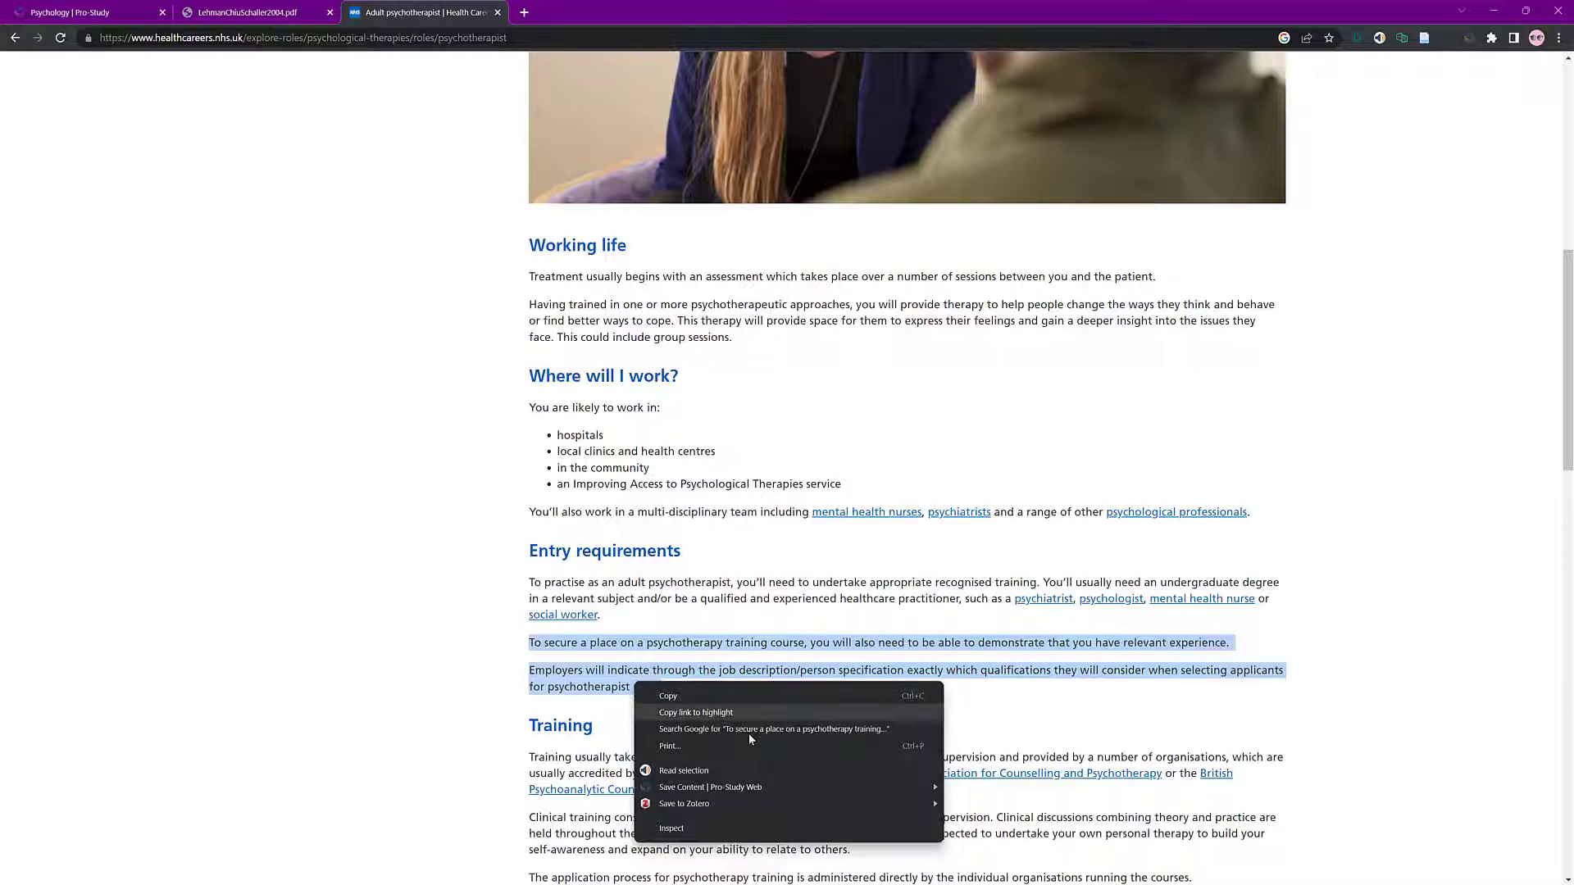
pyautogui.moveTo(792, 787)
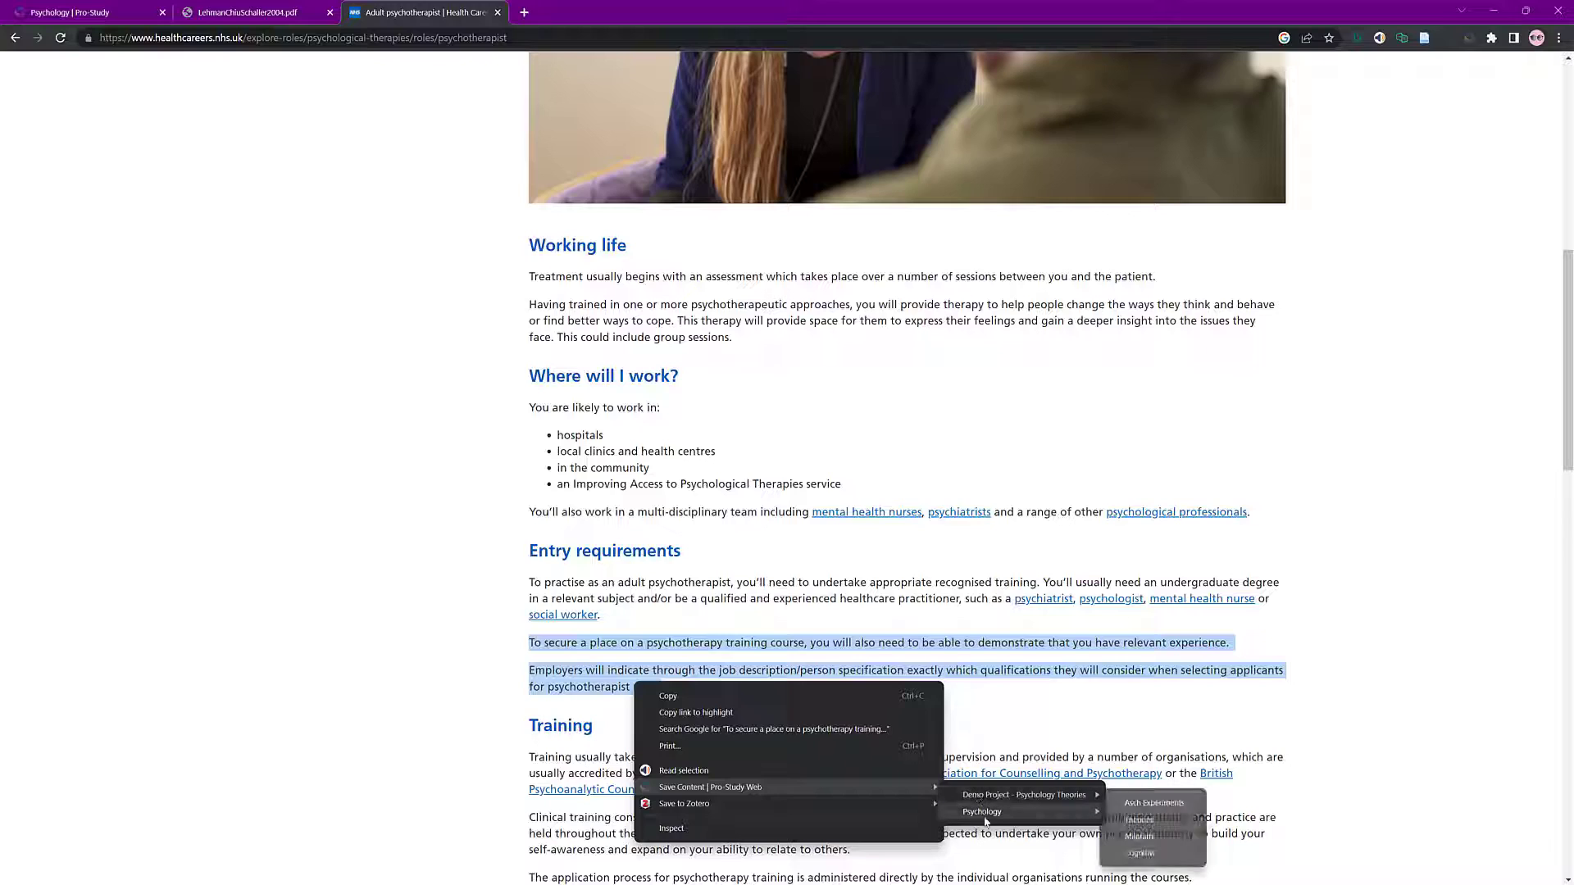
pyautogui.moveTo(988, 820)
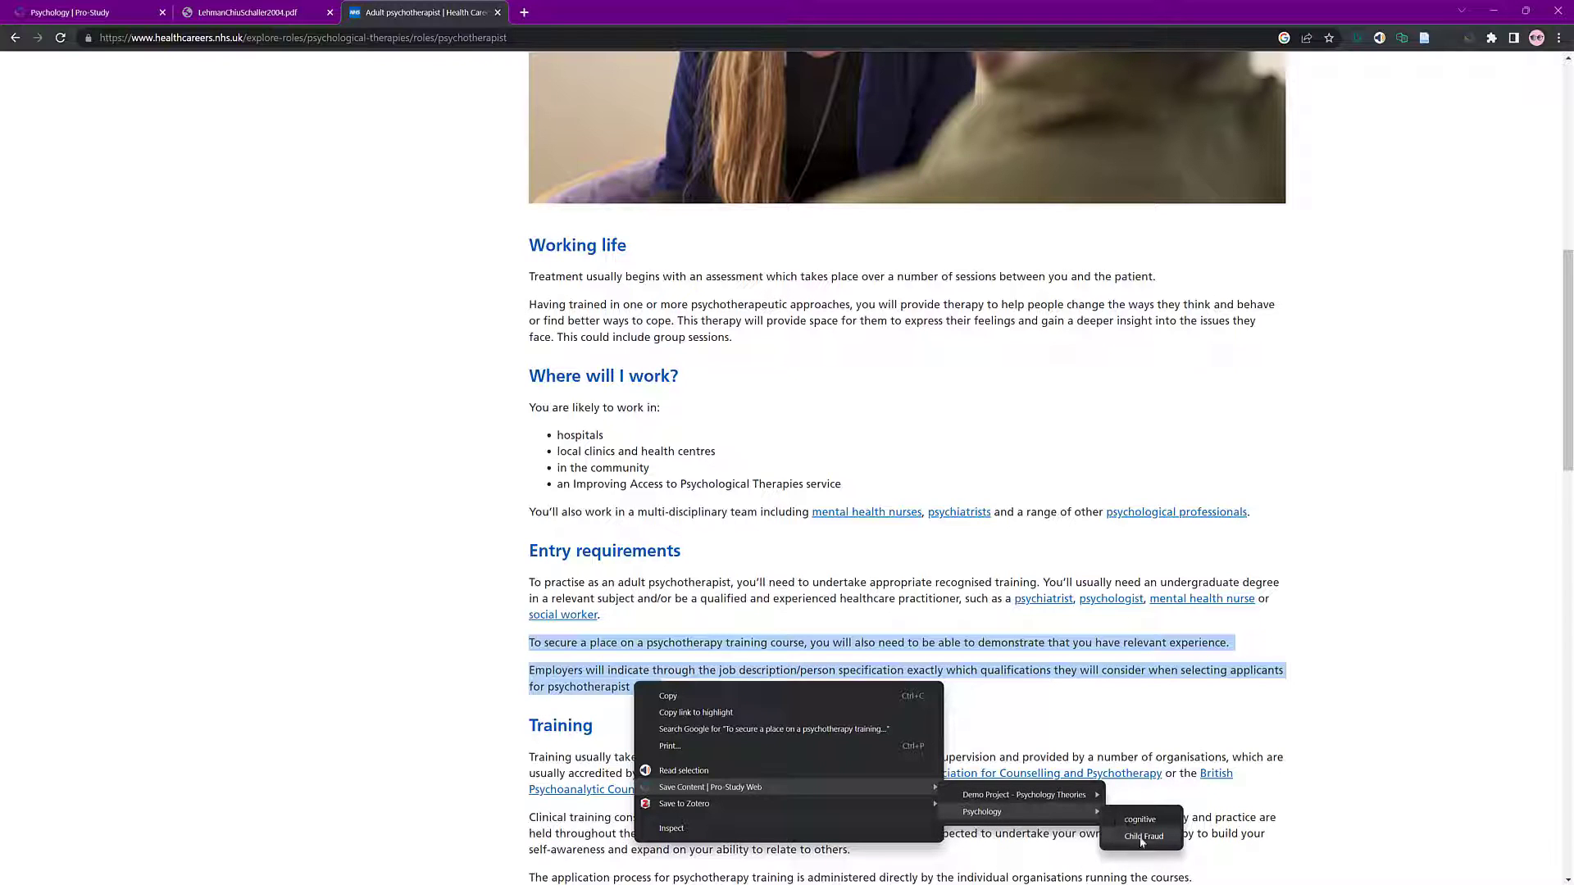
pyautogui.click(1142, 837)
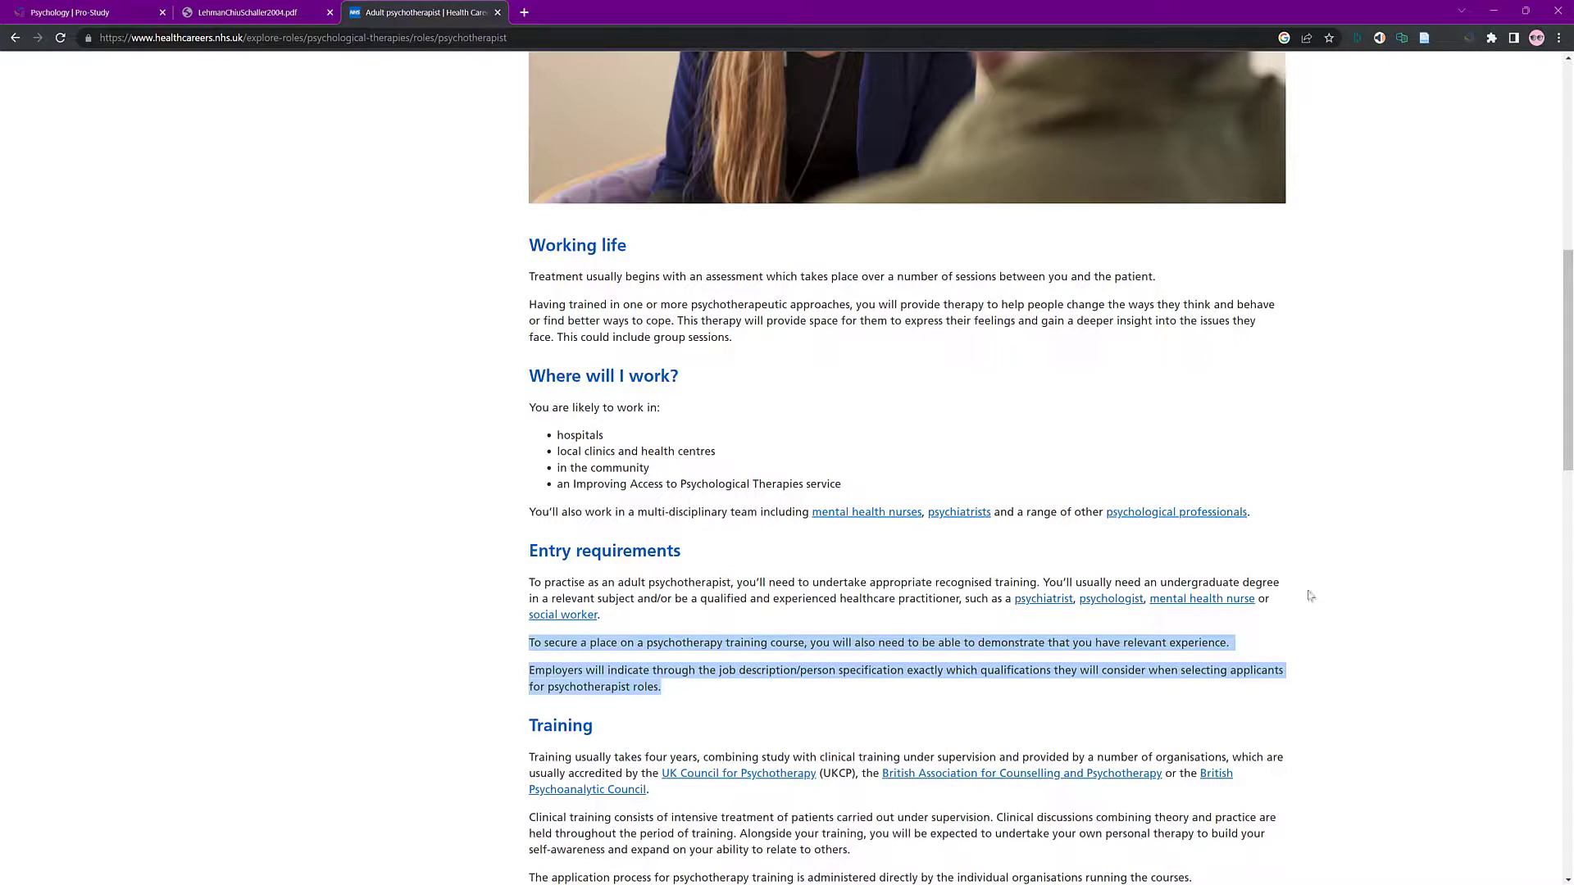
# Step: Set the Pro-Study capture panel to the Psychology project with cognitive as the category
pyautogui.click(1469, 38)
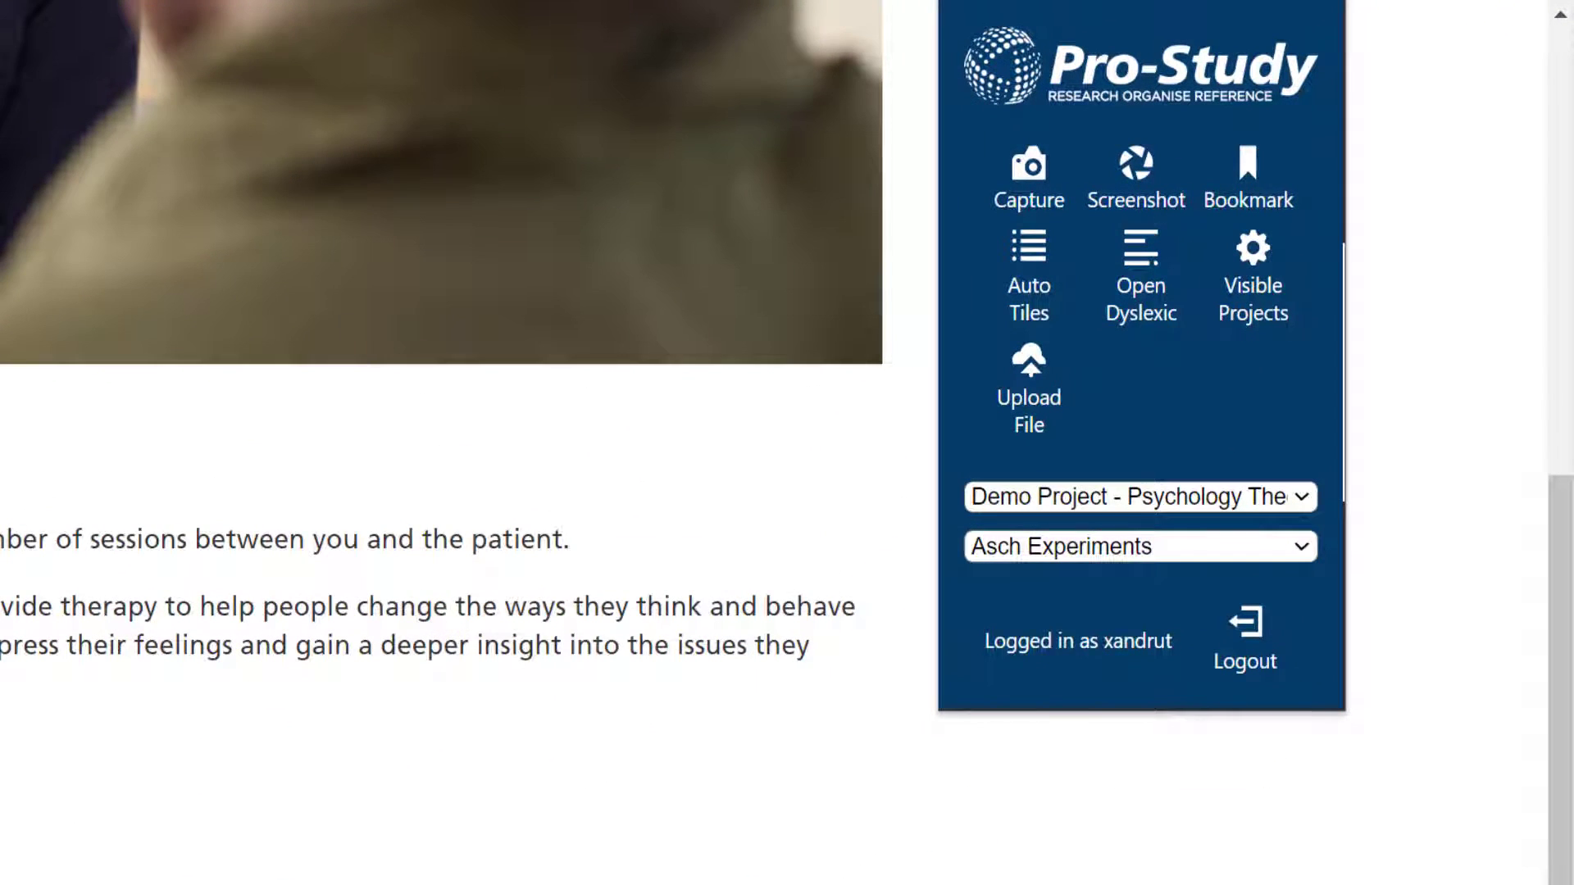
pyautogui.click(1257, 496)
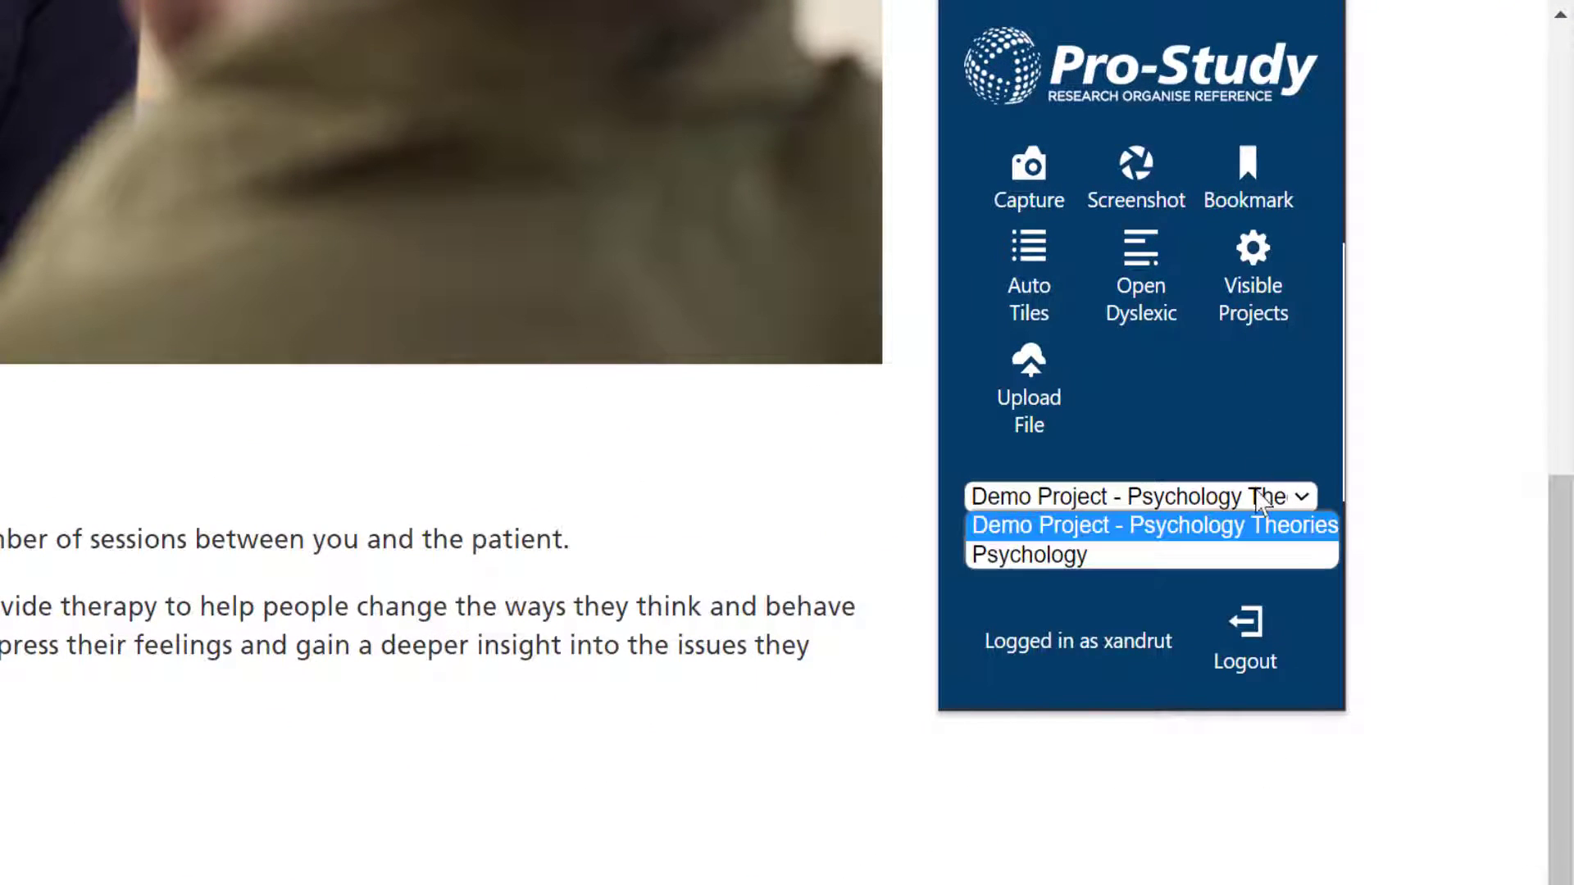
pyautogui.click(1049, 558)
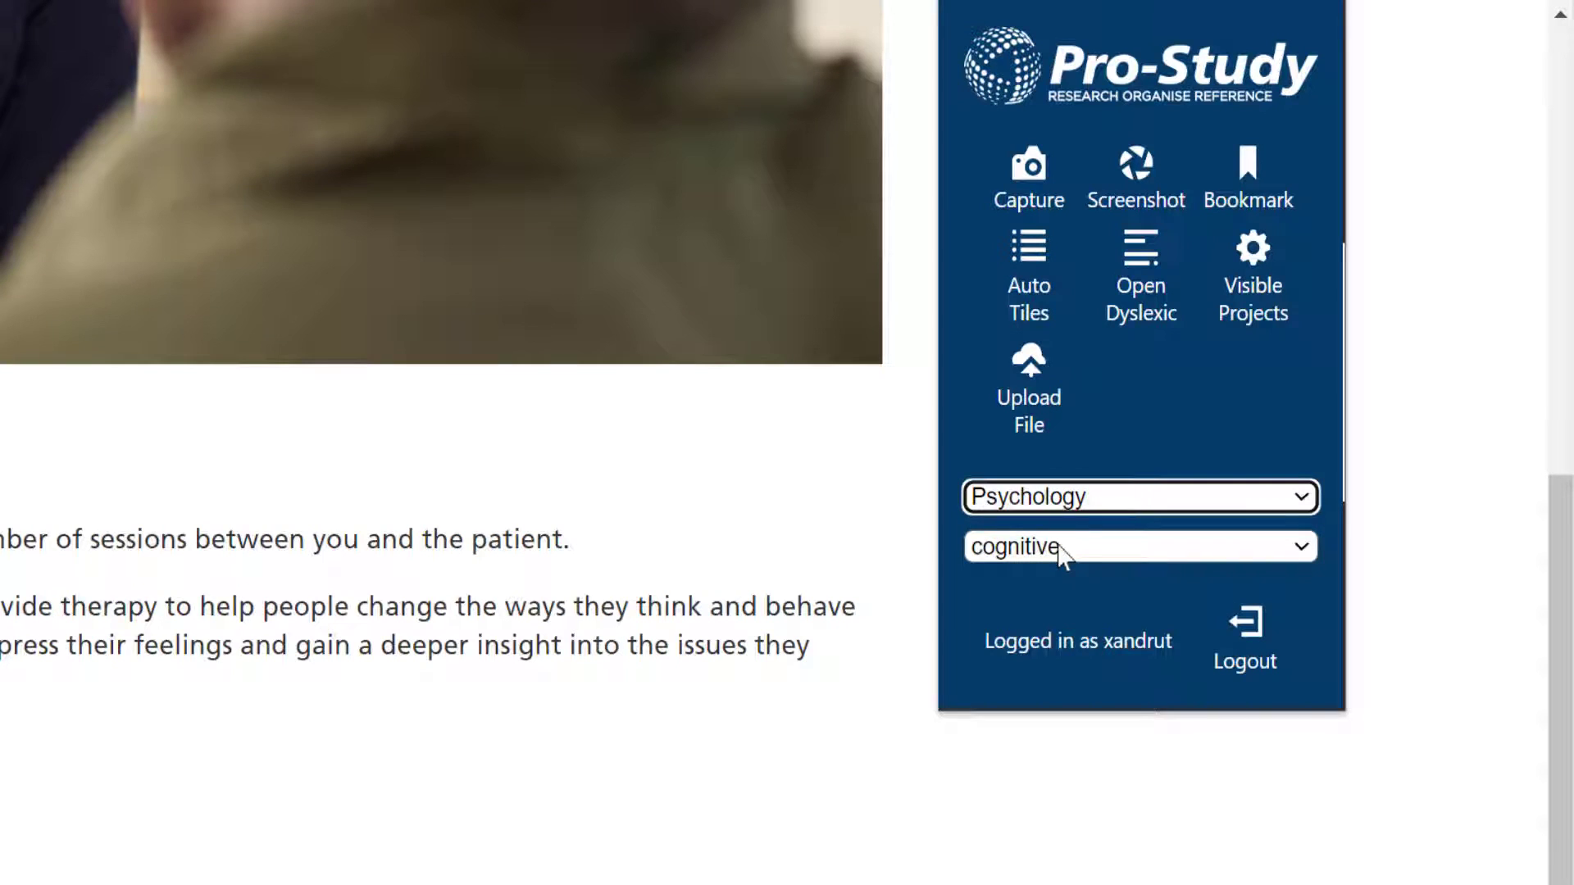
pyautogui.click(1062, 556)
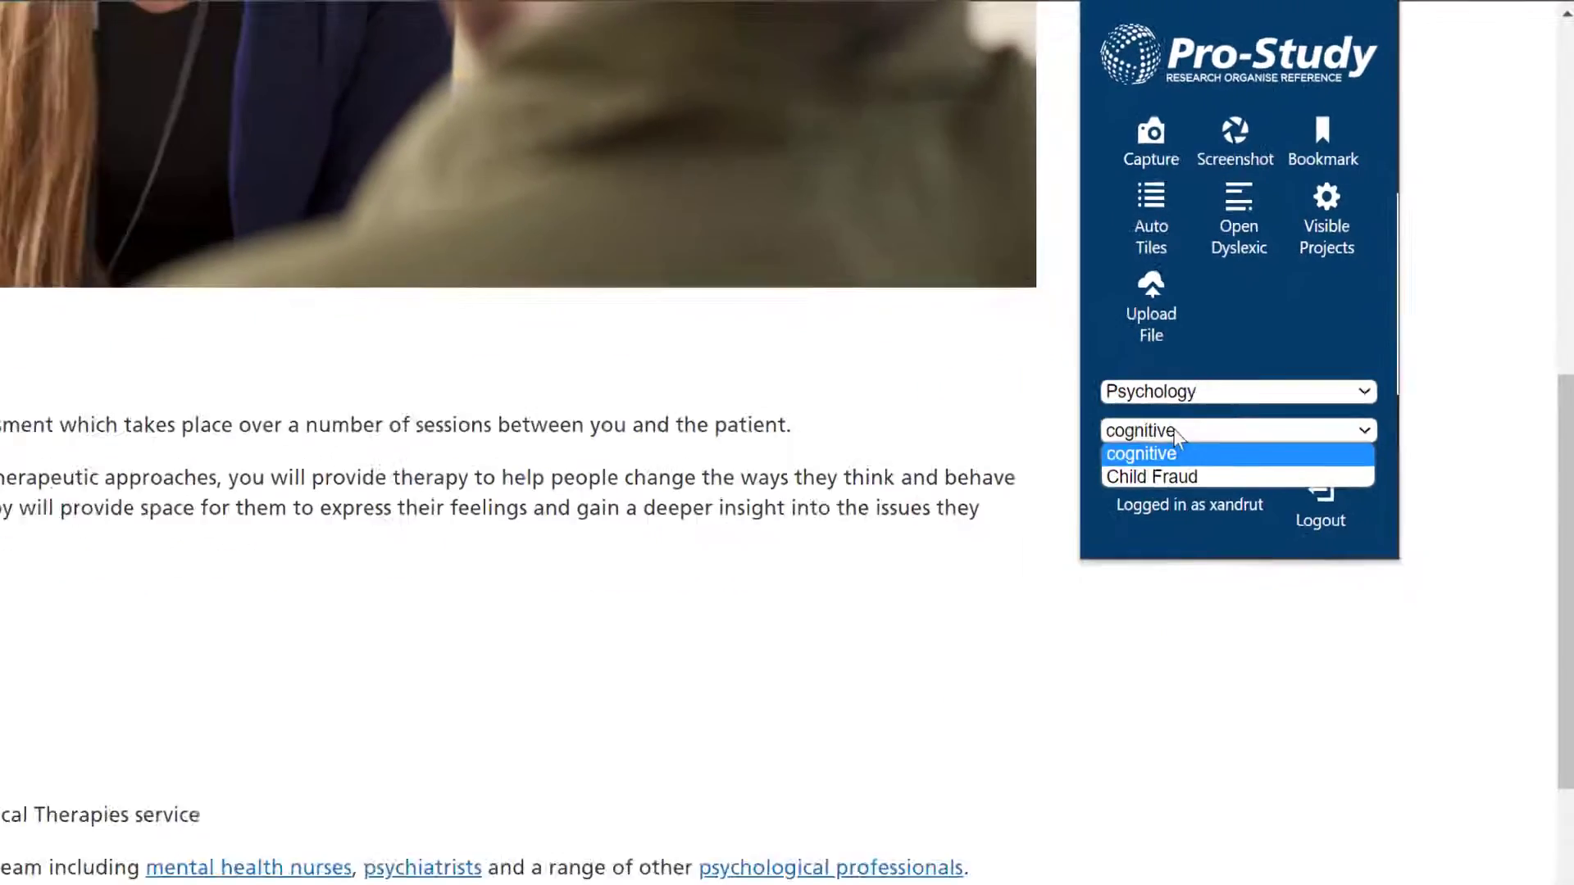
pyautogui.click(1062, 556)
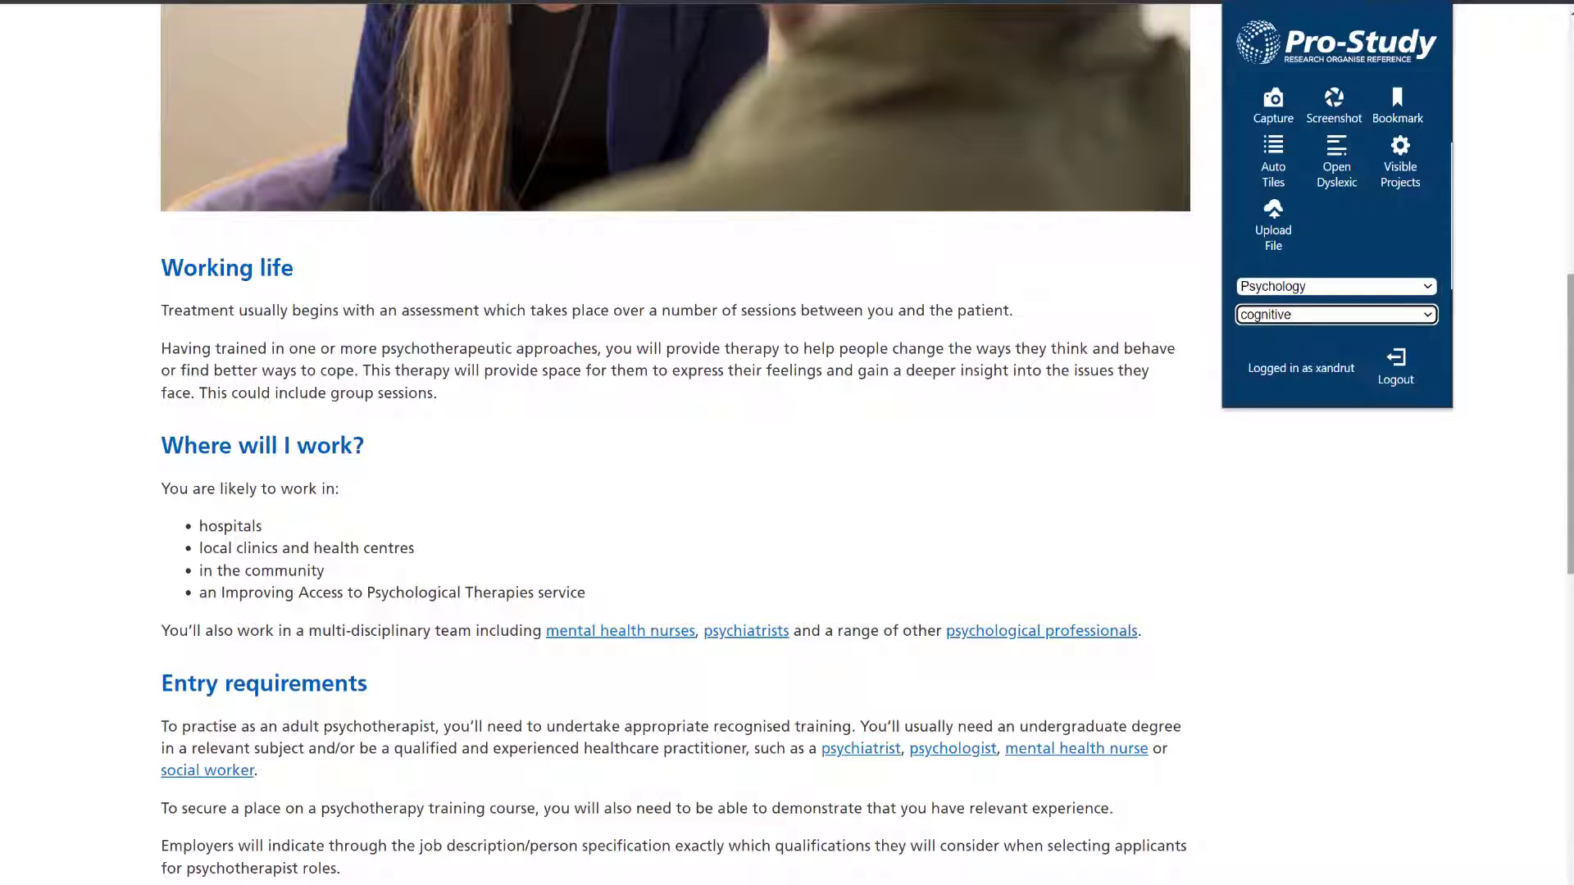
pyautogui.scroll(6, 1396, 117)
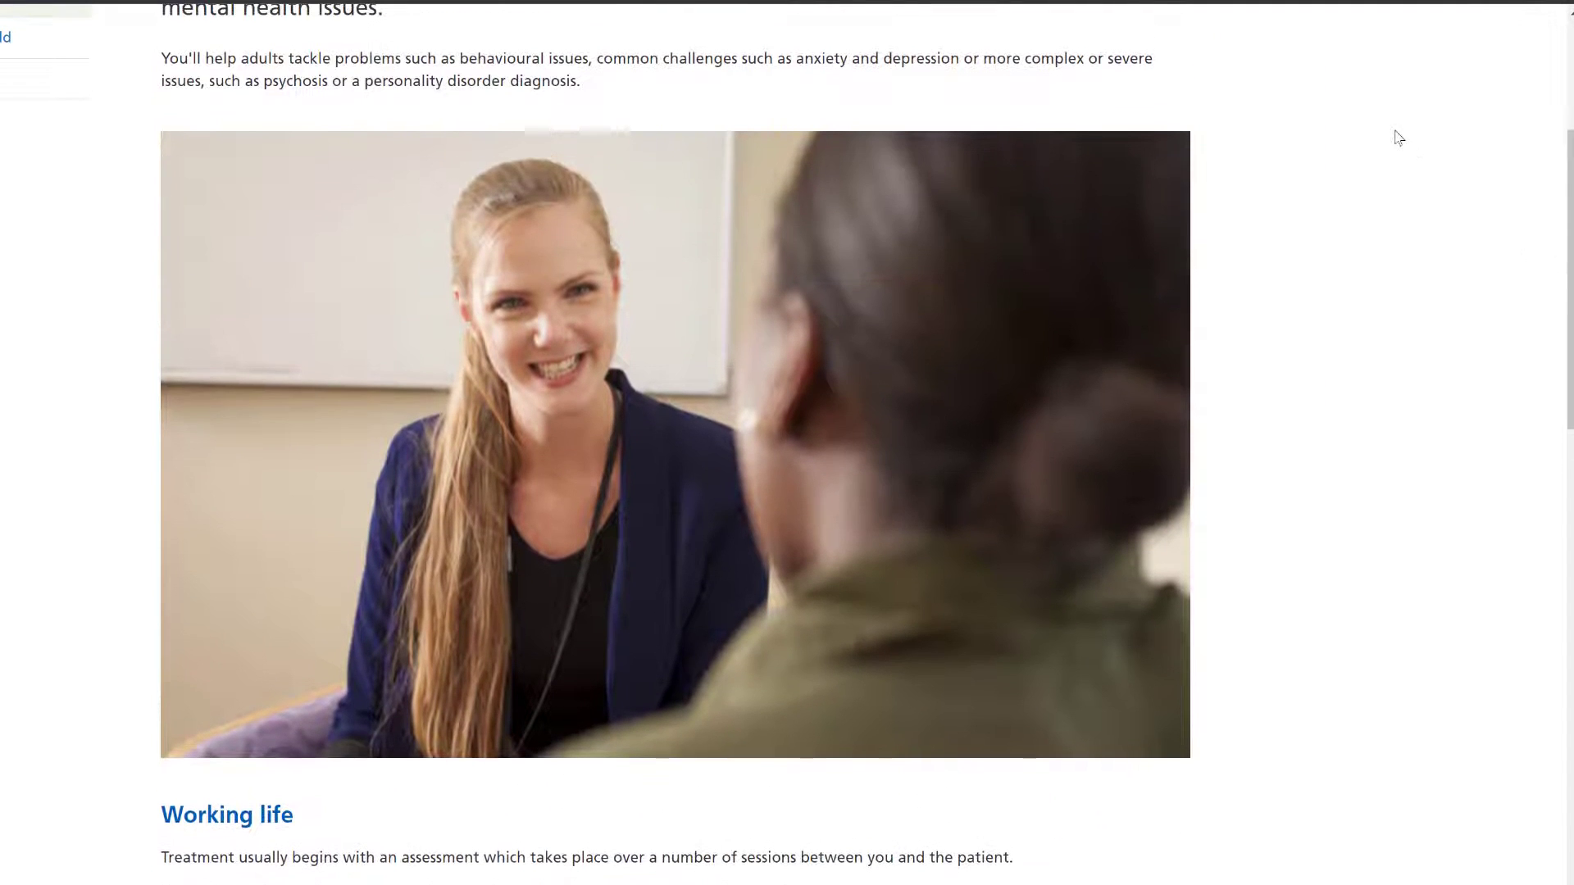
pyautogui.click(1439, 3)
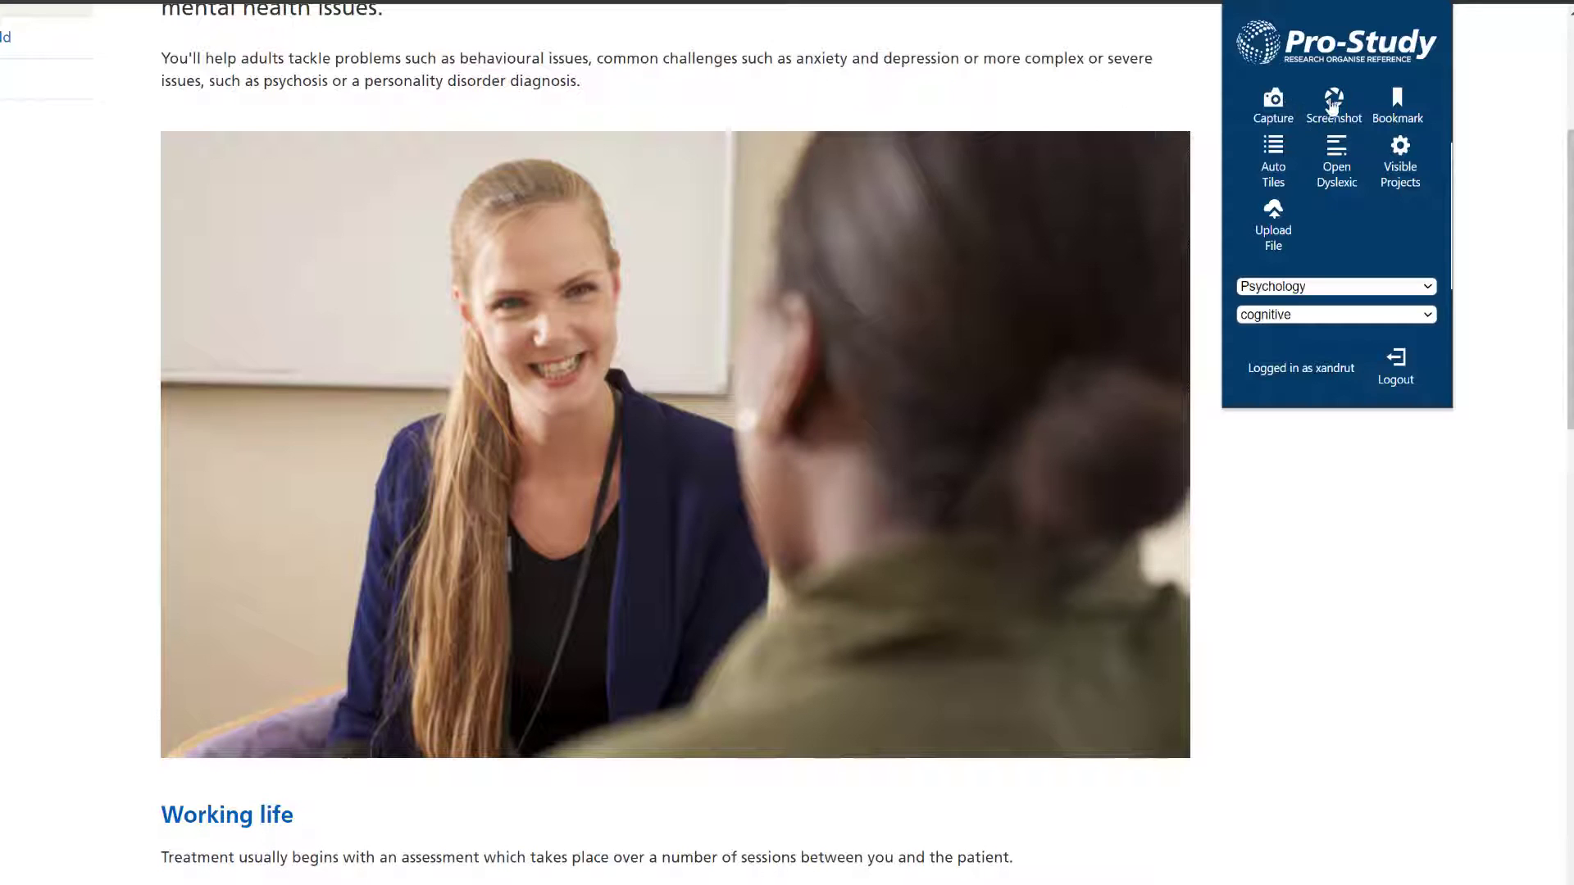
# Step: Screenshot and crop the therapy-session photo, keeping Psychology and cognitive as project and category
pyautogui.click(1333, 105)
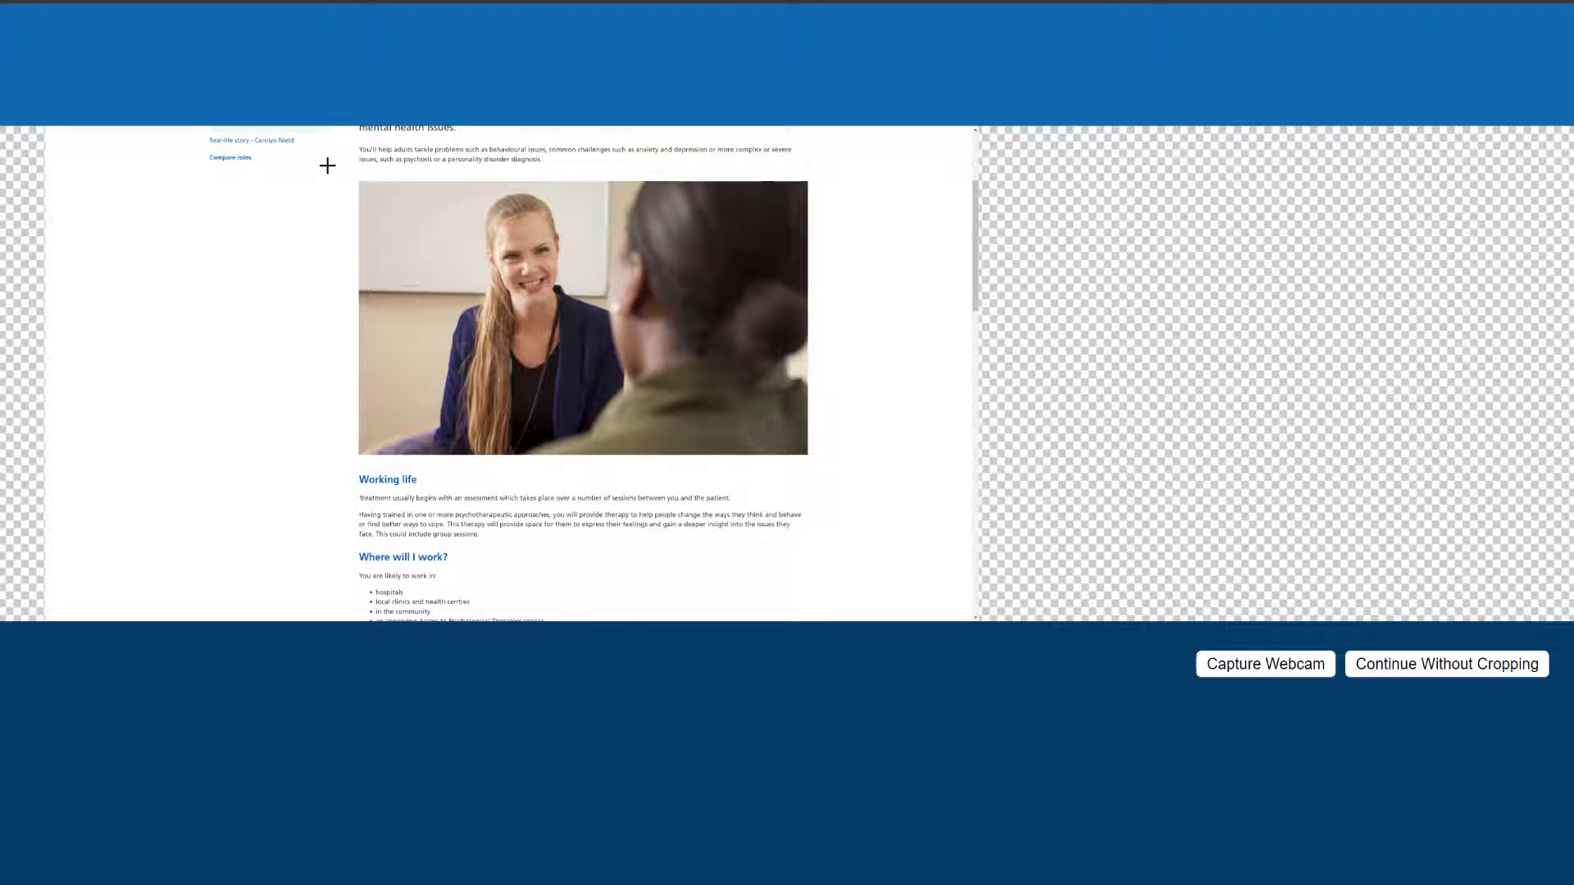
pyautogui.moveTo(355, 175); pyautogui.dragTo(806, 449)
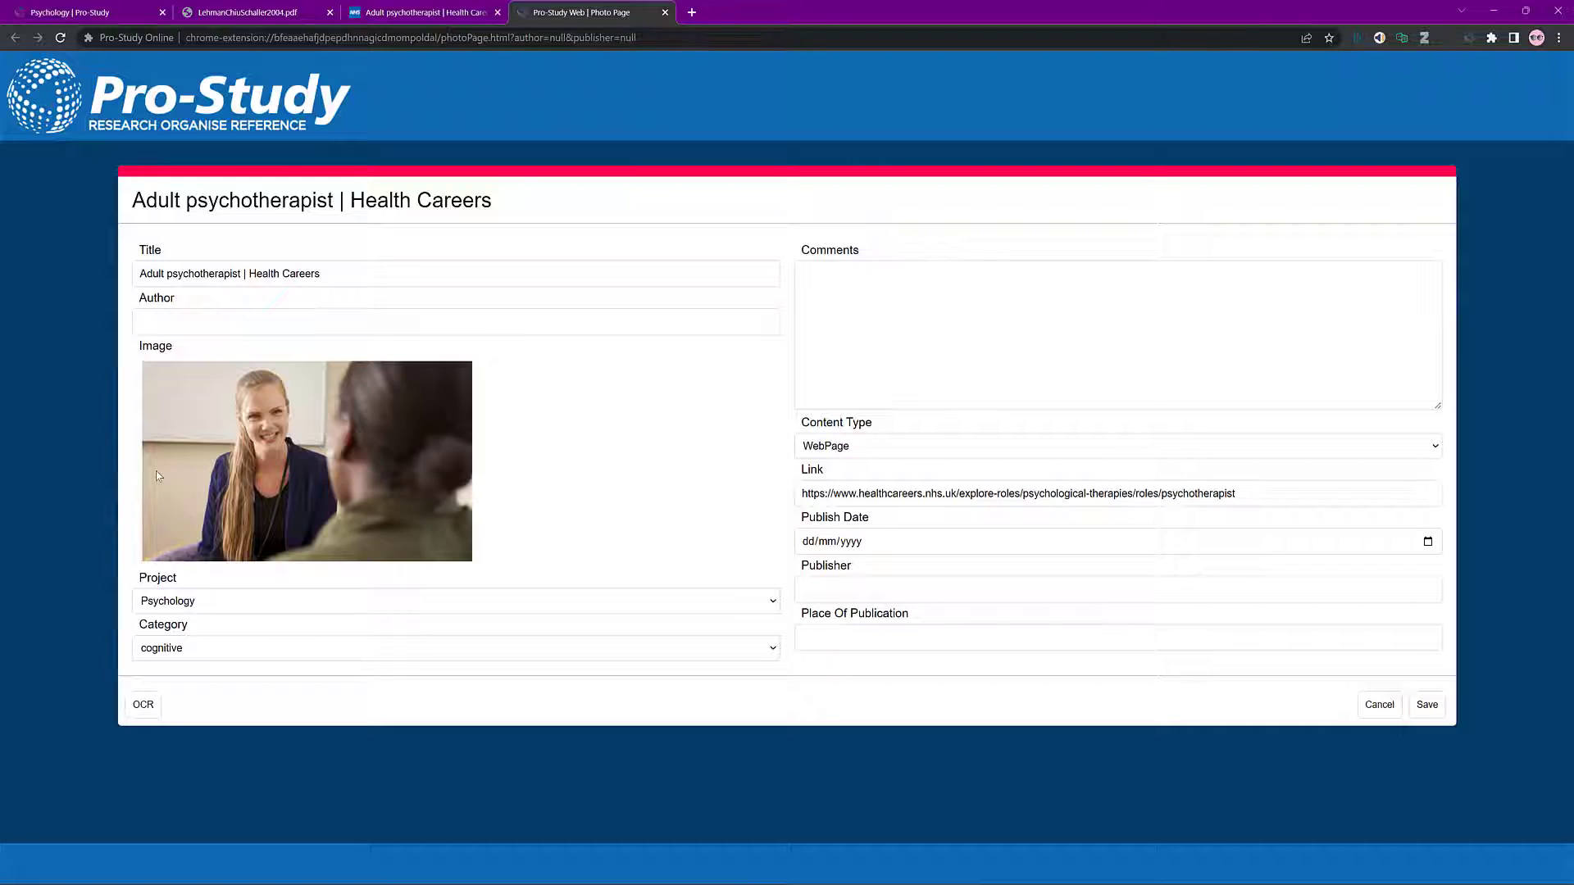
pyautogui.click(152, 317)
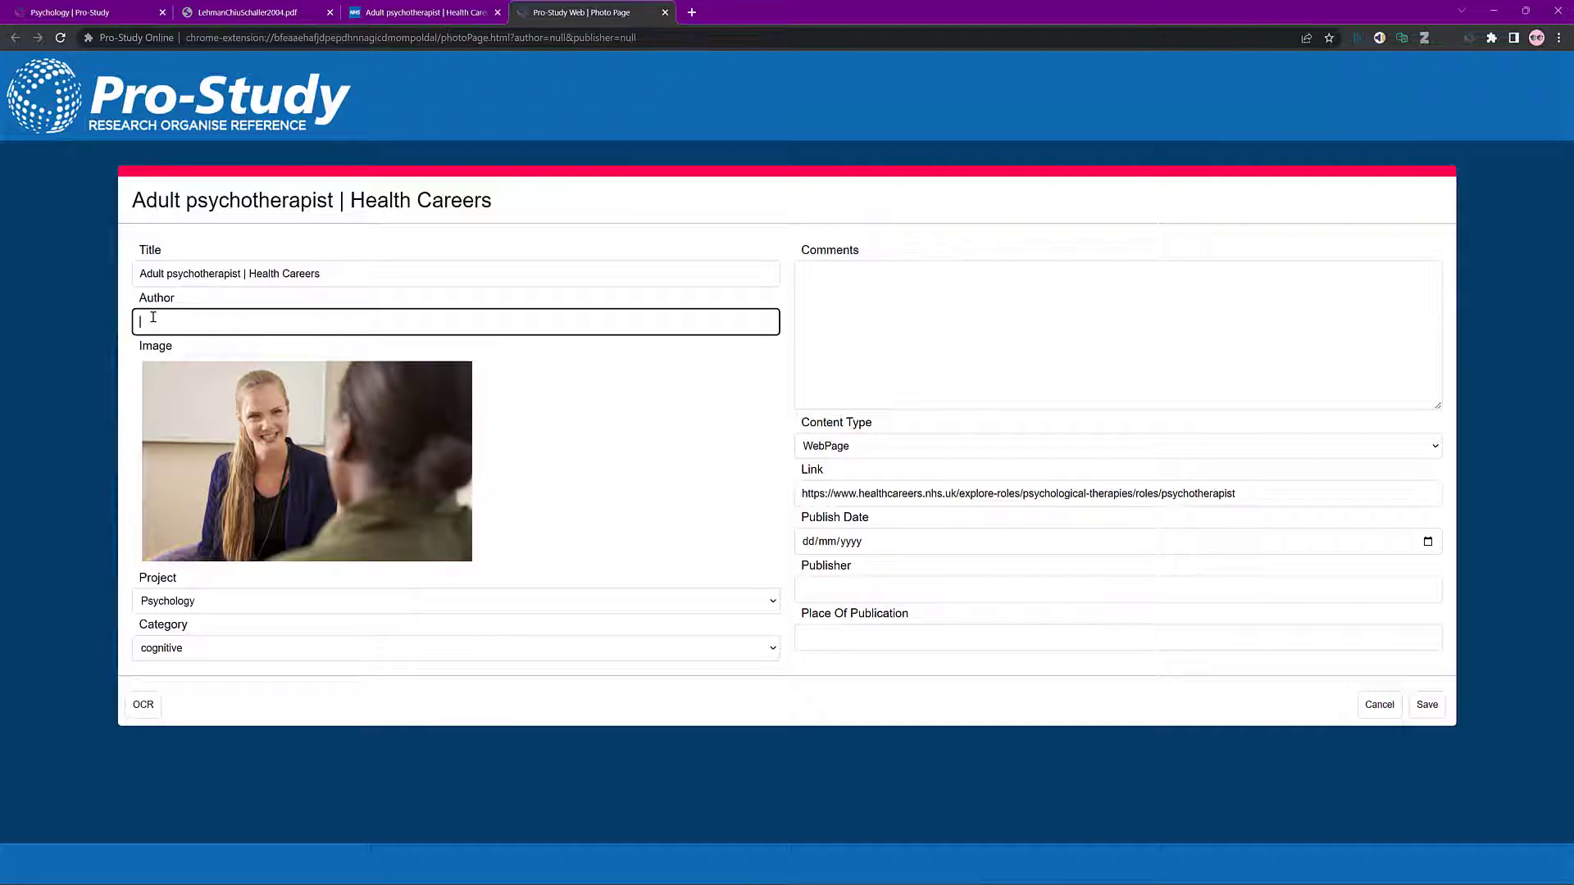
pyautogui.click(197, 601)
pyautogui.click(184, 636)
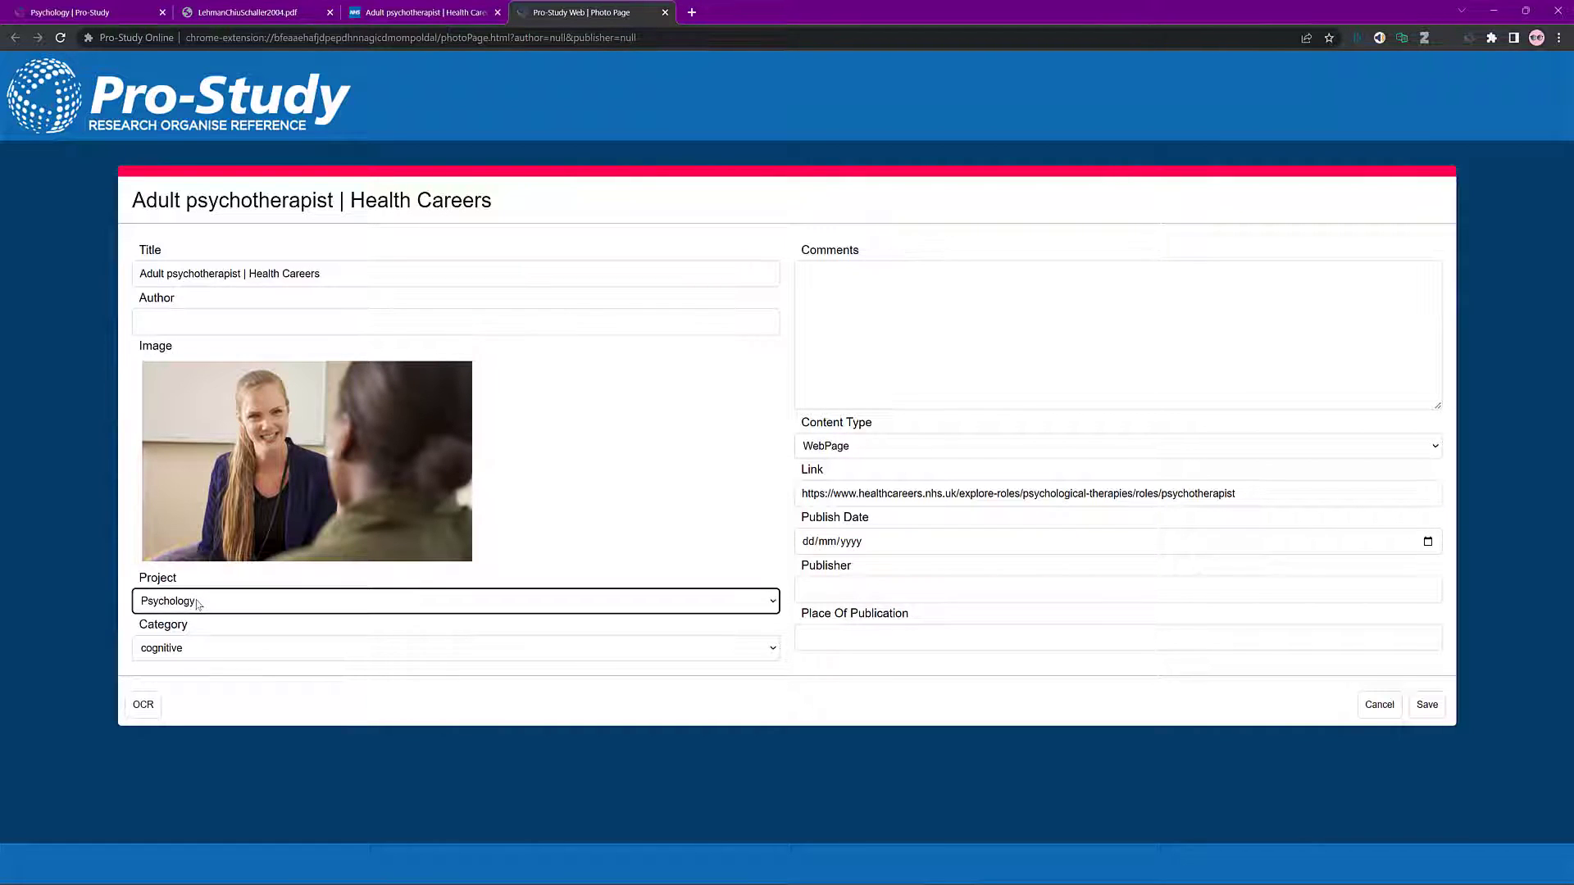
pyautogui.click(184, 652)
pyautogui.click(184, 653)
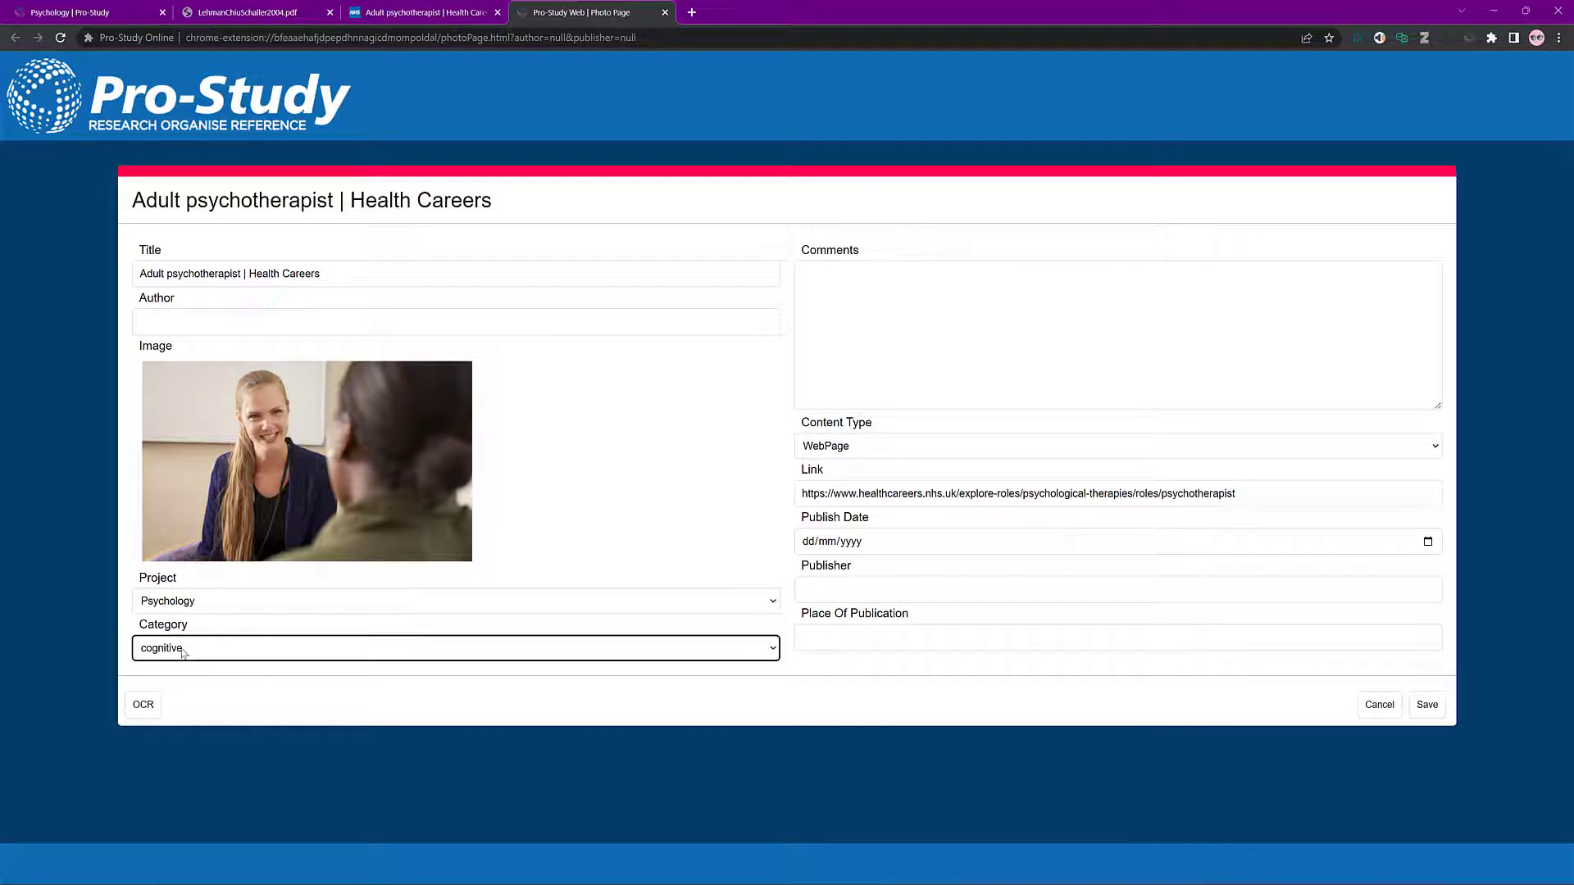
# Step: Fill in the comment and publication fields, leave the date blank, then save the tile
pyautogui.click(811, 292)
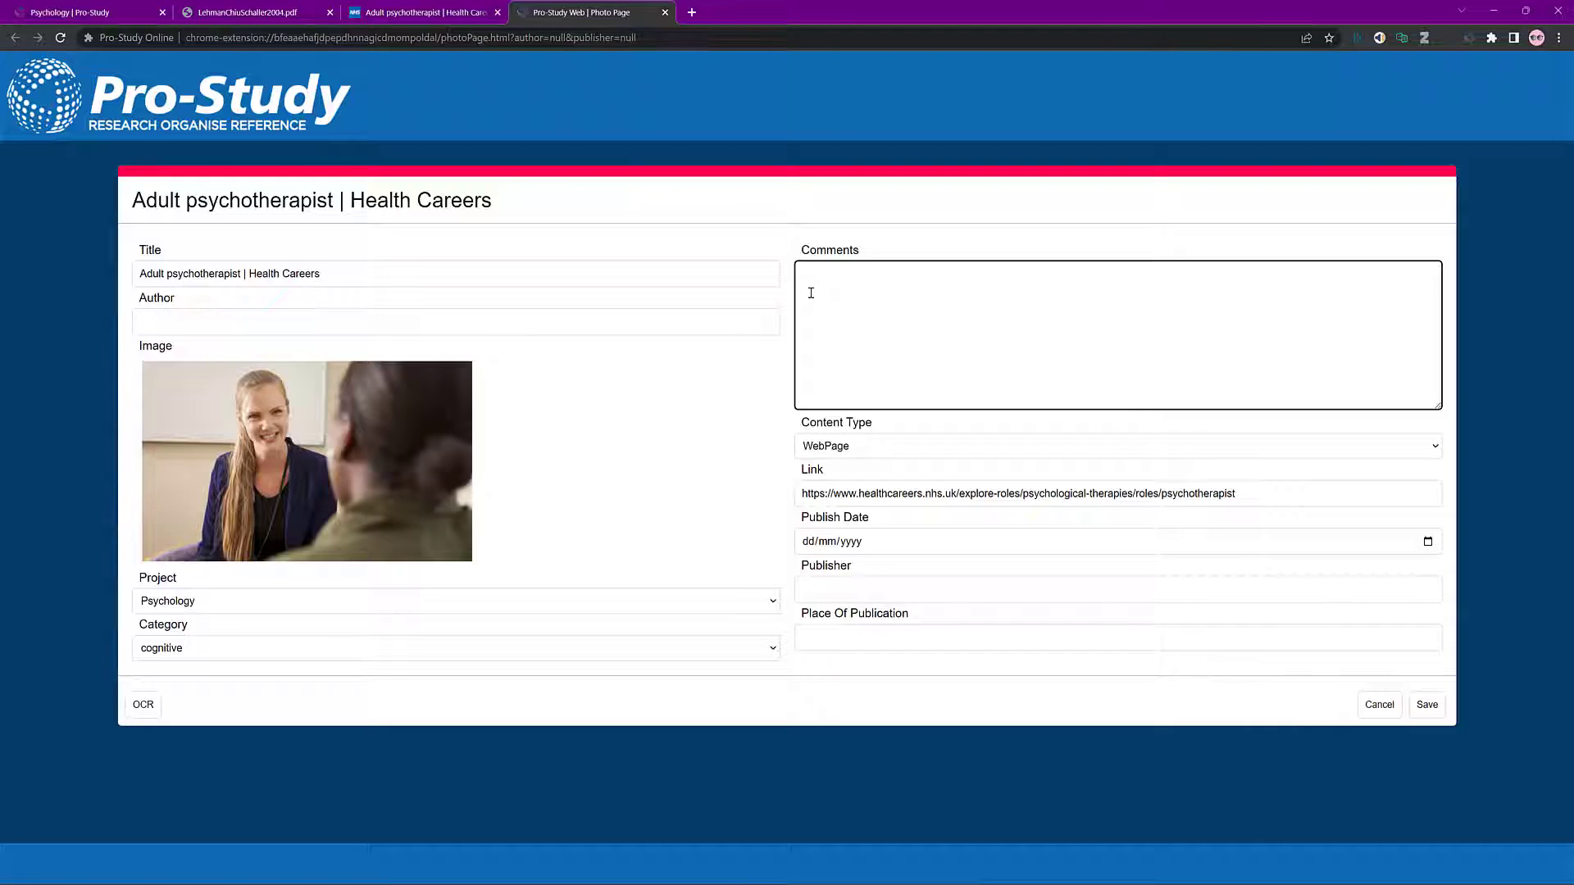
pyautogui.click(1429, 542)
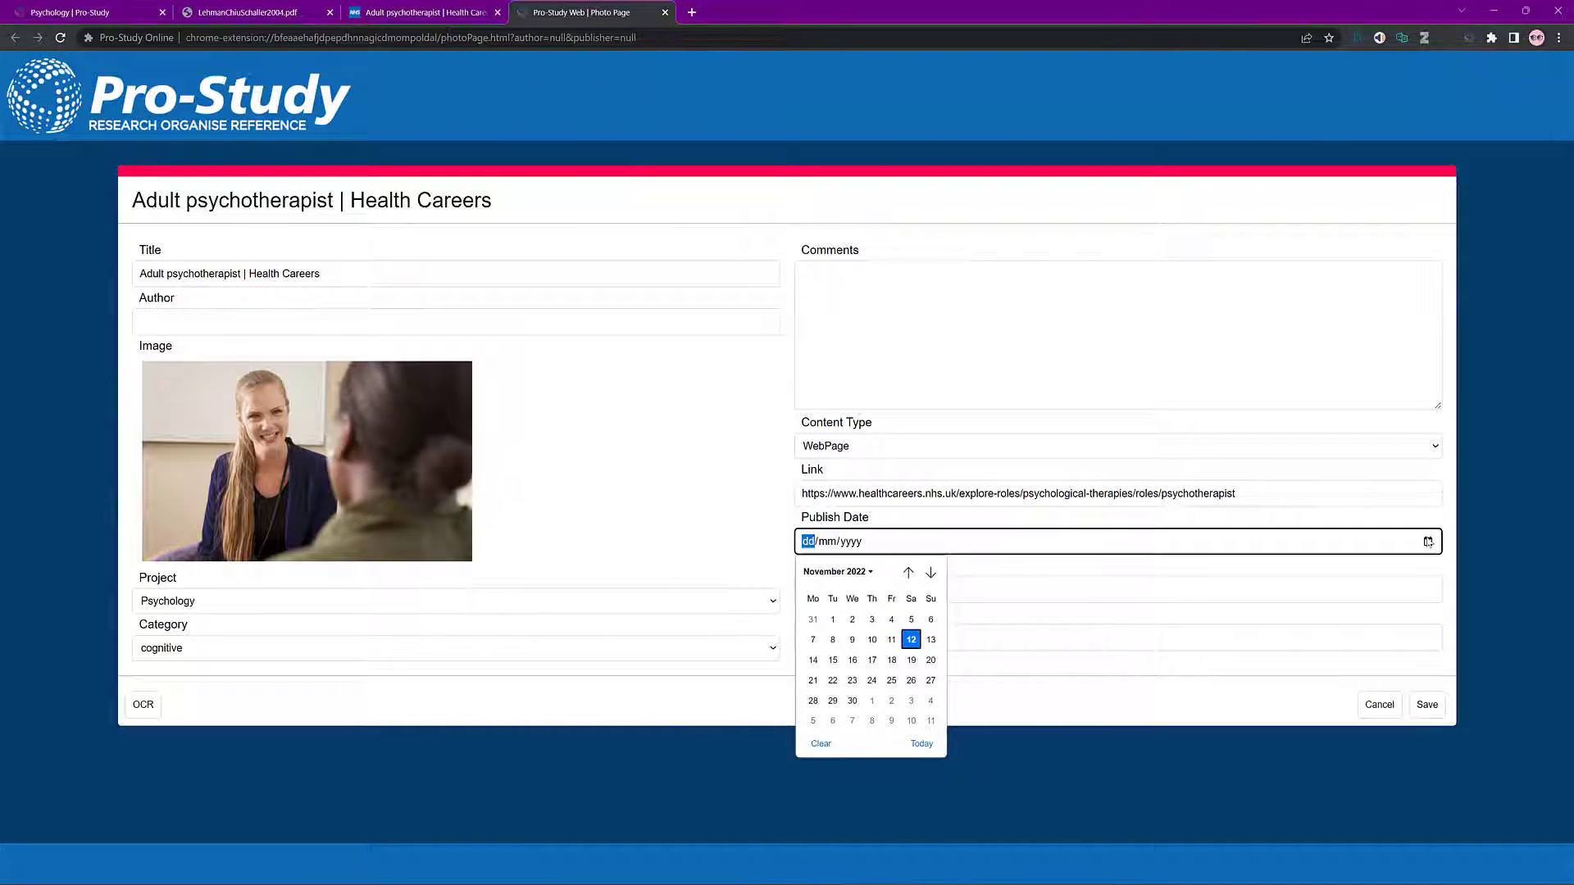
pyautogui.click(1215, 639)
pyautogui.click(1104, 585)
pyautogui.click(1087, 627)
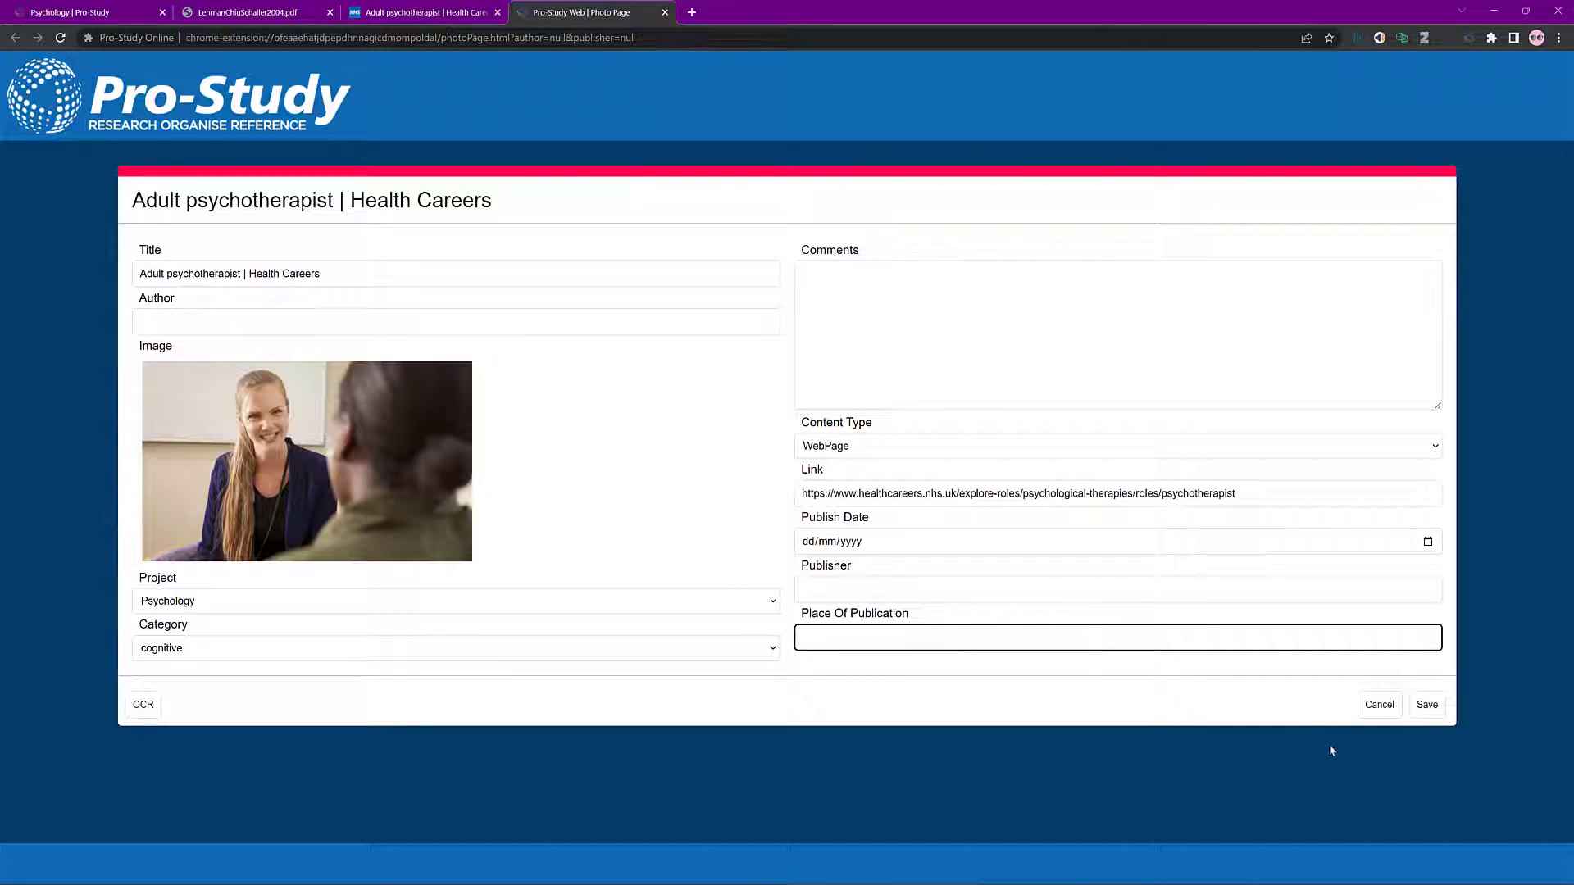
pyautogui.click(1426, 704)
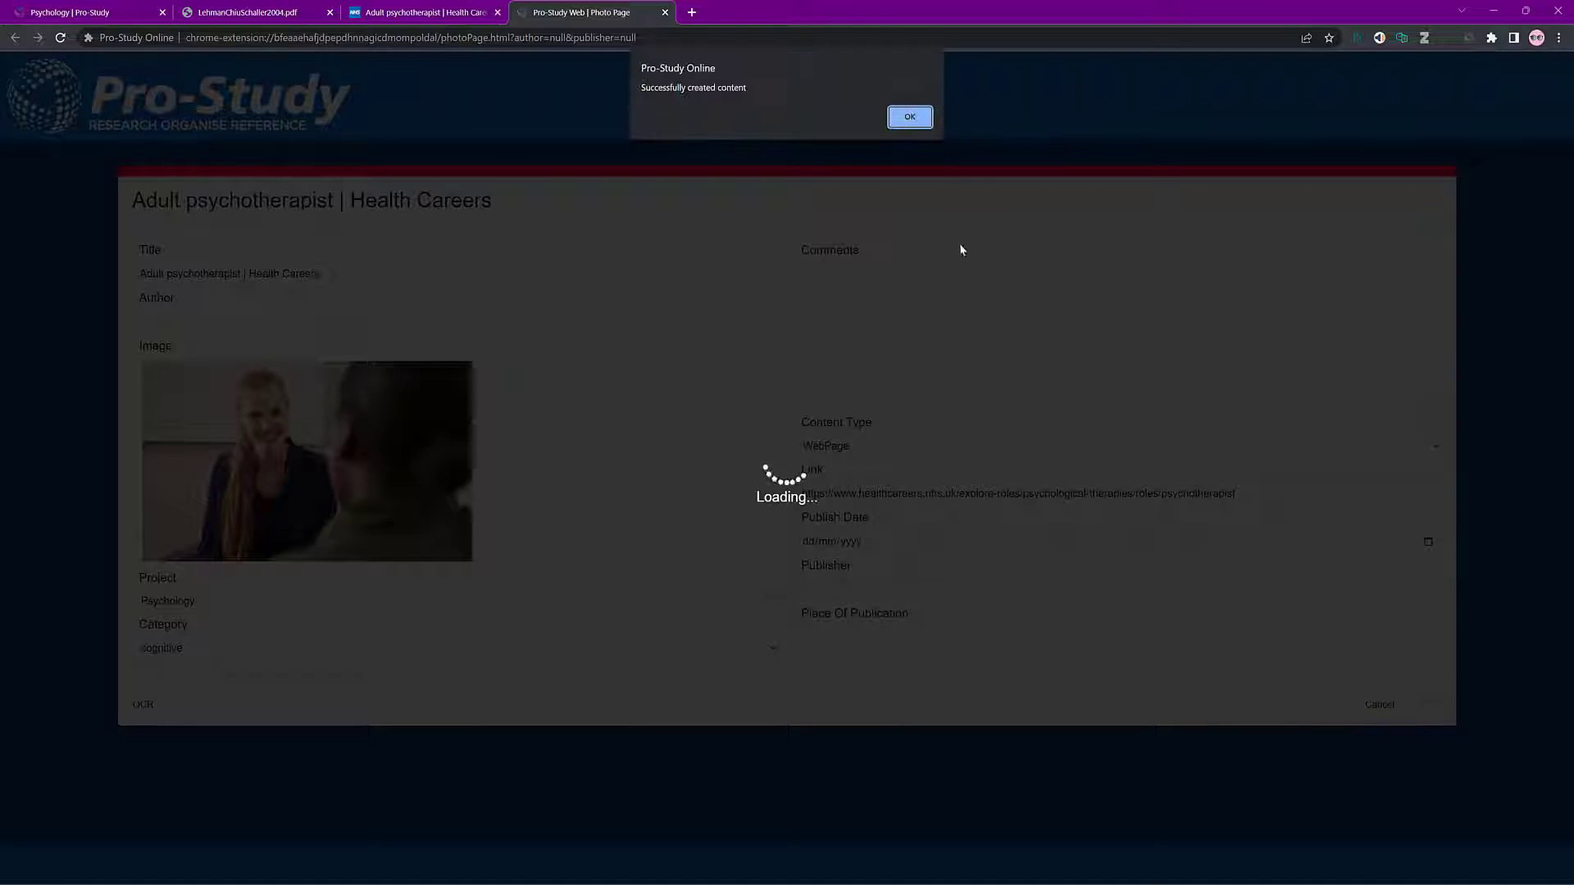
pyautogui.click(916, 123)
pyautogui.scroll(4, 1120, 309)
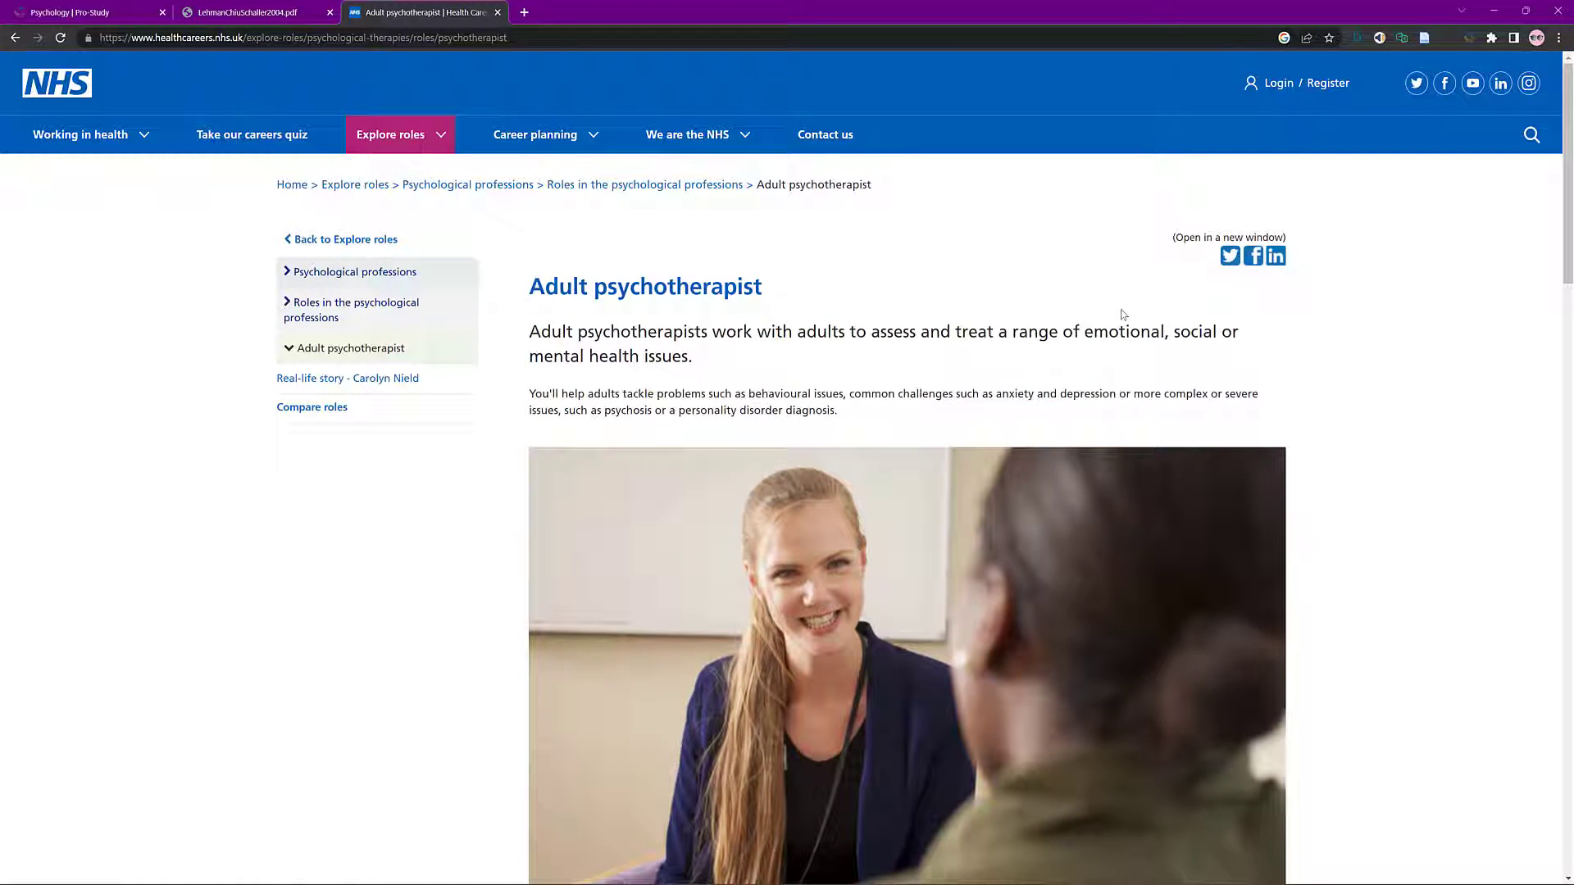
# Step: Switch to the LehmanChiuSchaller2004.pdf tab, scroll to page 2, and open the Pro-Study capture panel
pyautogui.click(261, 10)
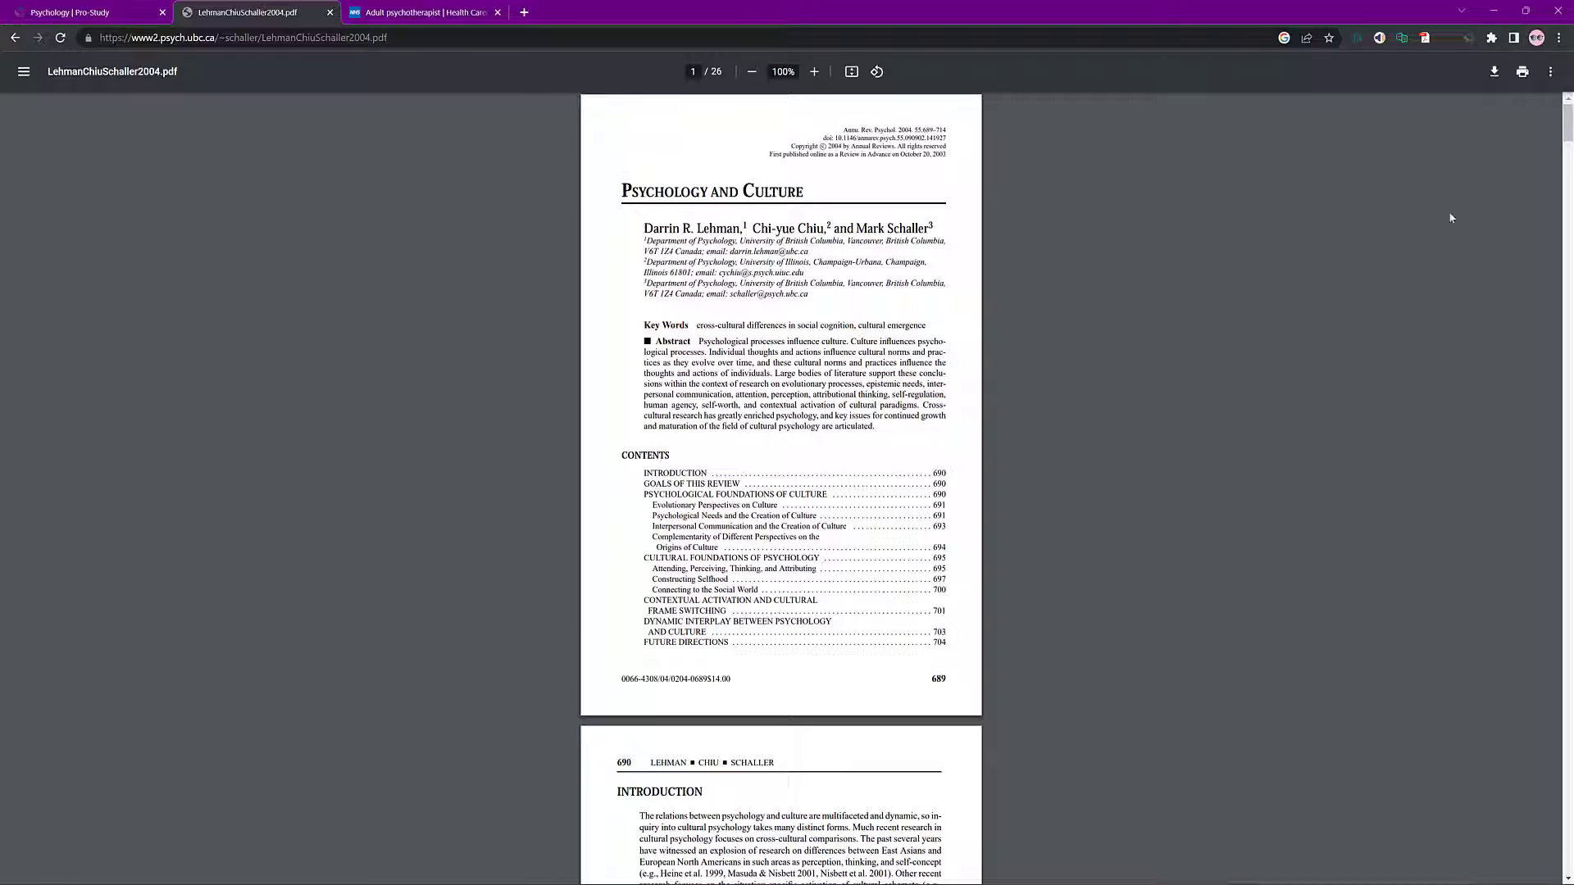
pyautogui.moveTo(1568, 121); pyautogui.dragTo(1567, 168)
pyautogui.scroll(1, 780, 492)
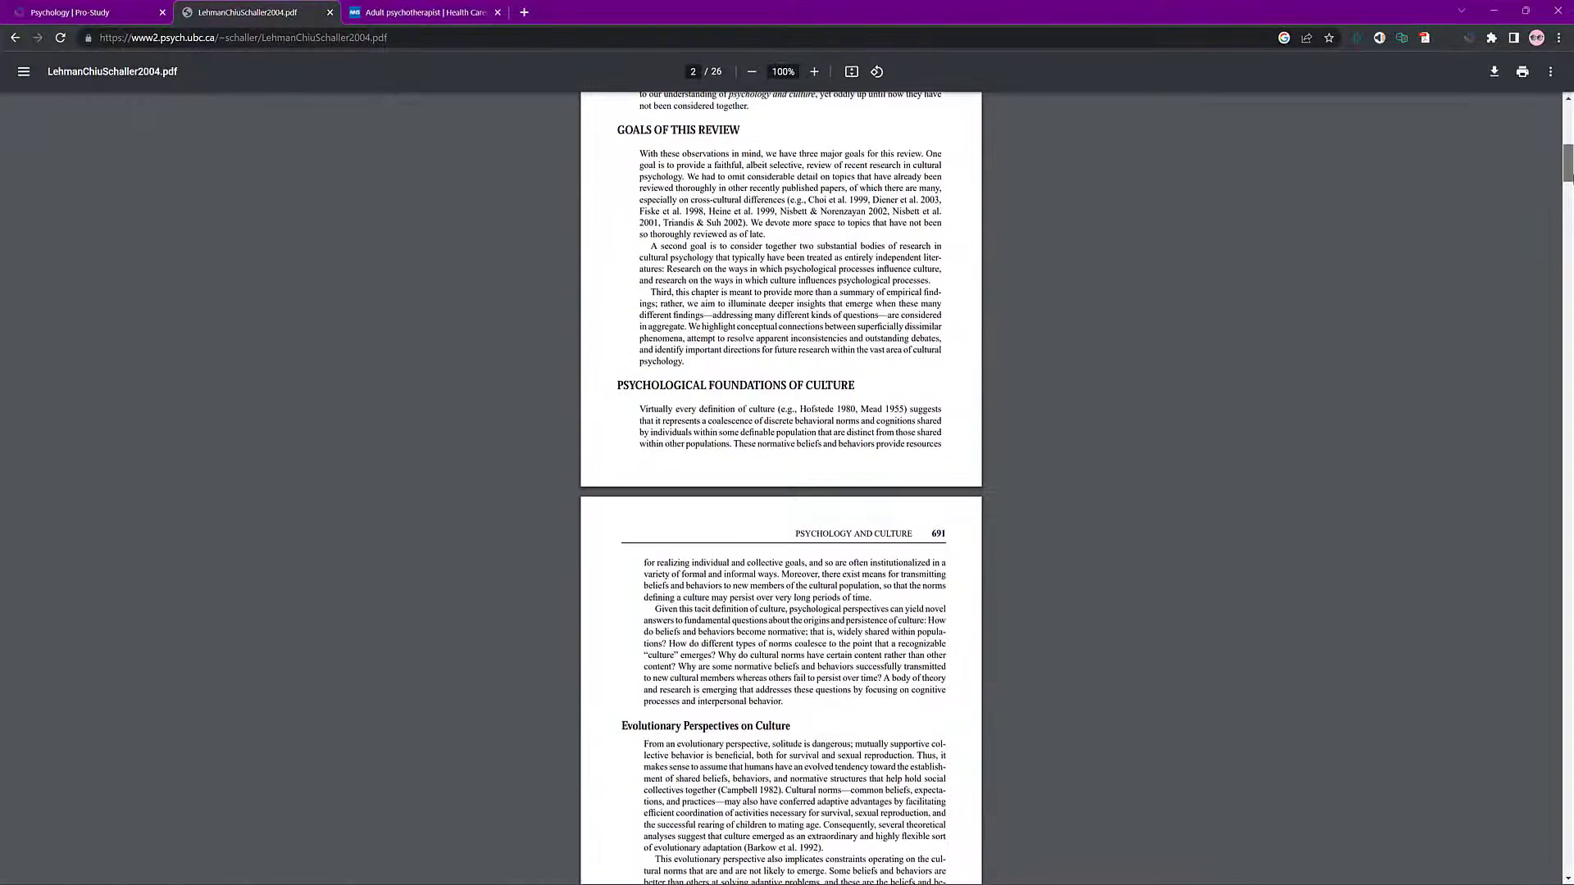
pyautogui.scroll(1, 1570, 184)
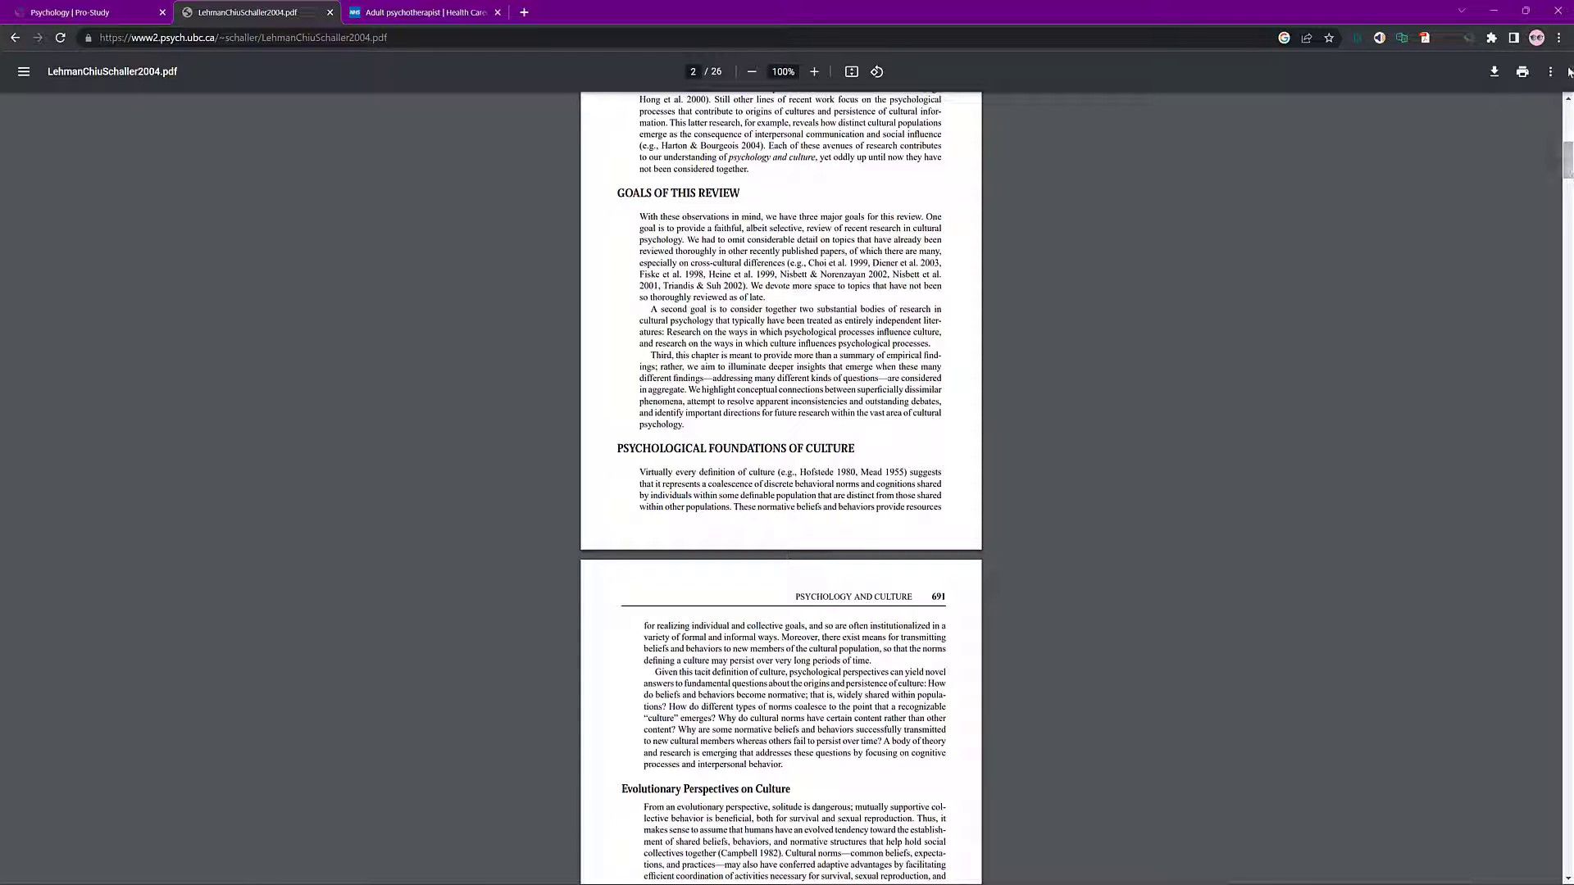
pyautogui.click(1467, 38)
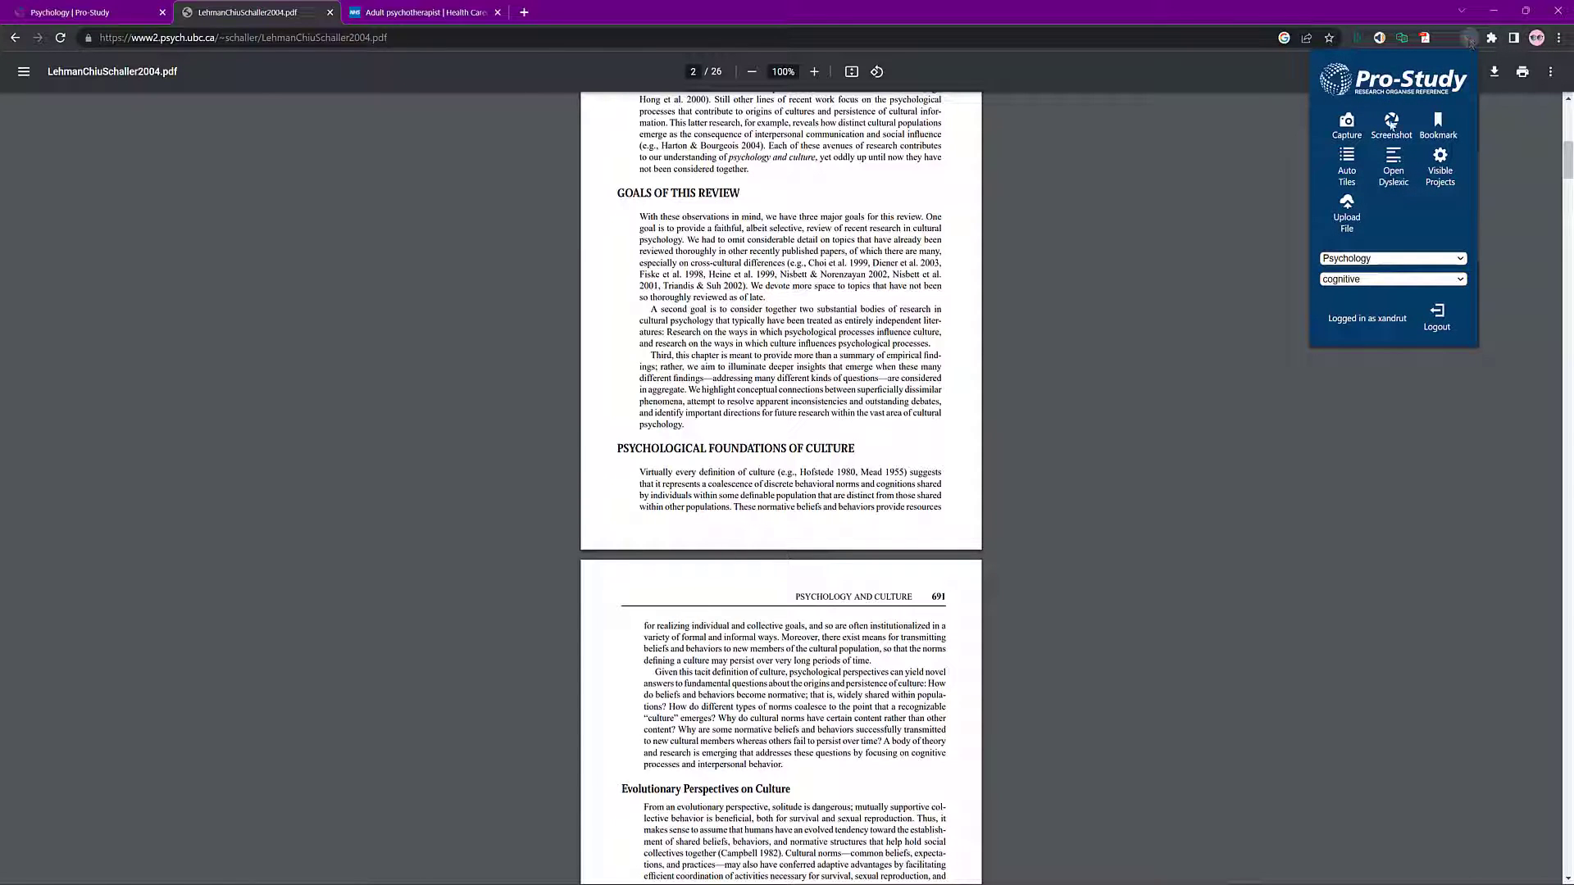
# Step: Keep cognitive as the category, then screenshot and crop the Lehman PDF page
pyautogui.click(1395, 281)
pyautogui.click(1395, 285)
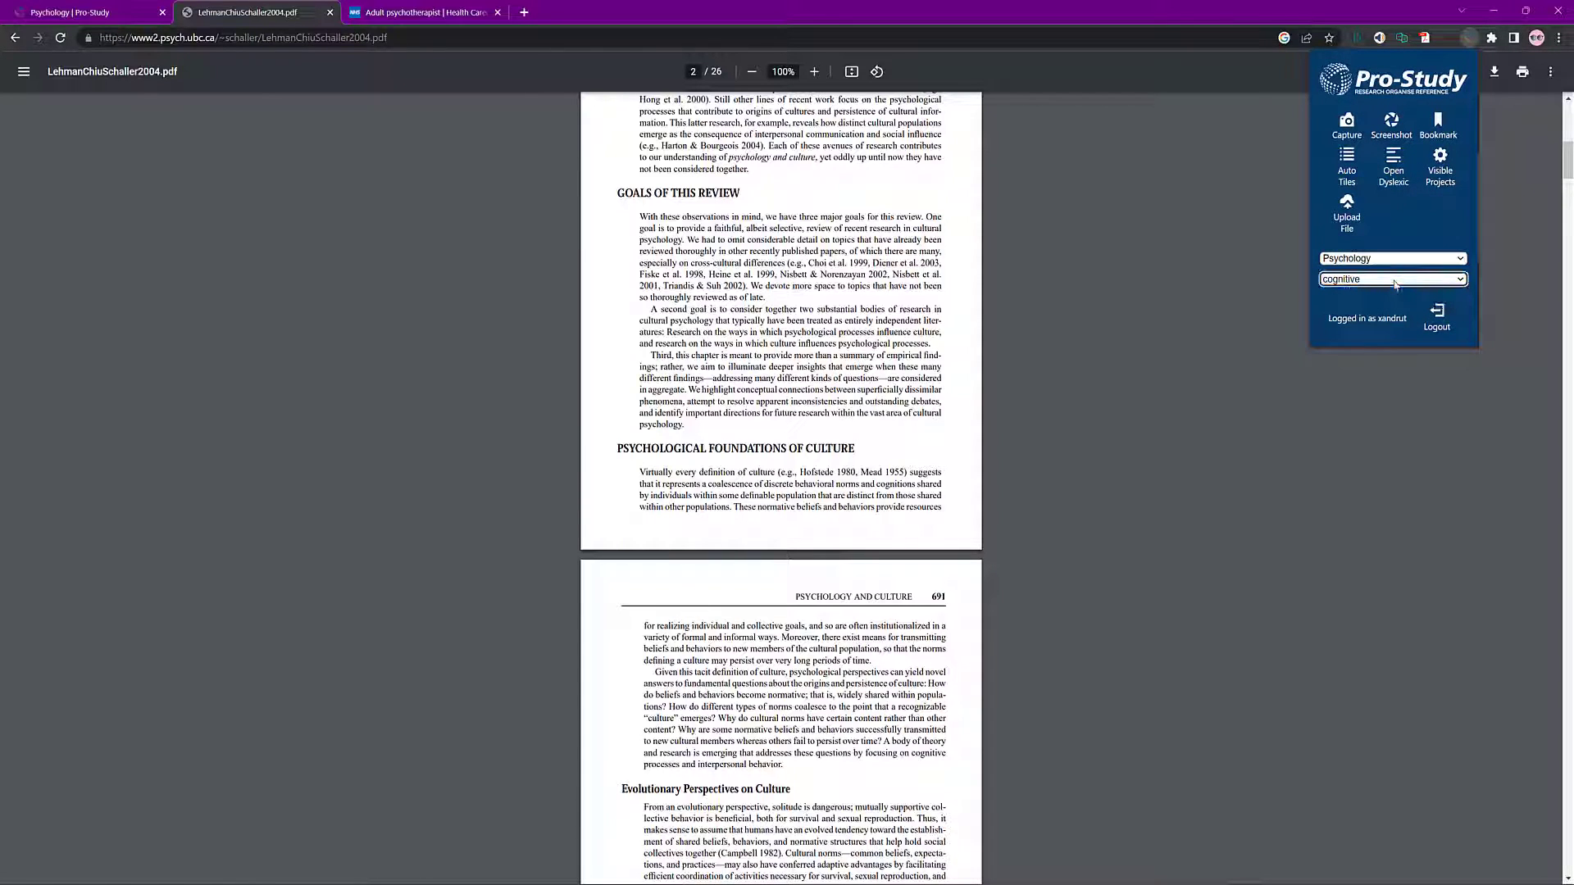
pyautogui.click(1391, 125)
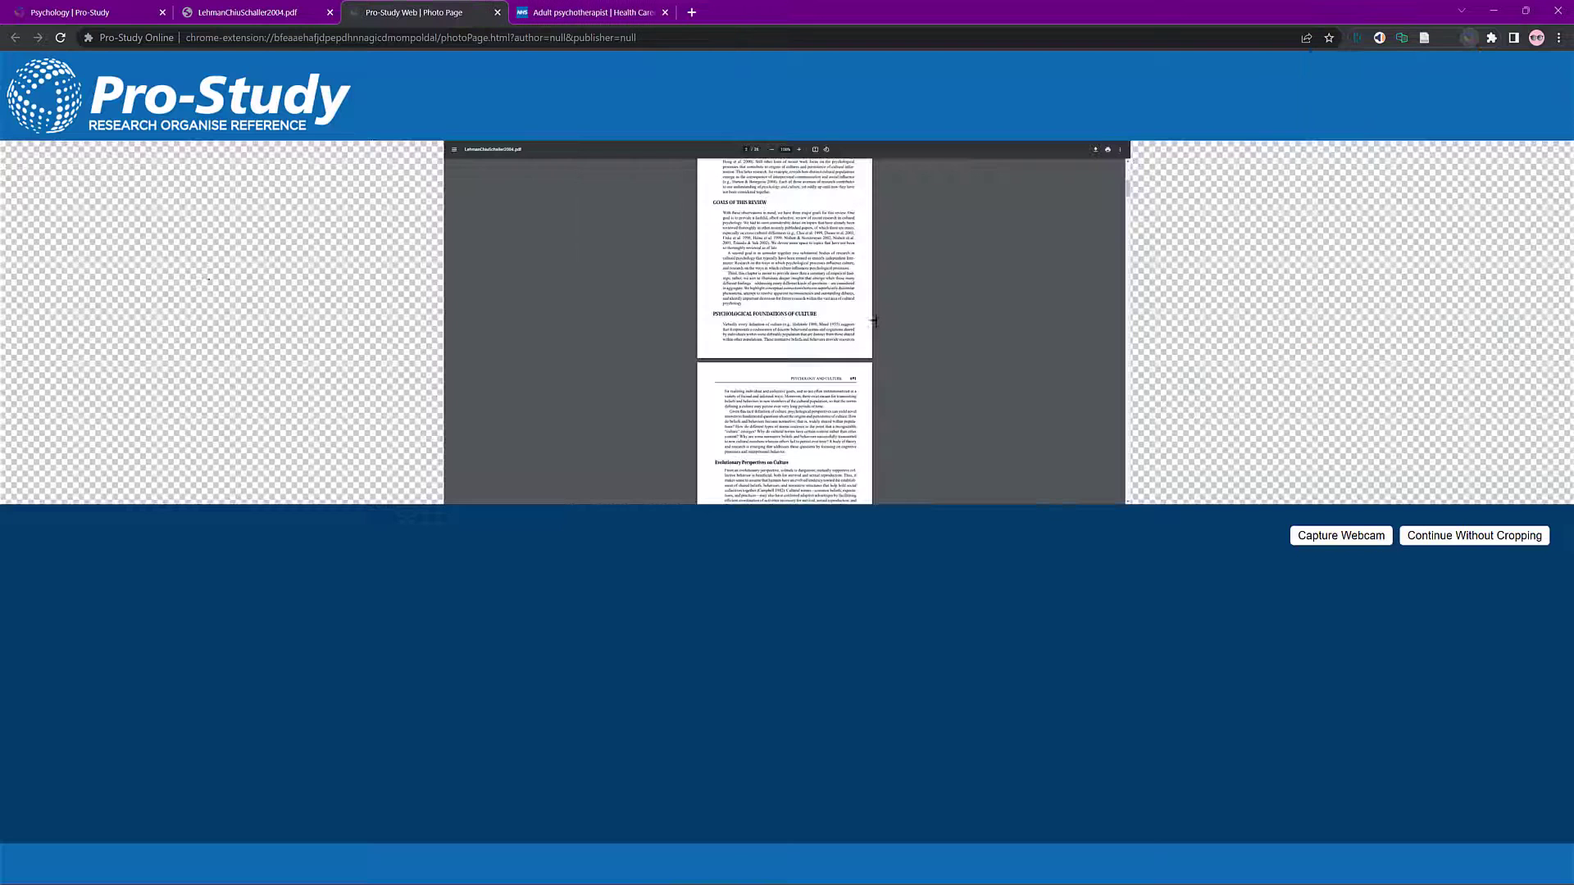
pyautogui.moveTo(698, 189); pyautogui.dragTo(875, 461)
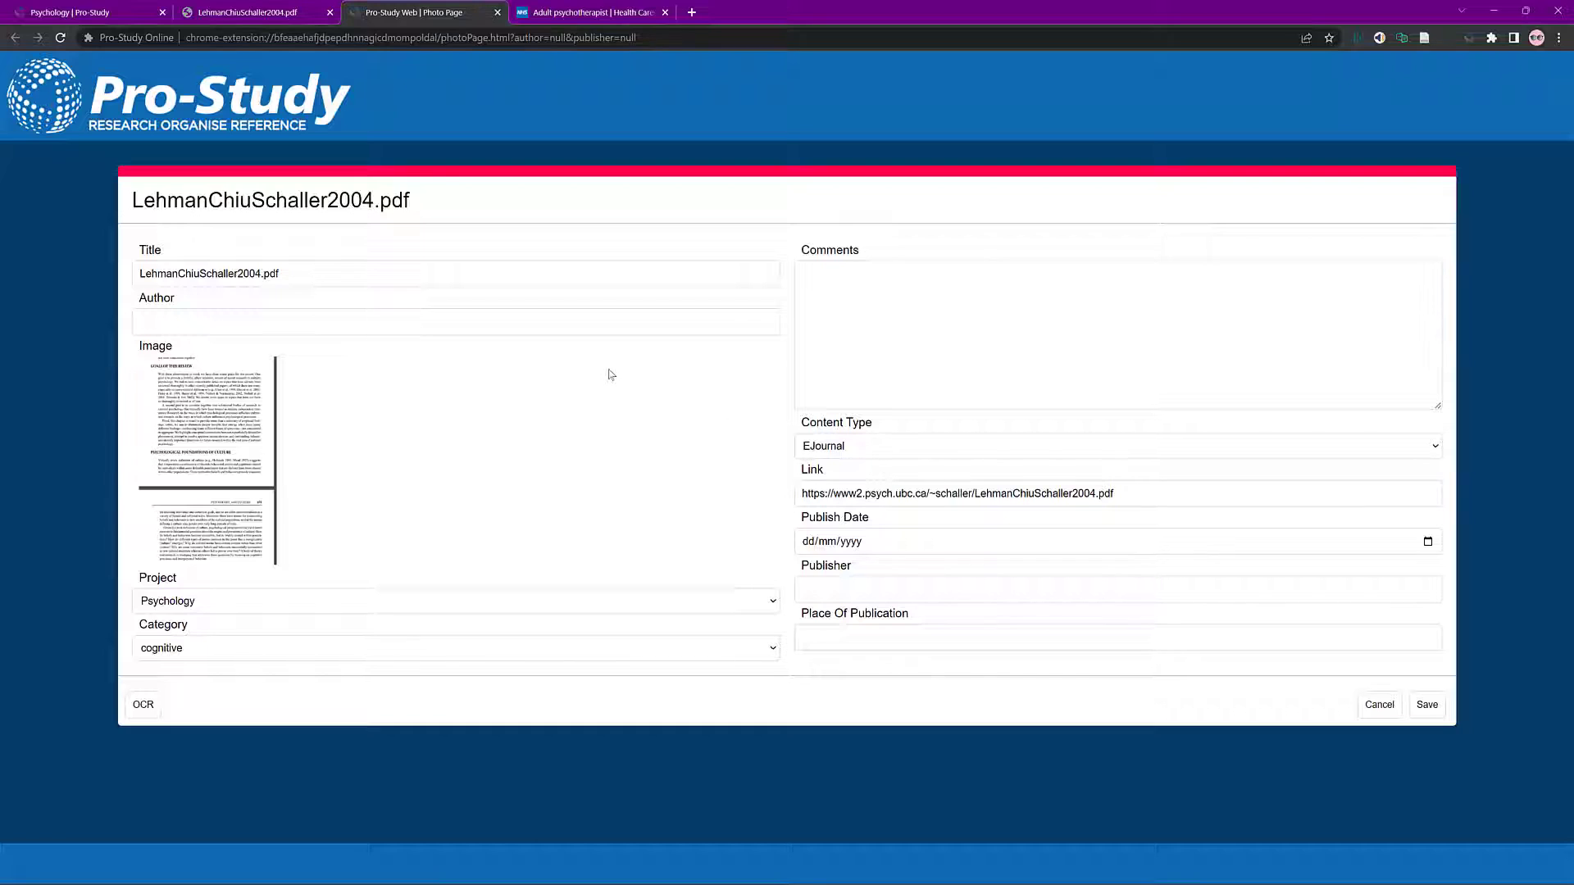
pyautogui.click(160, 324)
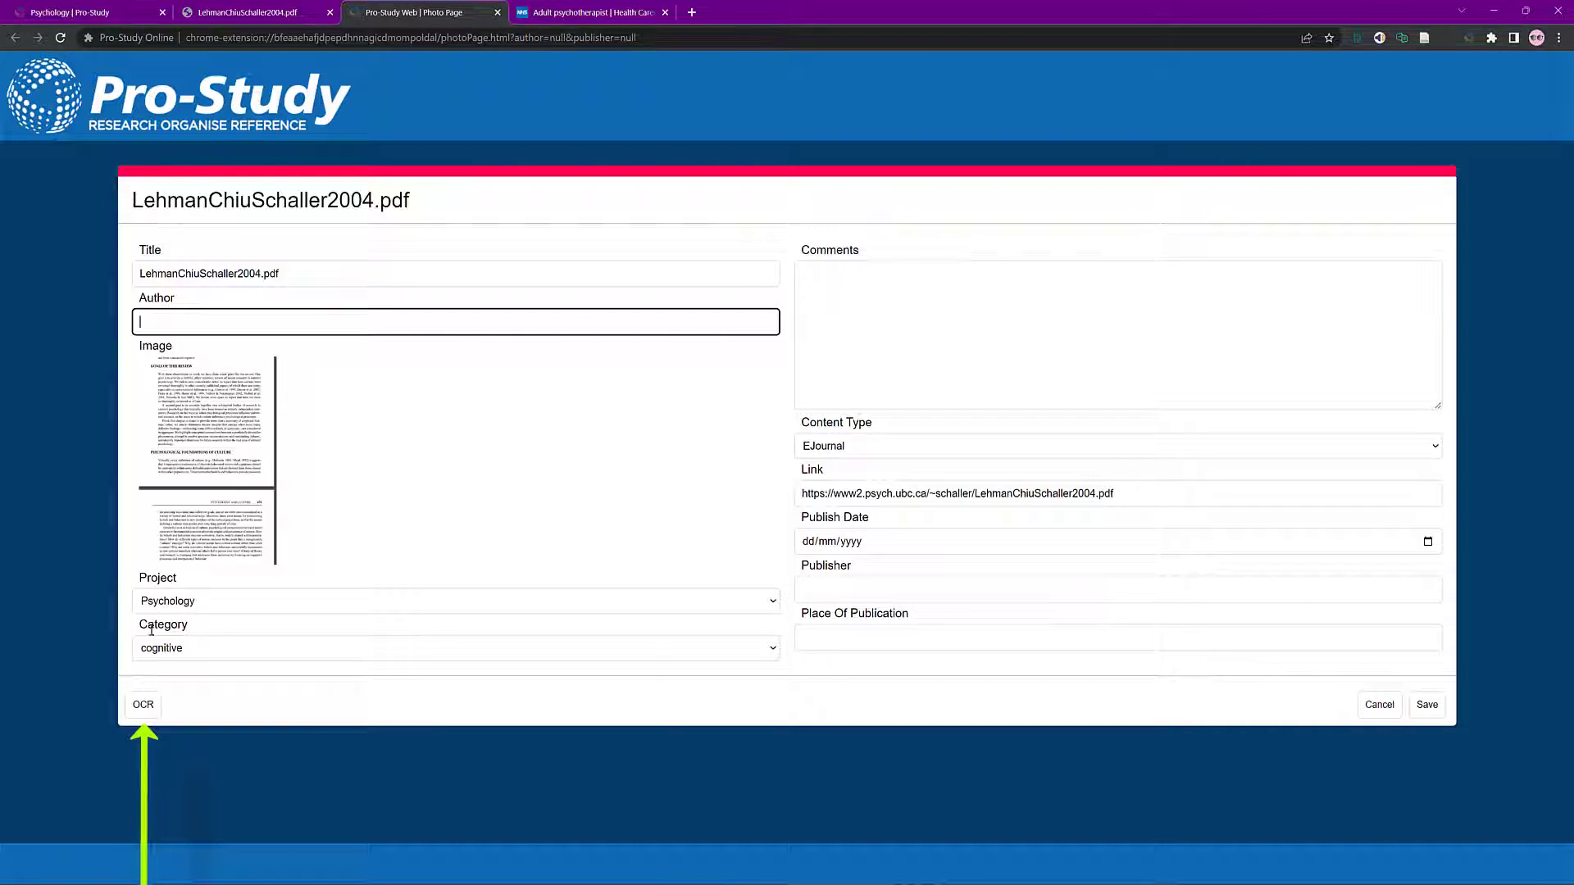
# Step: OCR the crop, trim the recognised text, and save it to Psychology, cognitive
pyautogui.click(143, 705)
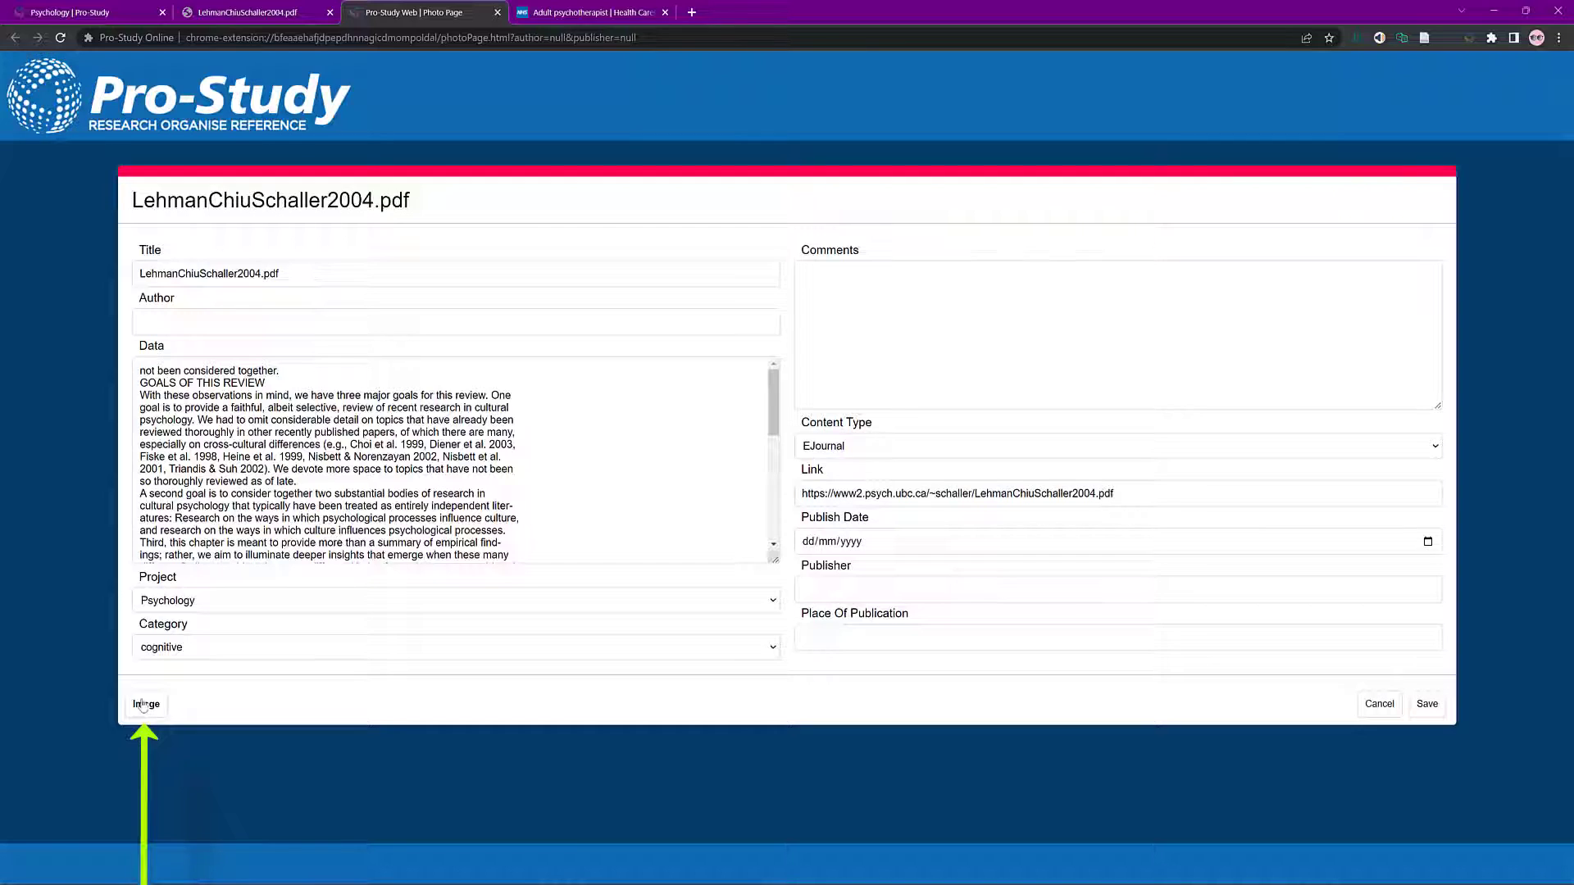
pyautogui.click(327, 459)
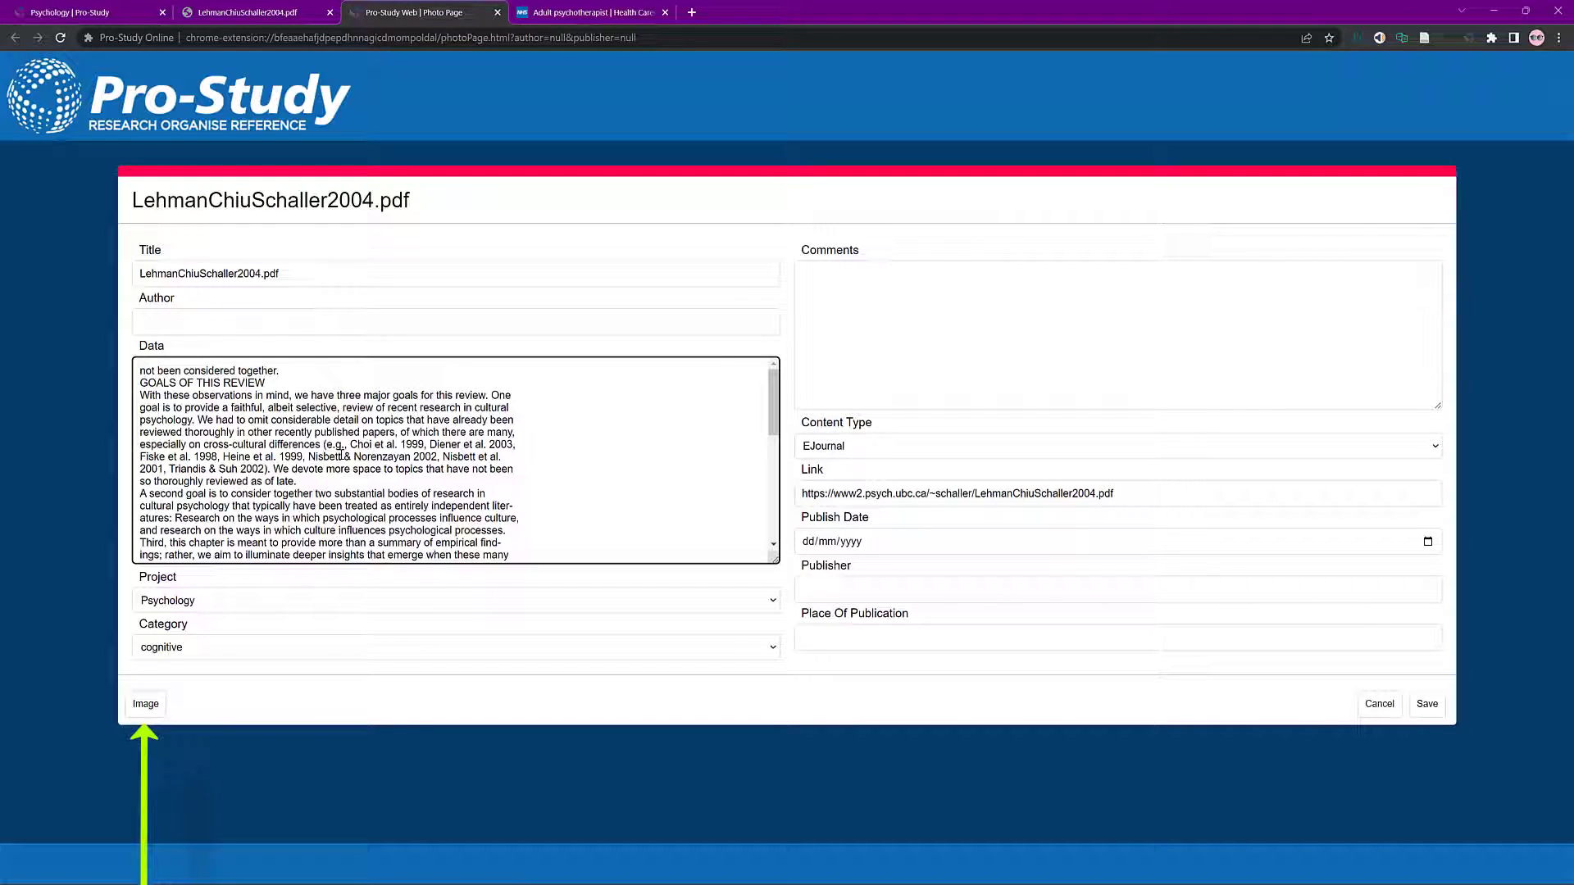
pyautogui.press('BackSpace')
pyautogui.press('BackSpace')
pyautogui.press('BackSpace')
pyautogui.press('BackSpace')
pyautogui.press('BackSpace')
pyautogui.press('BackSpace')
pyautogui.press('BackSpace')
pyautogui.press('BackSpace')
pyautogui.press('BackSpace')
pyautogui.press('BackSpace')
pyautogui.press('BackSpace')
pyautogui.press('BackSpace')
pyautogui.press('BackSpace')
pyautogui.press('BackSpace')
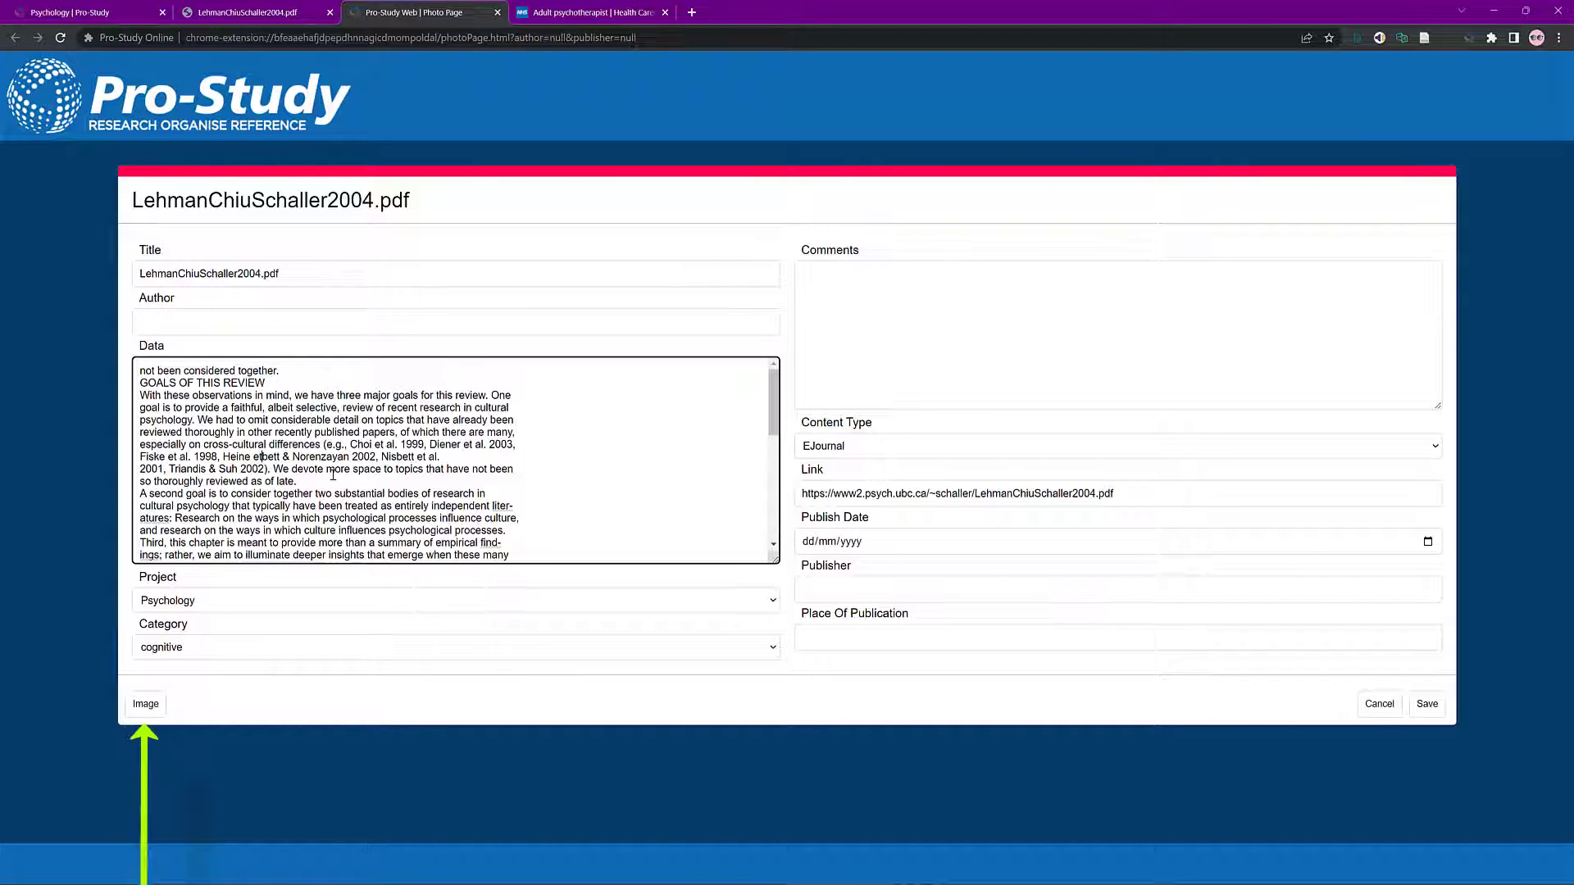
pyautogui.click(300, 602)
pyautogui.click(301, 604)
pyautogui.click(293, 647)
pyautogui.click(293, 648)
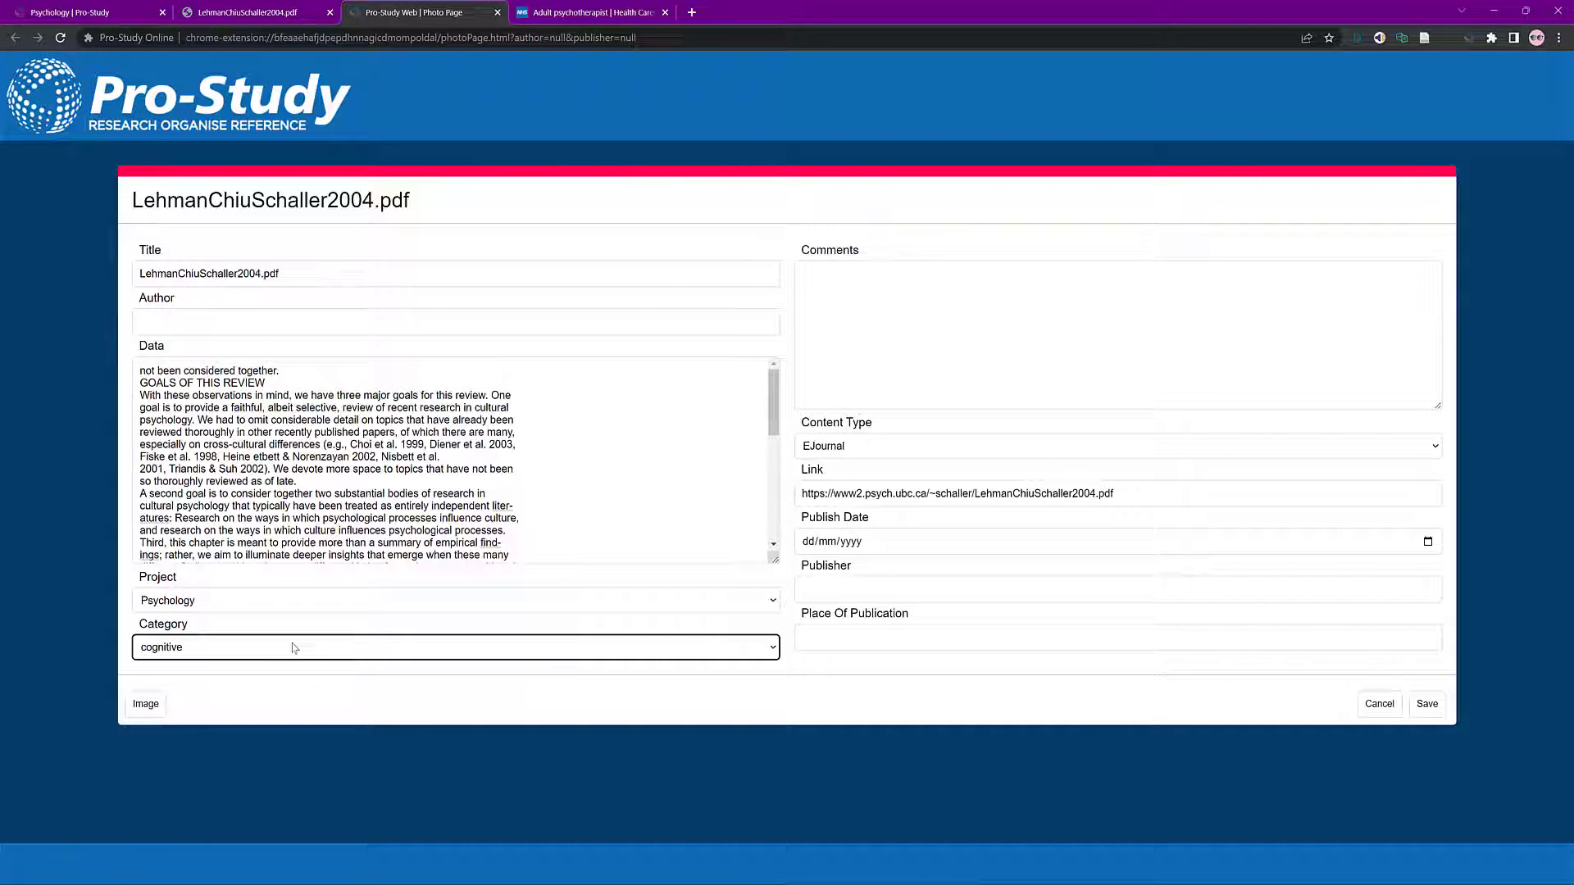
pyautogui.click(1427, 704)
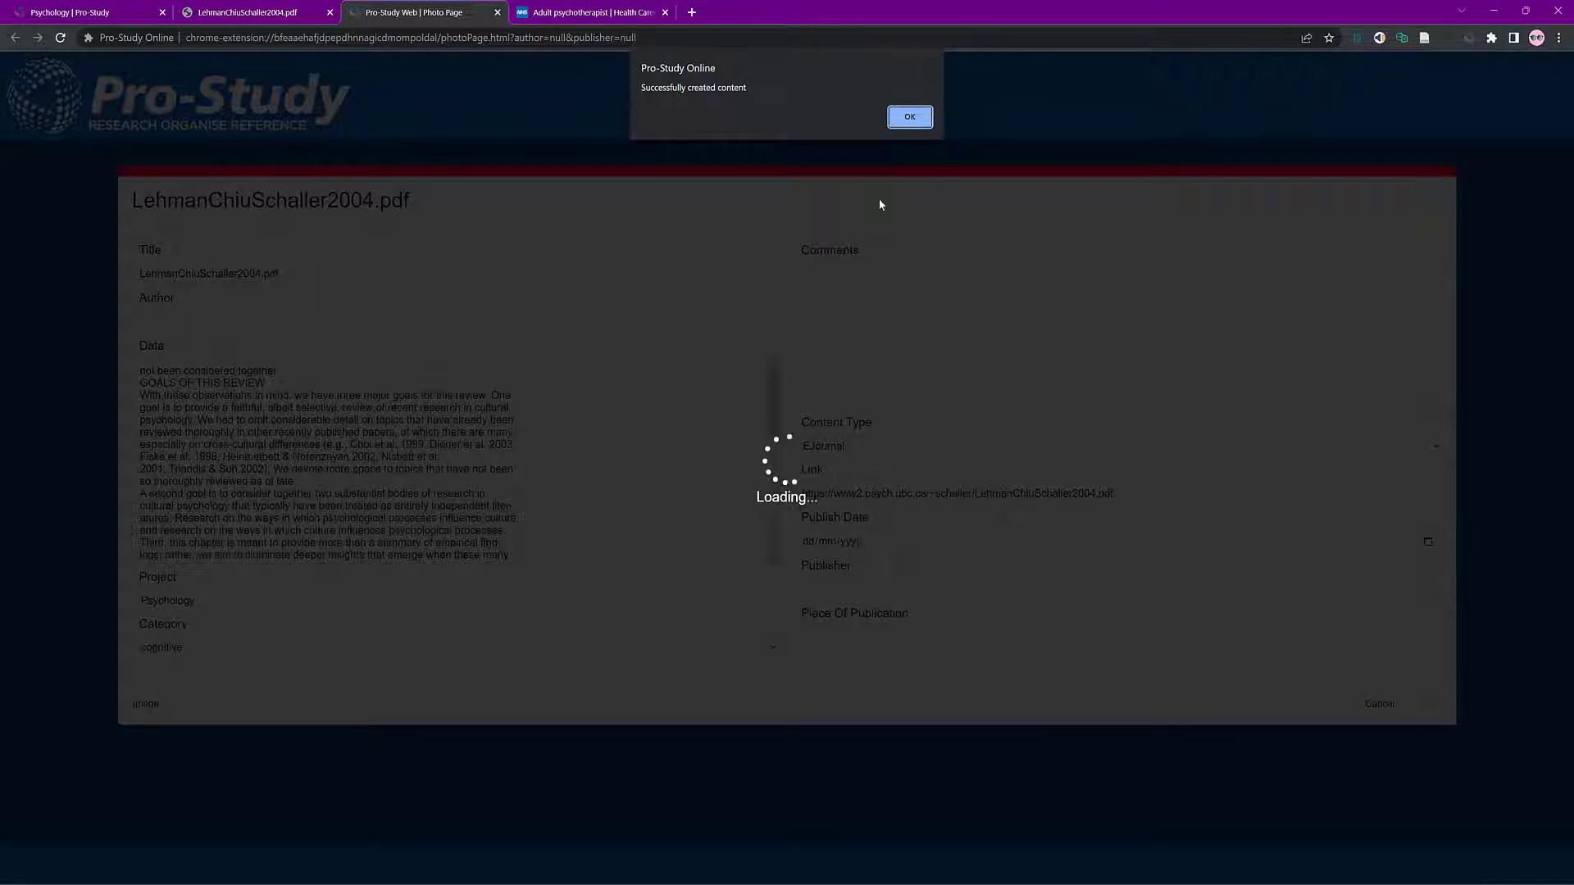
pyautogui.click(909, 117)
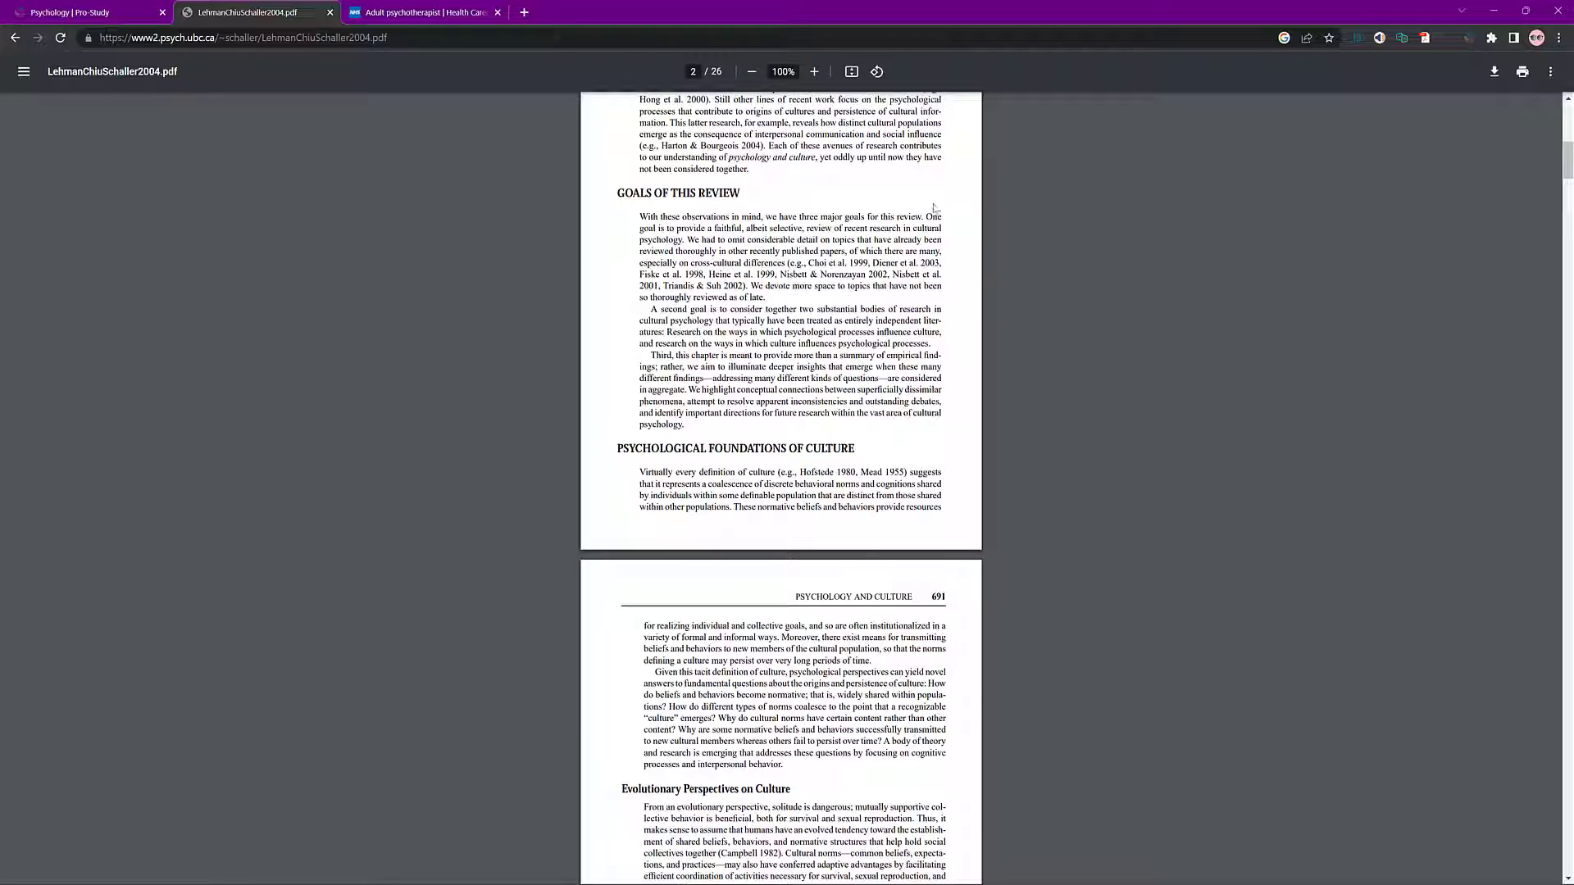
# Step: Bookmark the LehmanChiuSchaller2004.pdf page into Psychology, cognitive, then return to the Adult psychotherapist page
pyautogui.click(1468, 38)
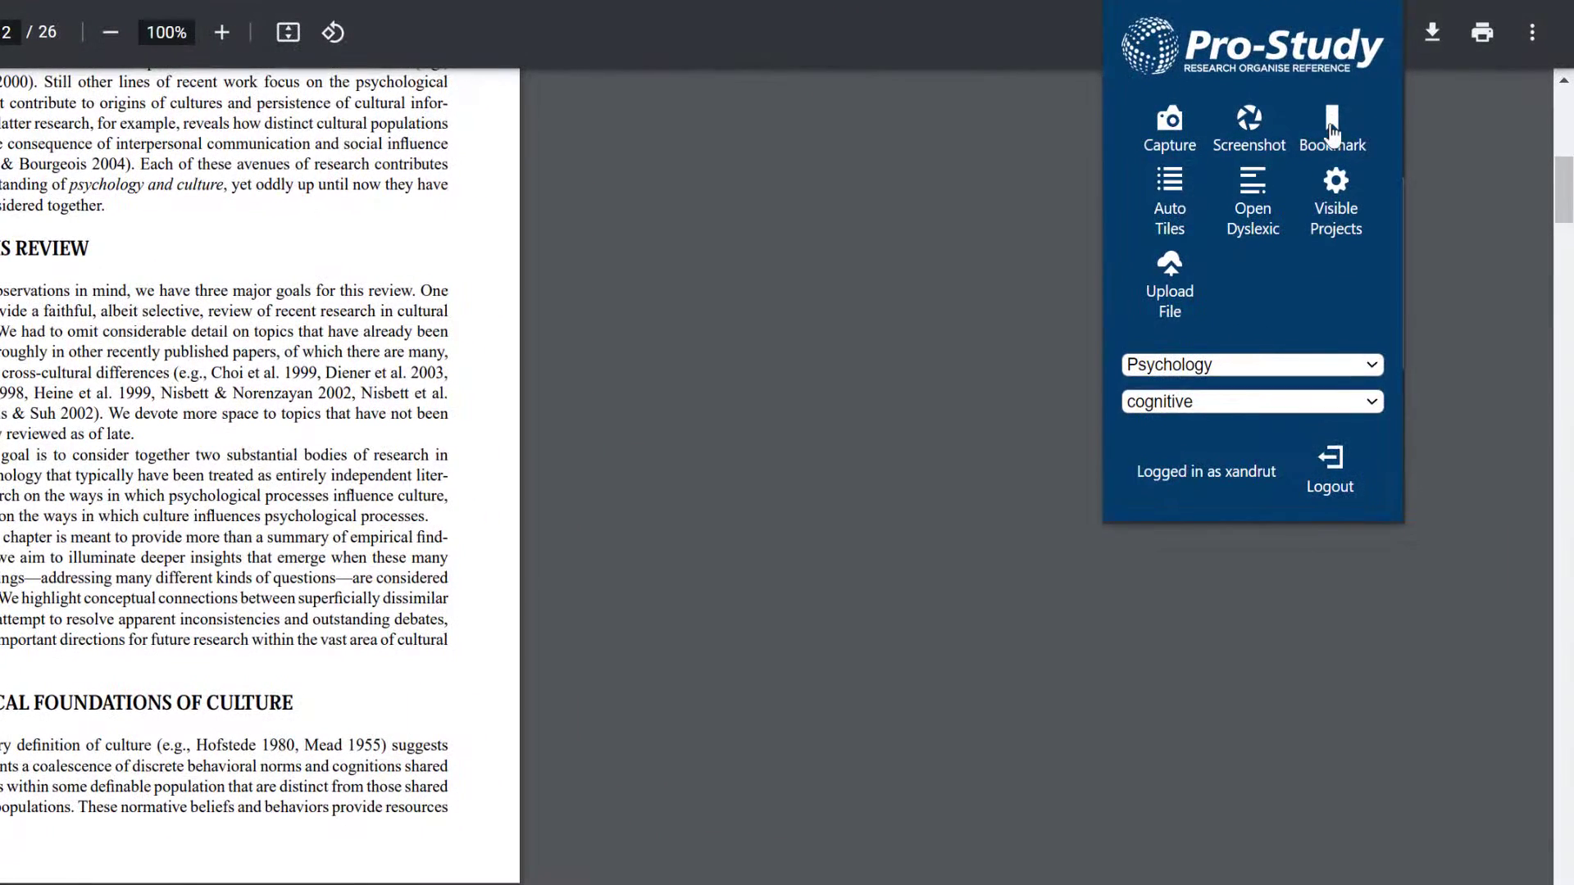
pyautogui.click(1333, 131)
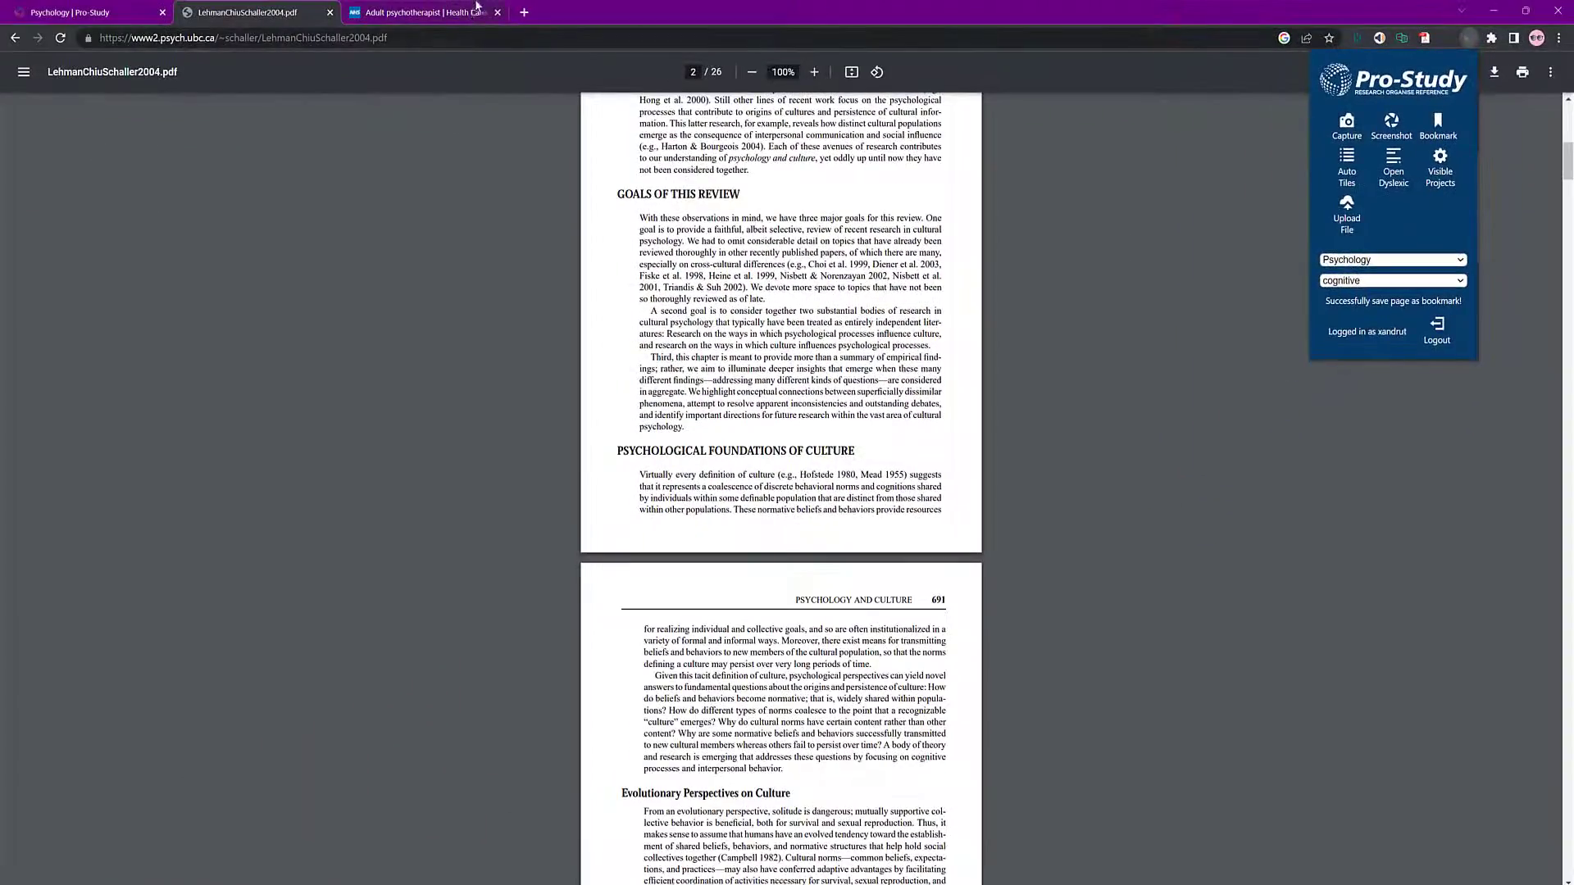
pyautogui.click(459, 12)
pyautogui.moveTo(1570, 115); pyautogui.dragTo(1571, 292)
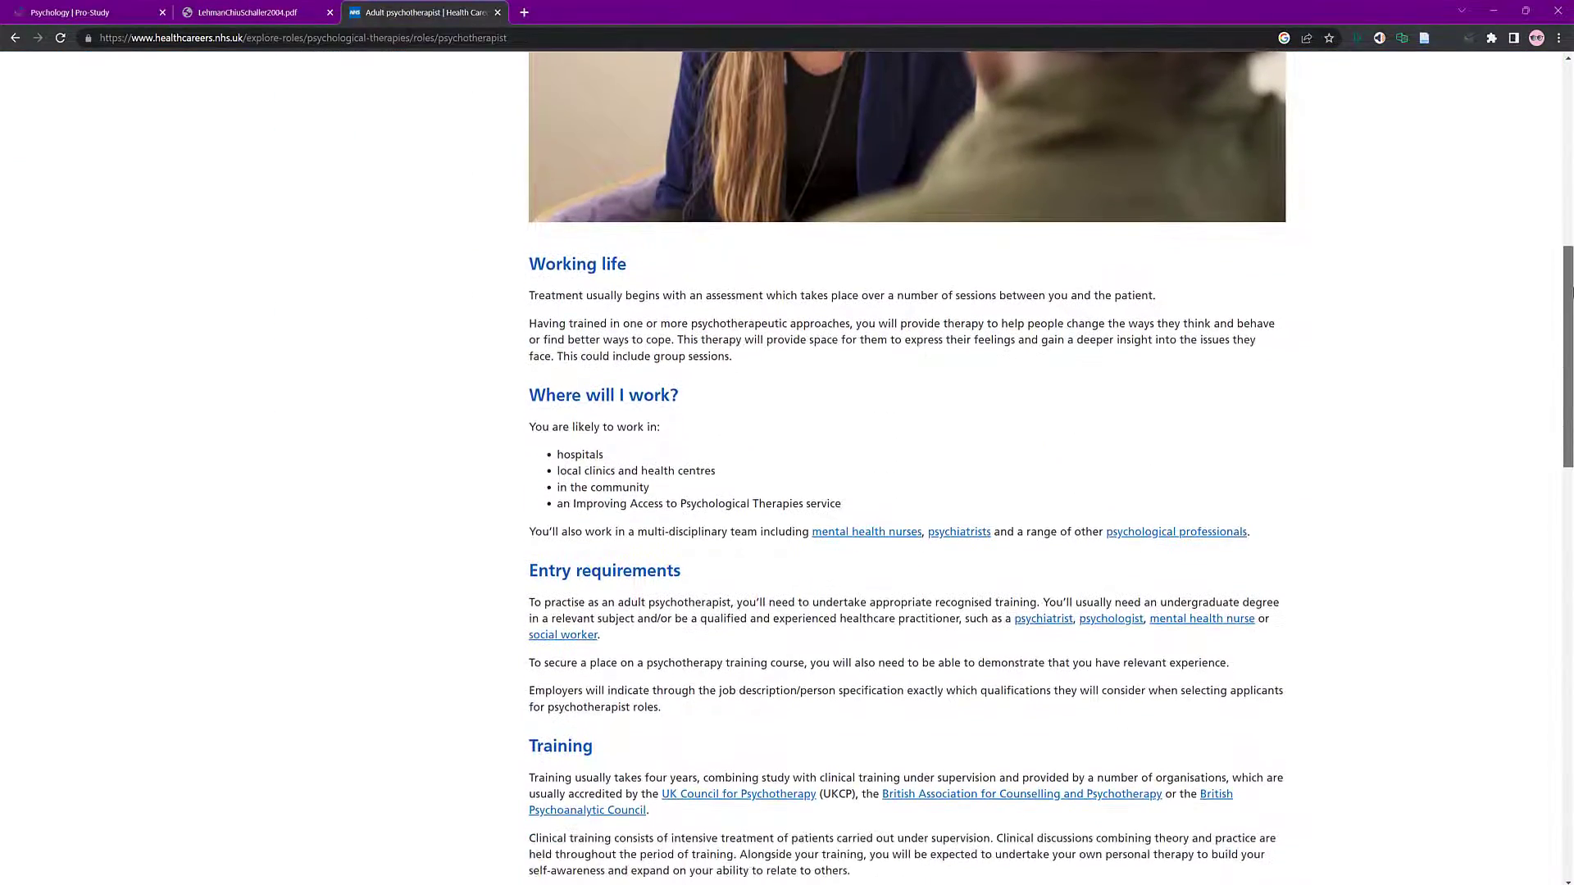
# Step: Toggle Open Dyslexic on and off, then turn the 'Having trained' Working life paragraph into auto tiles
pyautogui.click(1466, 41)
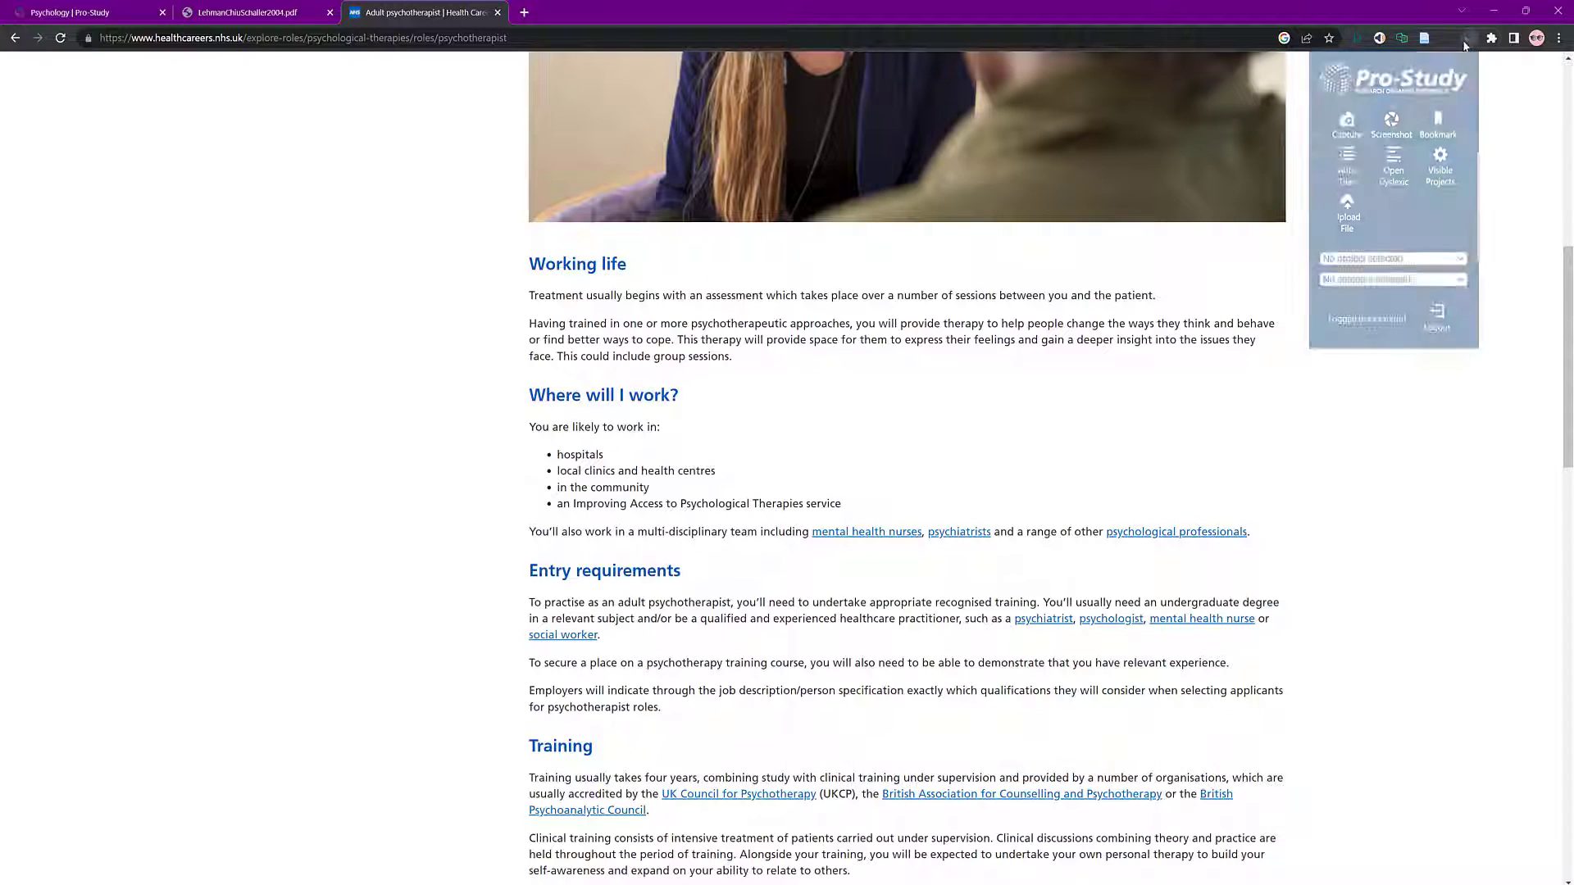
pyautogui.click(1393, 169)
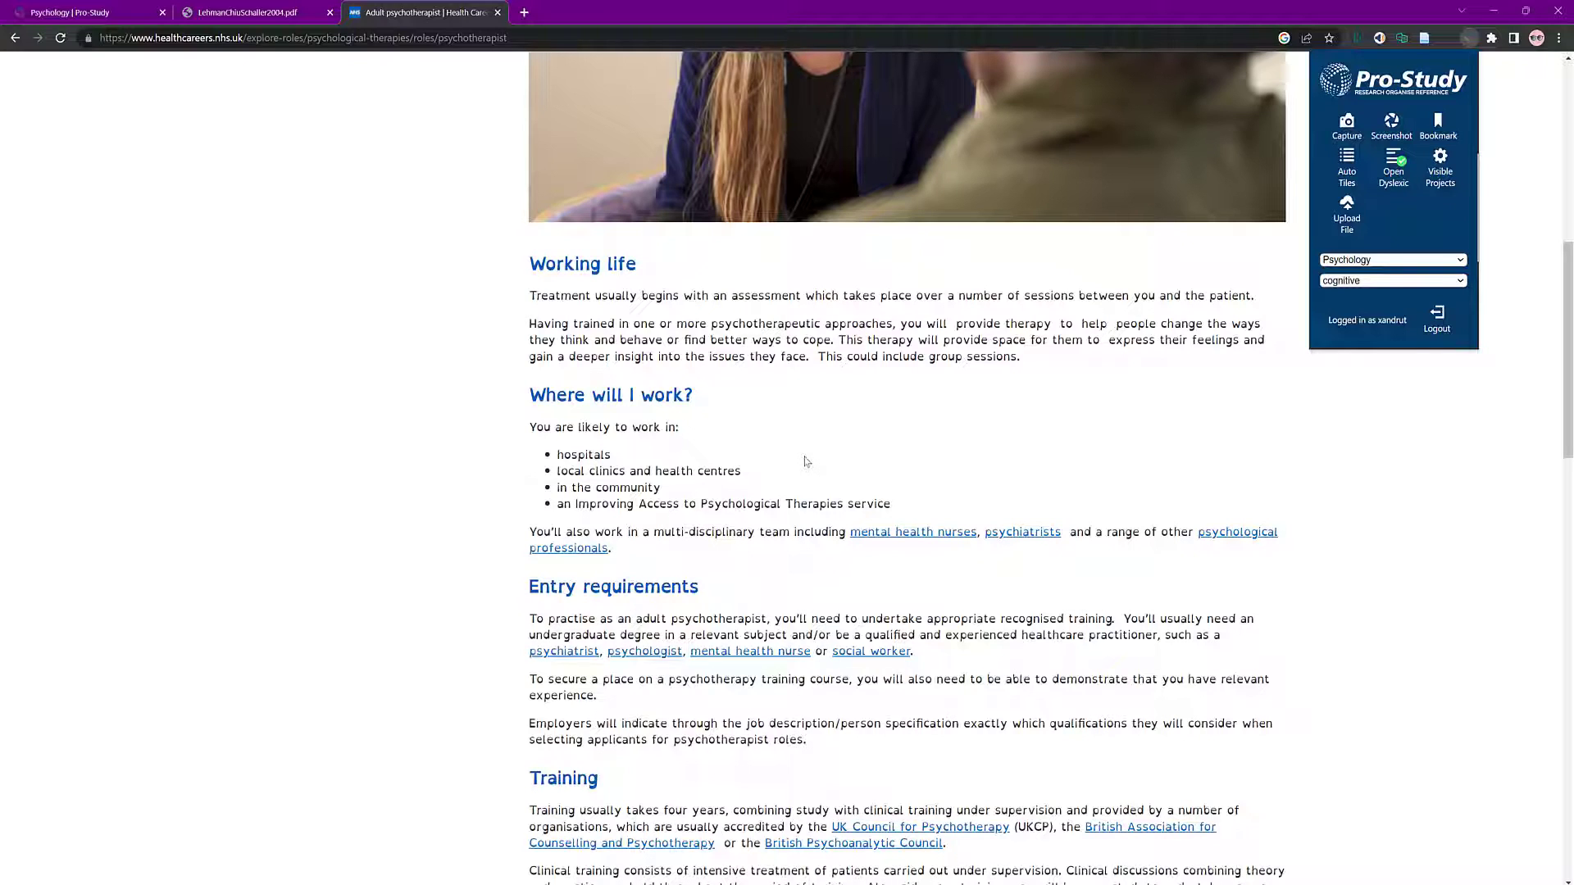
pyautogui.click(1398, 162)
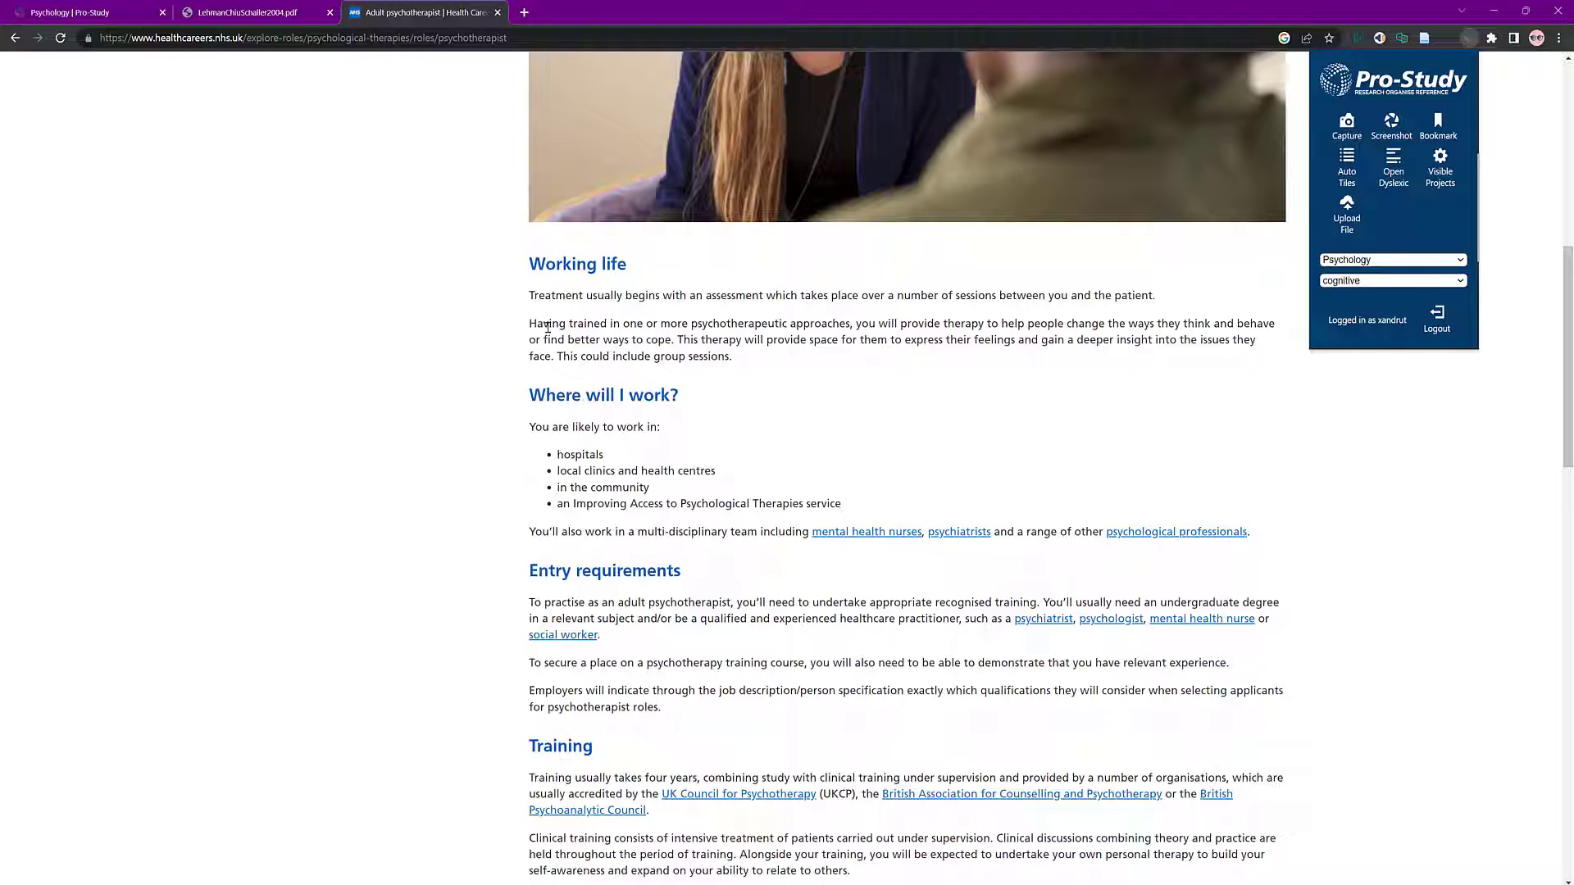
pyautogui.moveTo(529, 322); pyautogui.dragTo(738, 357)
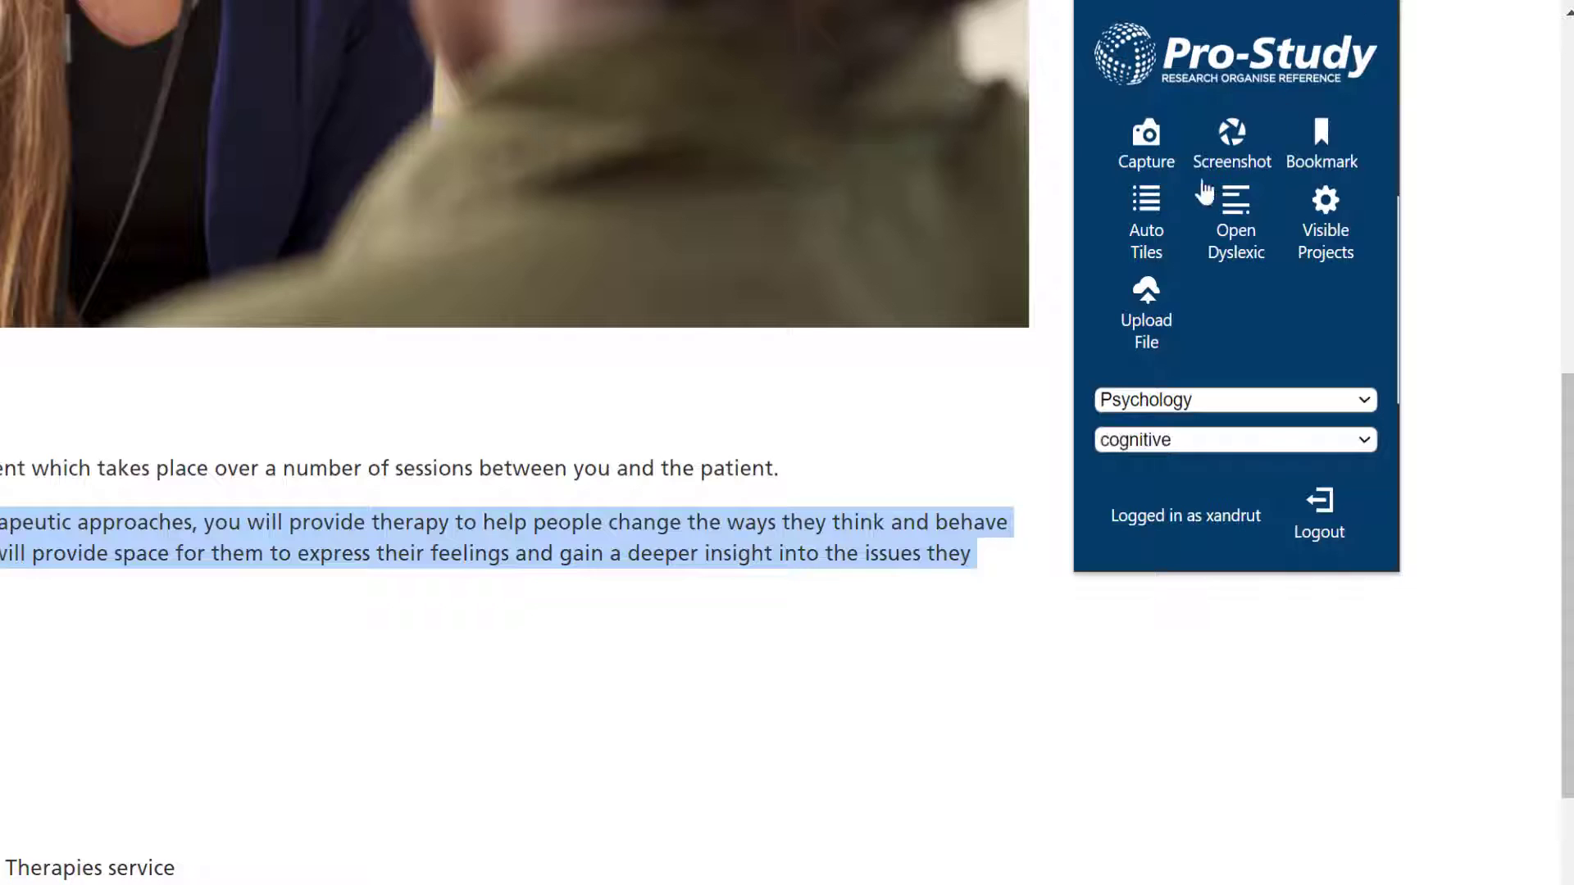
pyautogui.click(1149, 201)
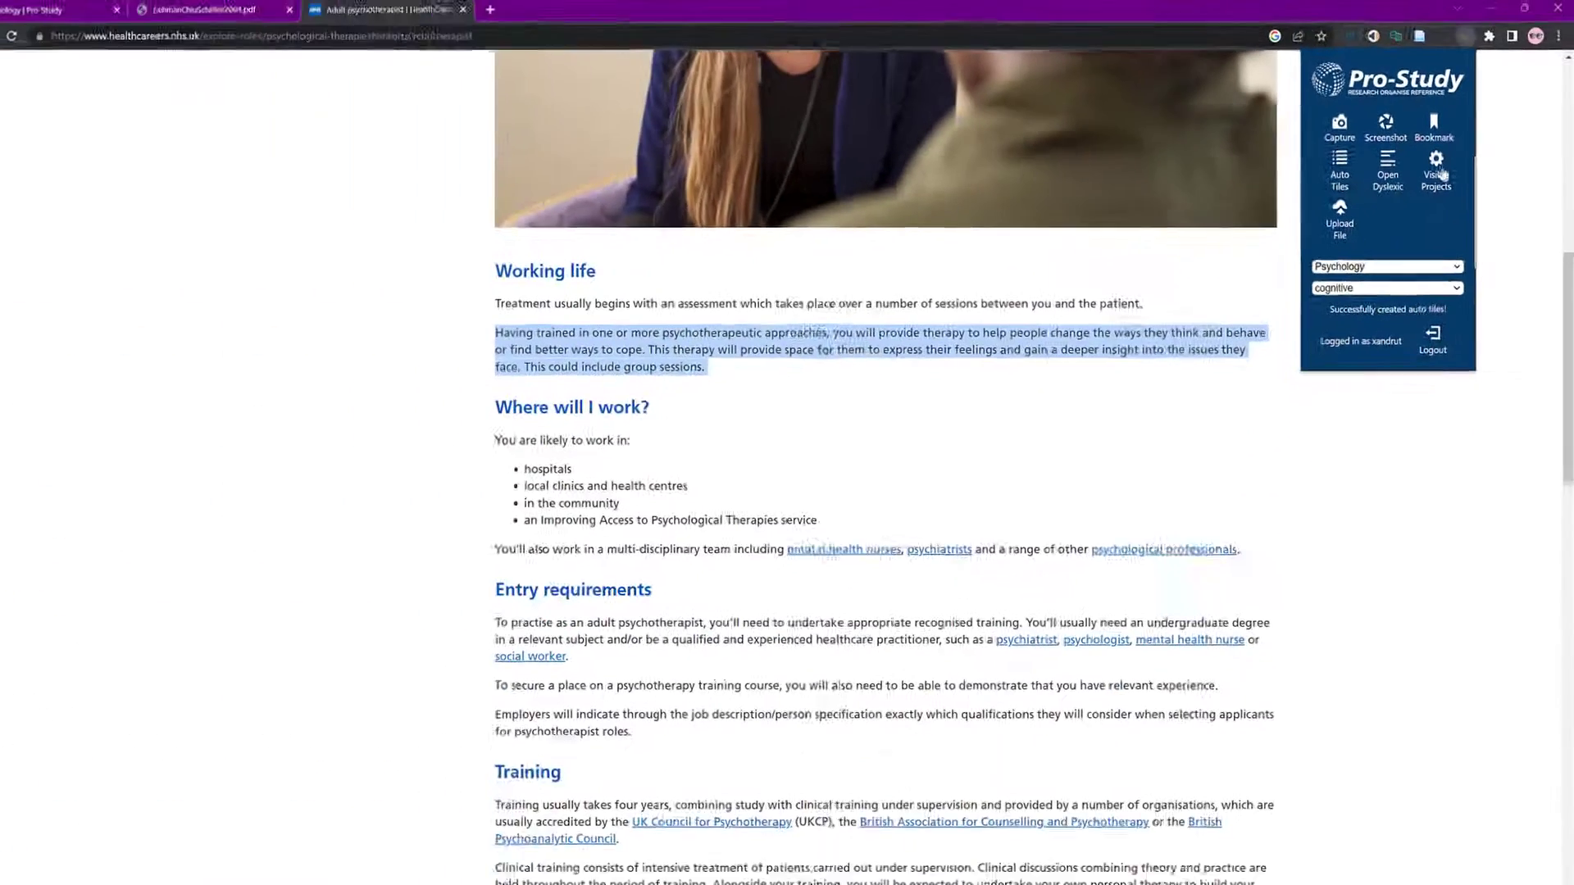
pyautogui.click(1325, 215)
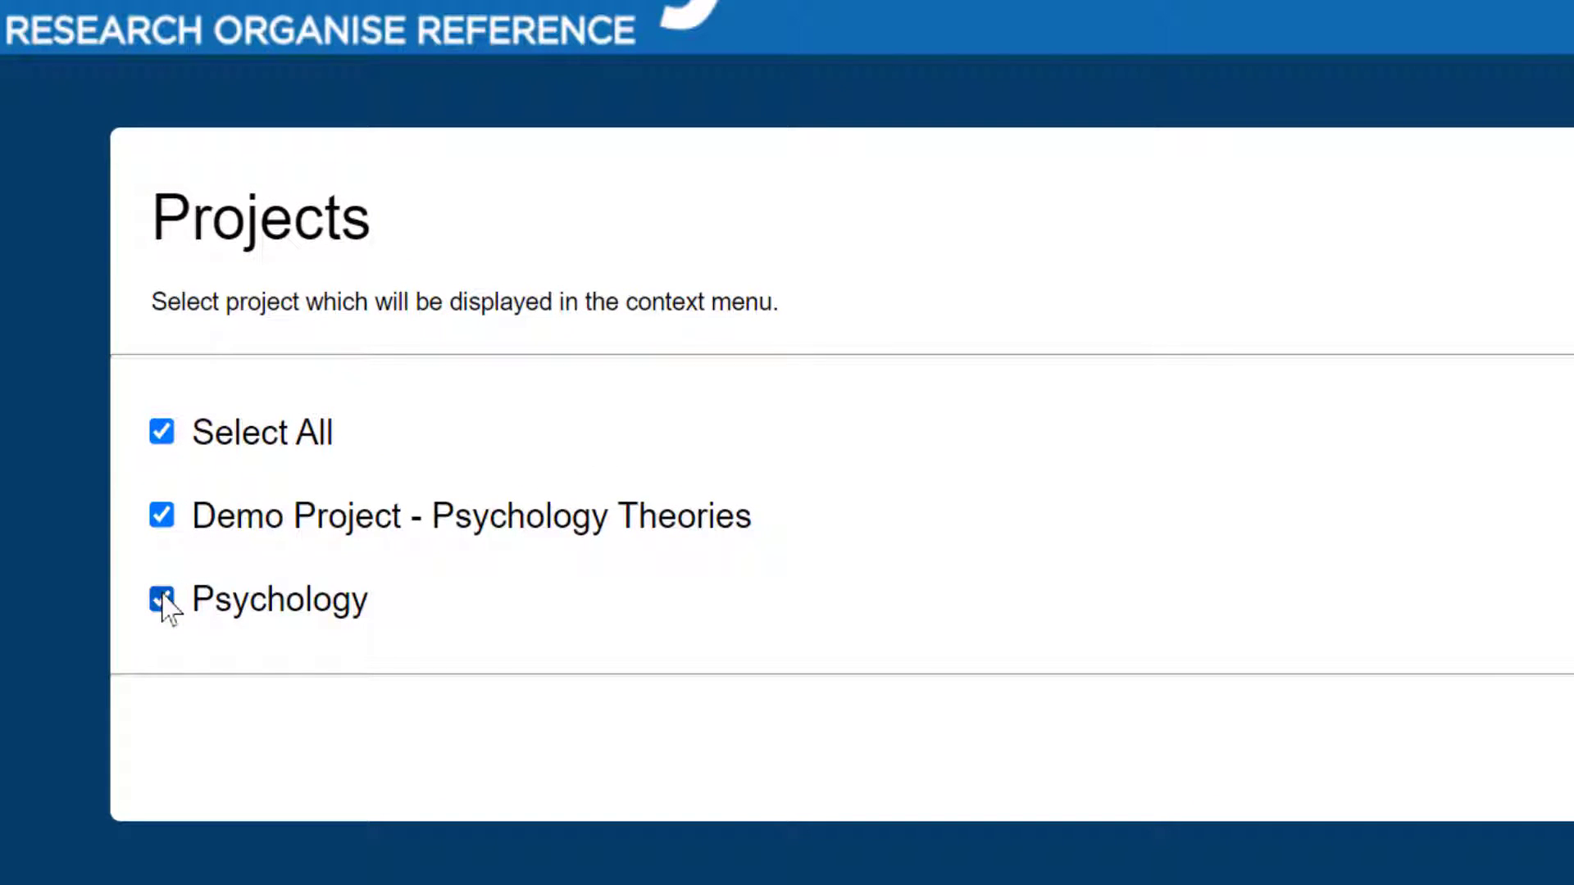
# Step: Hide Demo Project - Psychology Theories from the visible projects and save the selection
pyautogui.click(168, 516)
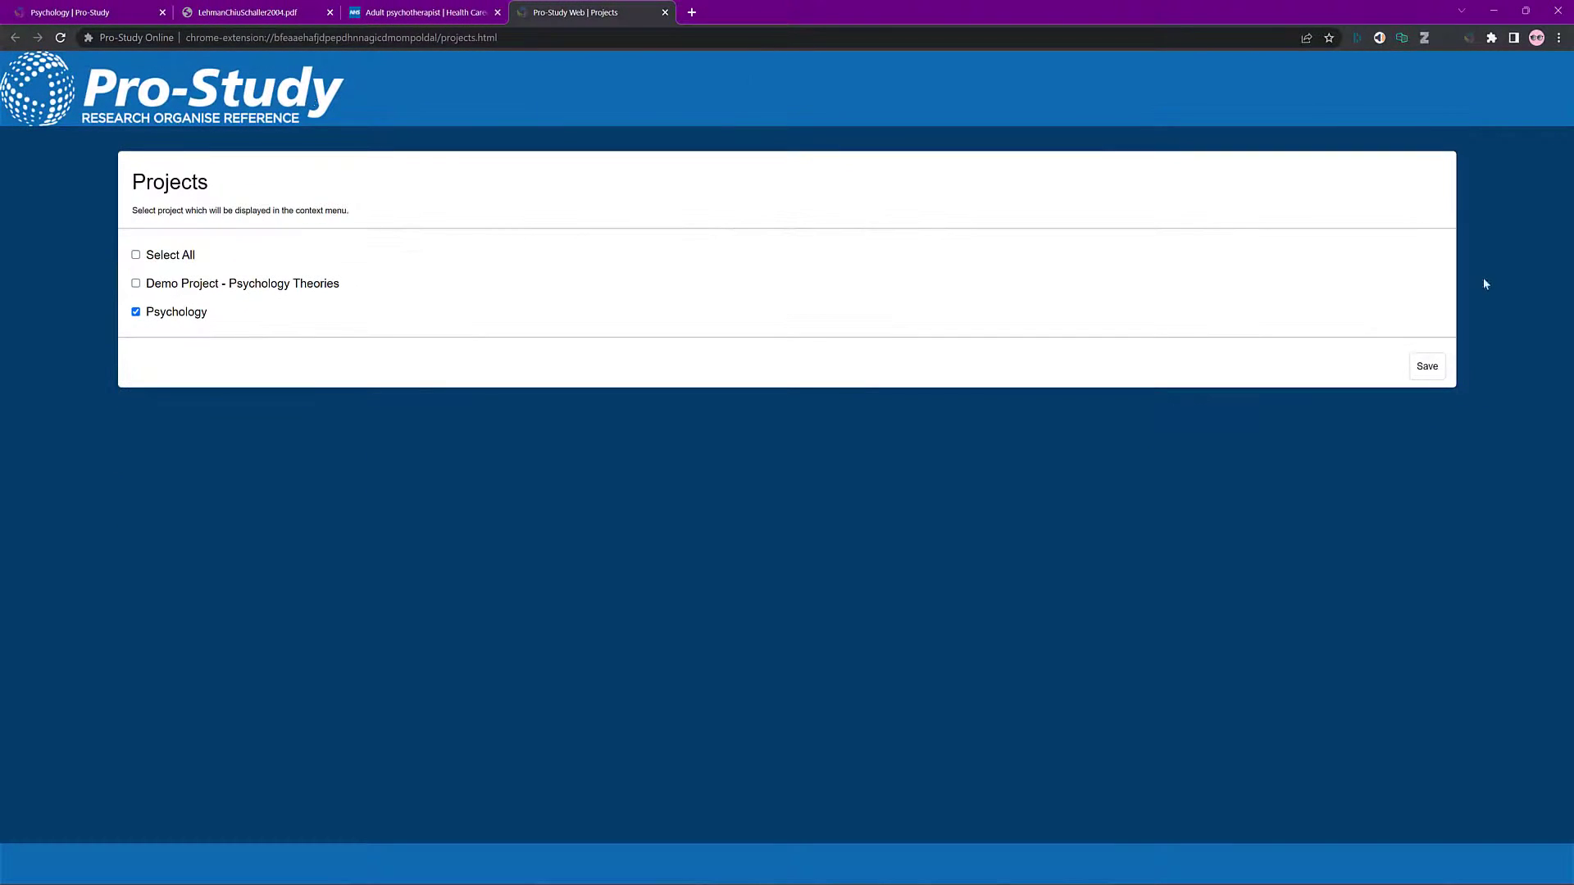
pyautogui.click(1427, 366)
pyautogui.click(905, 117)
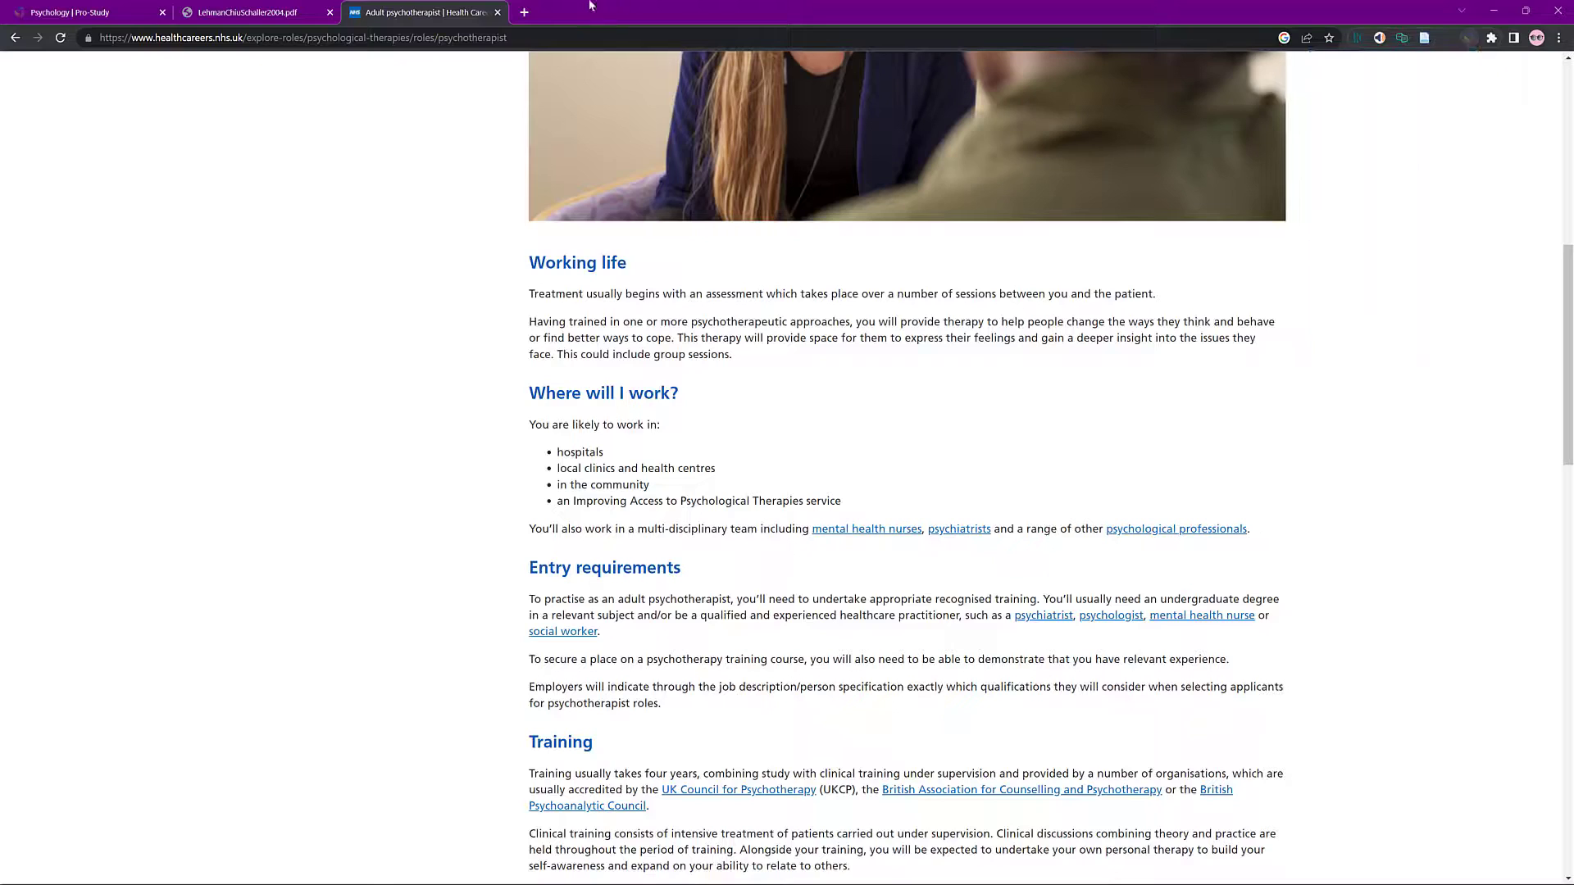
# Step: On the Pro-Study tab, choose Psychology from the Projects dropdown to show its cognitive tiles
pyautogui.click(104, 7)
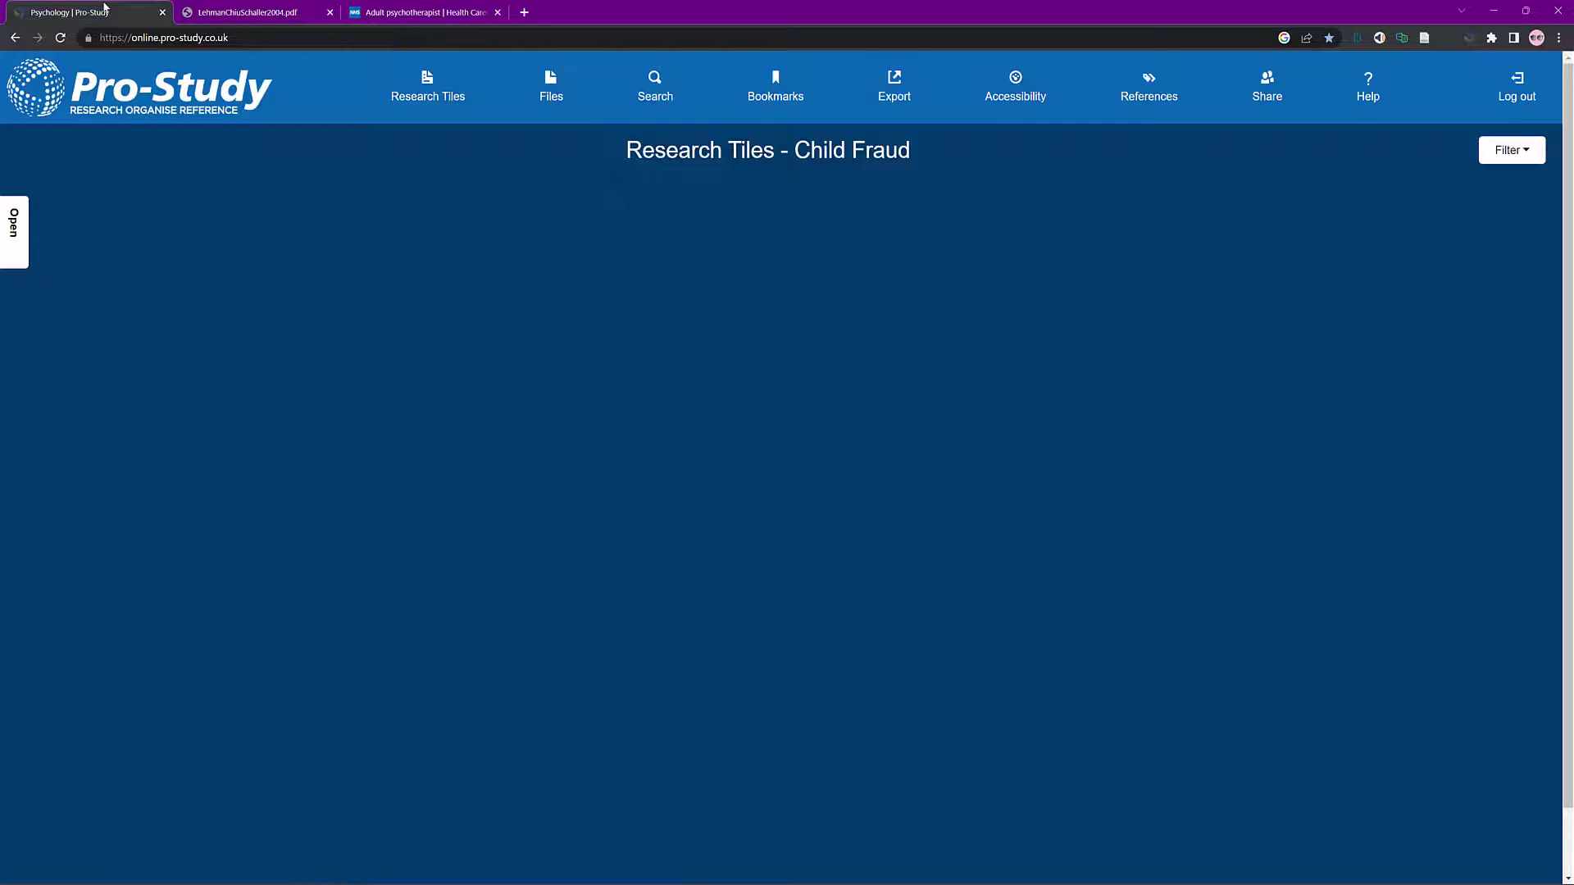
pyautogui.click(11, 243)
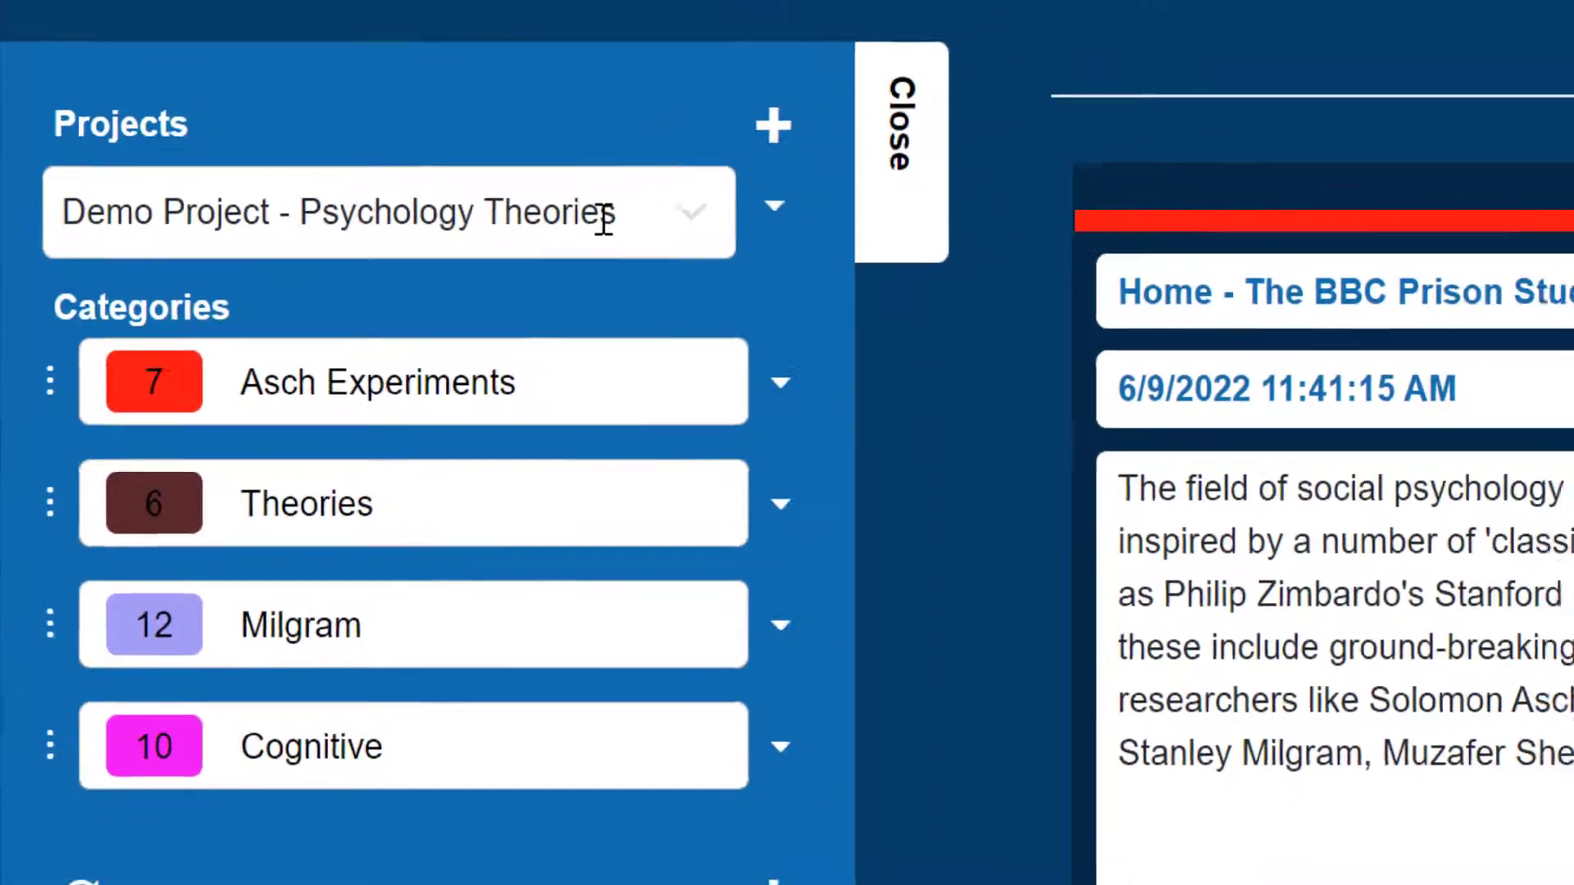
pyautogui.click(224, 253)
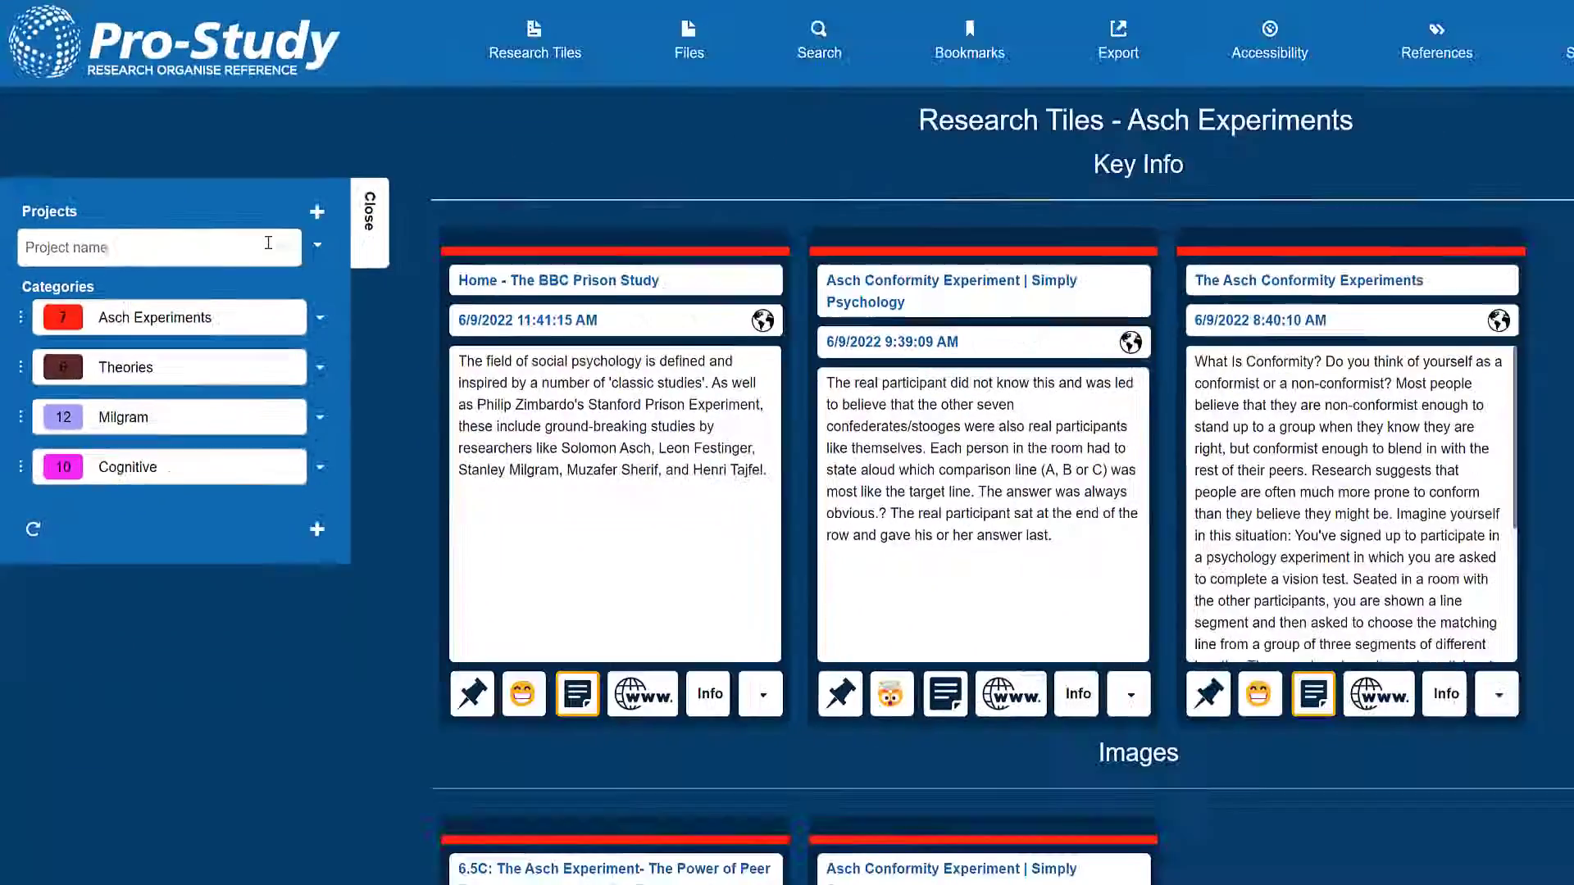
pyautogui.click(82, 306)
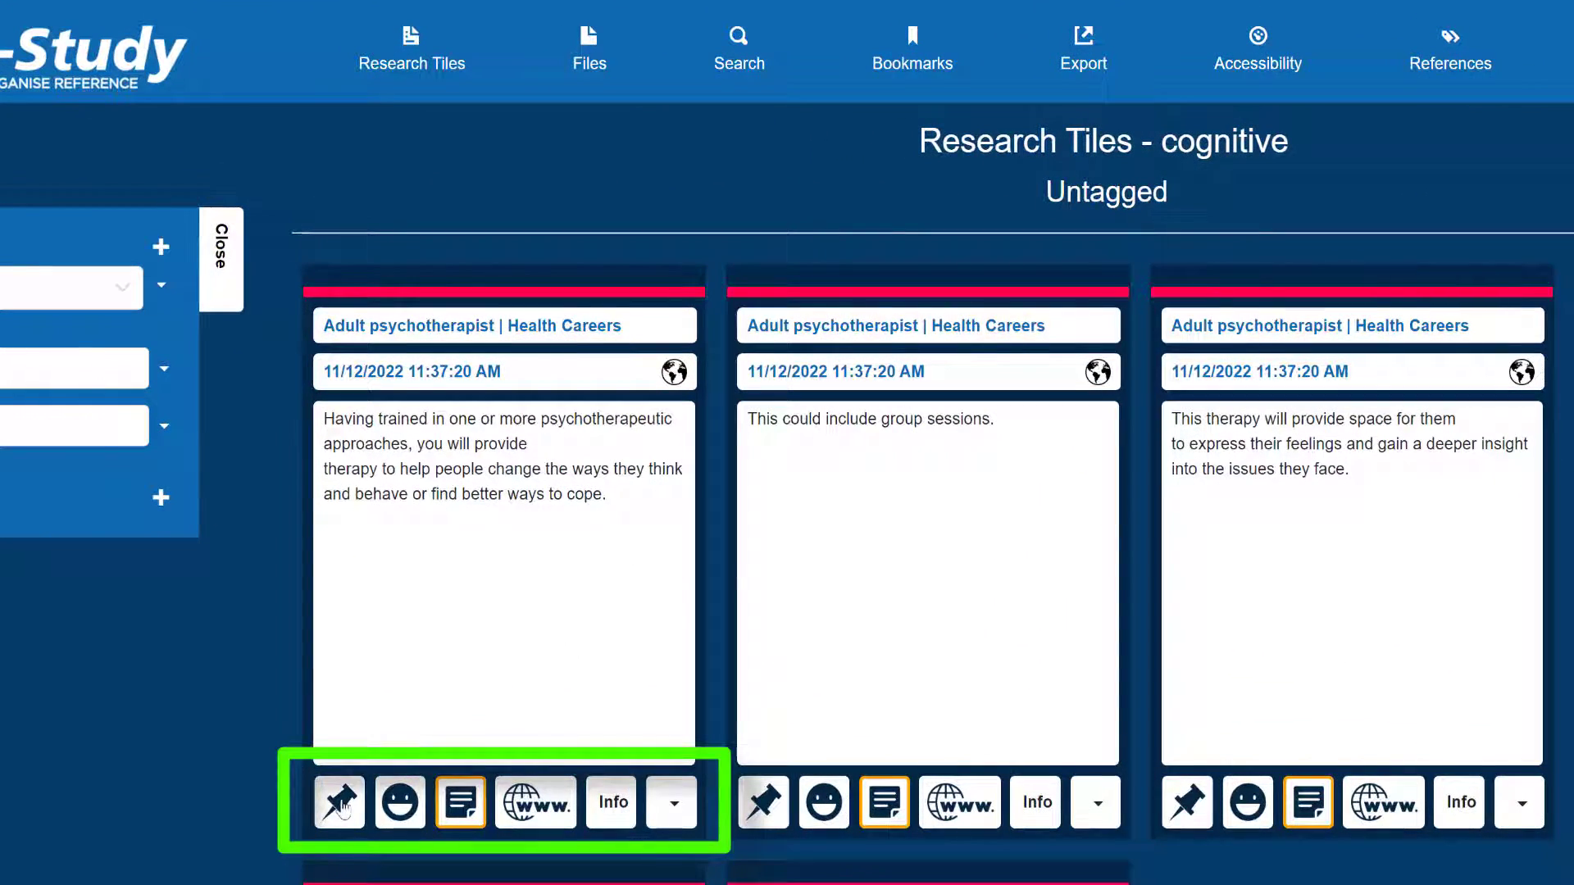
# Step: Tag the first 'Having trained' tile with a thumbs-up and the group-sessions tile with a heart
pyautogui.click(402, 807)
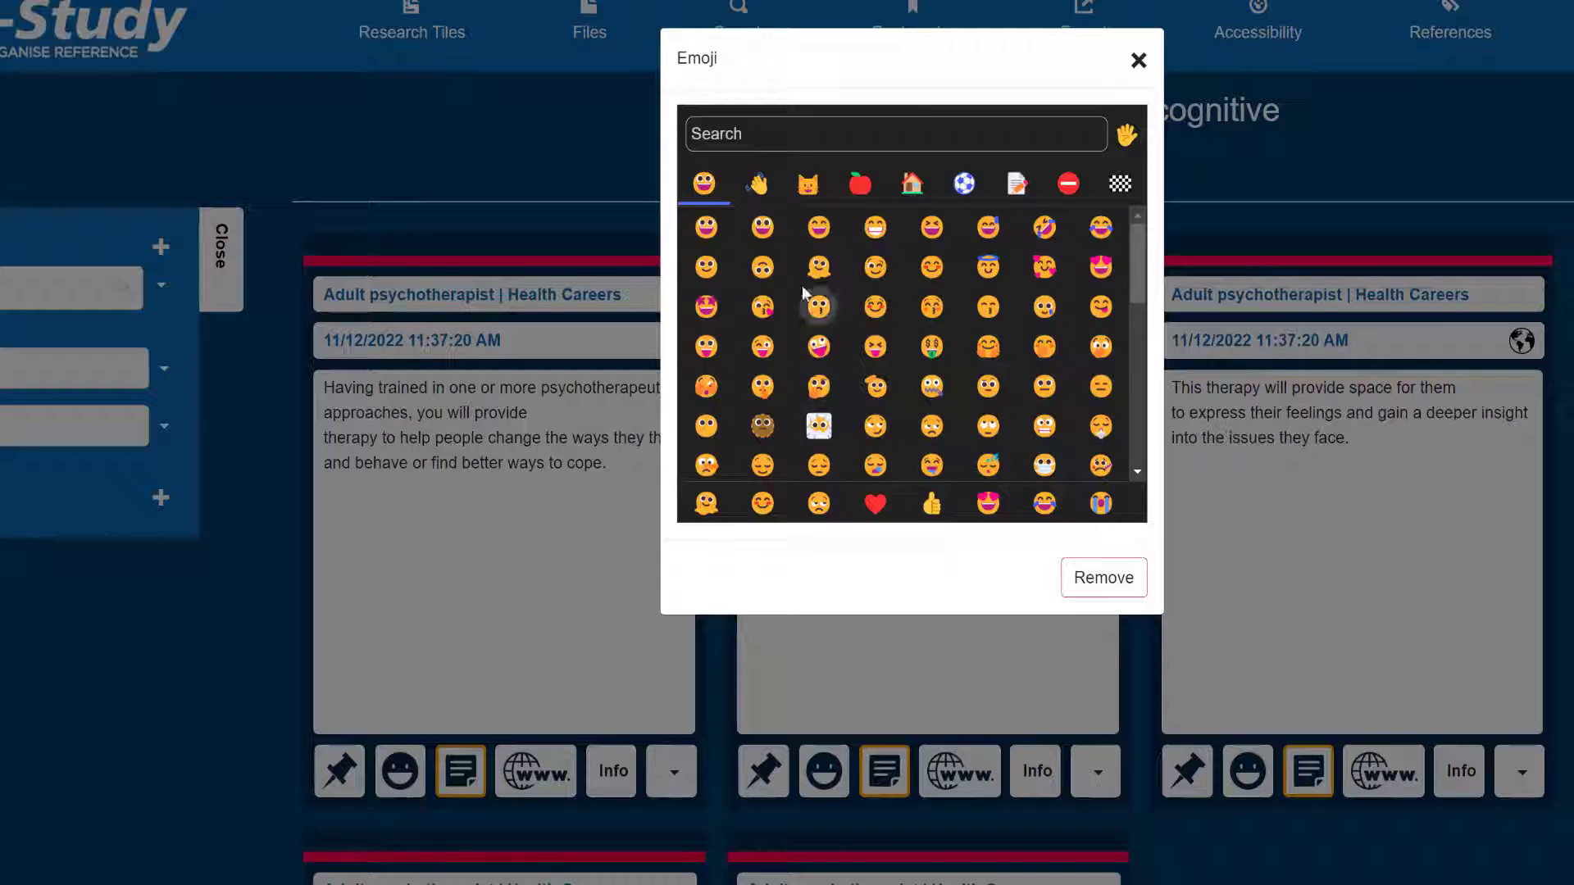
pyautogui.click(816, 386)
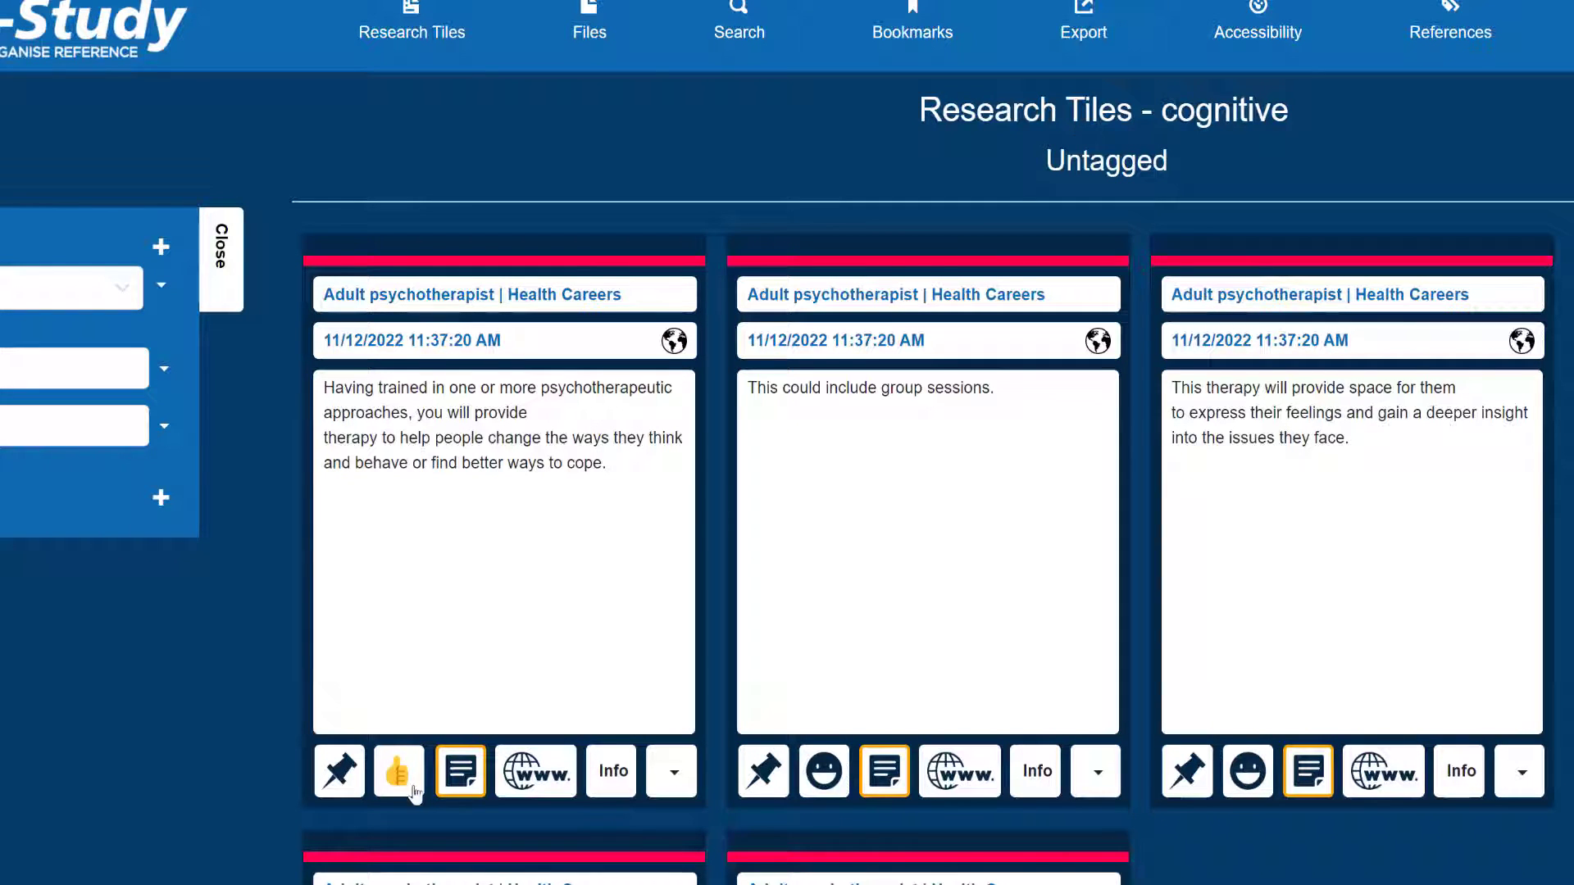
pyautogui.click(823, 771)
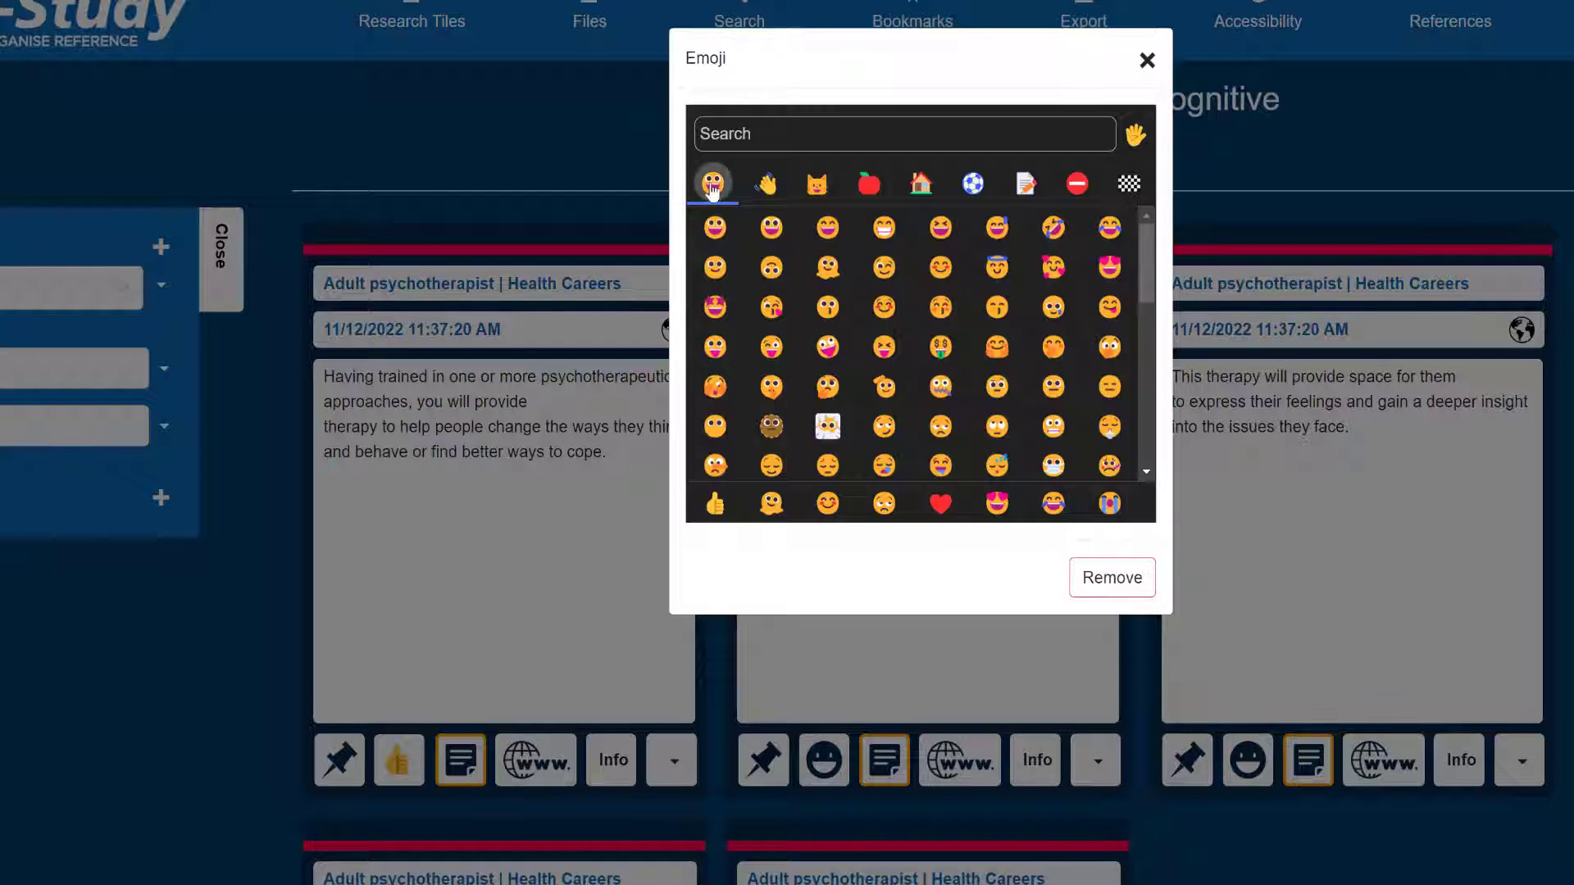
pyautogui.click(942, 505)
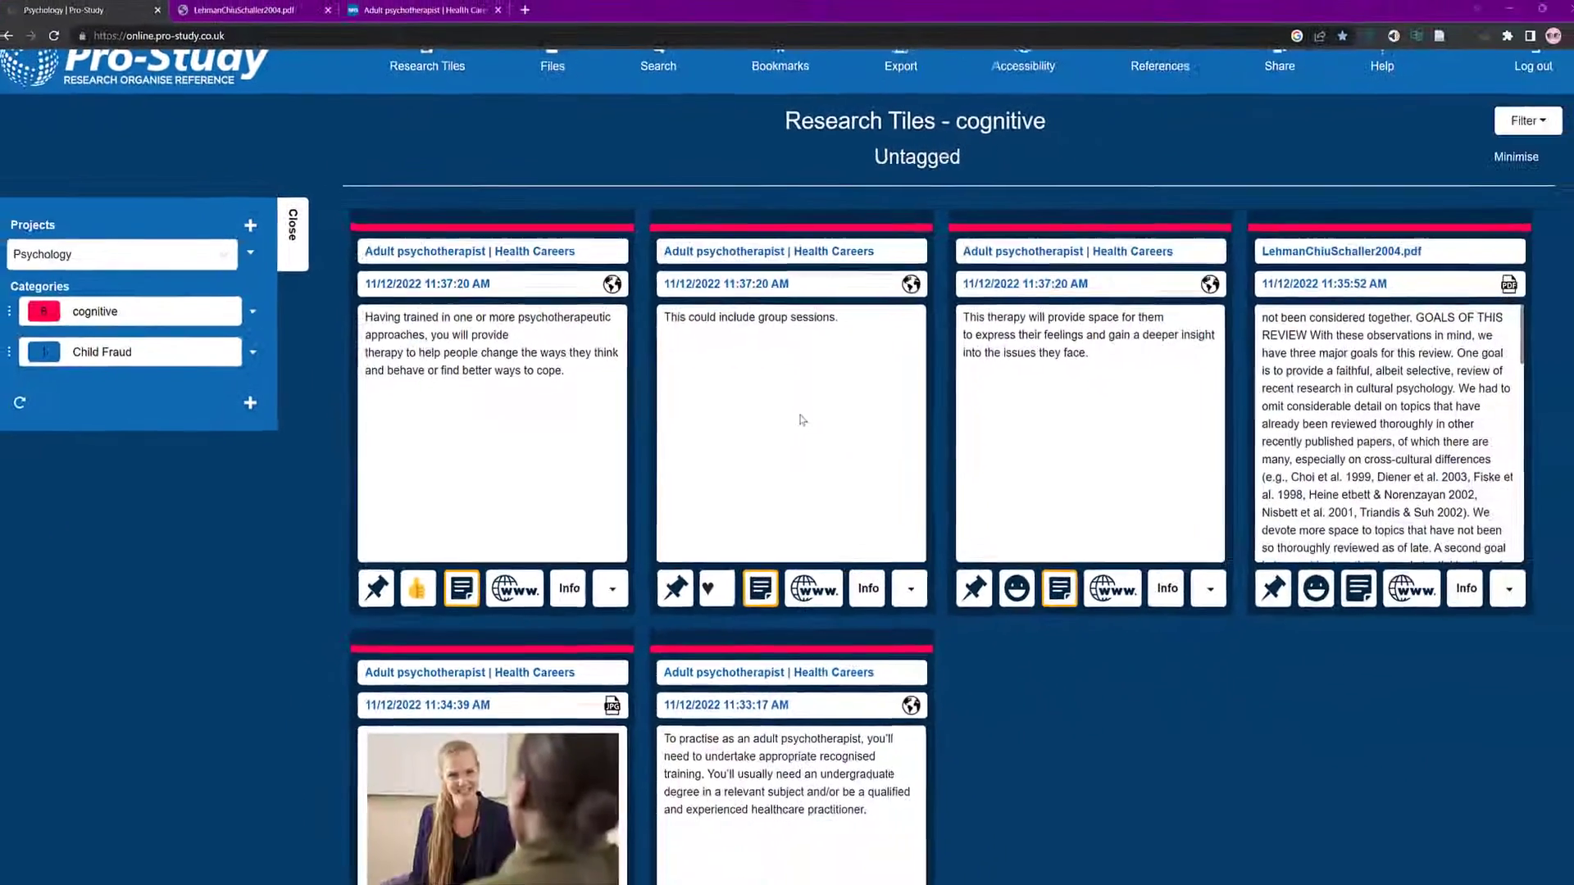
pyautogui.click(1510, 123)
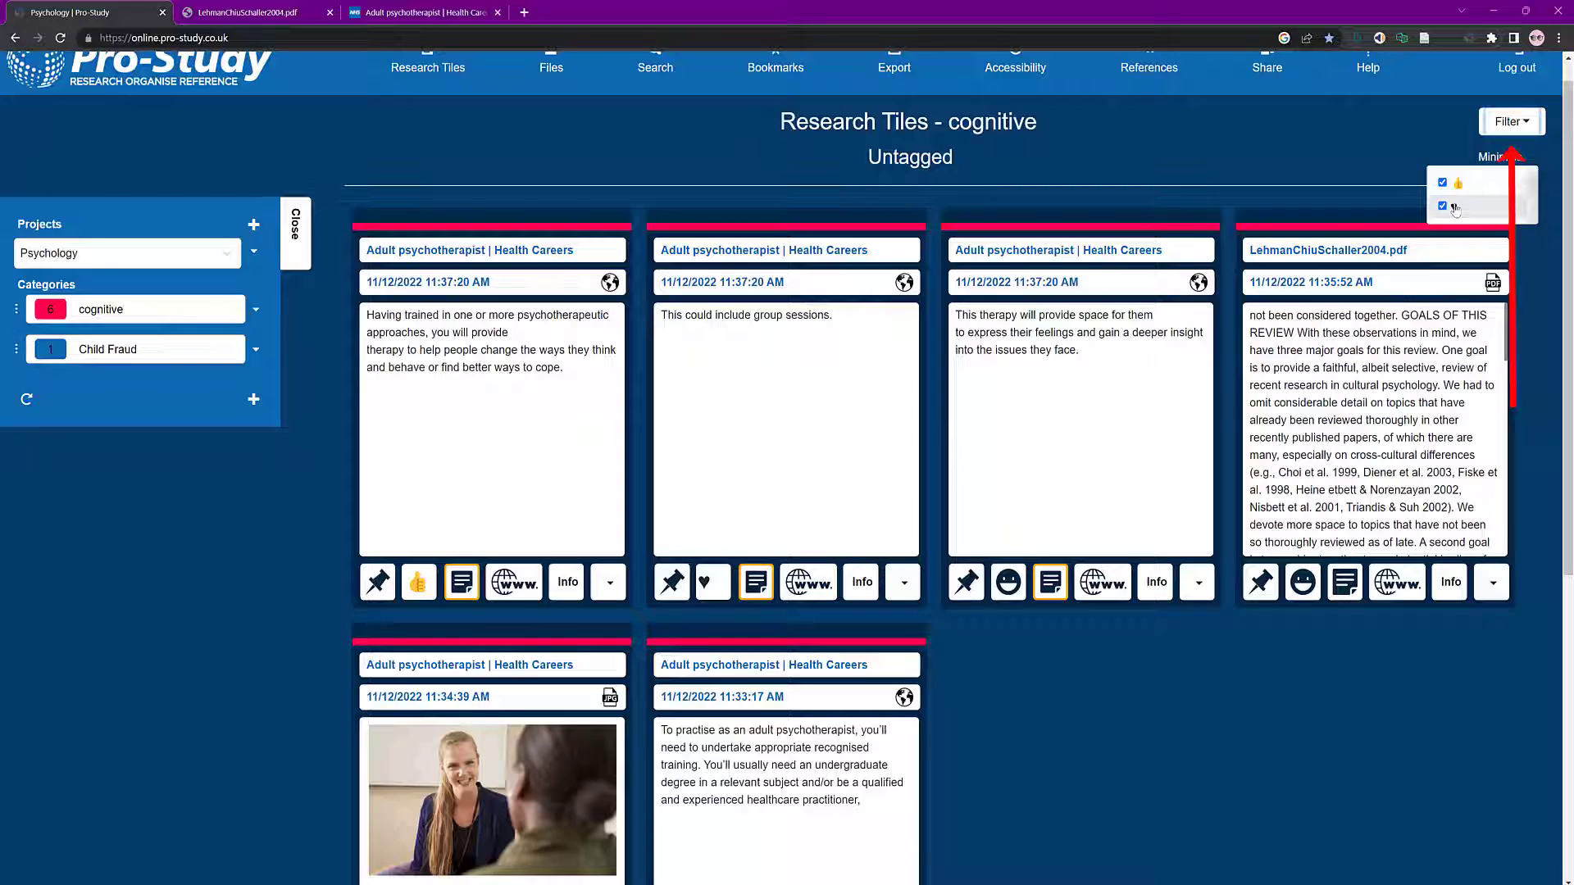
# Step: Briefly pin the first NHS tile, then unpin both pinned tiles so all sit under Untagged
pyautogui.click(1444, 102)
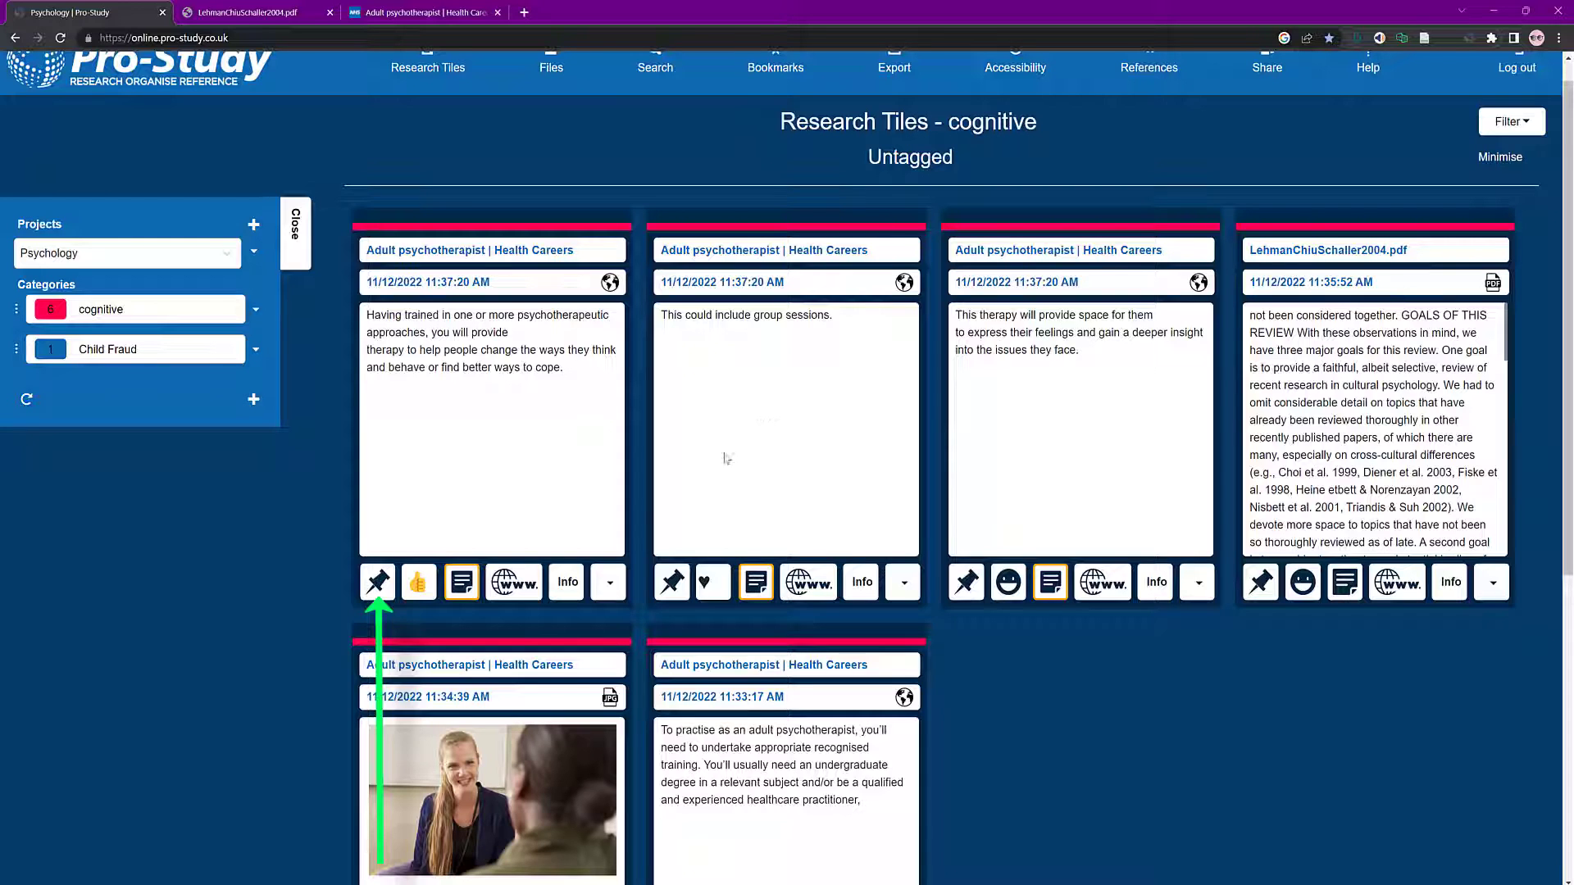
pyautogui.click(377, 582)
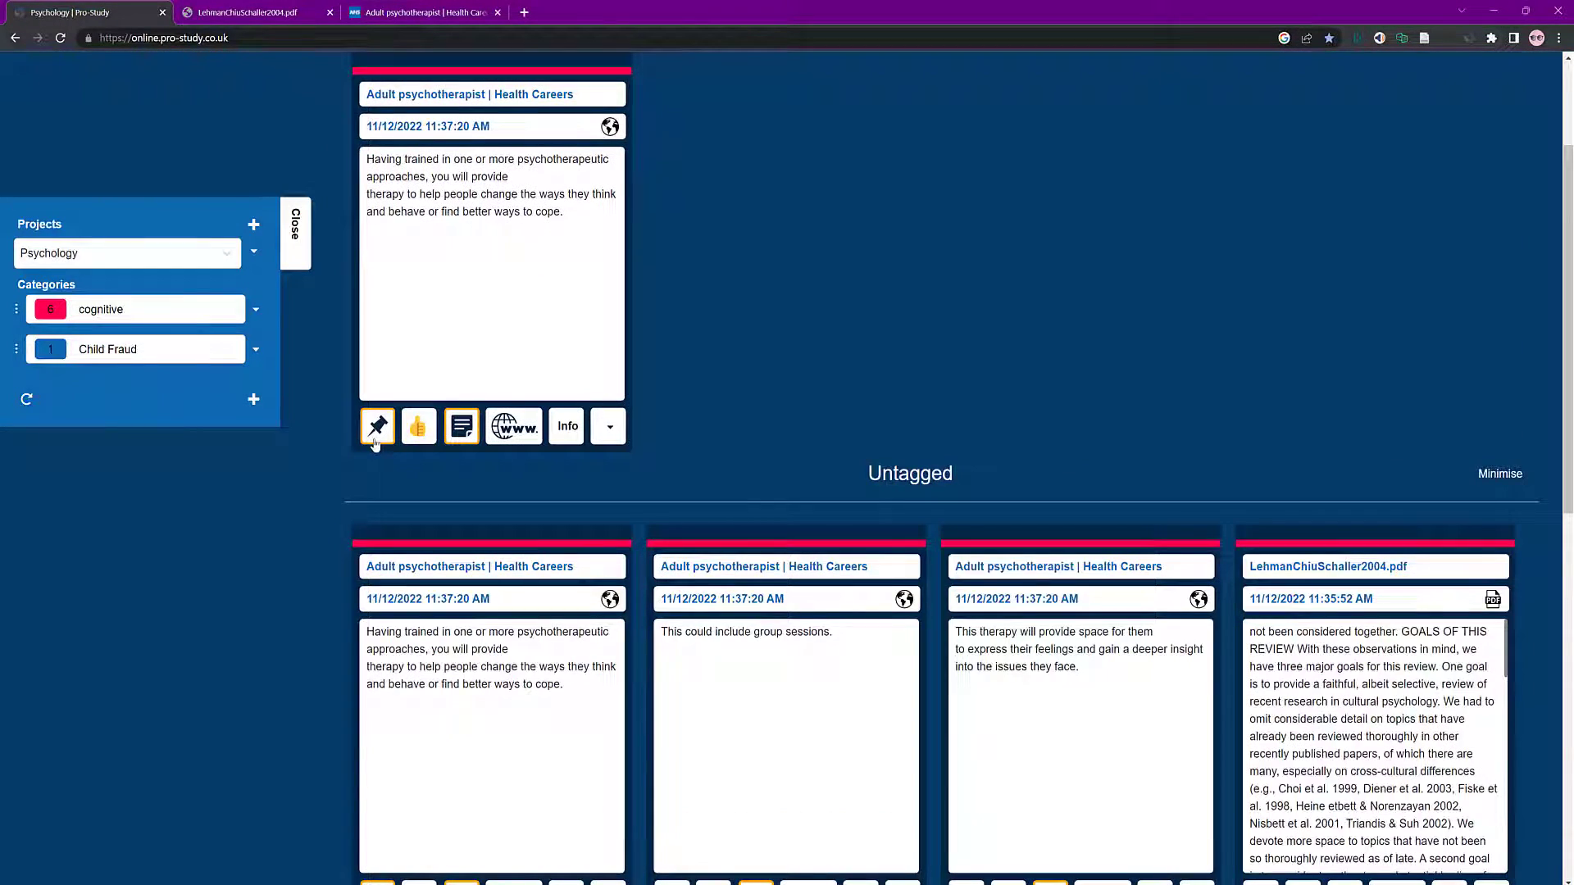
pyautogui.moveTo(1570, 303); pyautogui.dragTo(1572, 424)
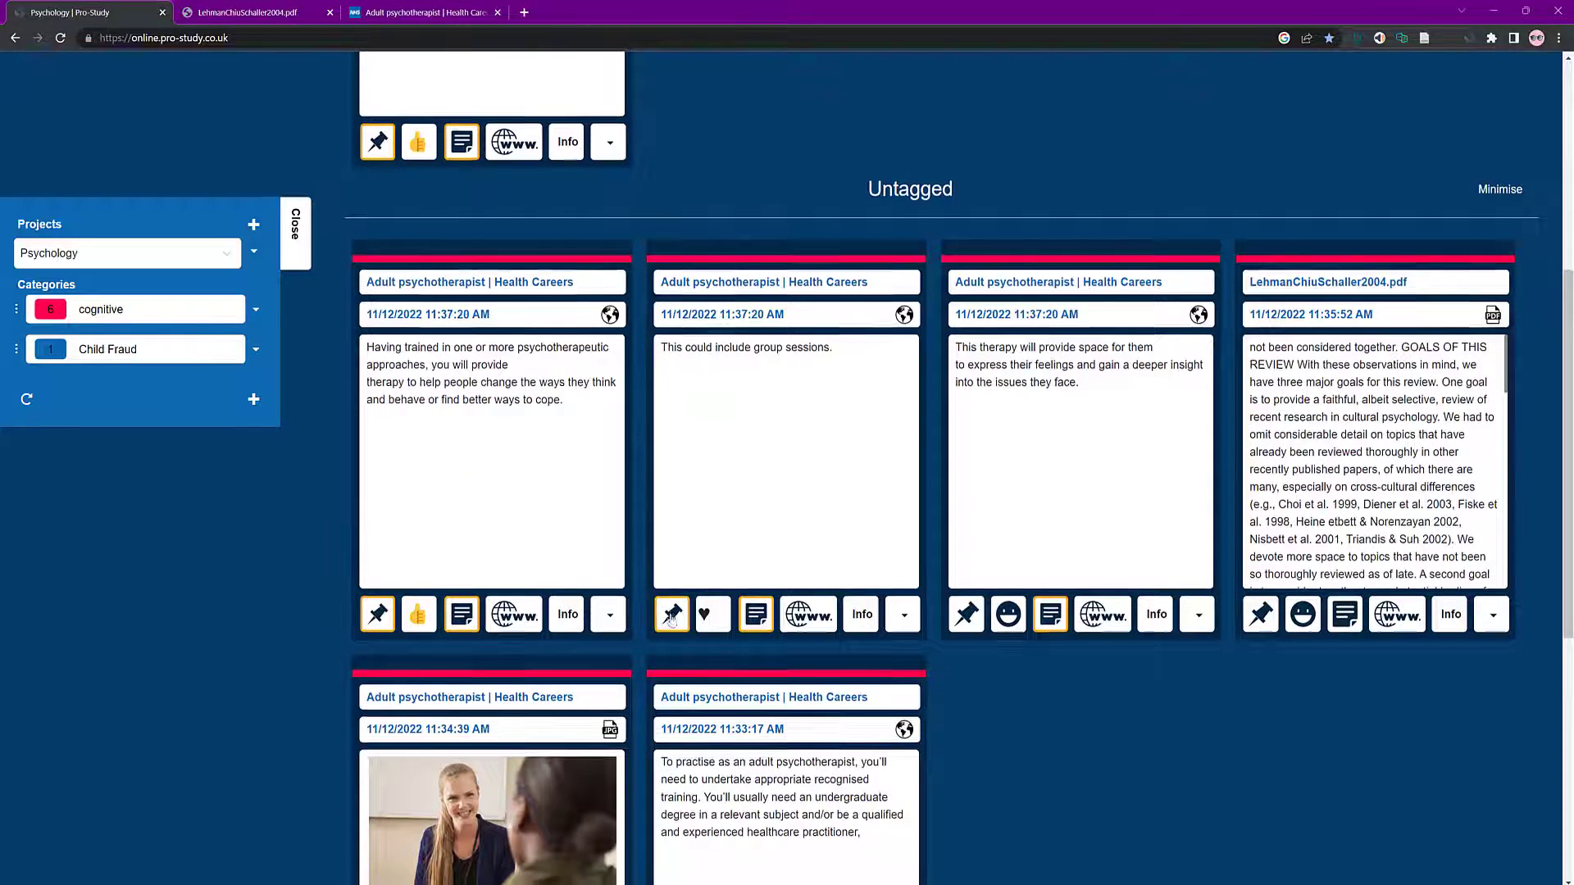
pyautogui.scroll(-2, 671, 620)
pyautogui.scroll(7, 735, 504)
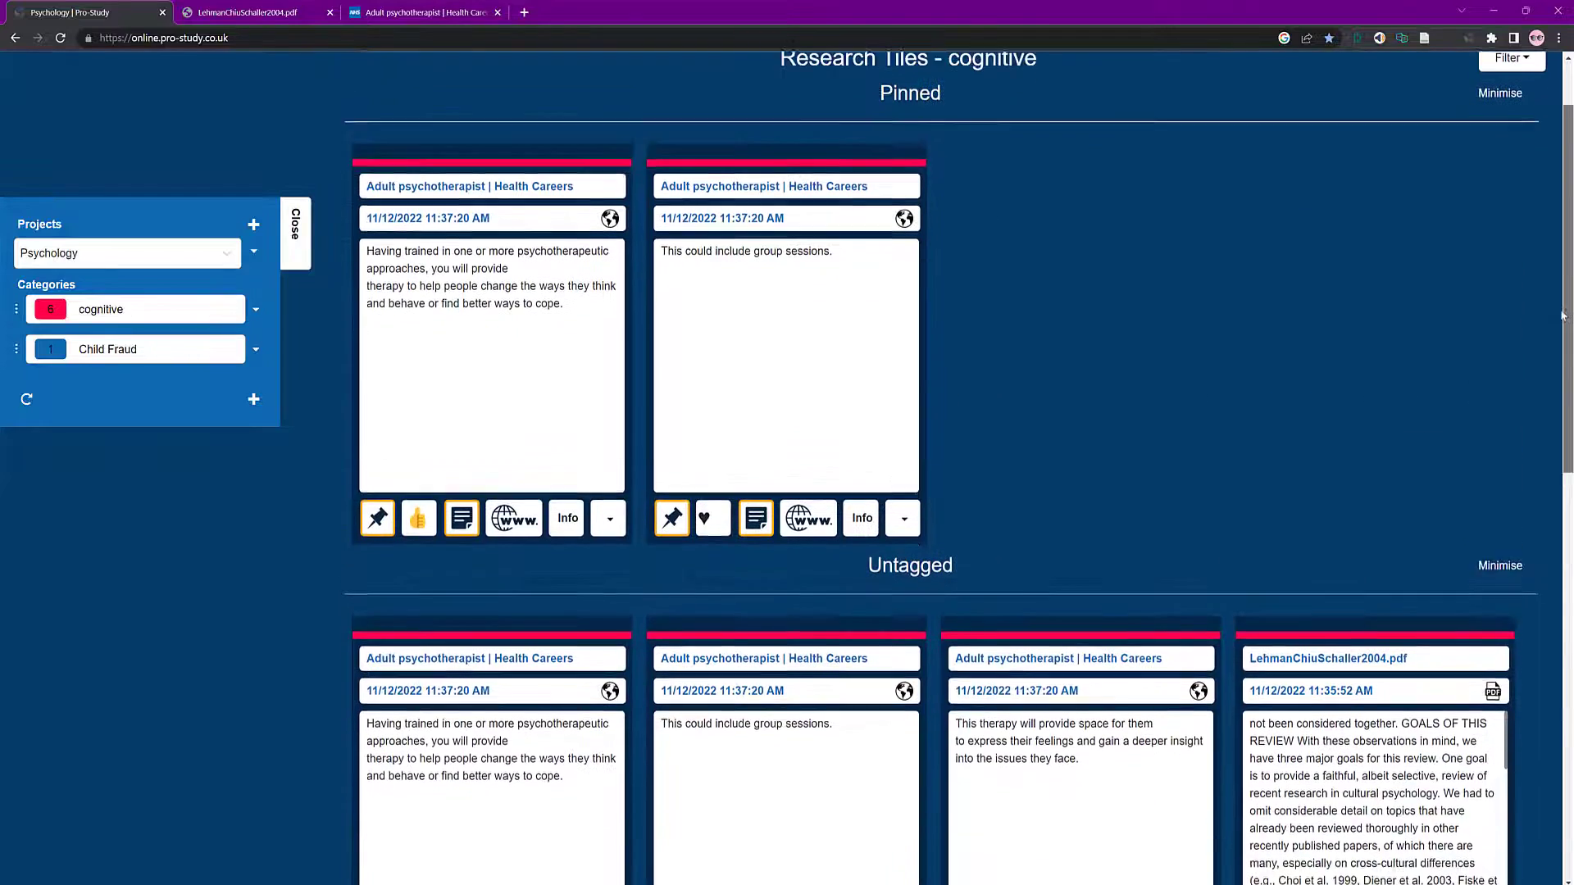
pyautogui.click(673, 545)
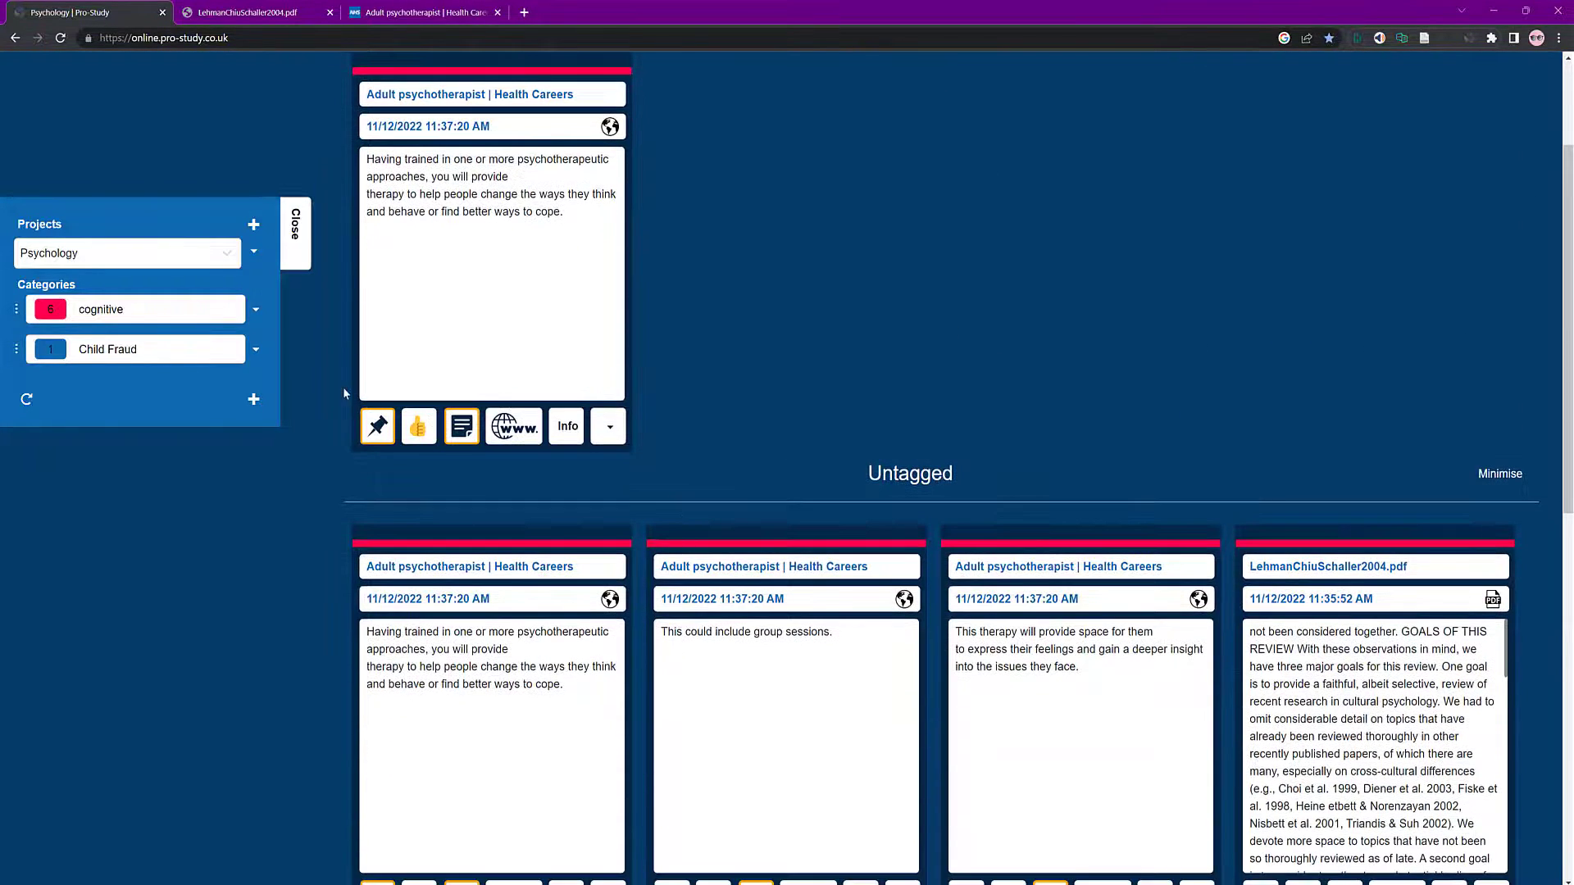
pyautogui.click(378, 427)
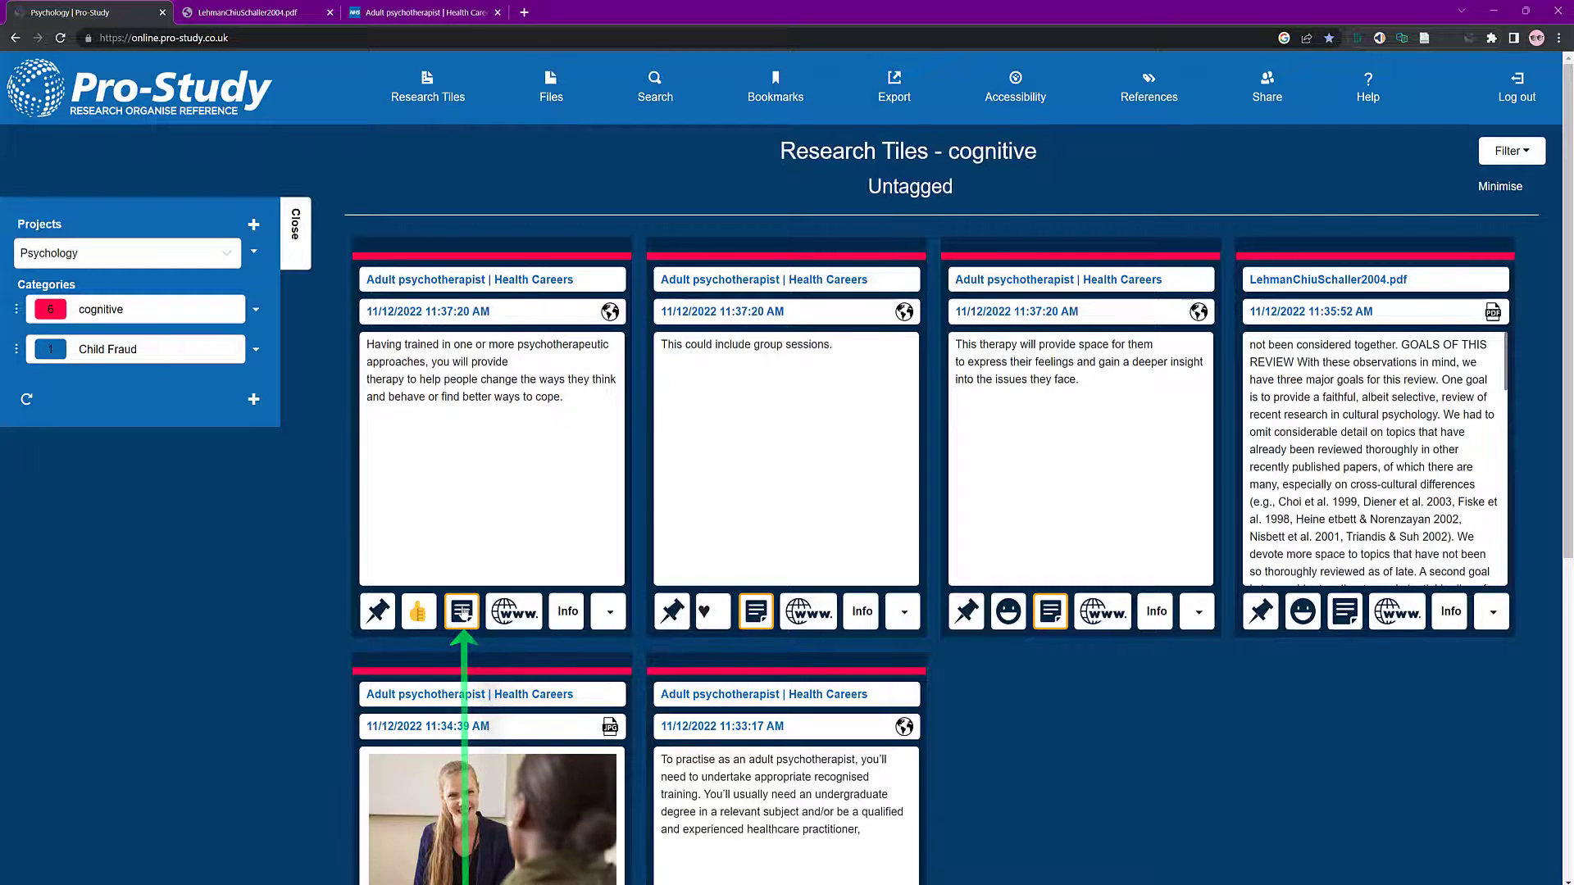
# Step: Check the first tile's comment, open its NHS source page, then view its WebPage details and reference
pyautogui.click(462, 610)
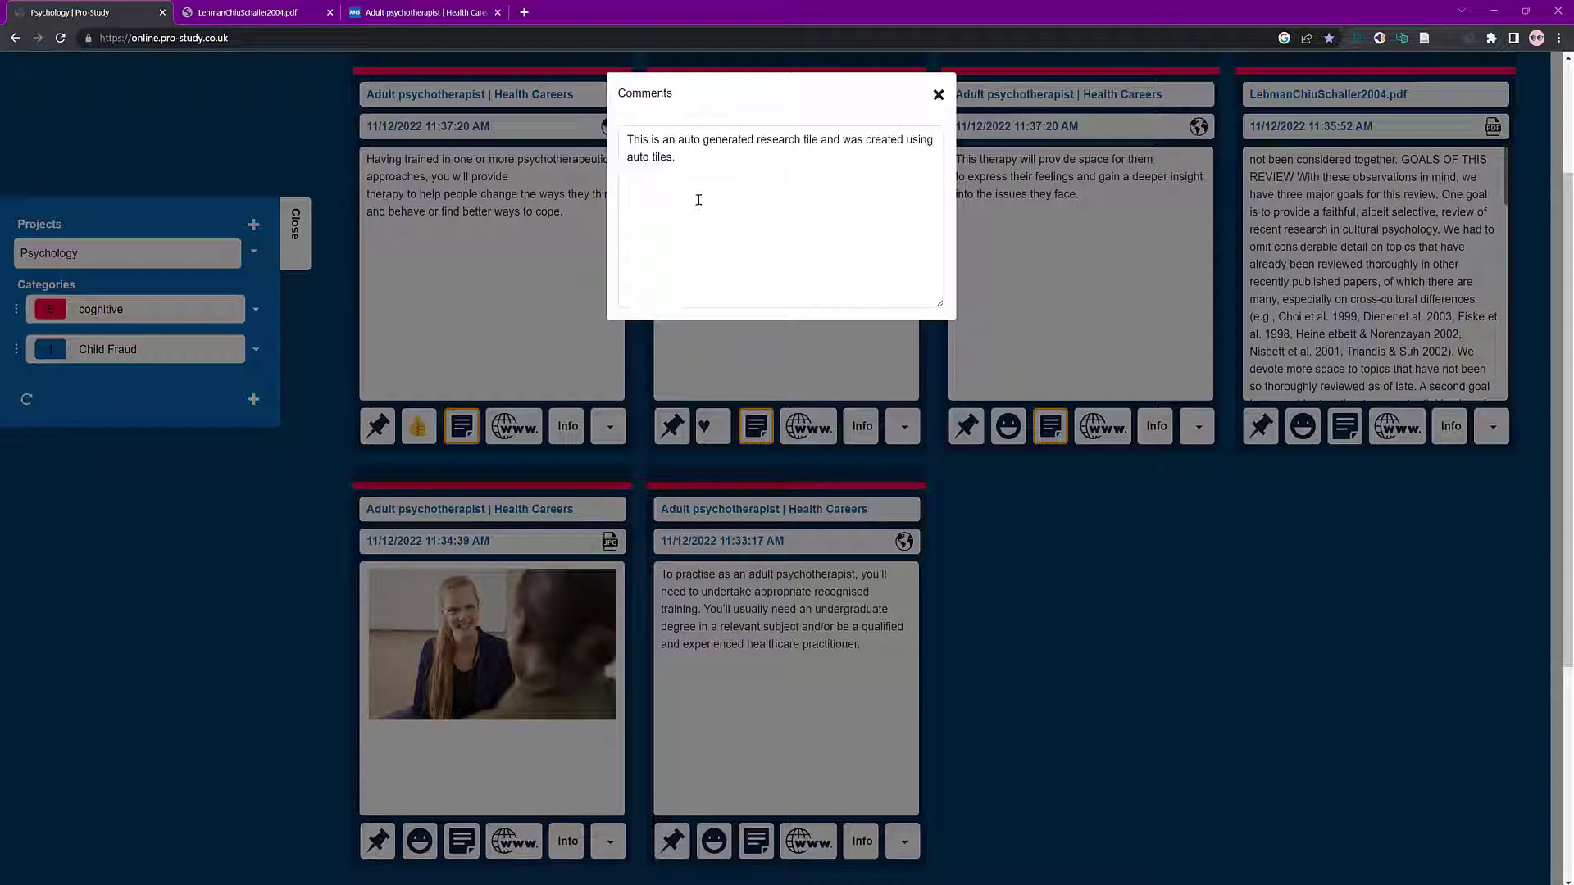
pyautogui.click(696, 163)
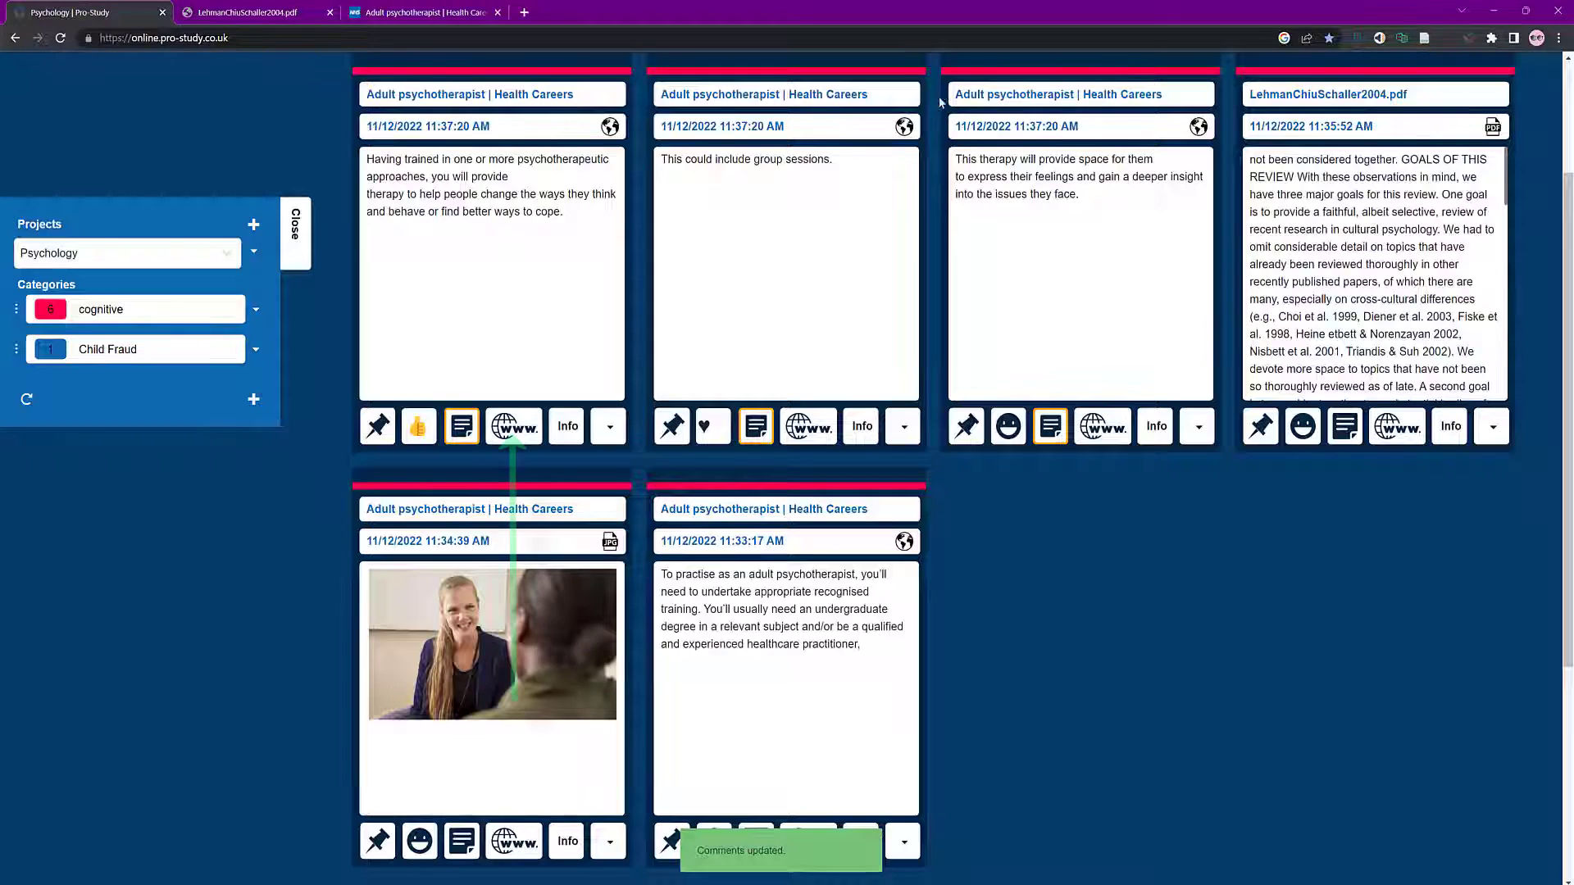
pyautogui.click(938, 94)
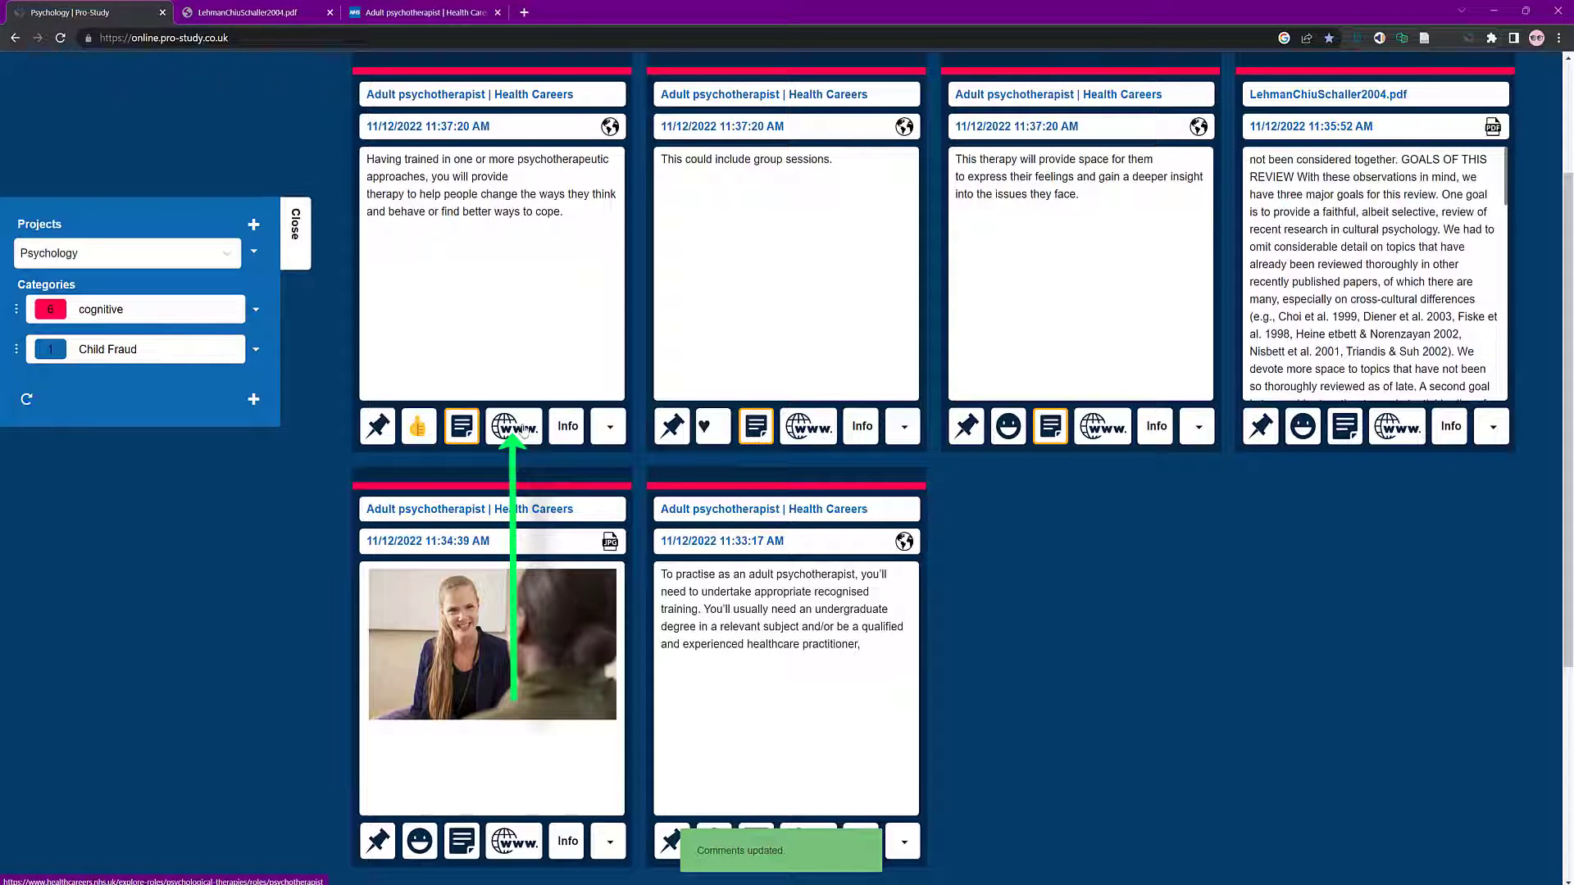
pyautogui.click(521, 428)
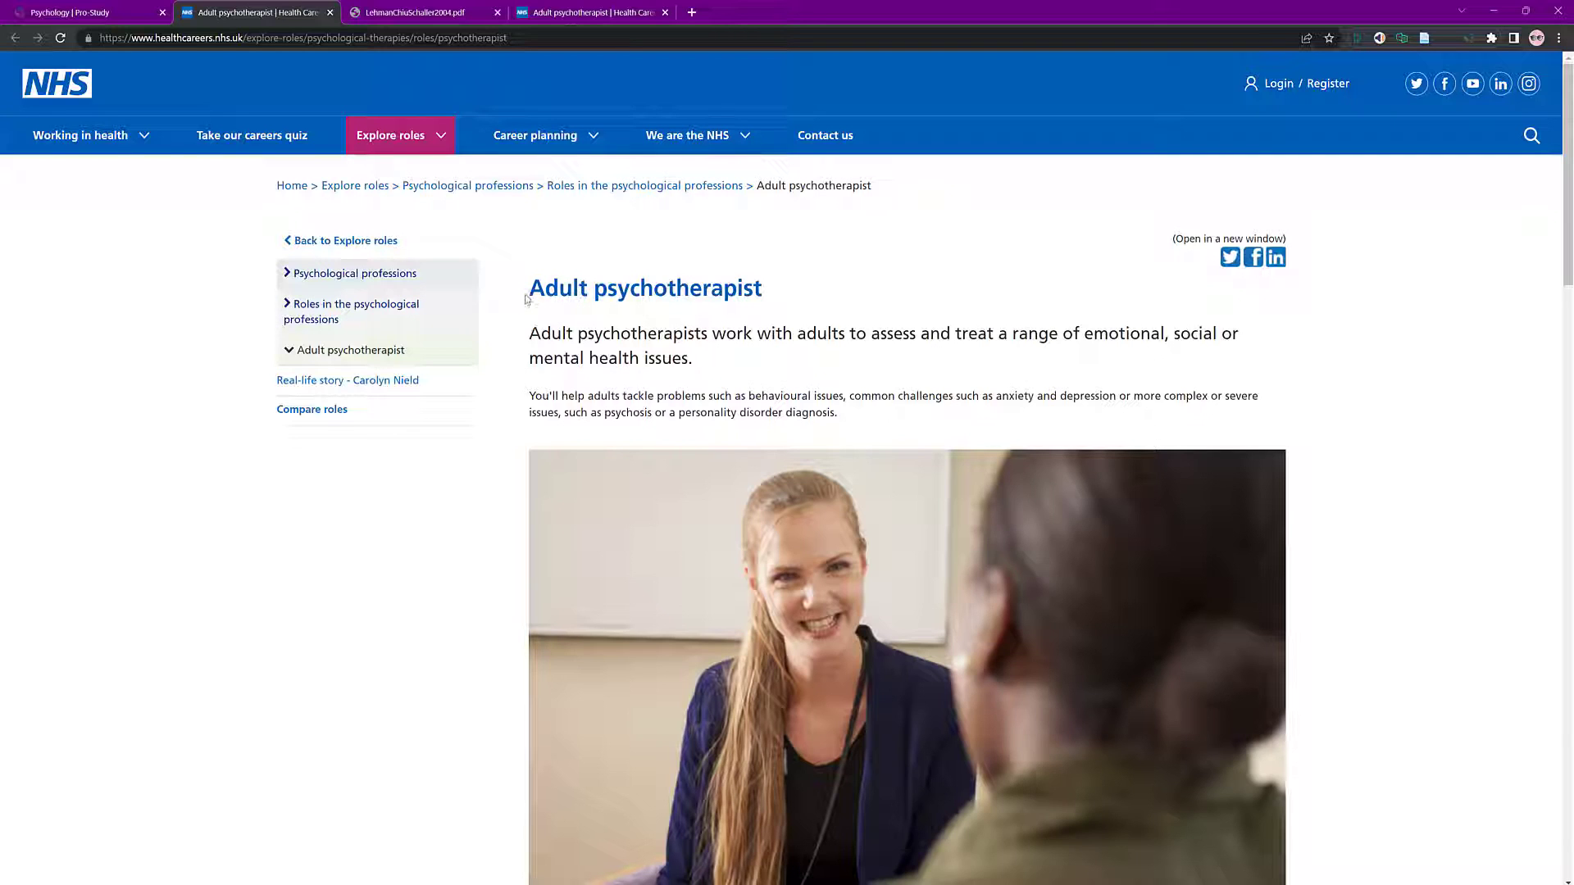
pyautogui.click(57, 17)
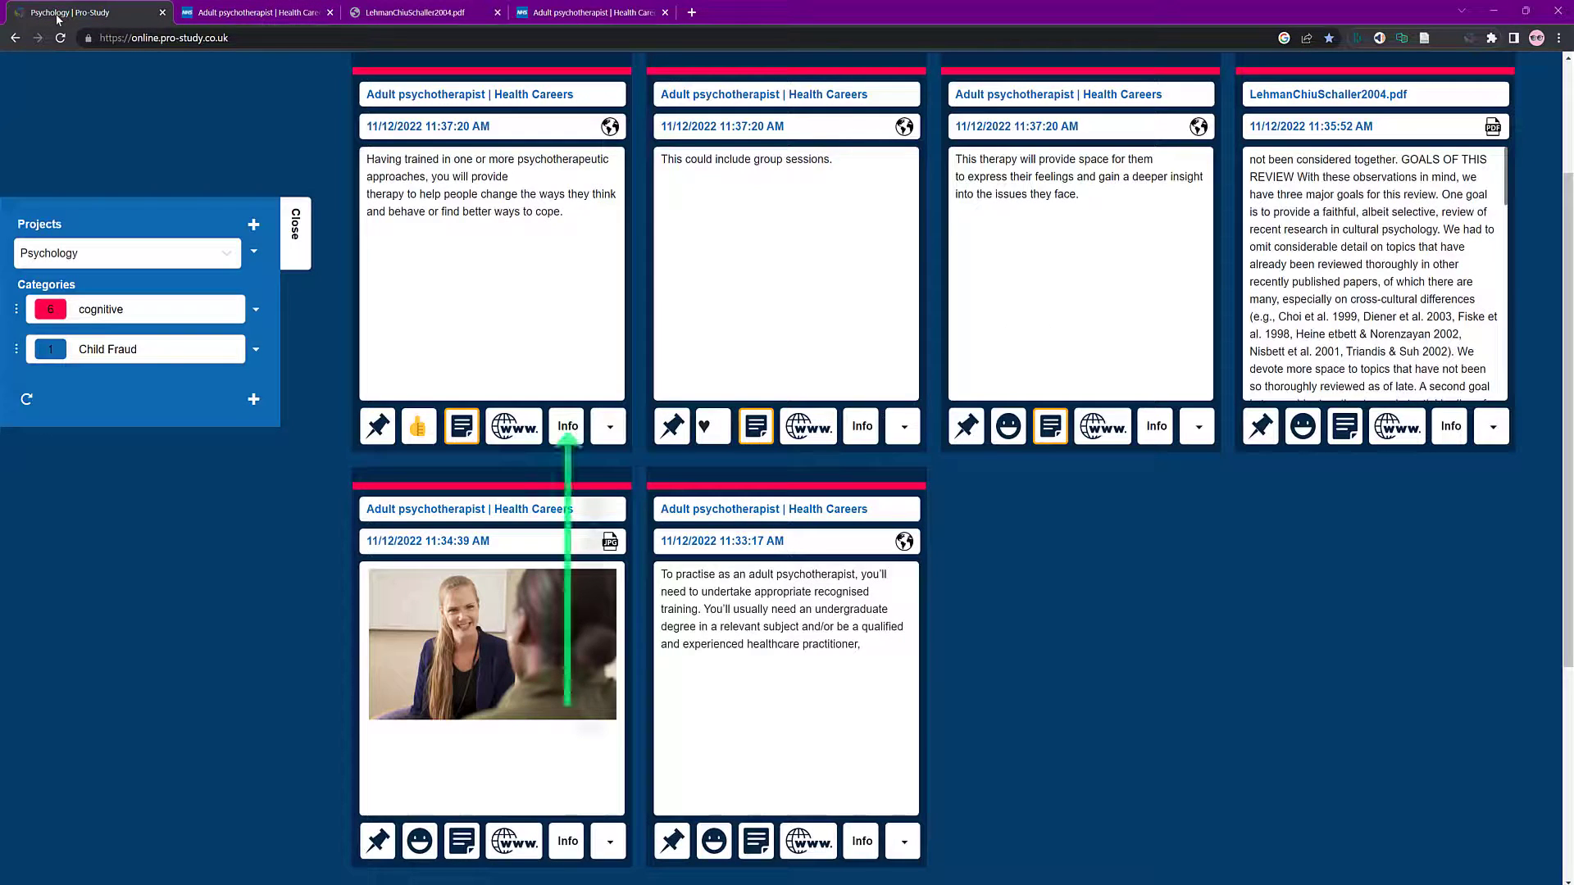
pyautogui.click(562, 423)
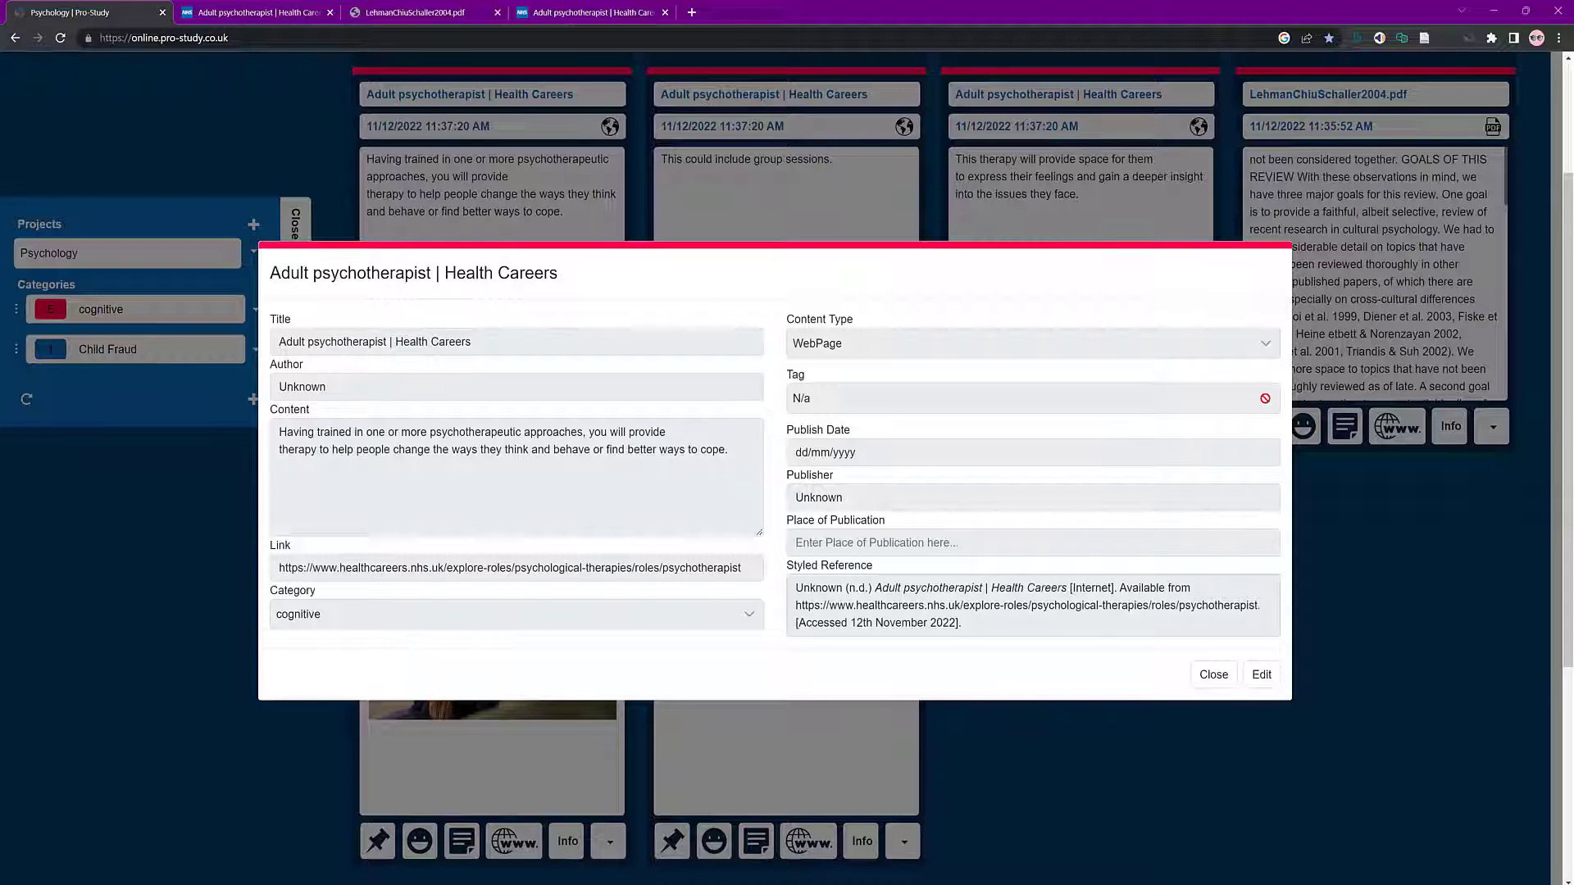
# Step: Close the tile details and copy the first tile's formatted reference from its action menu
pyautogui.click(1214, 676)
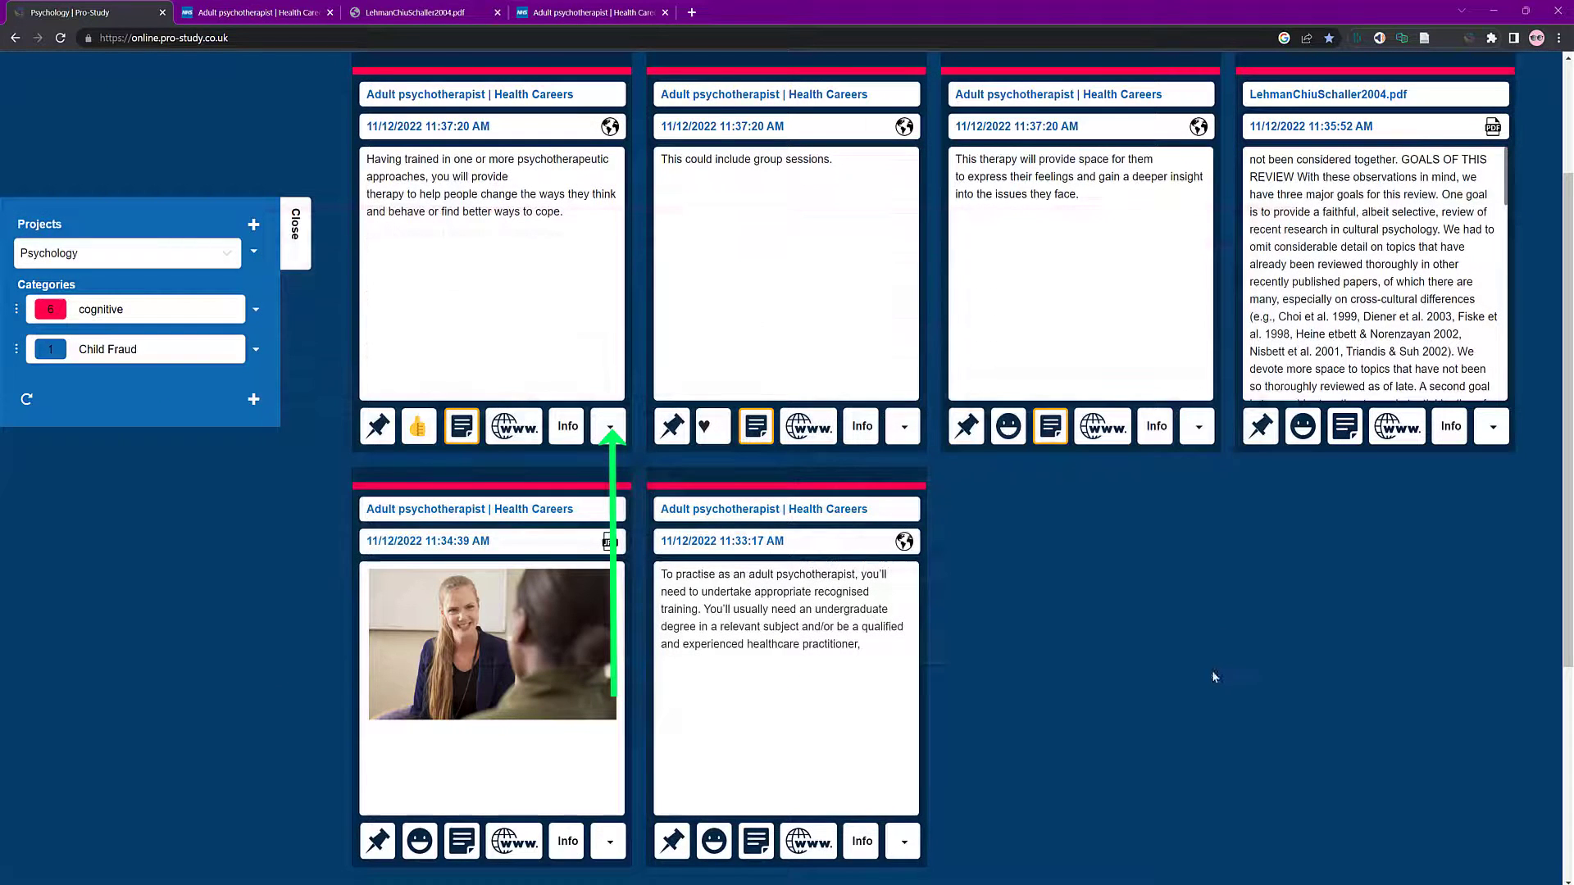
pyautogui.click(610, 427)
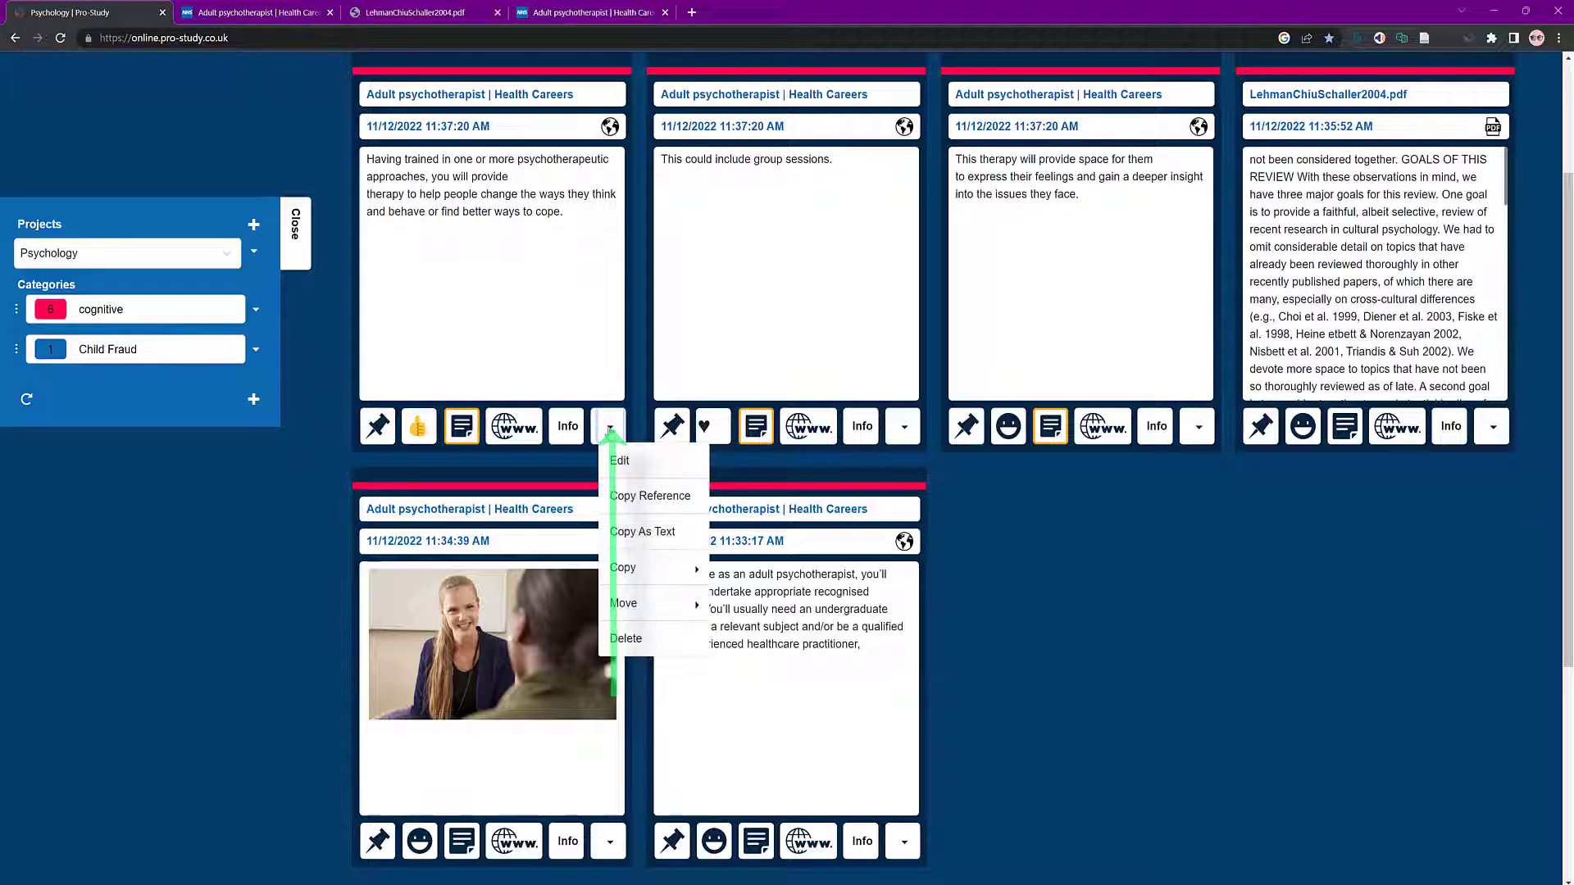
pyautogui.click(627, 497)
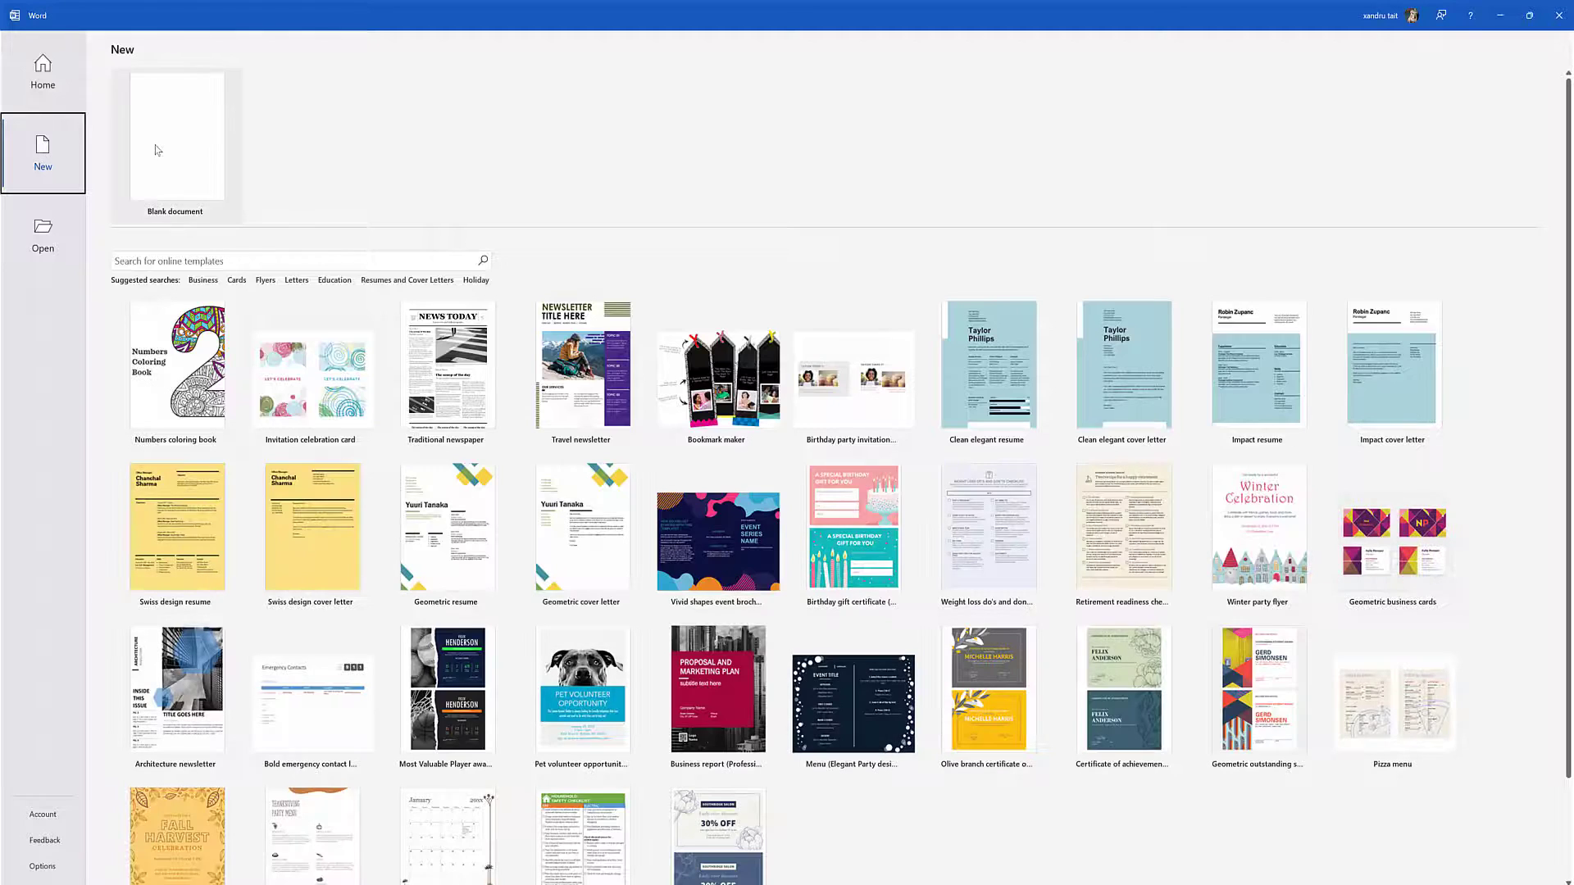
# Step: Paste the Adult psychotherapist | Health Careers reference into a new blank document, then close without saving
pyautogui.click(160, 149)
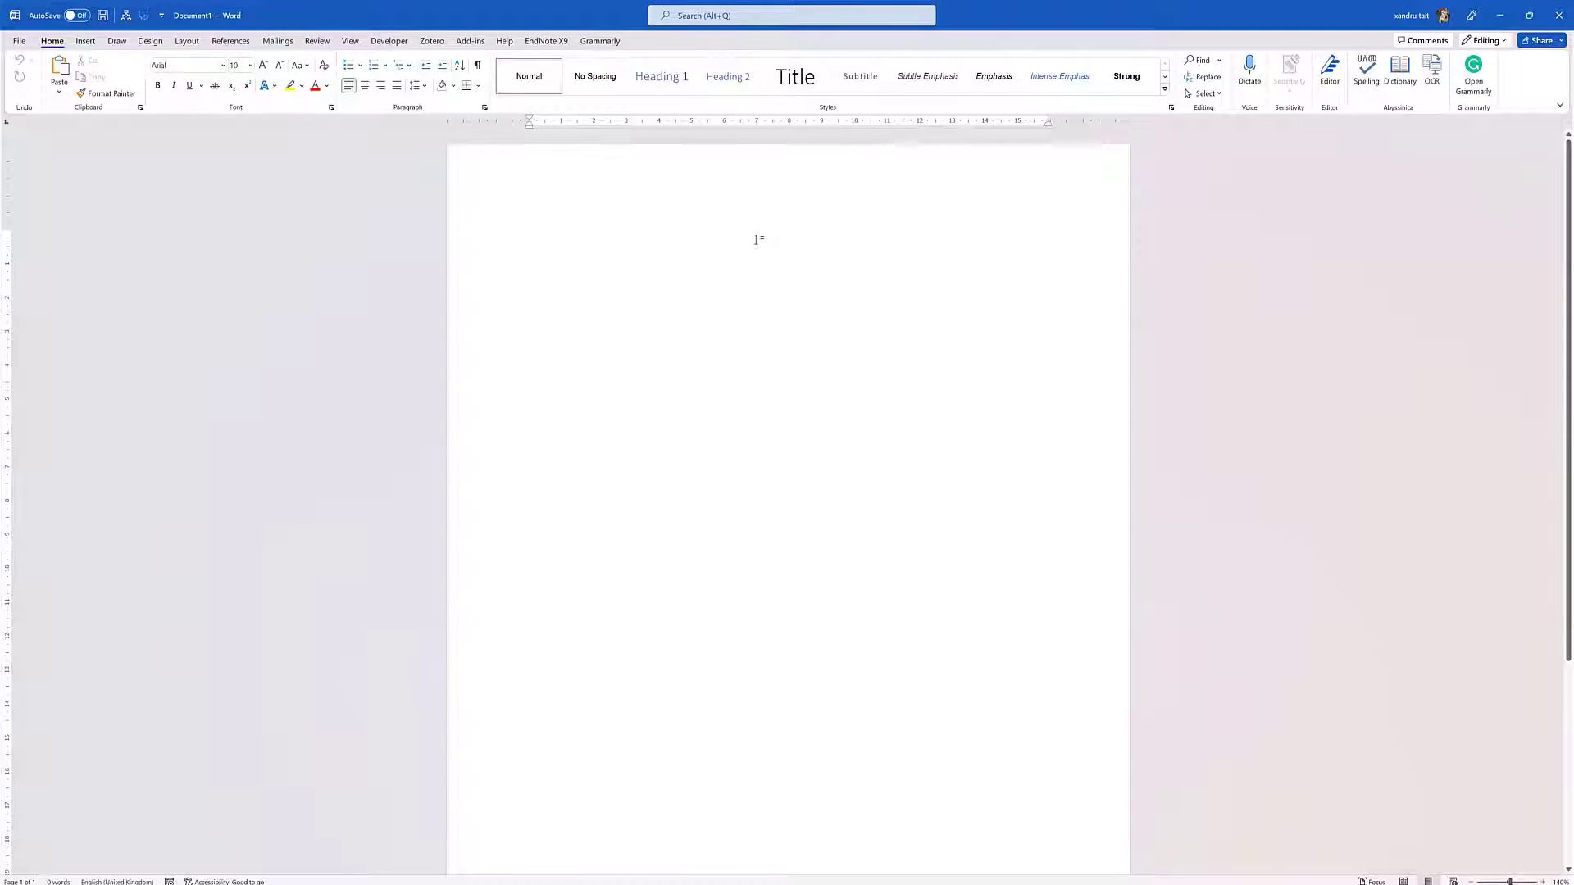
pyautogui.hotkey('ctrl', 'v')
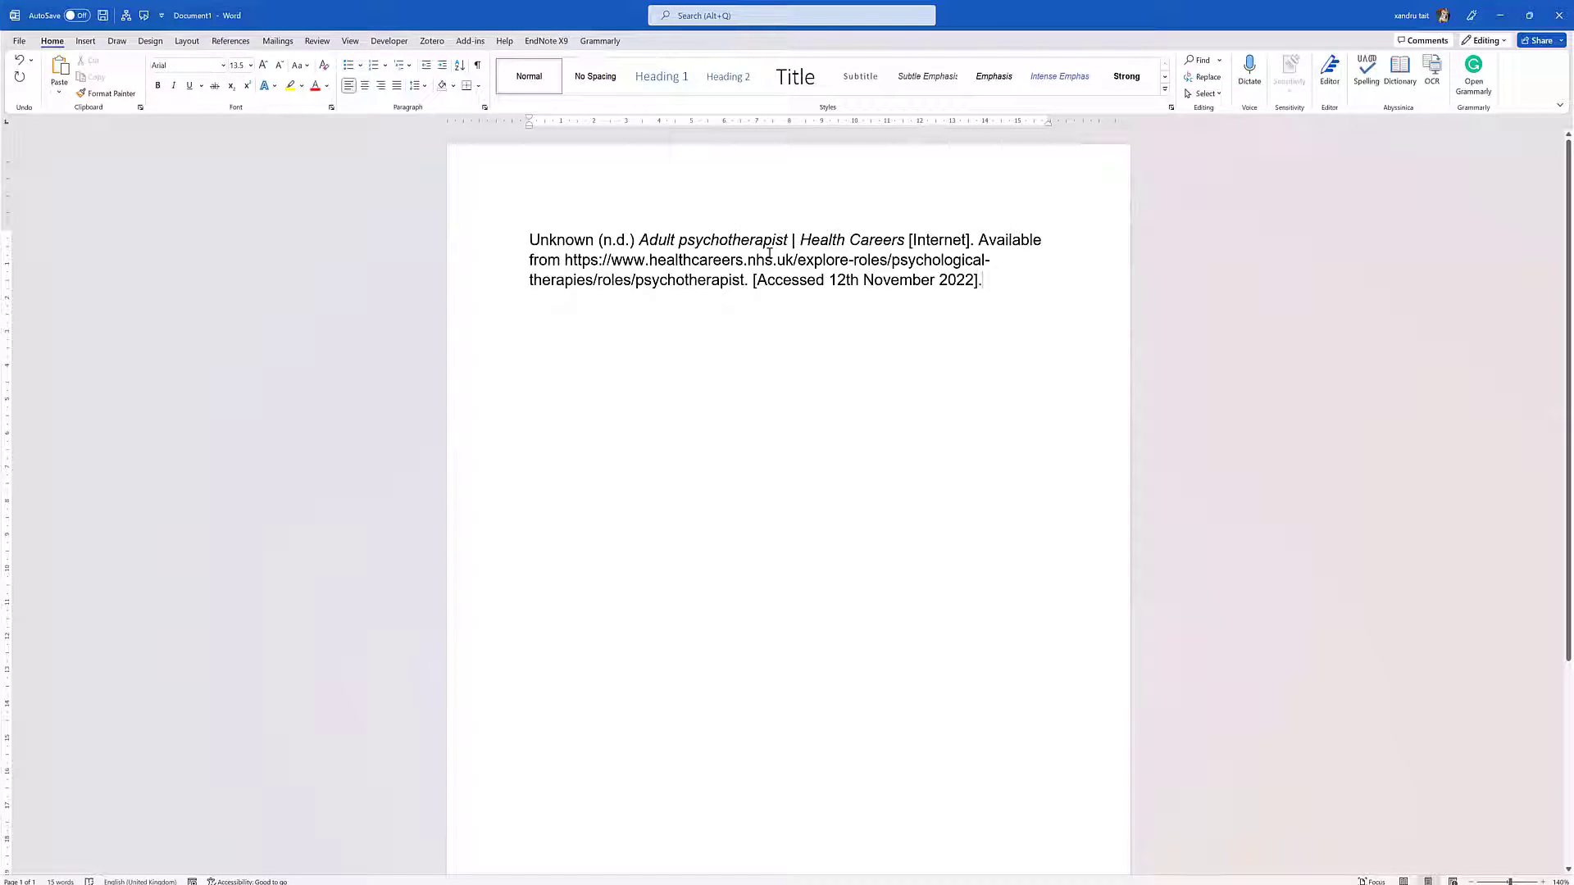
pyautogui.click(1566, 10)
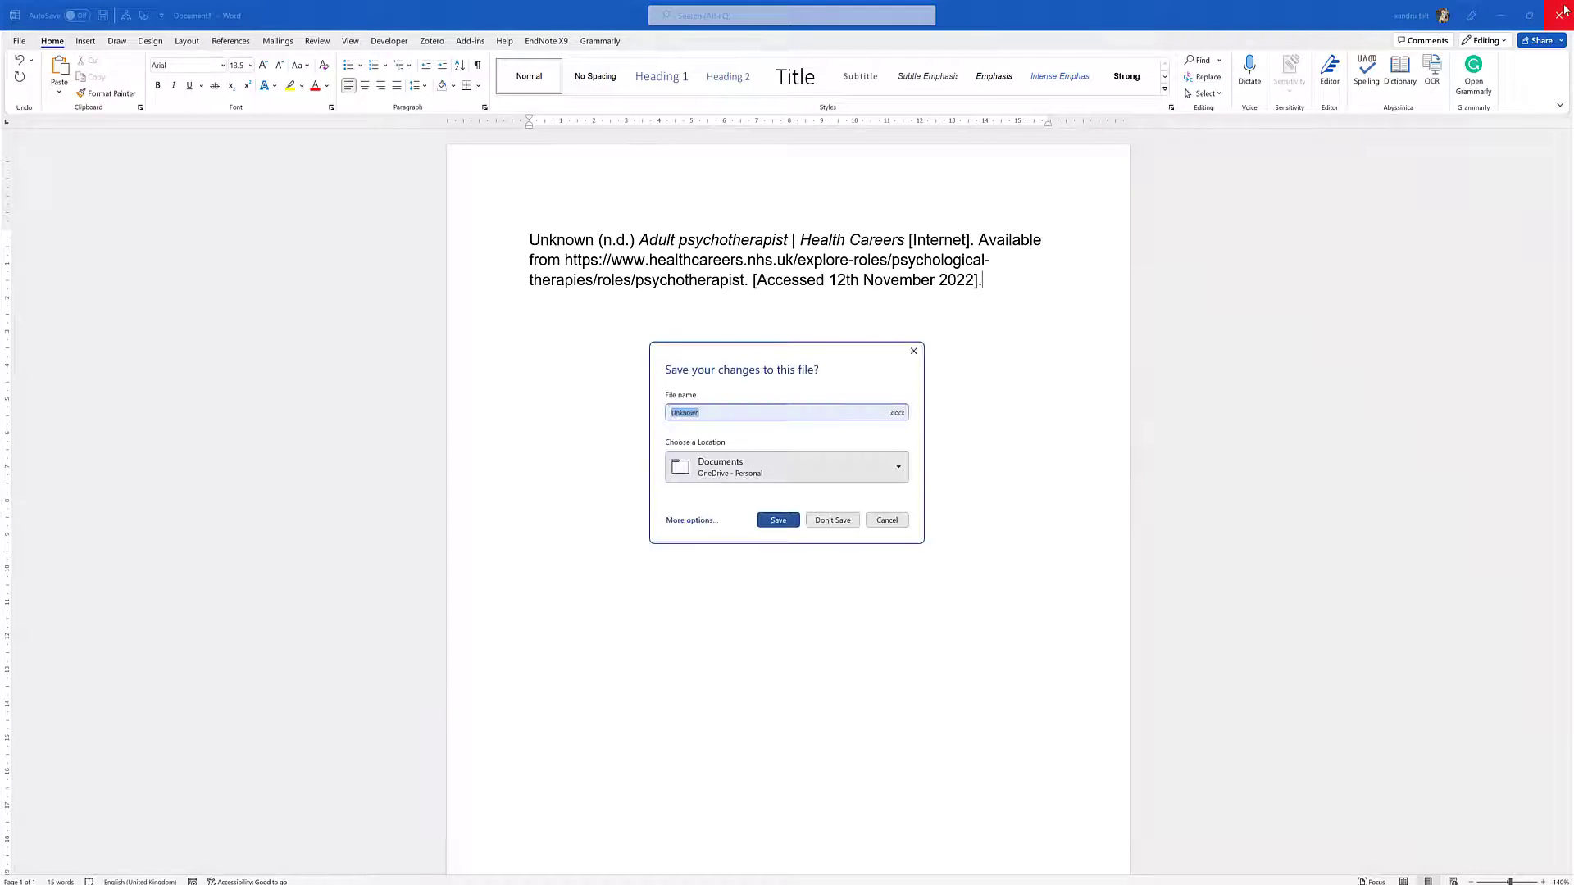
pyautogui.click(834, 521)
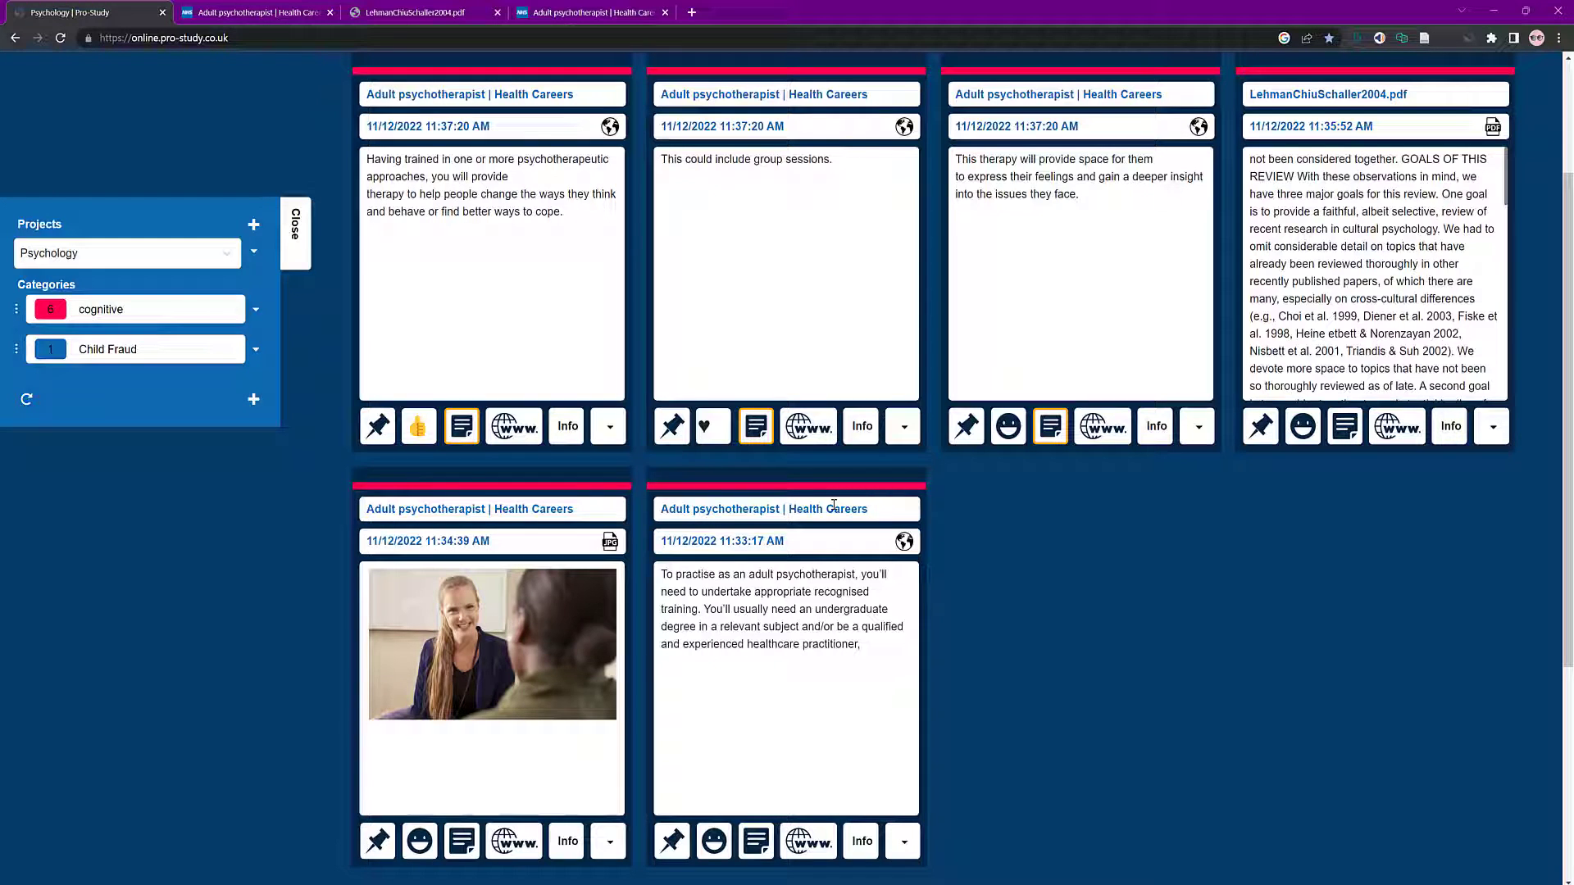
pyautogui.click(610, 427)
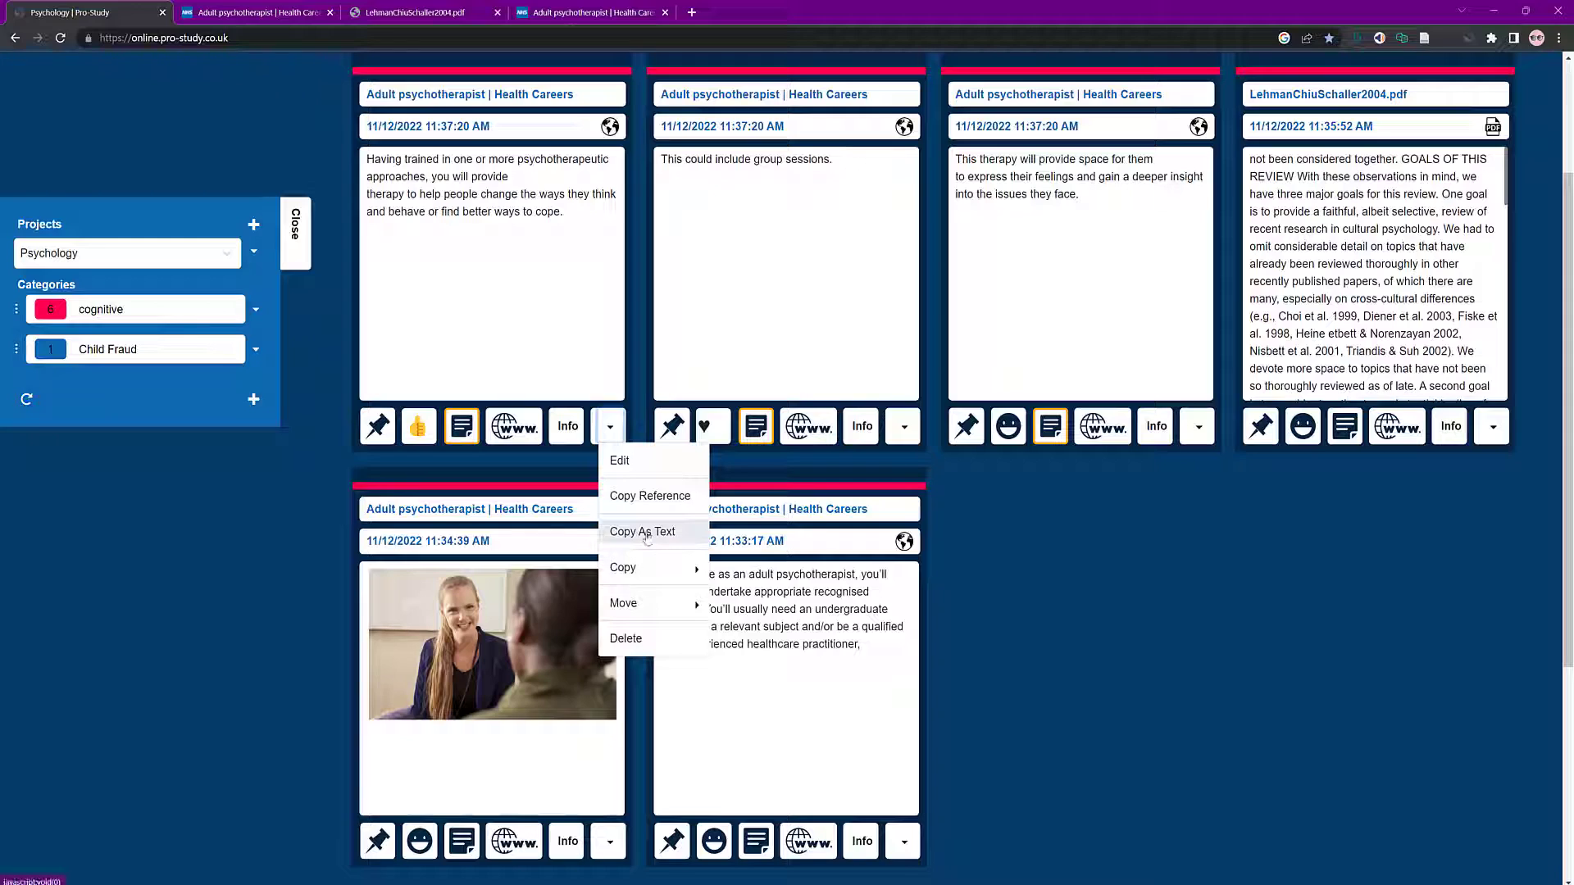
pyautogui.click(654, 604)
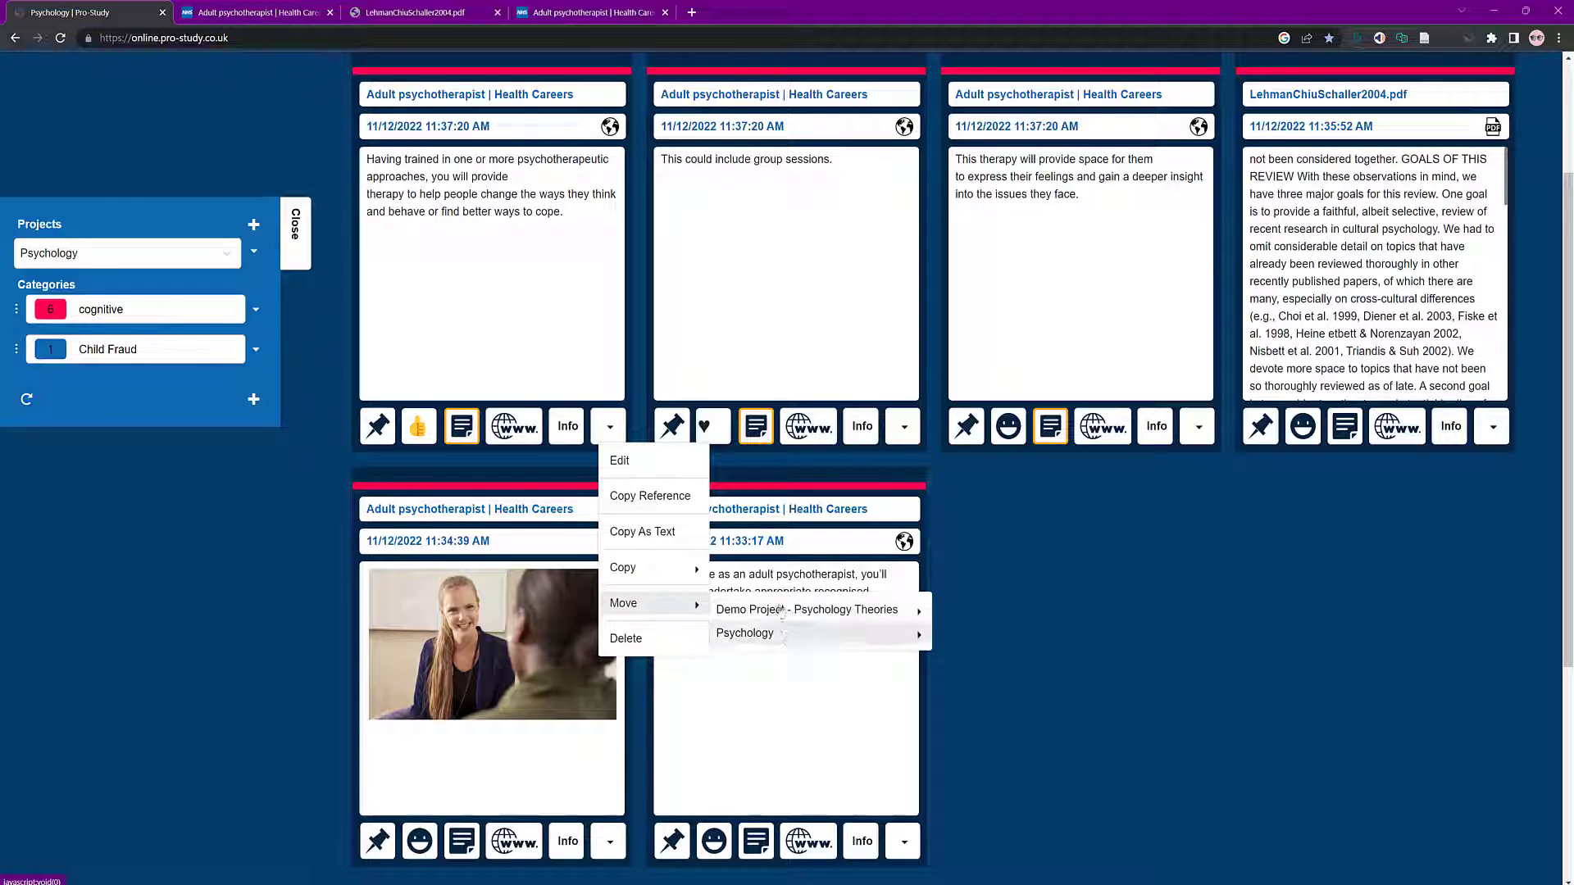
pyautogui.click(1155, 587)
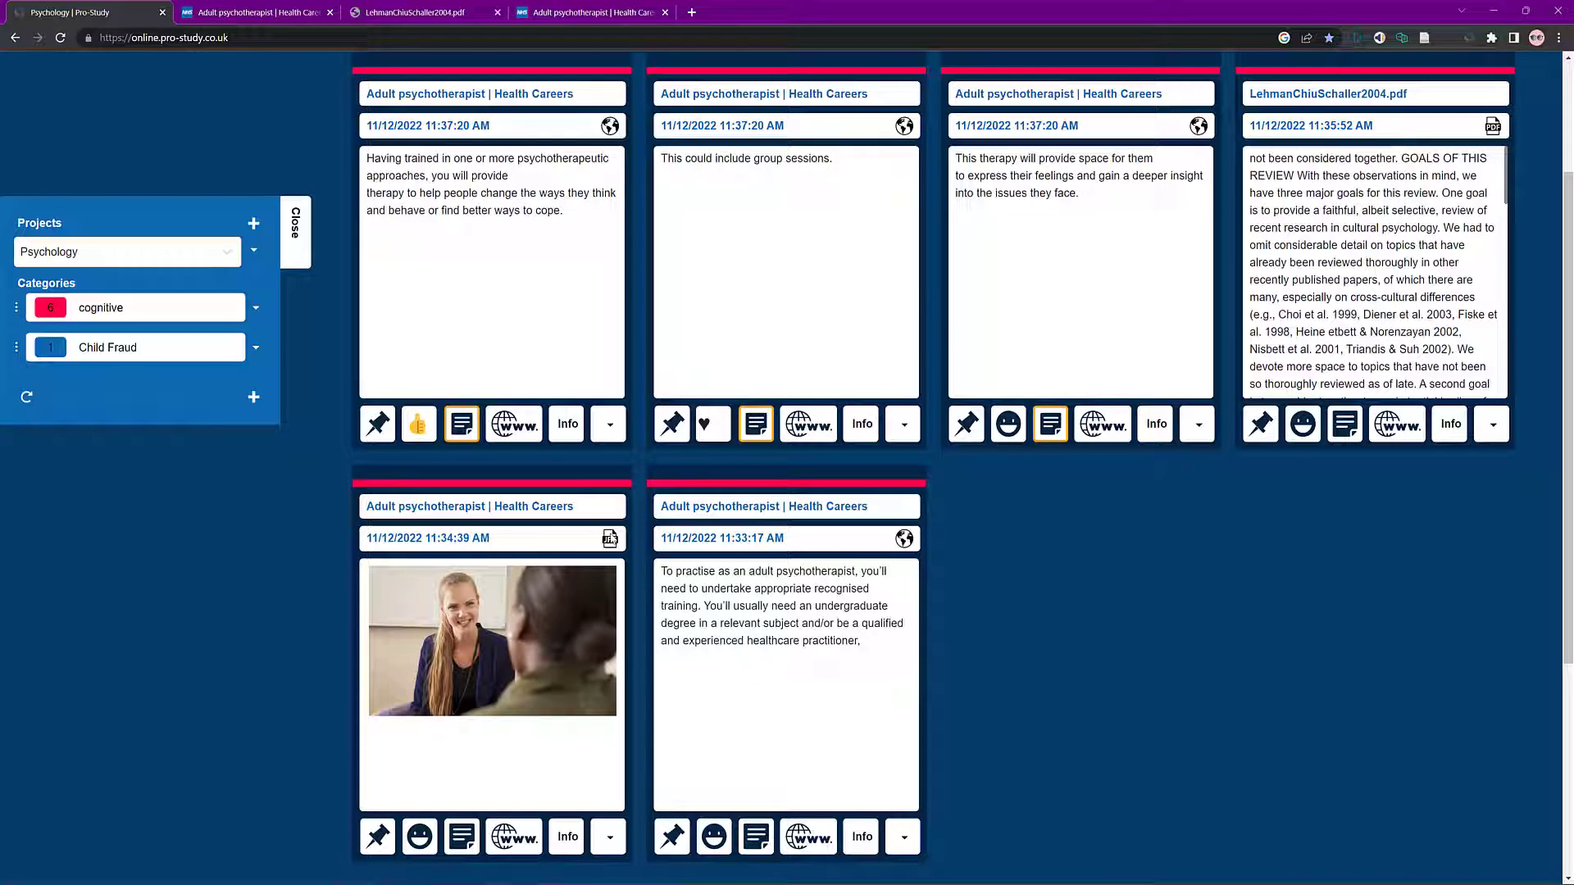
pyautogui.scroll(3, 1012, 636)
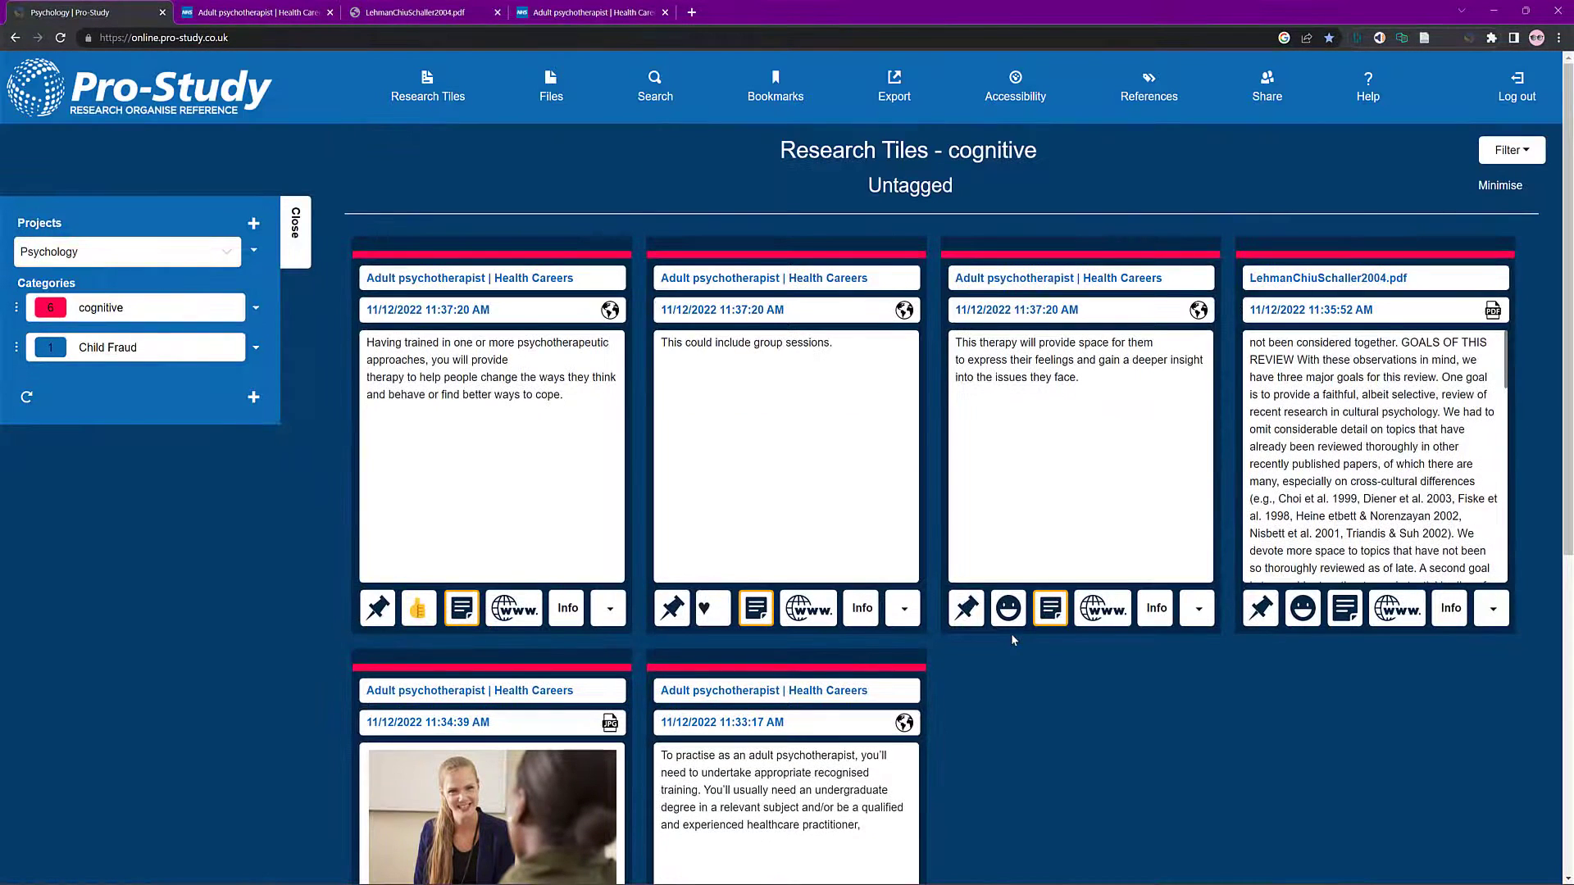
# Step: Start a file upload from the Files page, targeting the Psychology project and cognitive category
pyautogui.click(427, 82)
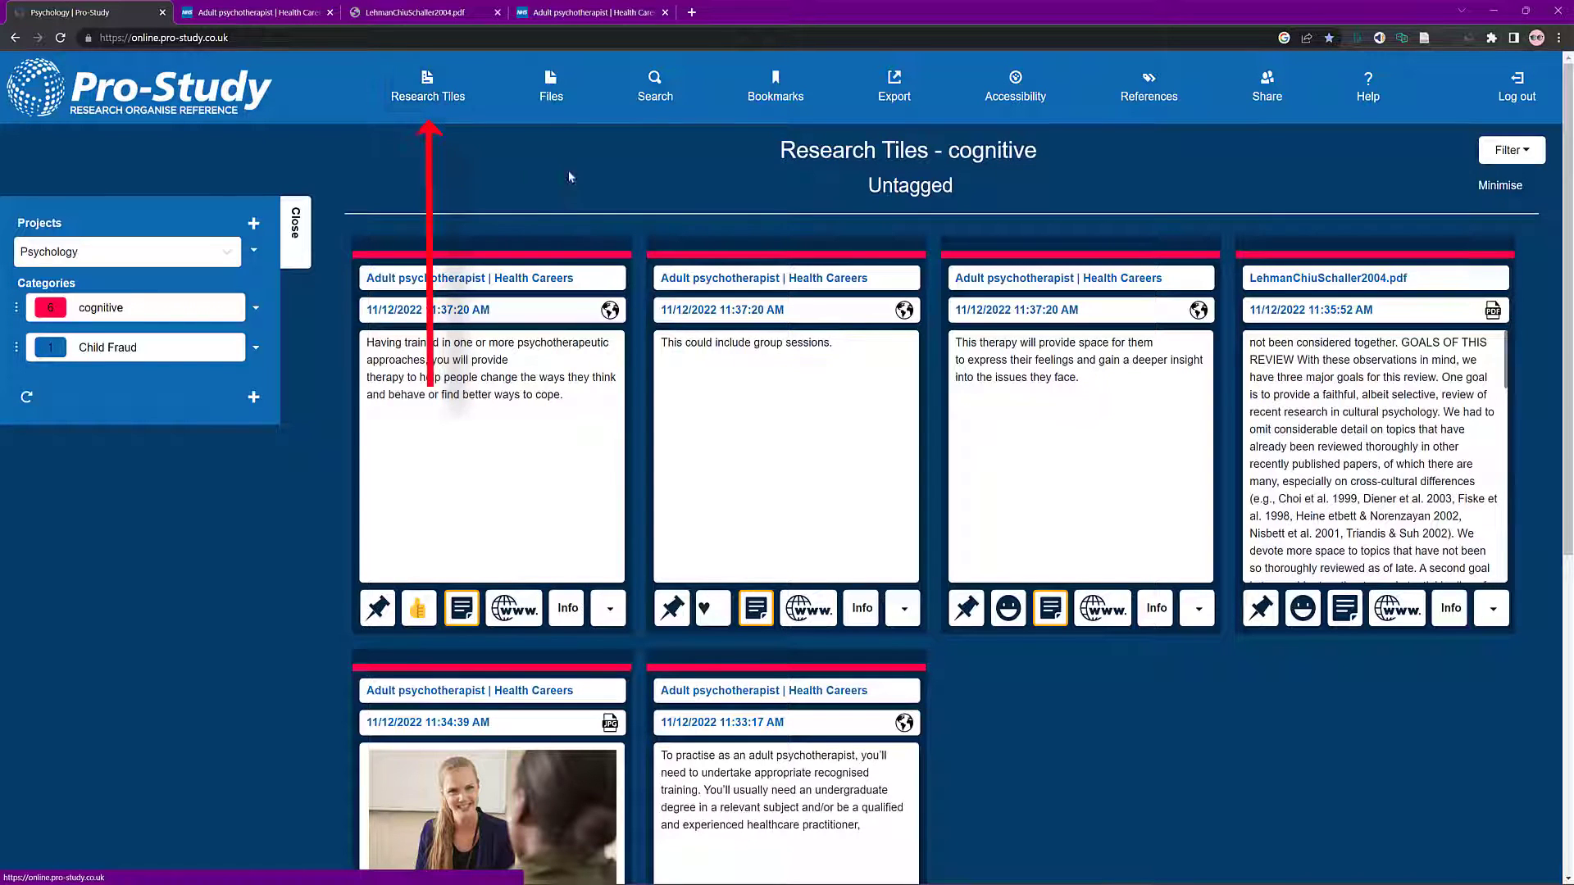
pyautogui.click(557, 90)
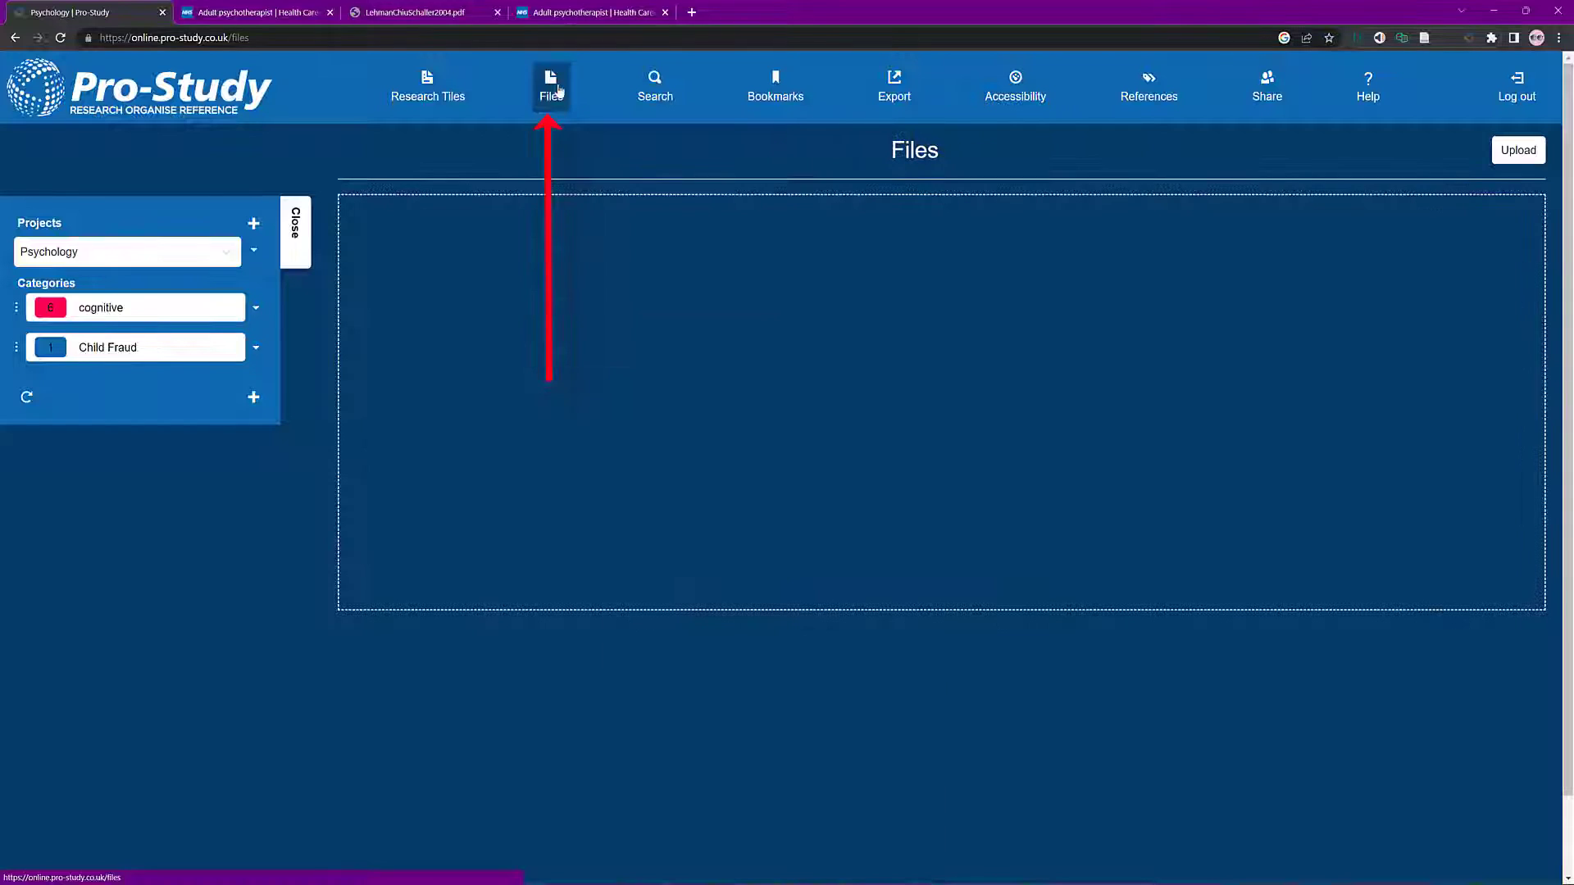
pyautogui.click(1517, 150)
pyautogui.click(879, 233)
pyautogui.click(882, 236)
pyautogui.click(924, 234)
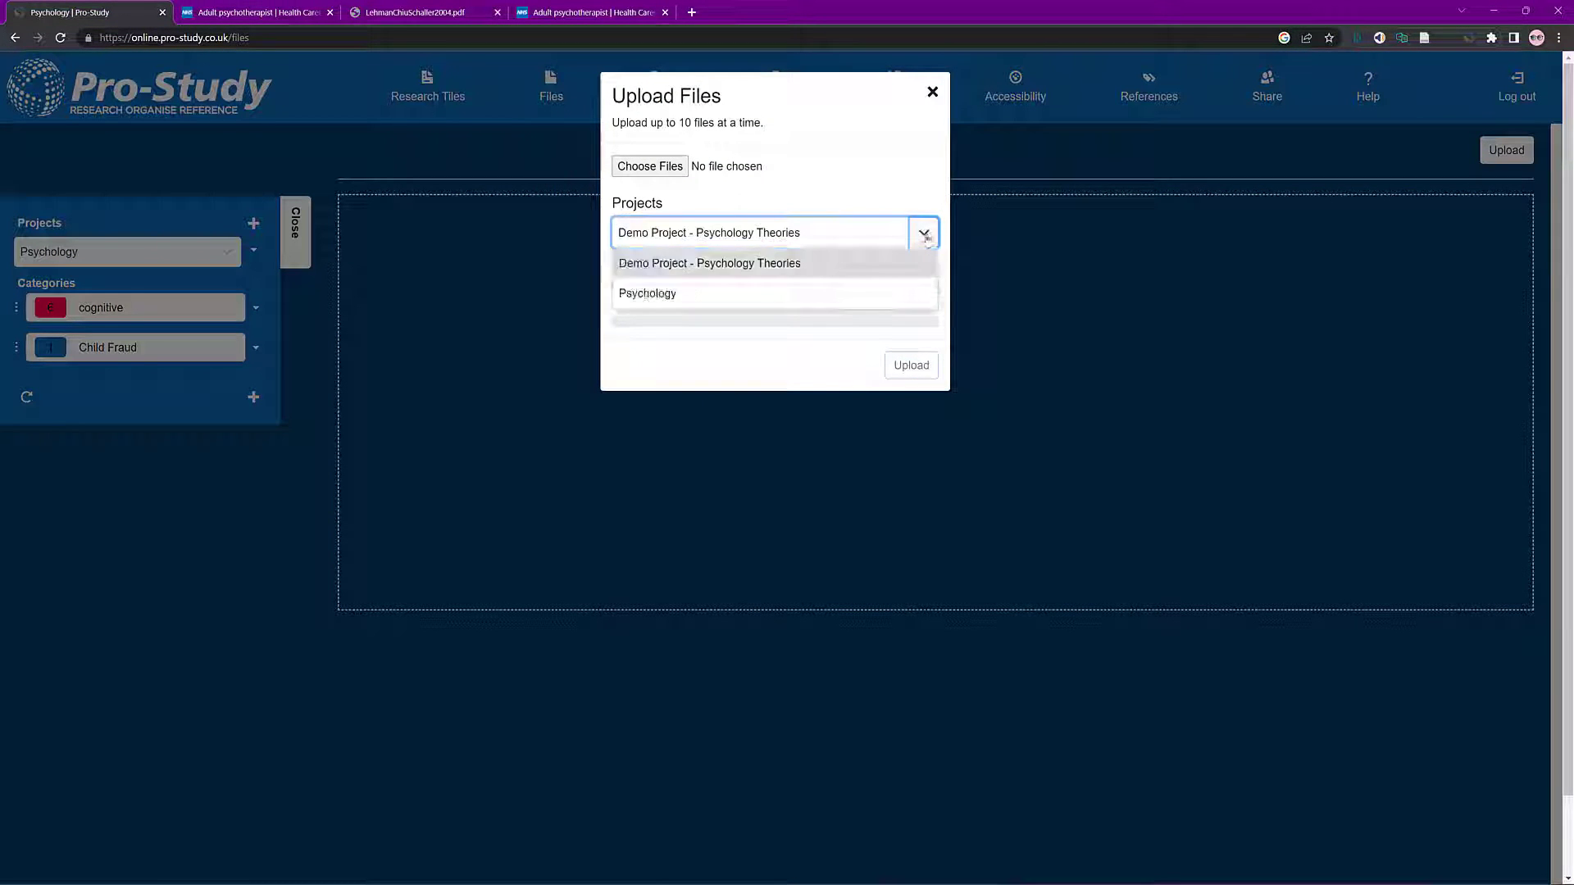
pyautogui.click(671, 292)
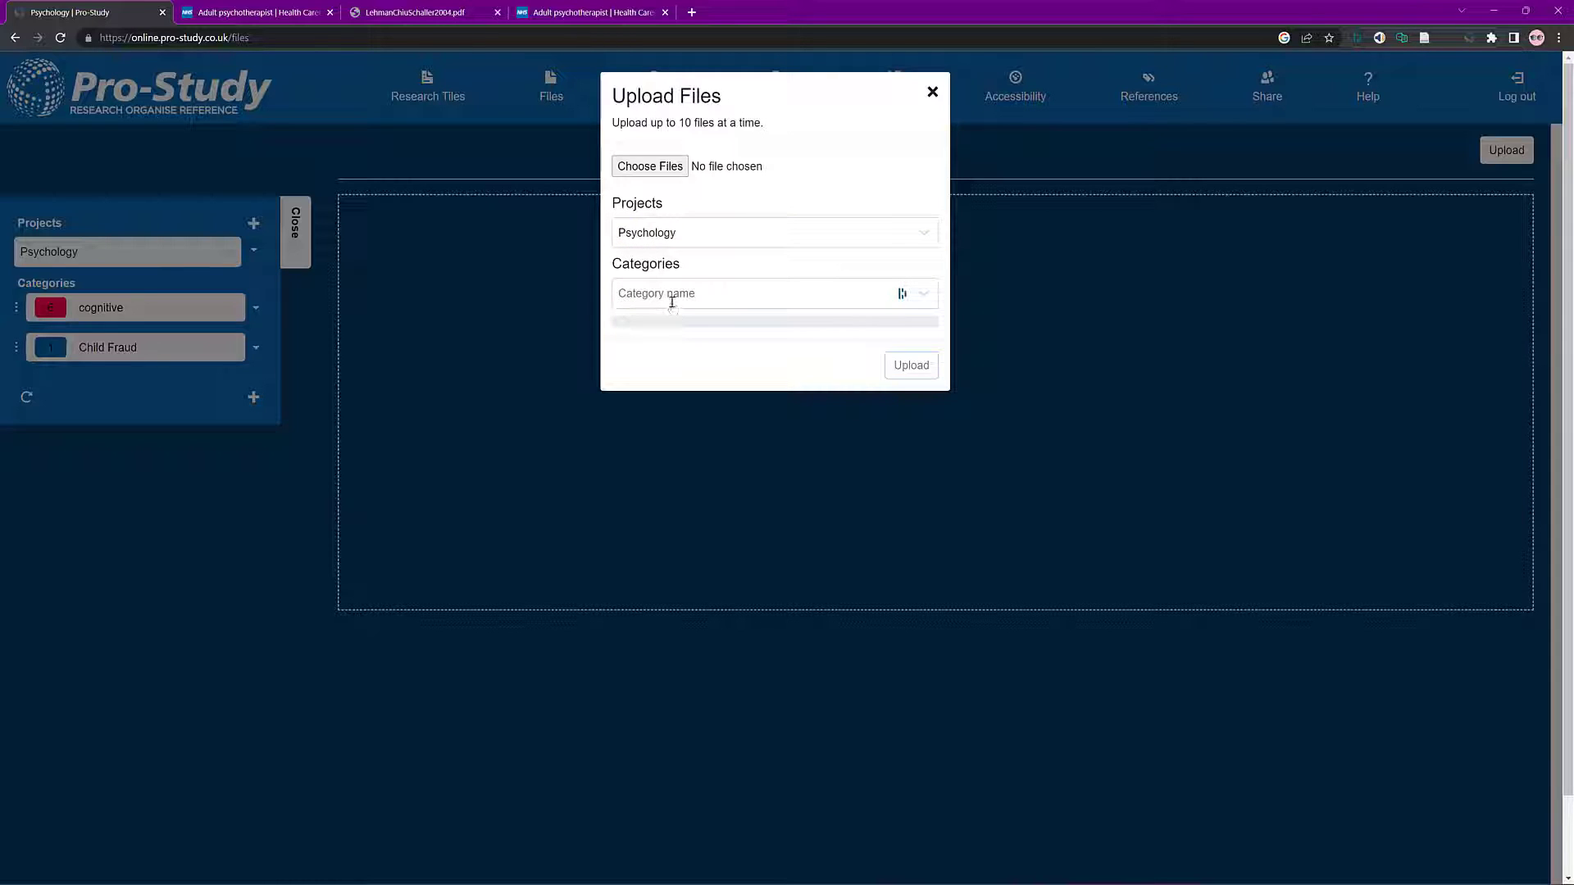
pyautogui.click(672, 294)
pyautogui.click(673, 336)
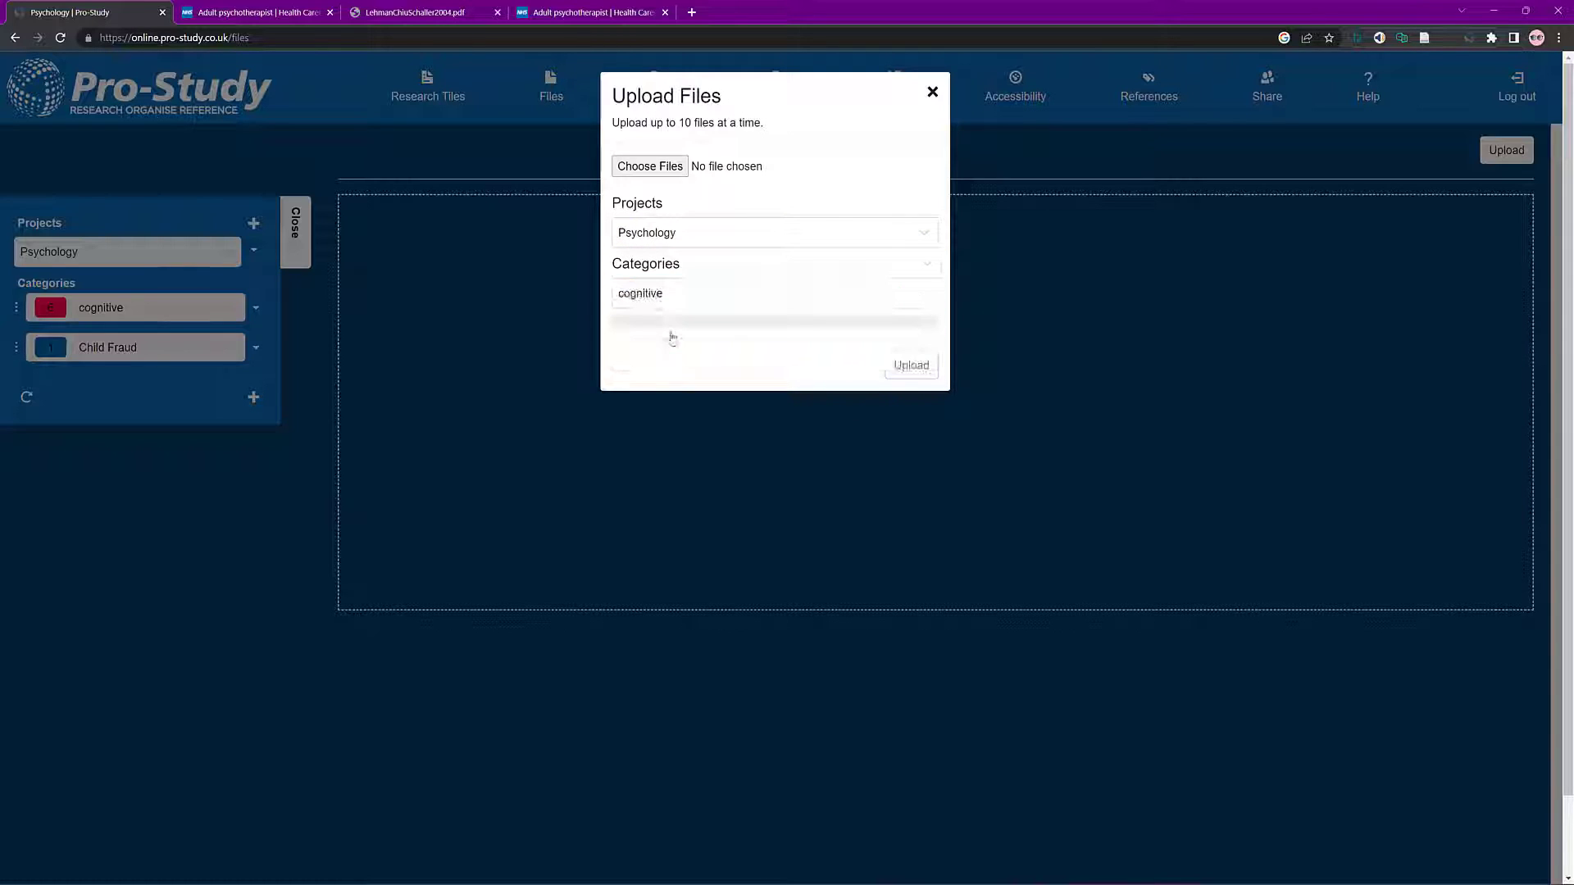
# Step: Choose the PDF from Downloads and upload it
pyautogui.click(649, 166)
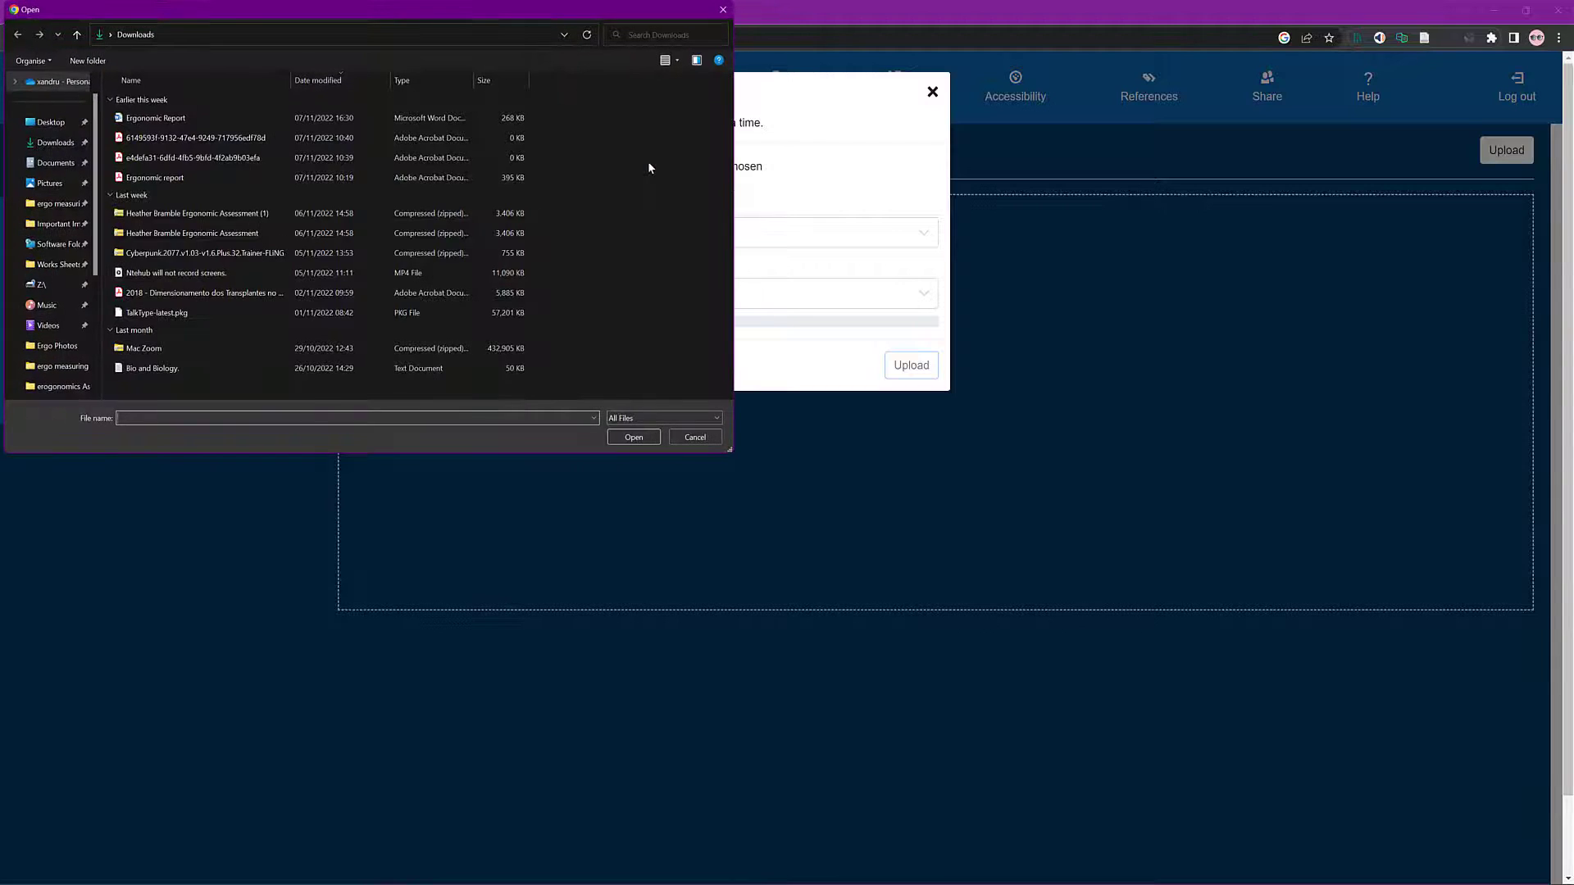
pyautogui.doubleClick(195, 138)
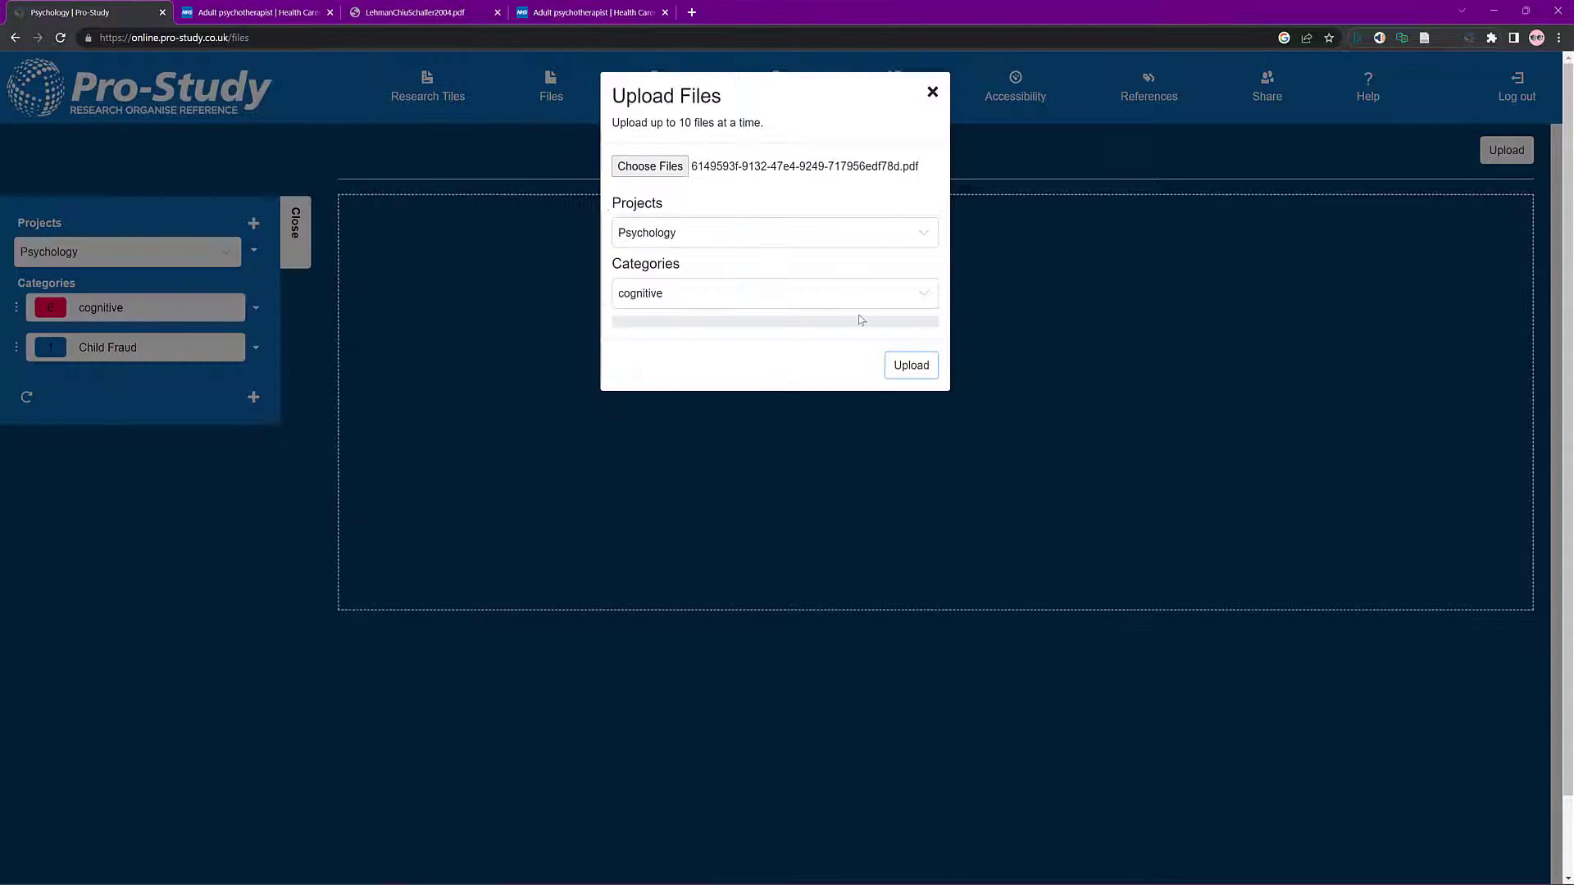
pyautogui.click(910, 365)
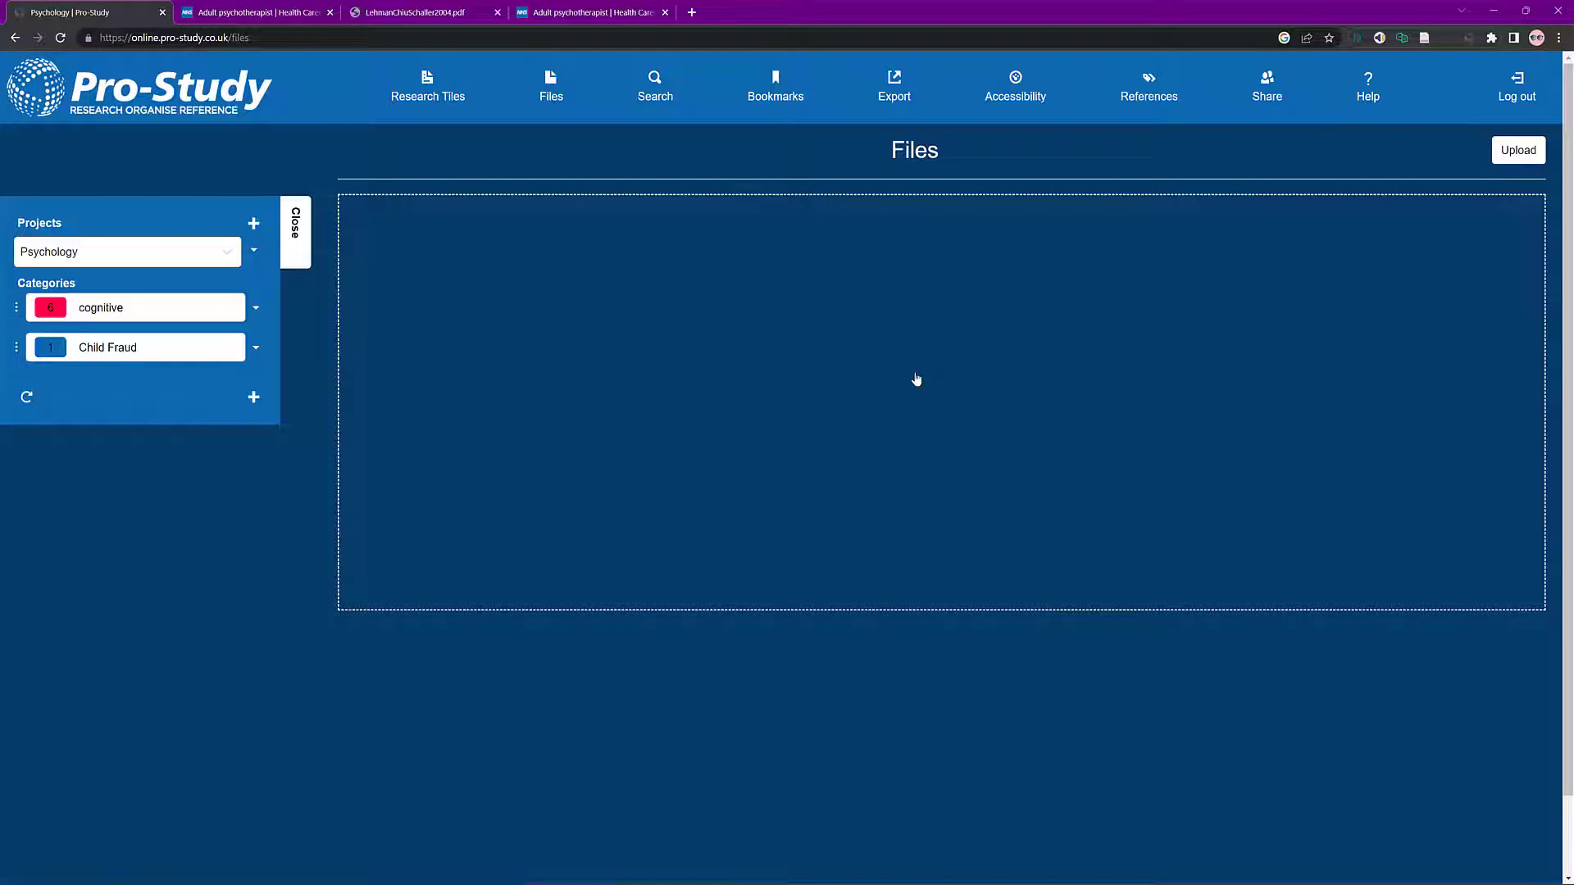
# Step: Filter bookmarks to the Psychology project to show LehmanChiuSchaller2004.pdf, then open Accessibility settings
pyautogui.click(654, 79)
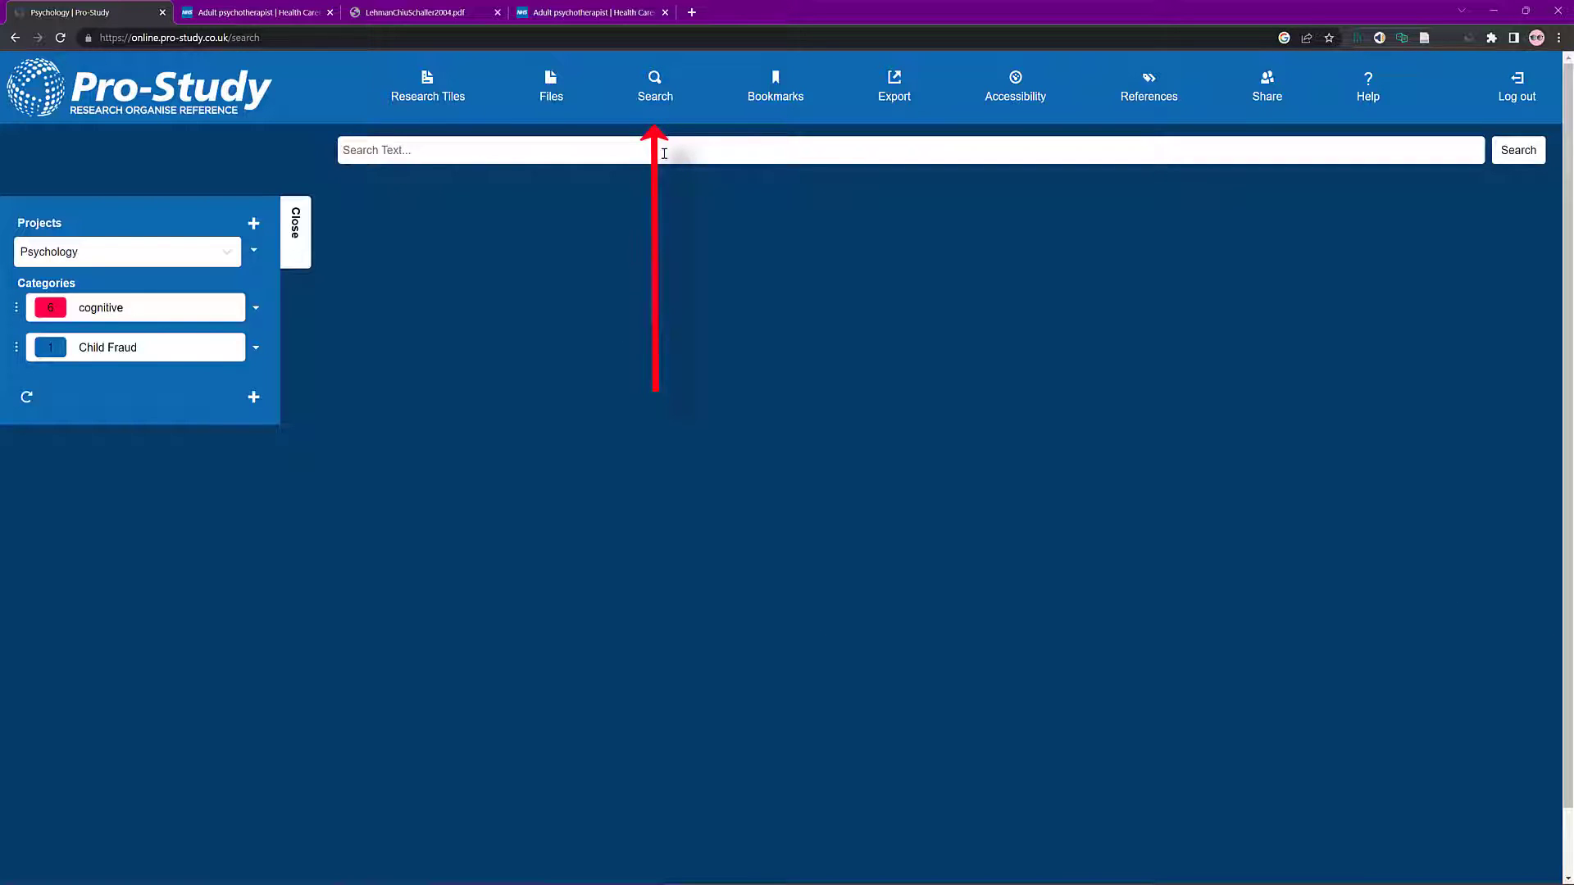
pyautogui.click(770, 89)
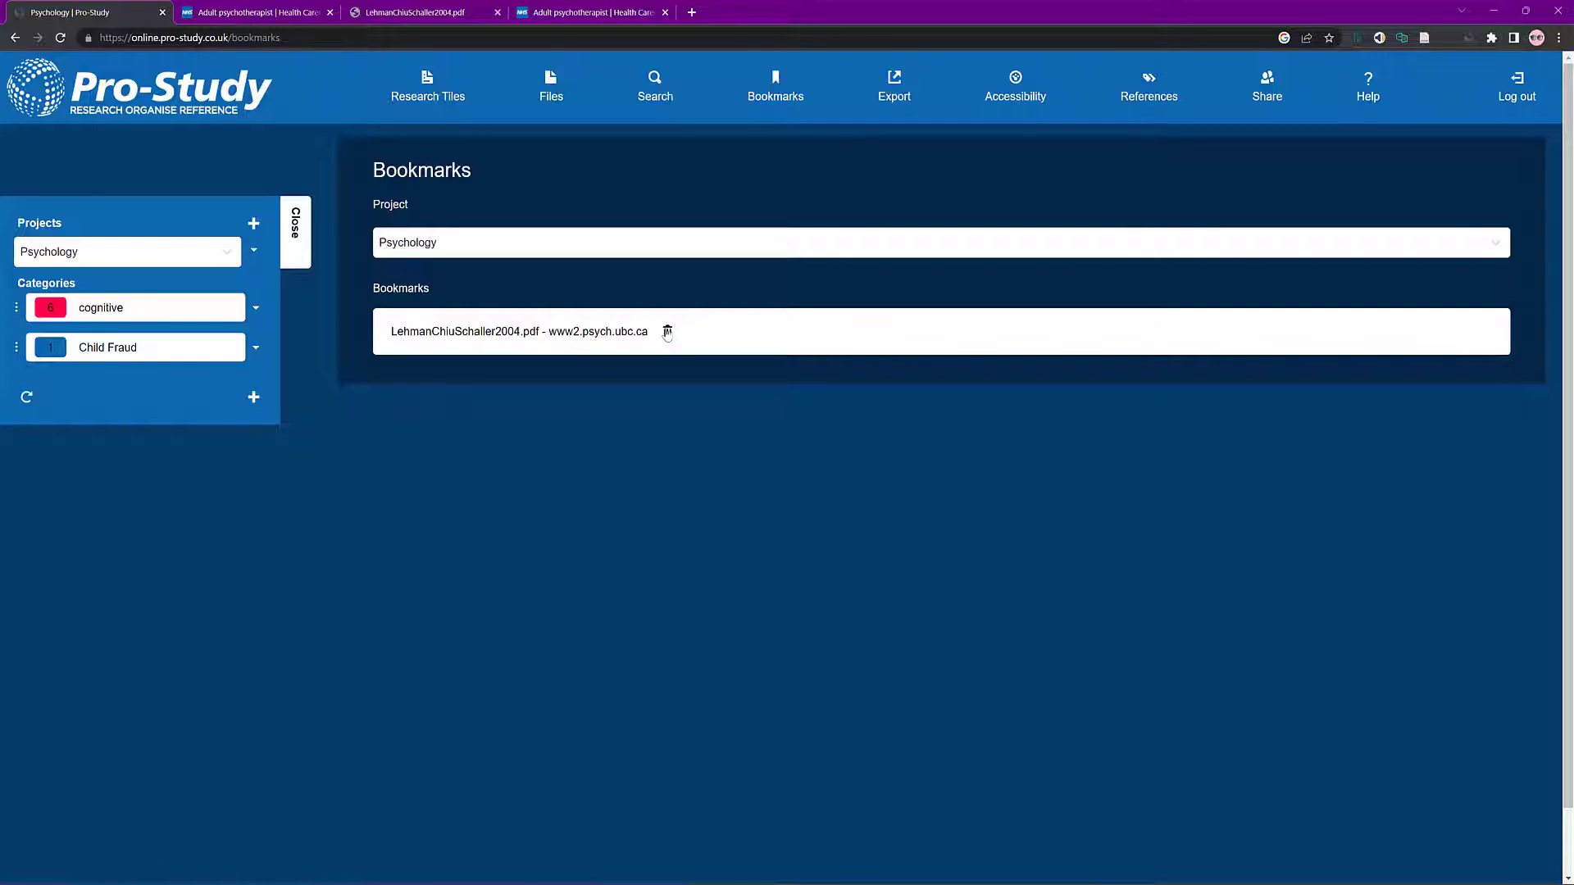
pyautogui.click(1497, 243)
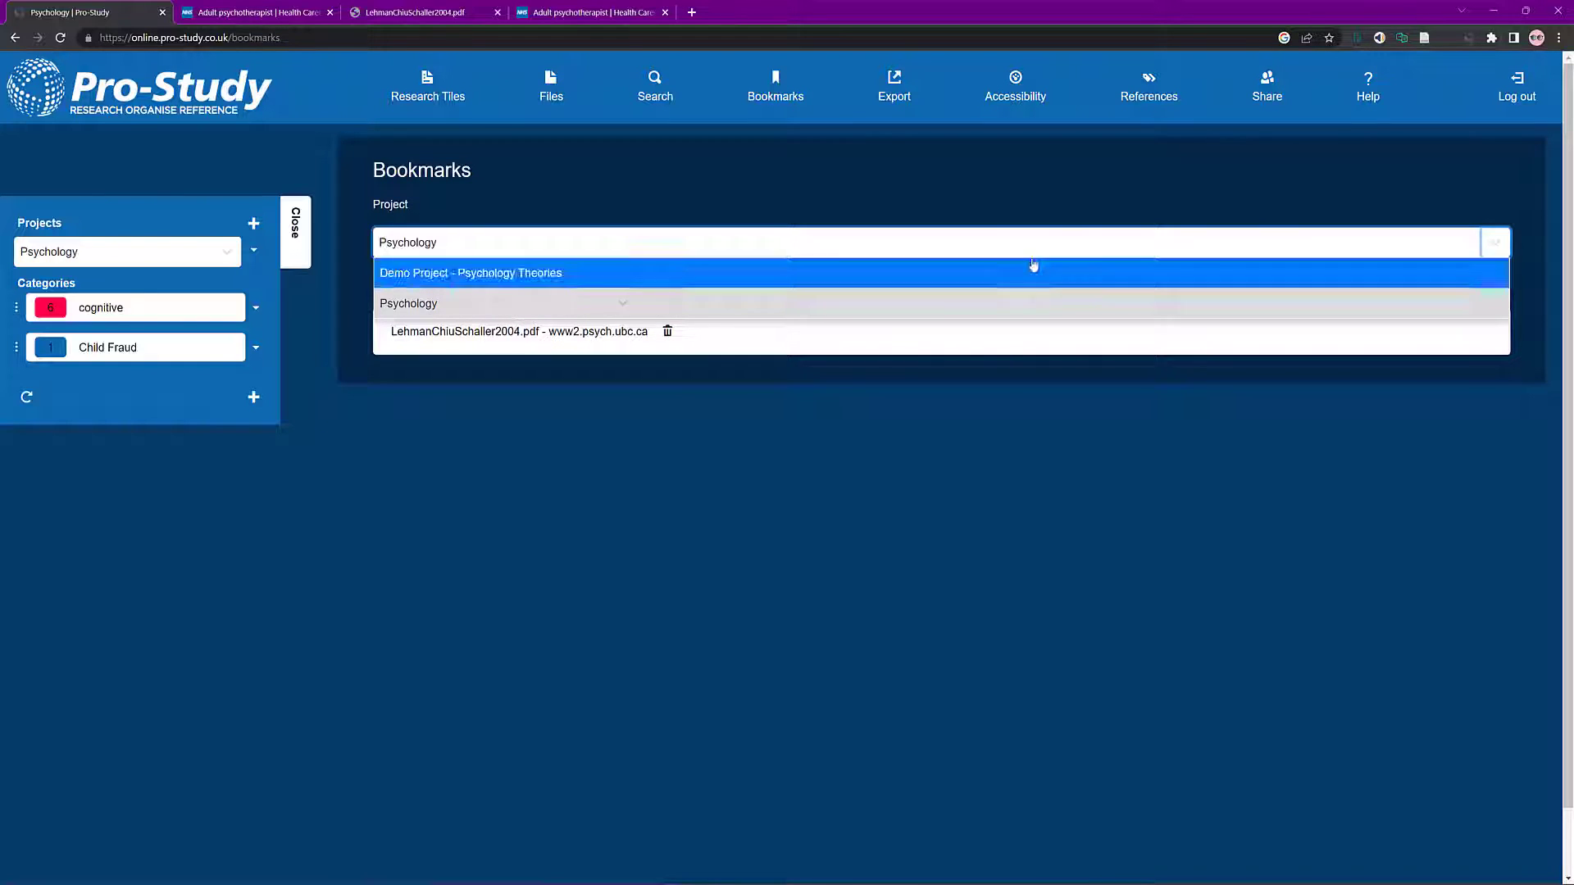
pyautogui.click(808, 278)
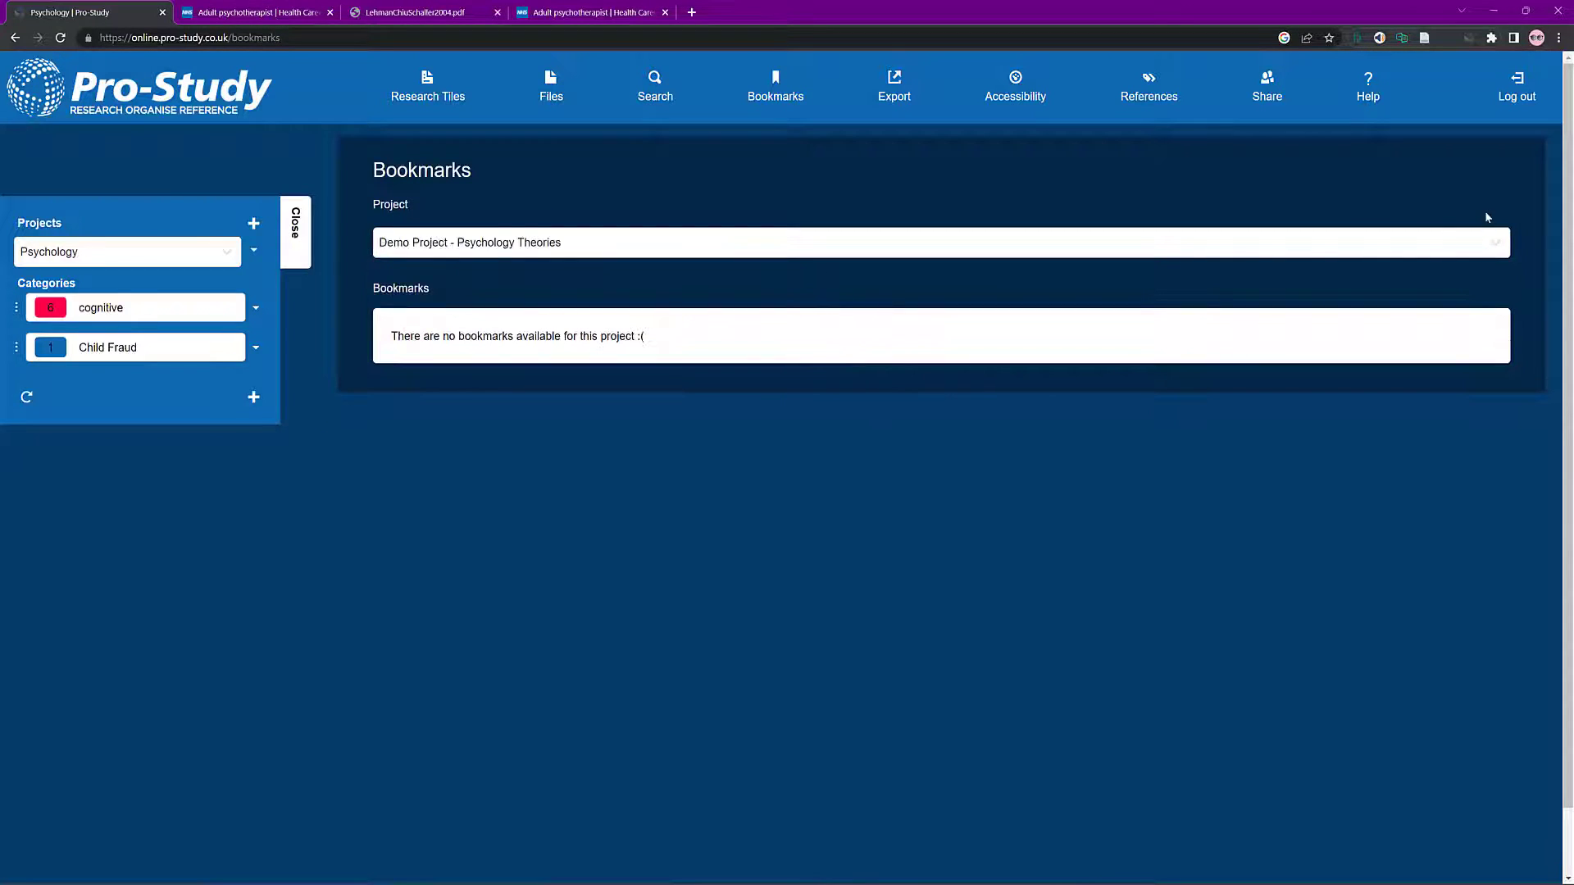
pyautogui.click(1497, 243)
pyautogui.click(755, 303)
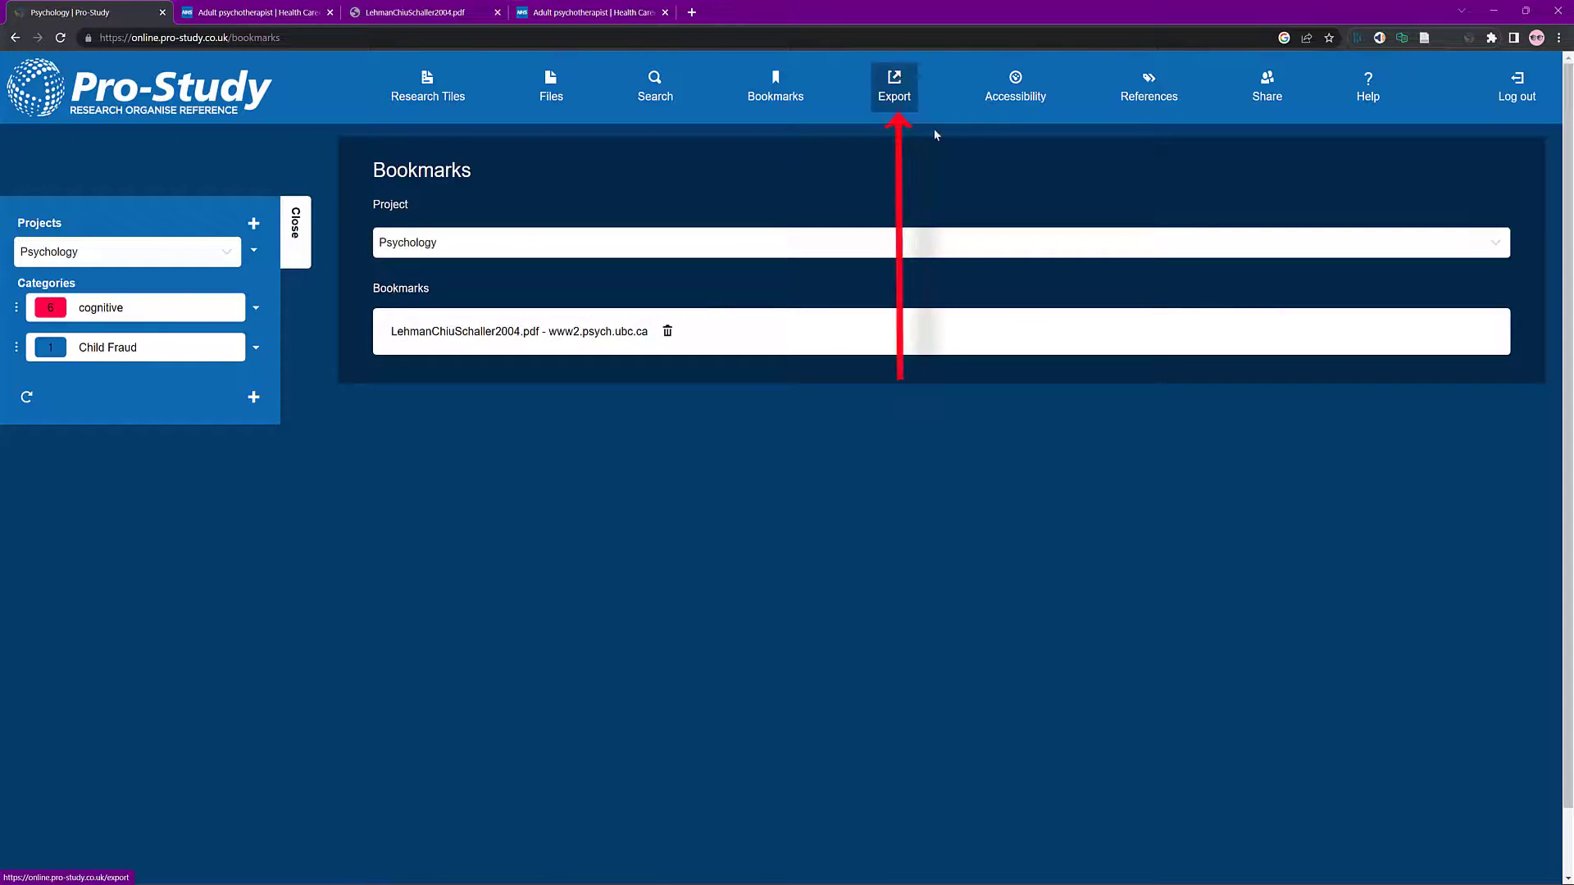
pyautogui.click(1015, 82)
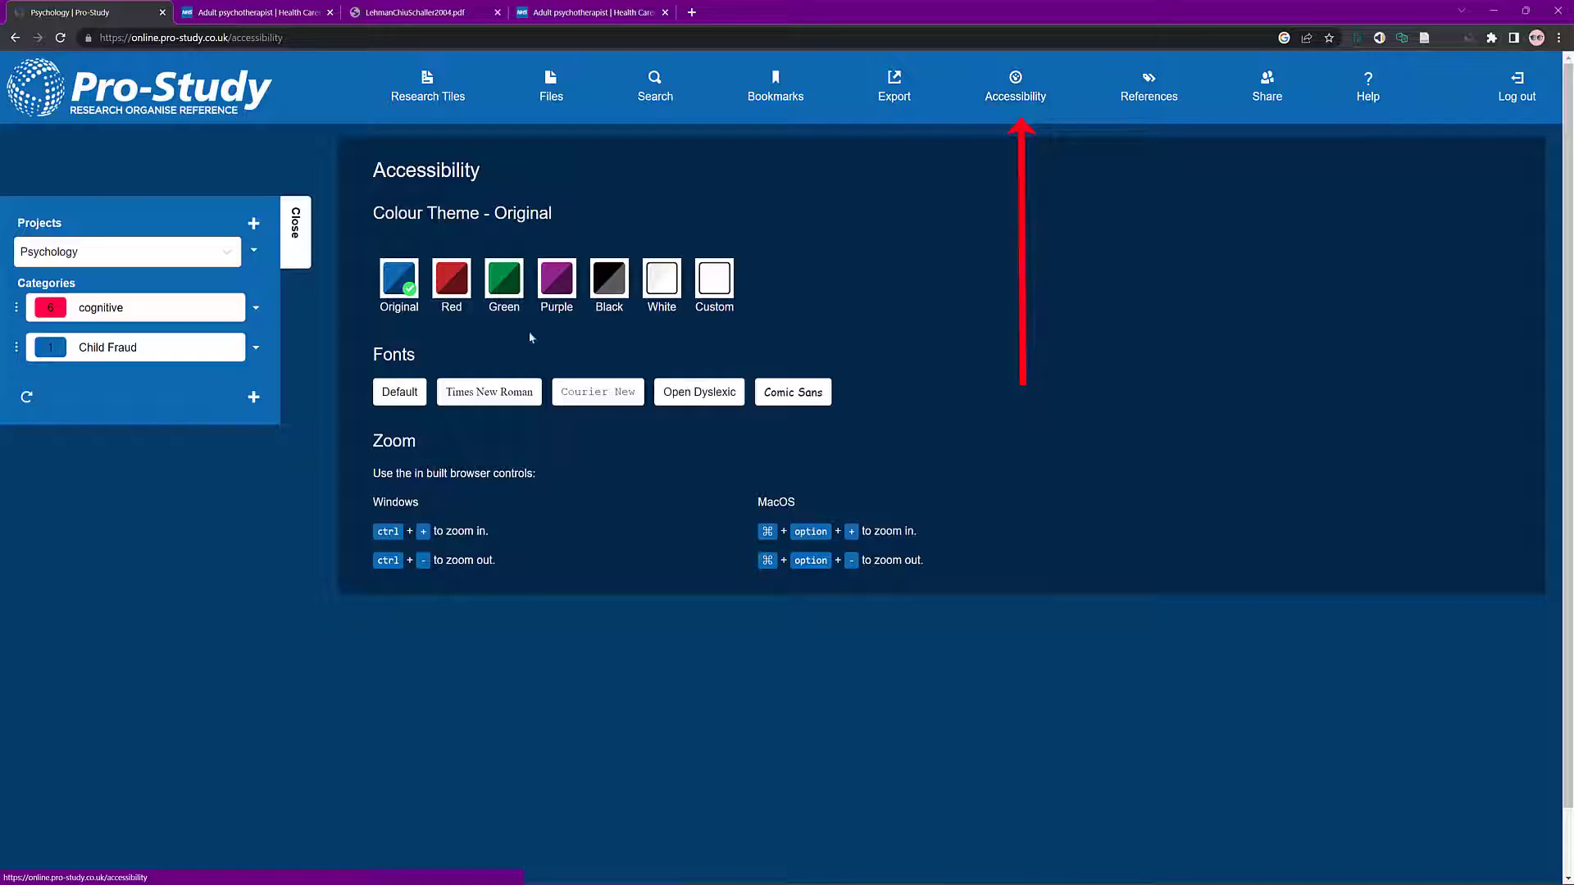
pyautogui.click(443, 287)
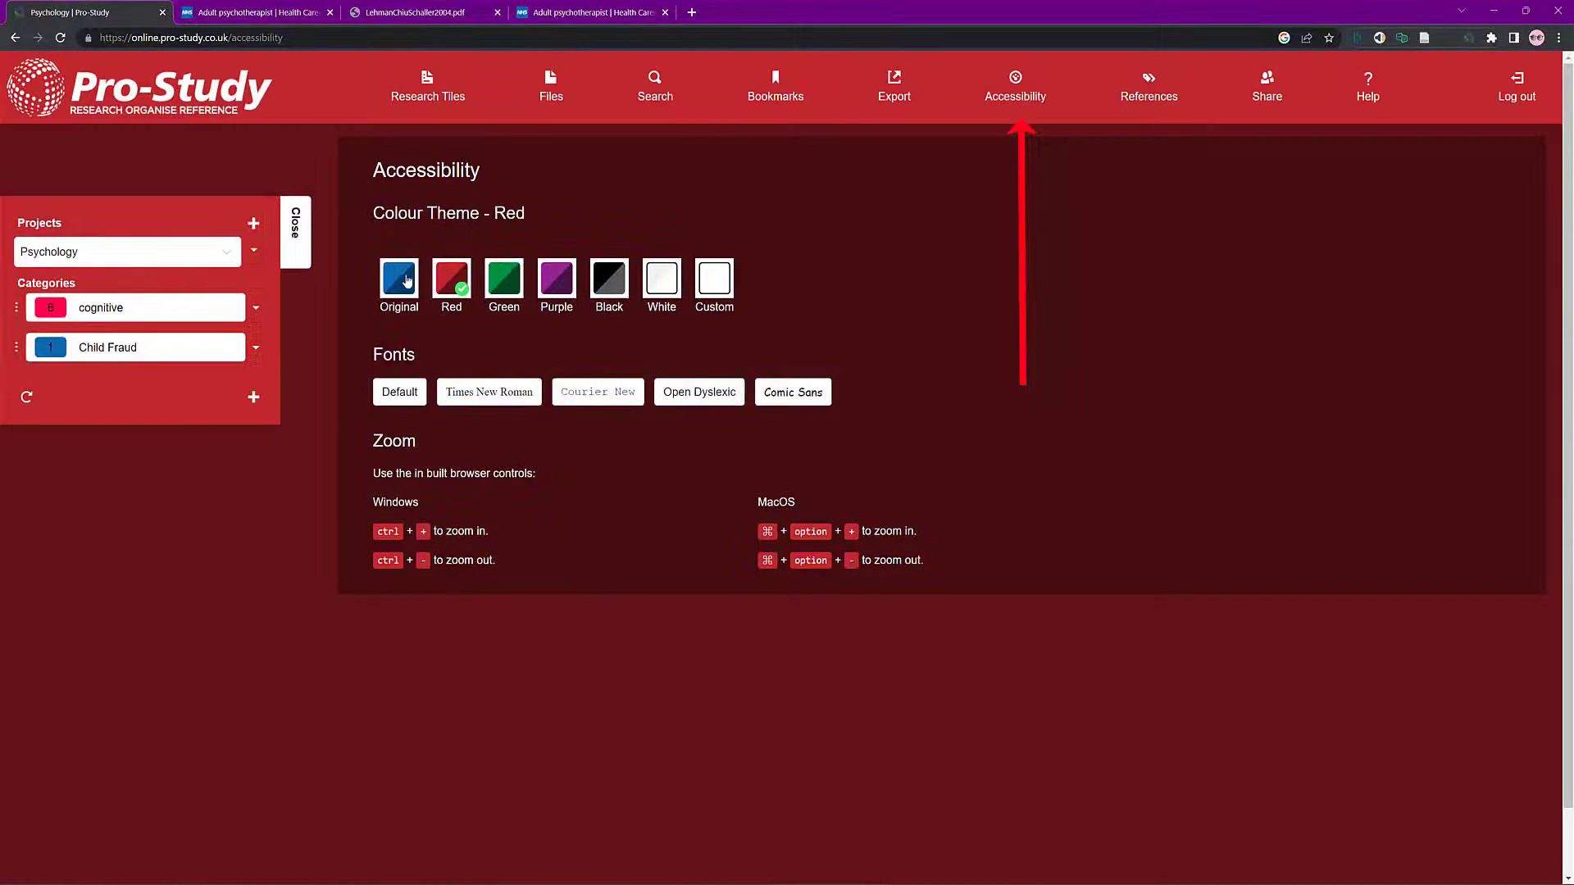
pyautogui.click(520, 282)
pyautogui.click(399, 279)
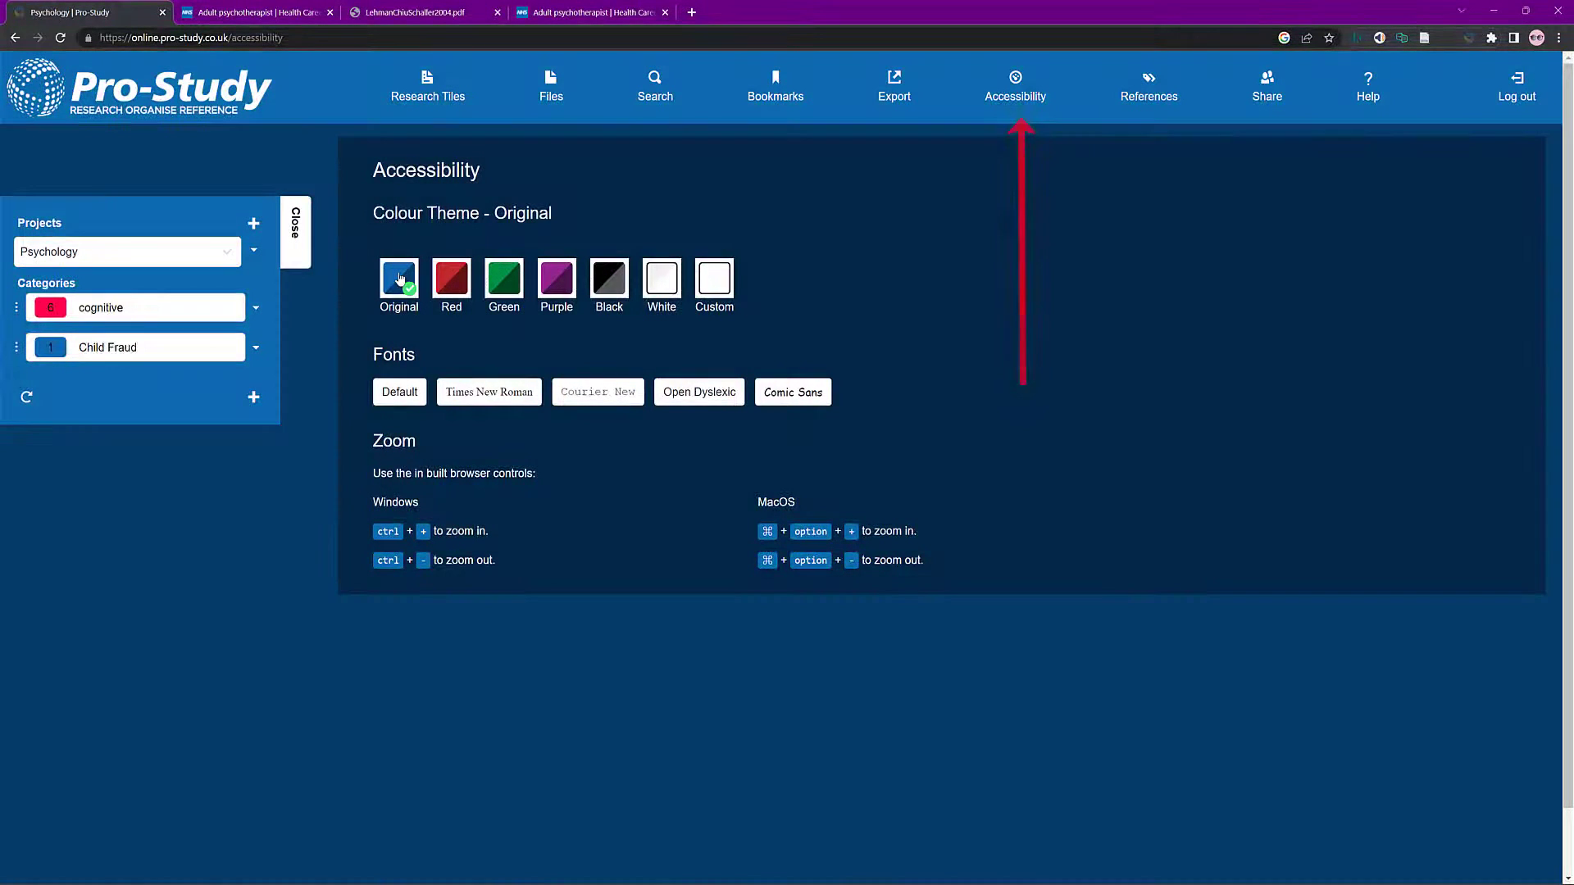
pyautogui.click(490, 399)
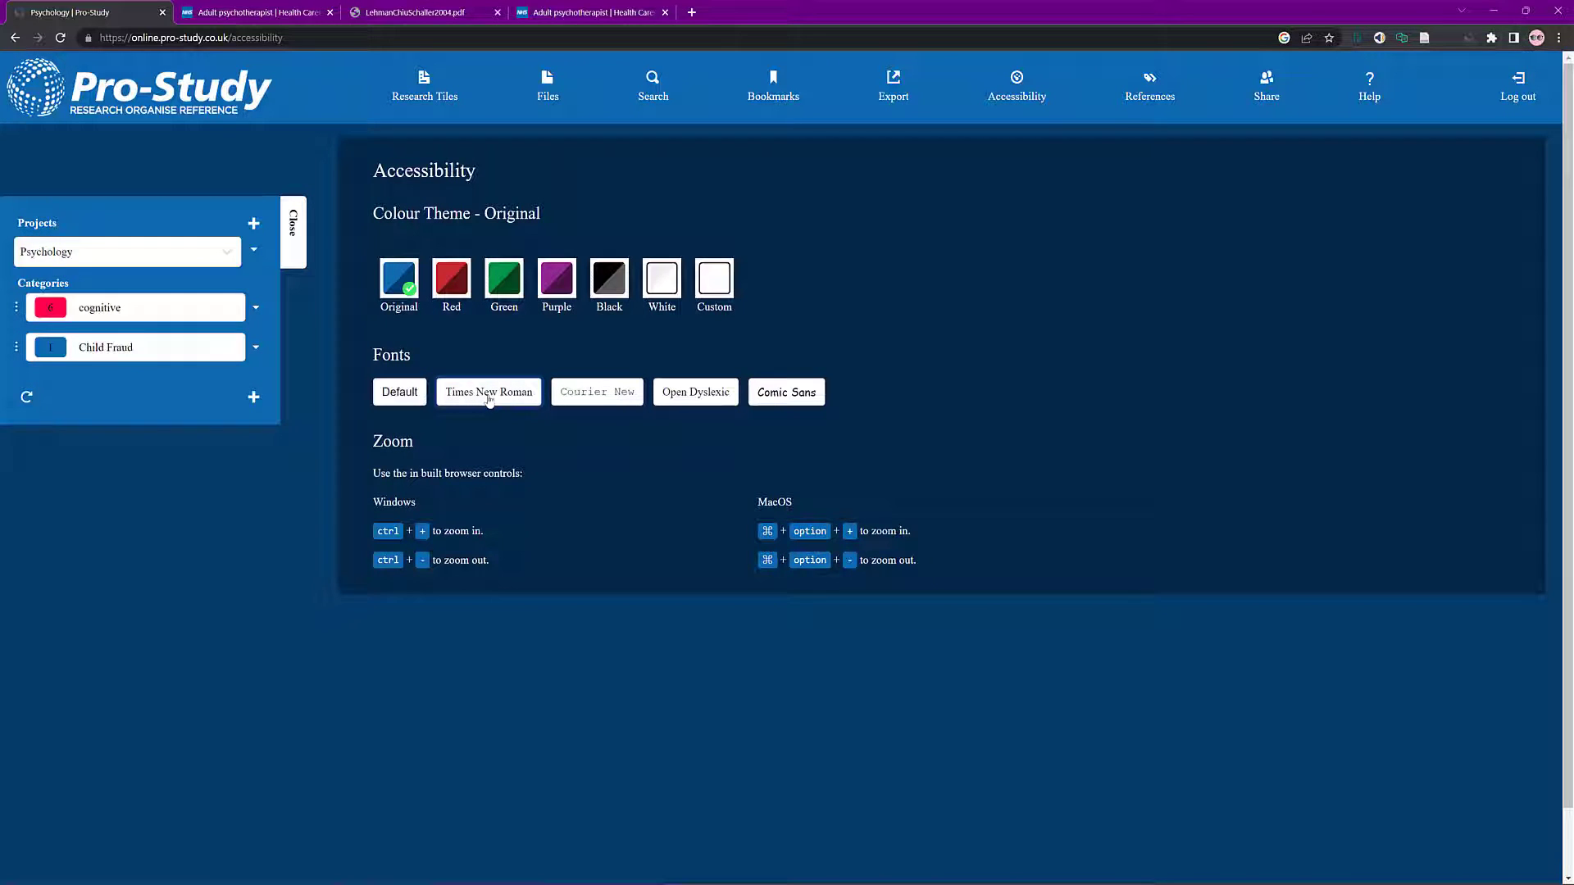
pyautogui.click(611, 397)
pyautogui.click(695, 393)
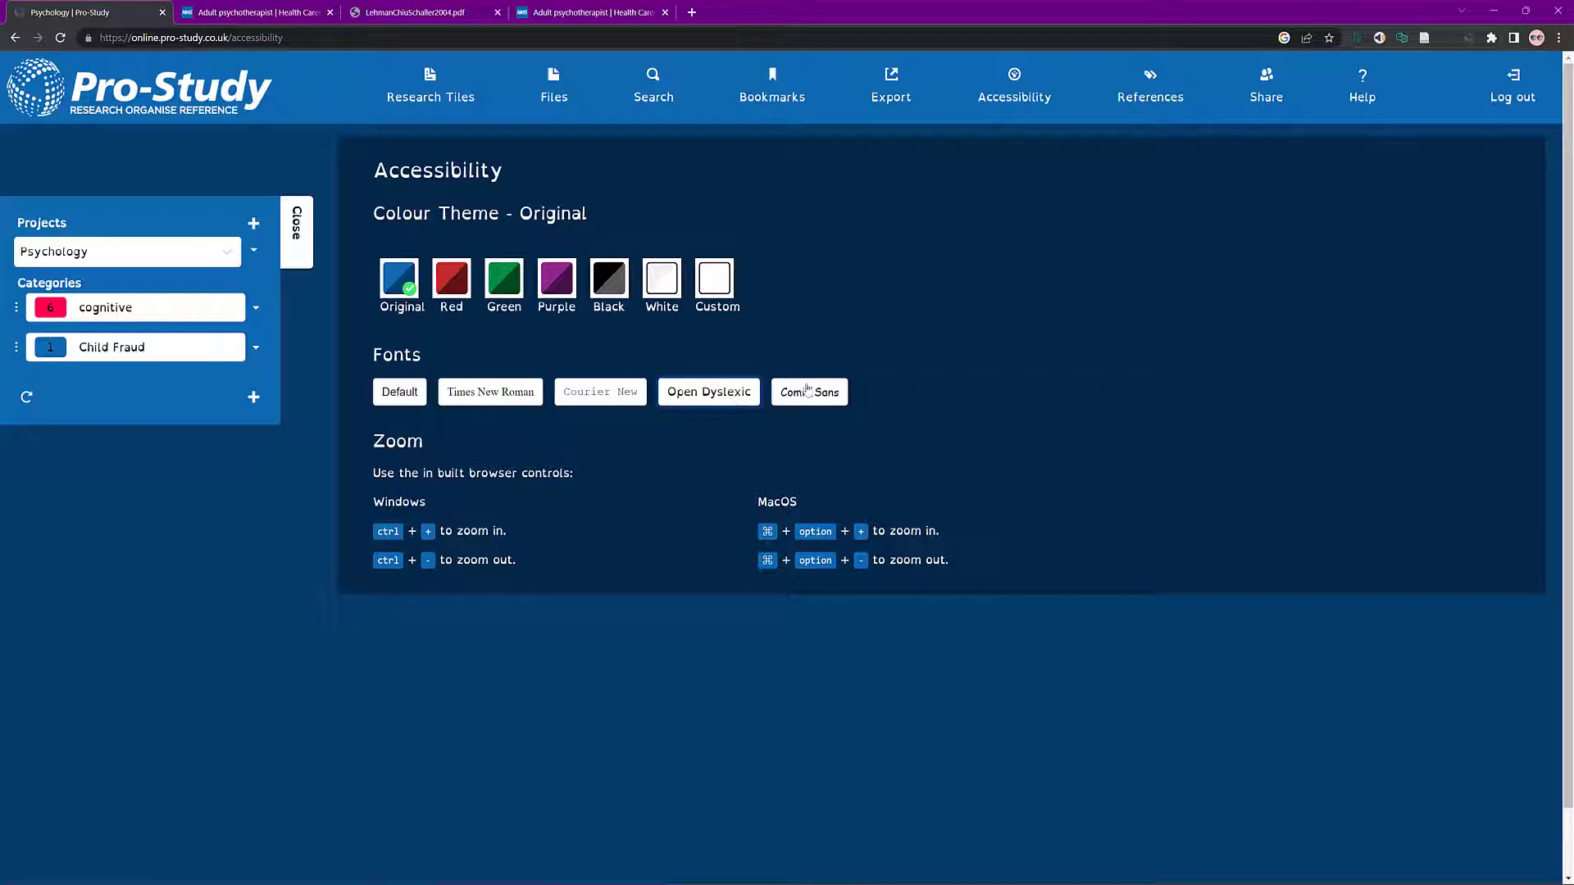
pyautogui.click(812, 398)
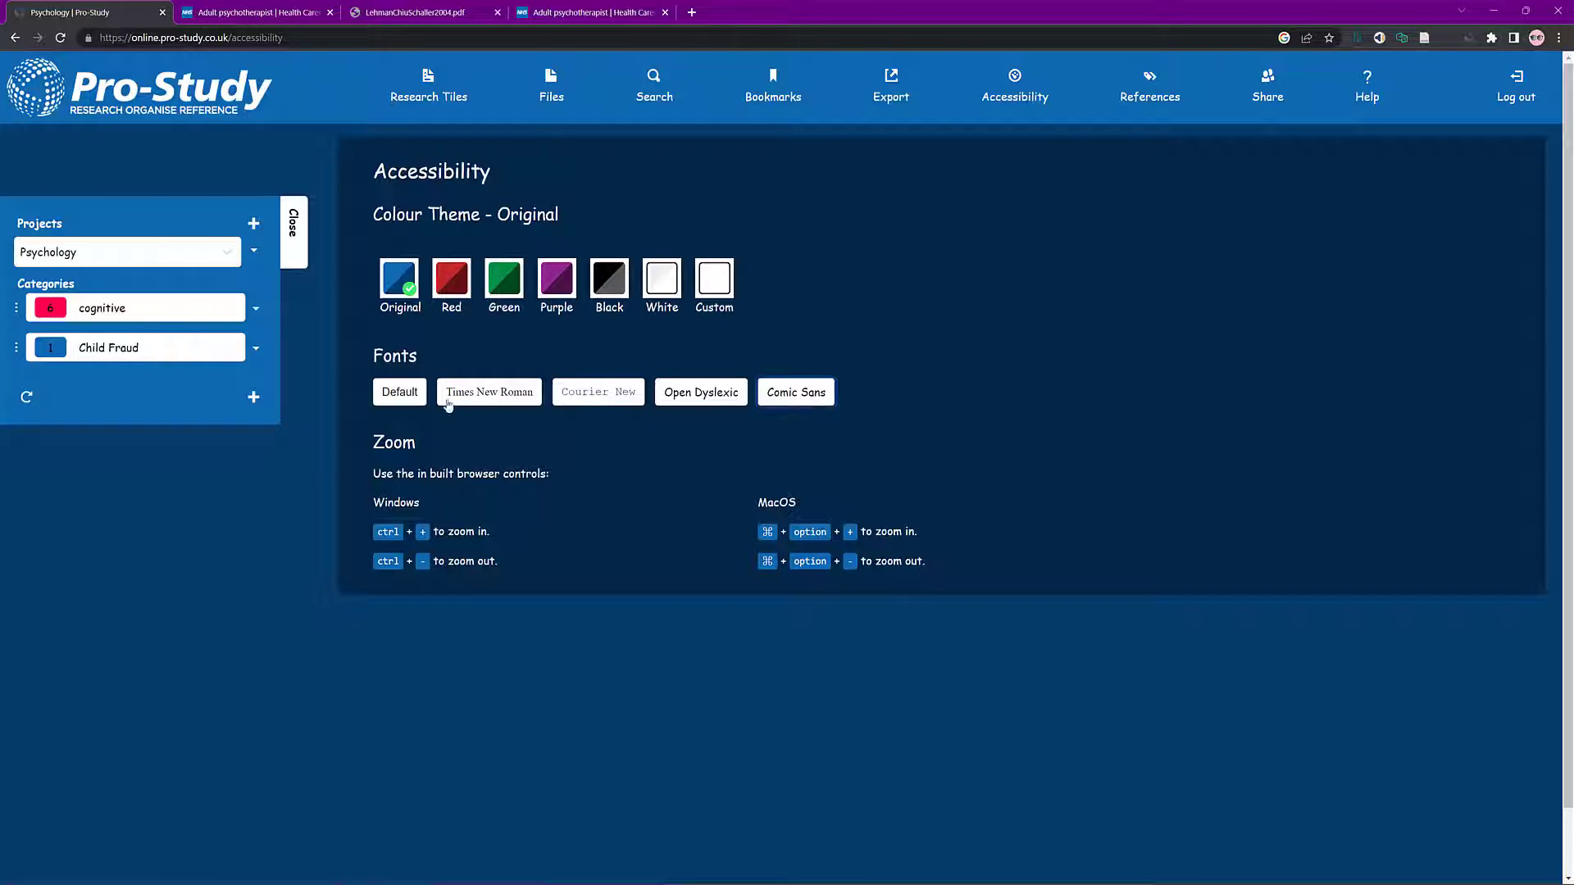
pyautogui.click(395, 387)
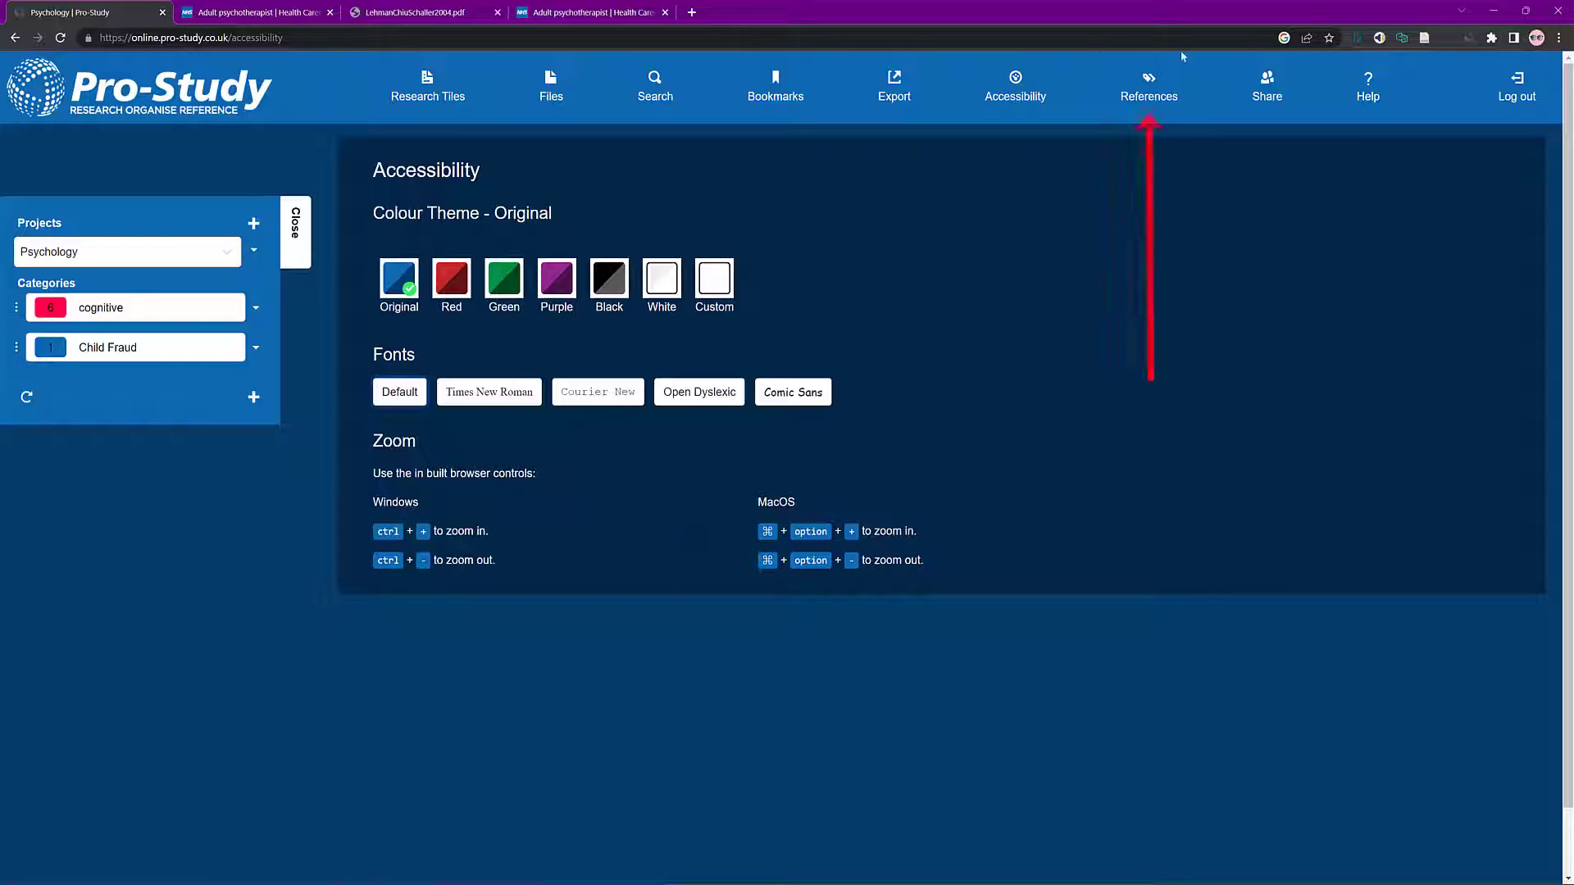
pyautogui.click(1142, 83)
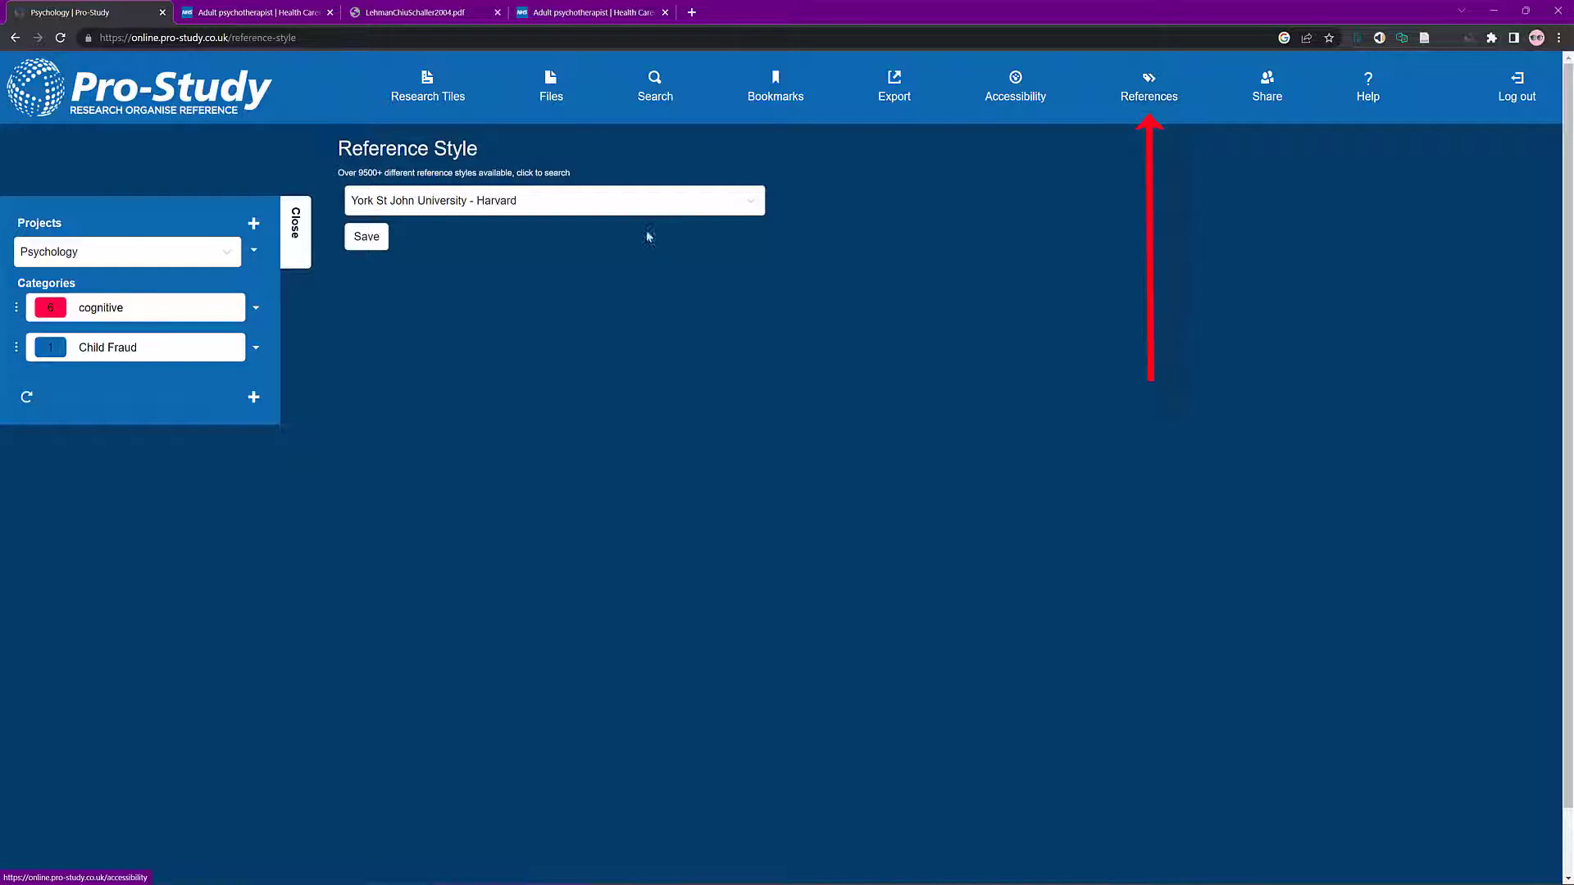
# Step: Replace the reference style with Cite Them Right 10th edition - Harvard, found by searching 'cite', and save it
pyautogui.click(751, 206)
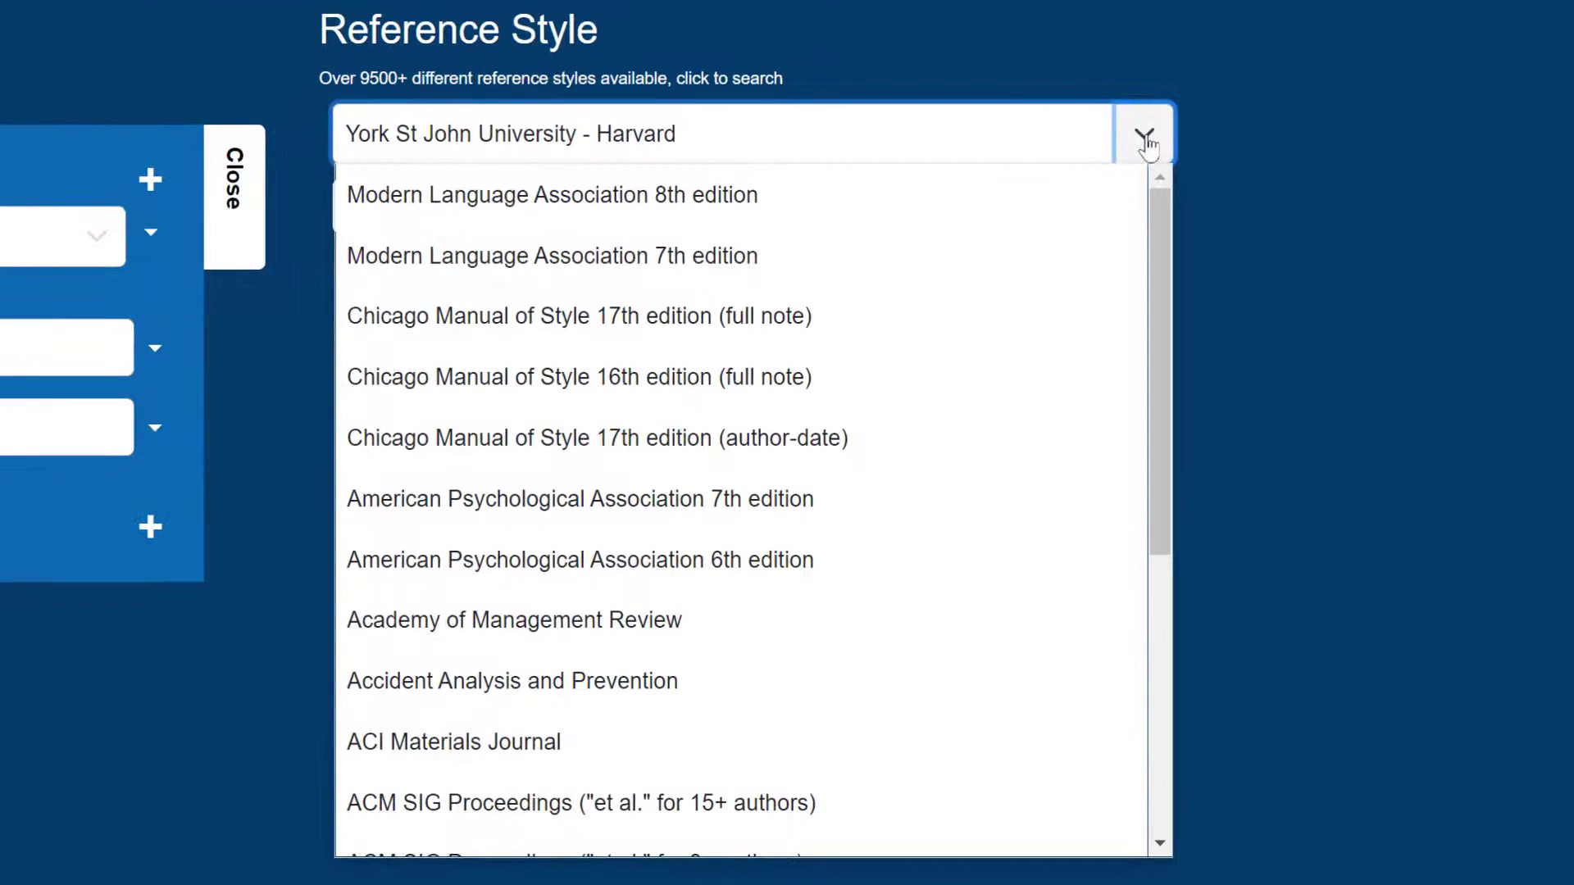
pyautogui.moveTo(1159, 247); pyautogui.dragTo(1143, 673)
pyautogui.scroll(1, 1144, 517)
pyautogui.scroll(-1, 1153, 725)
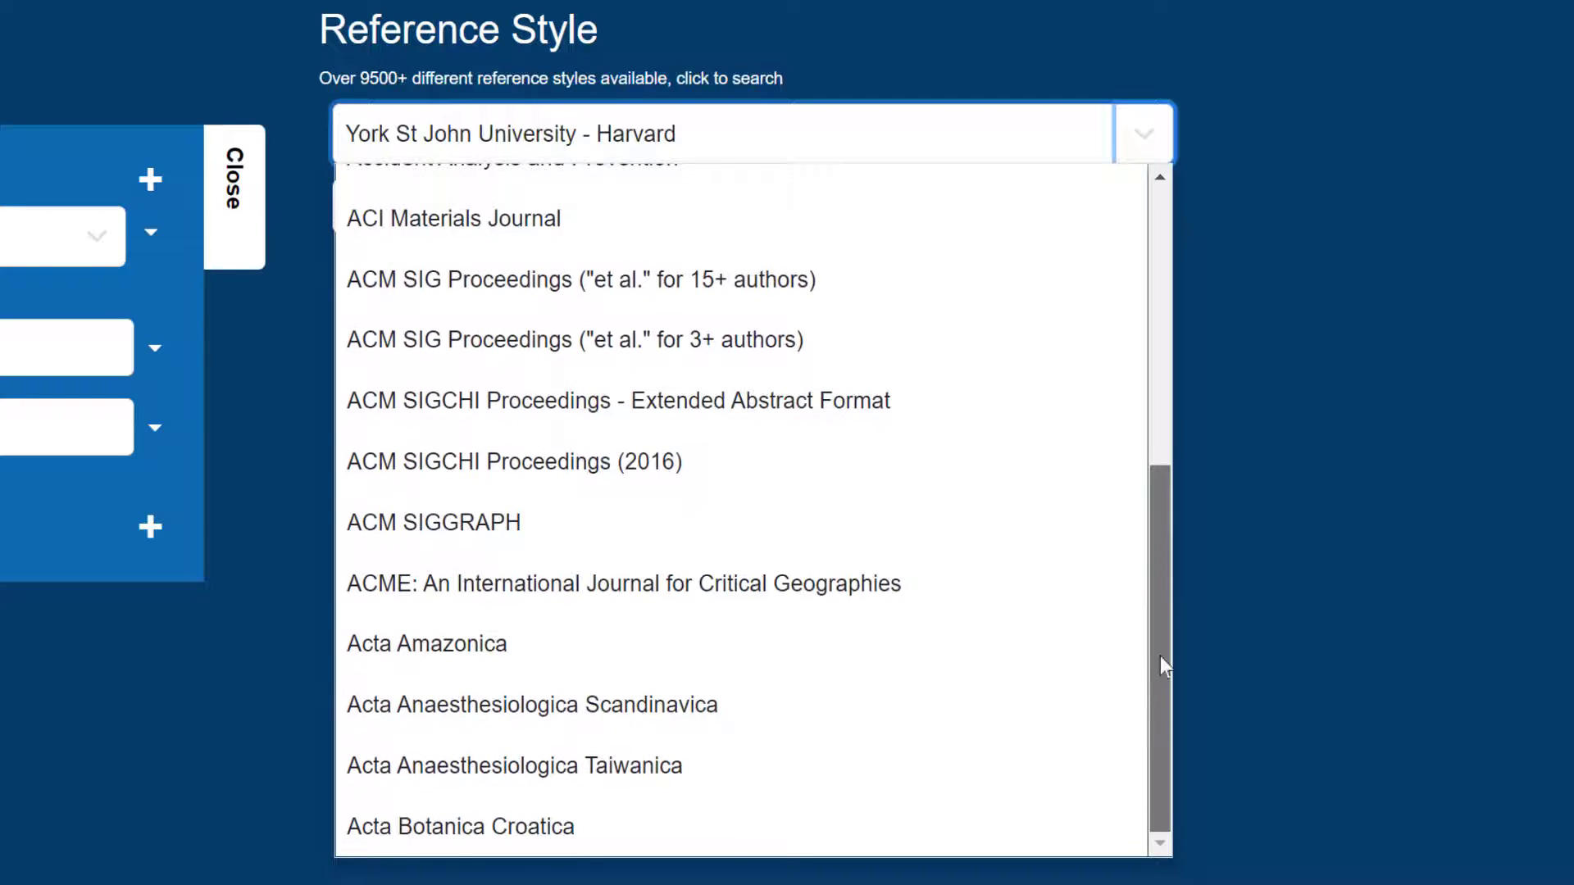
pyautogui.moveTo(1152, 725); pyautogui.dragTo(837, 99)
pyautogui.moveTo(720, 133); pyautogui.dragTo(257, 125)
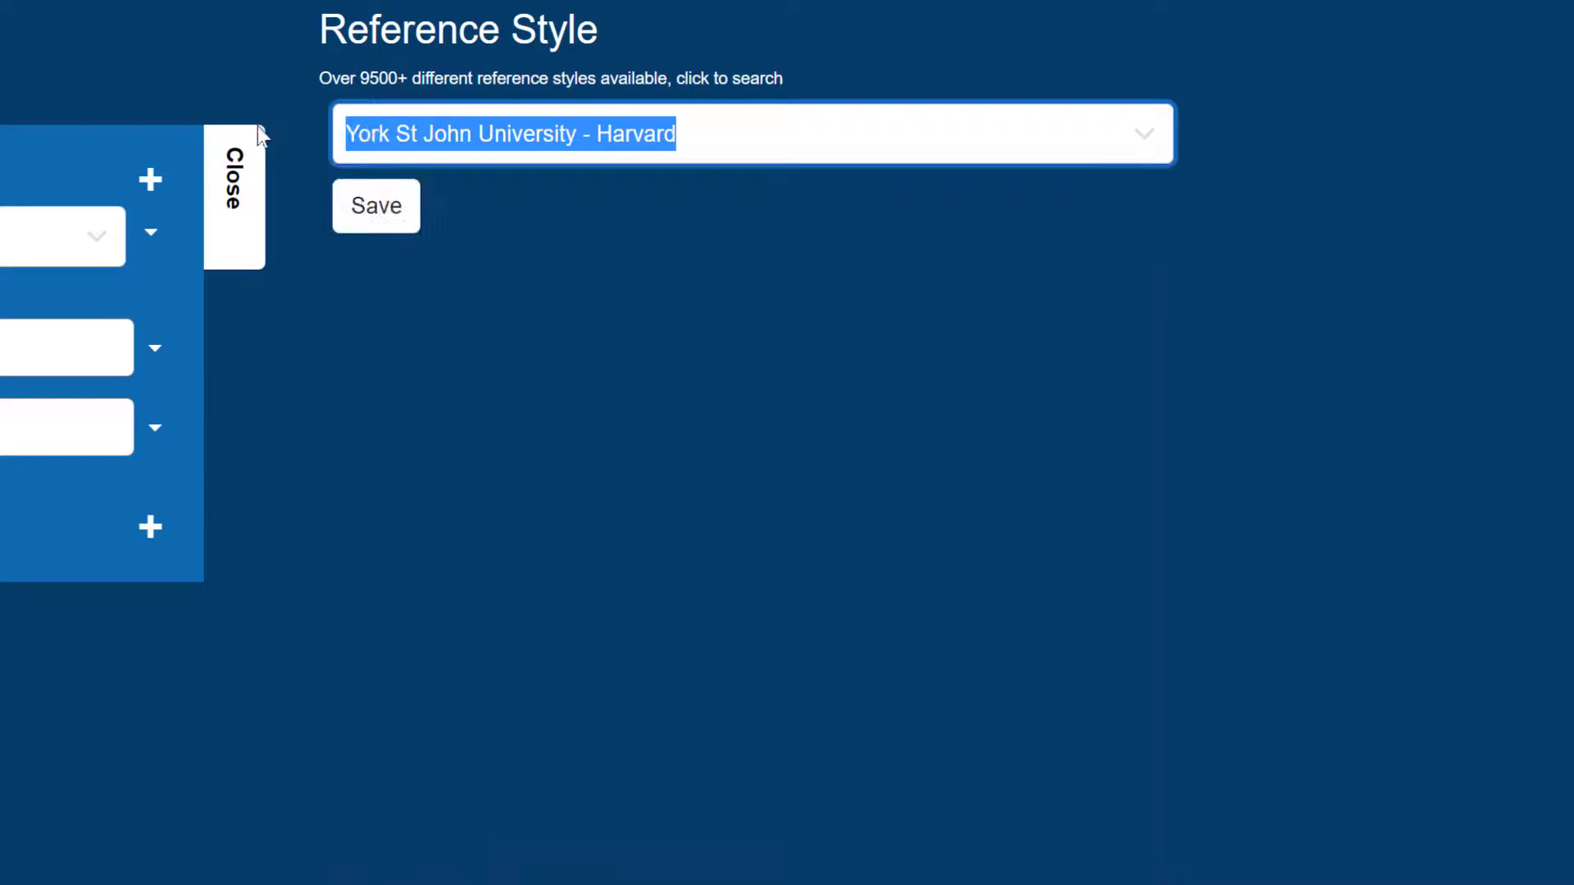
pyautogui.press('BackSpace')
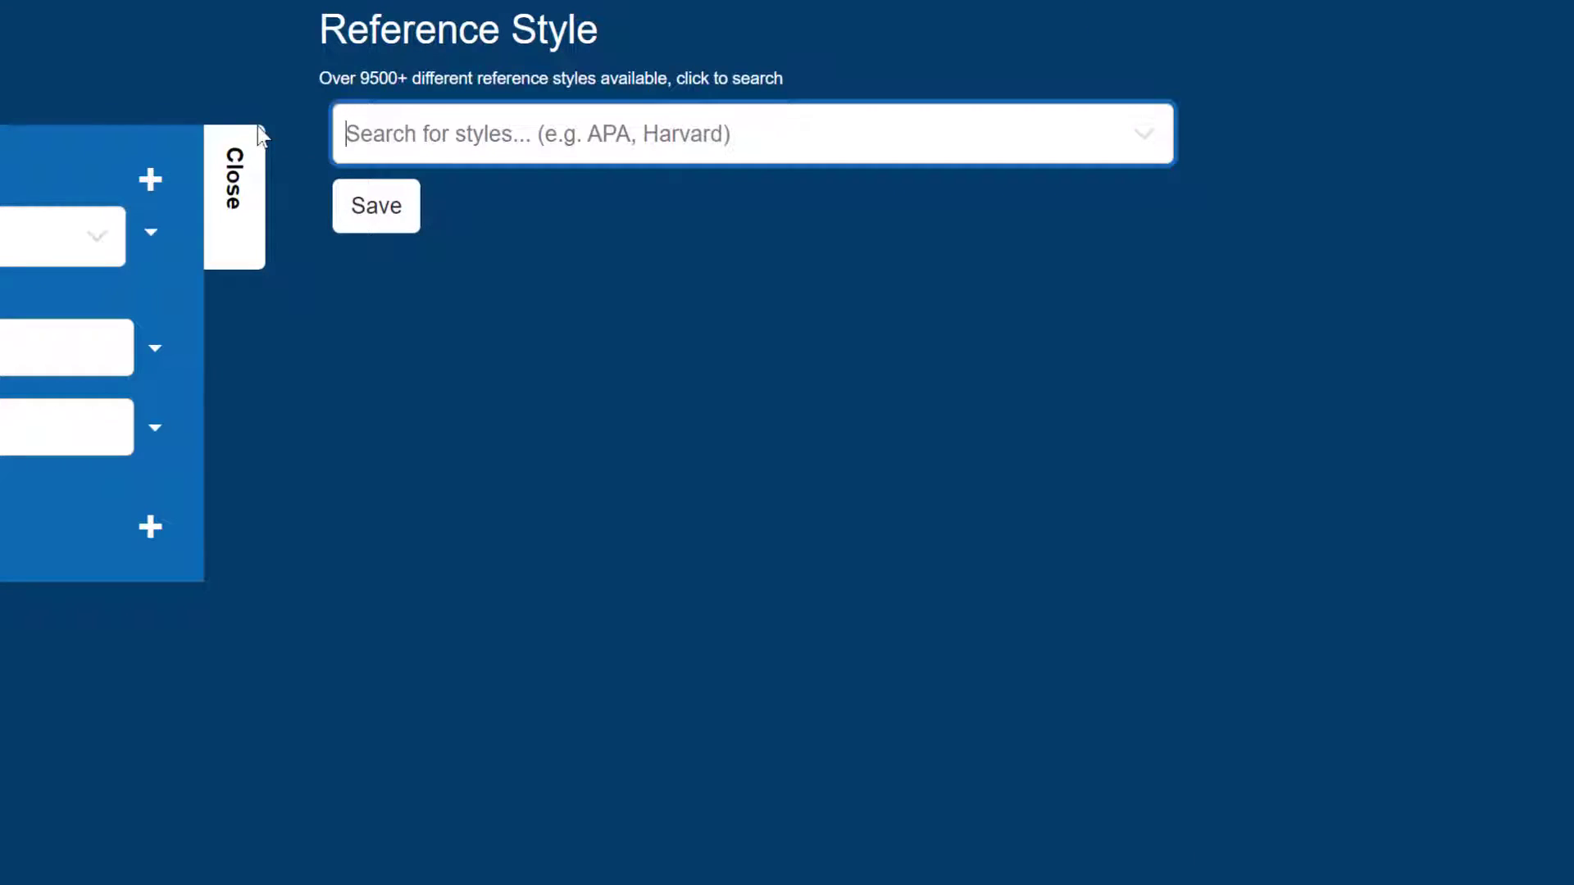
pyautogui.write('cite')
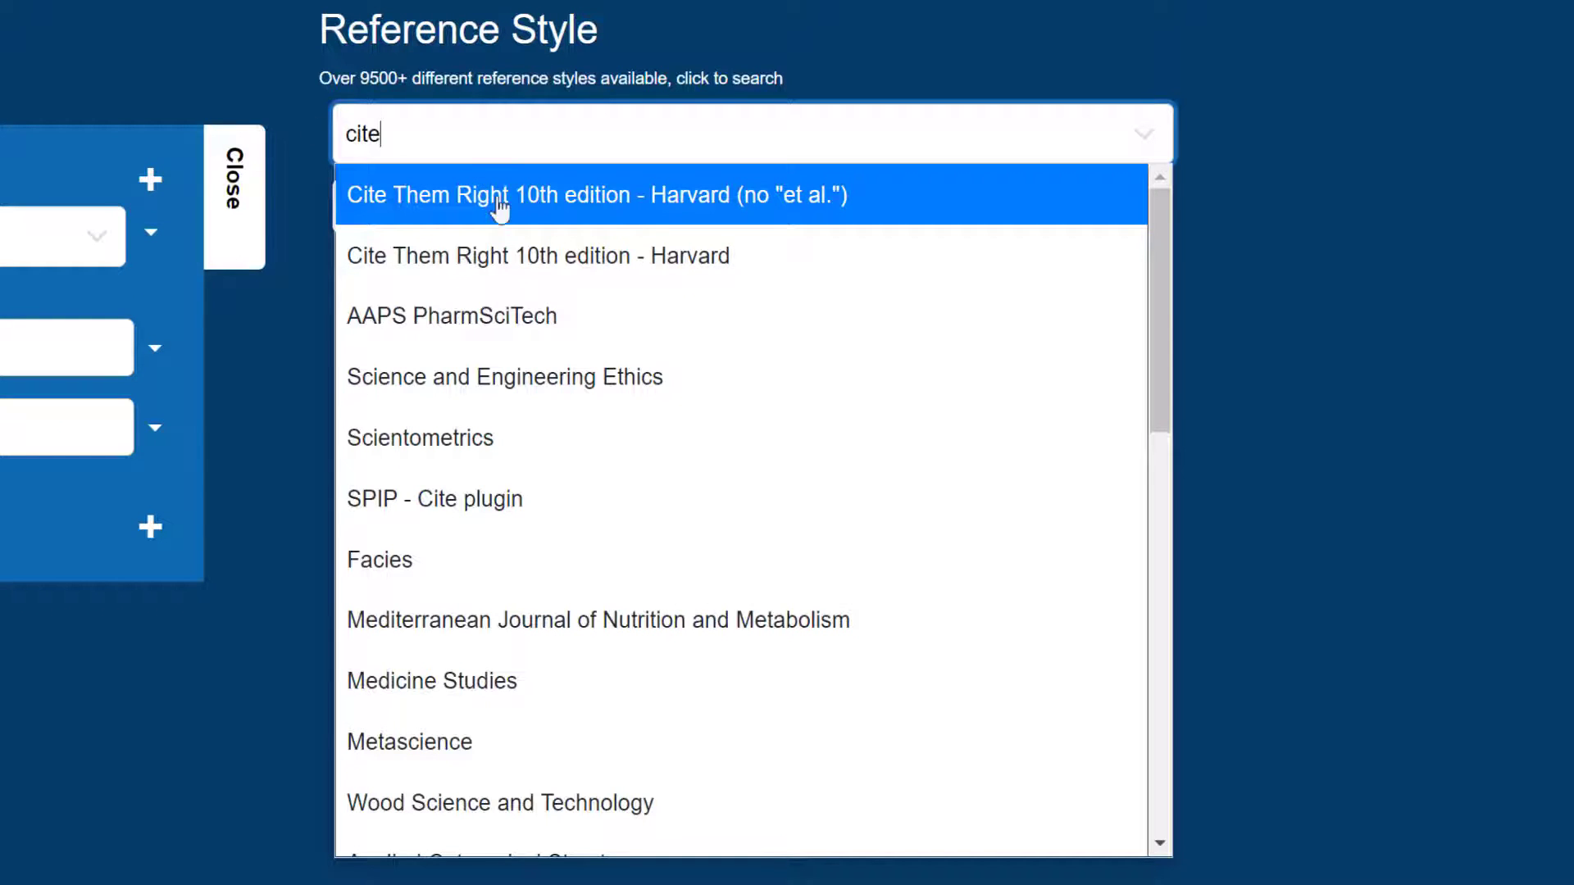
pyautogui.click(537, 257)
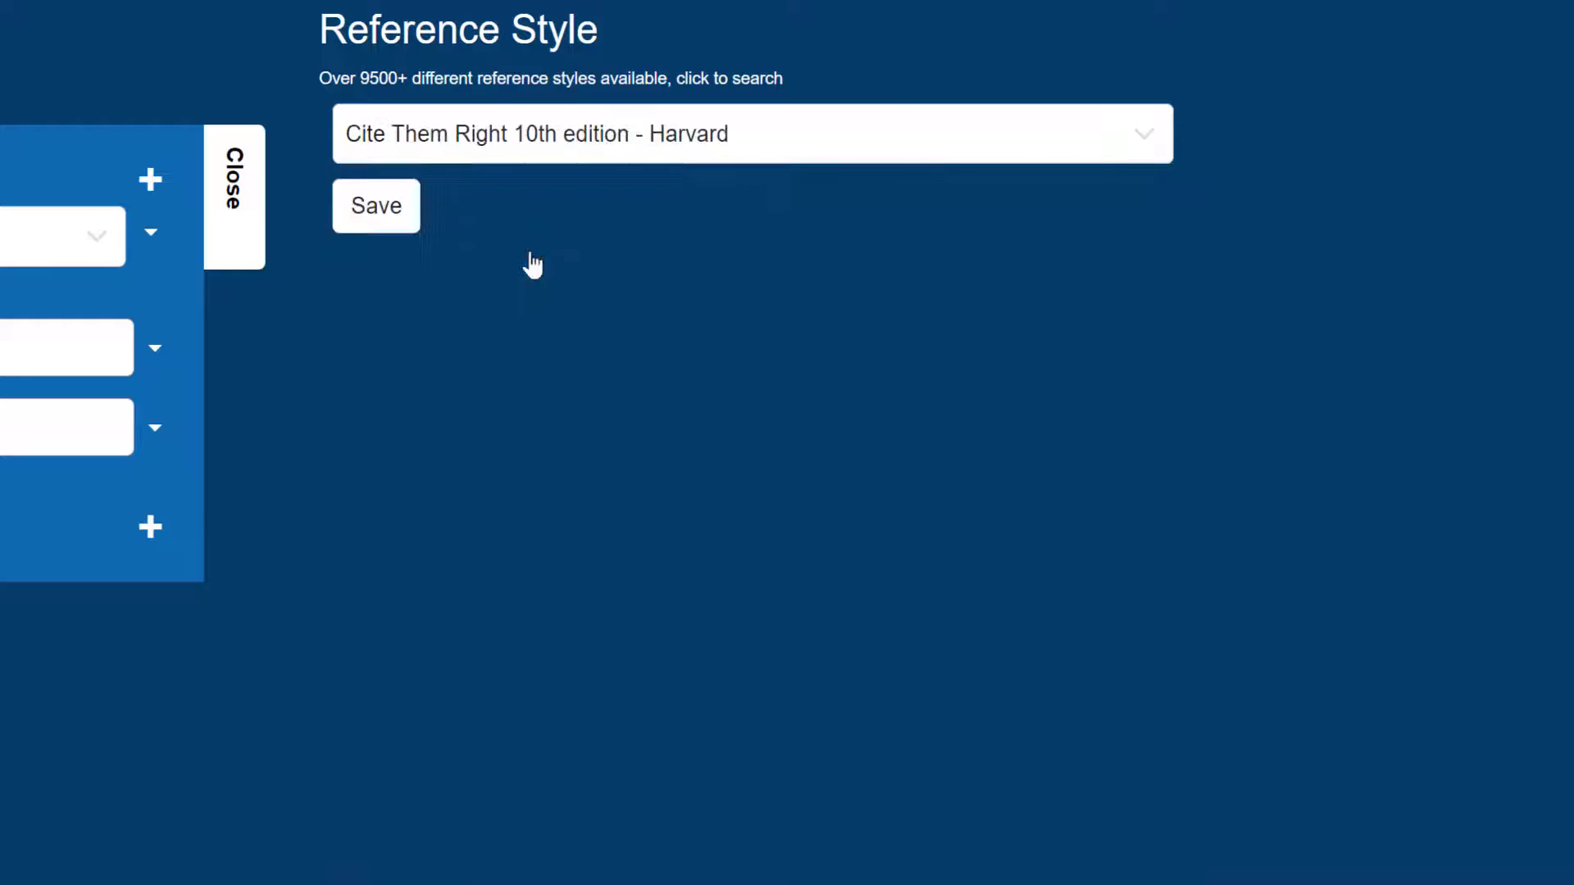
pyautogui.click(379, 214)
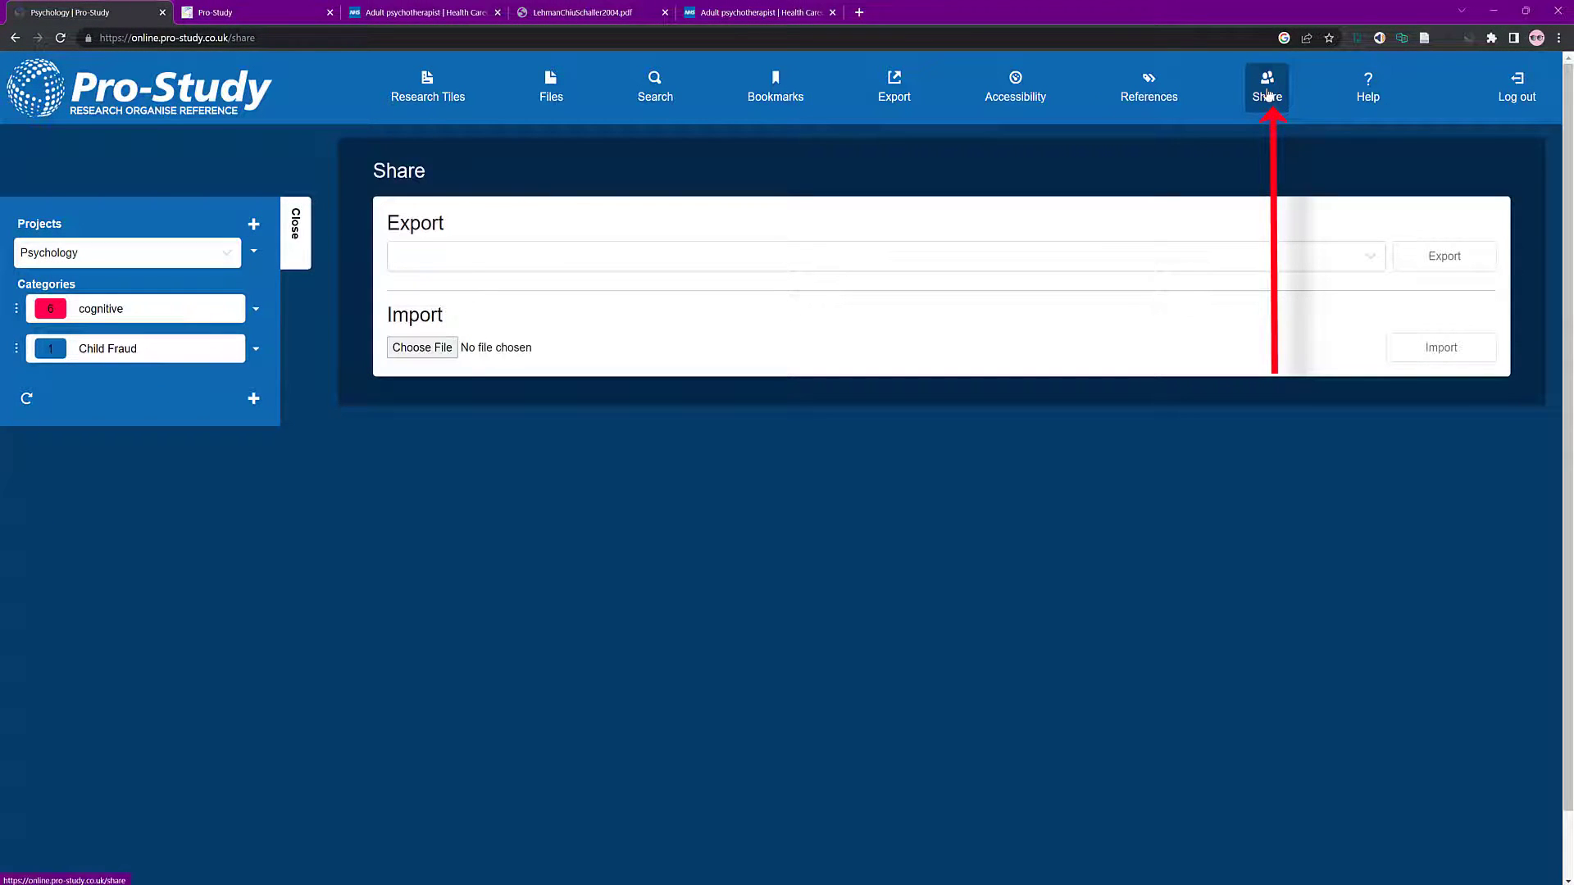
# Step: Look through the Pro-Study quick start guide, then return to the project page
pyautogui.click(1365, 92)
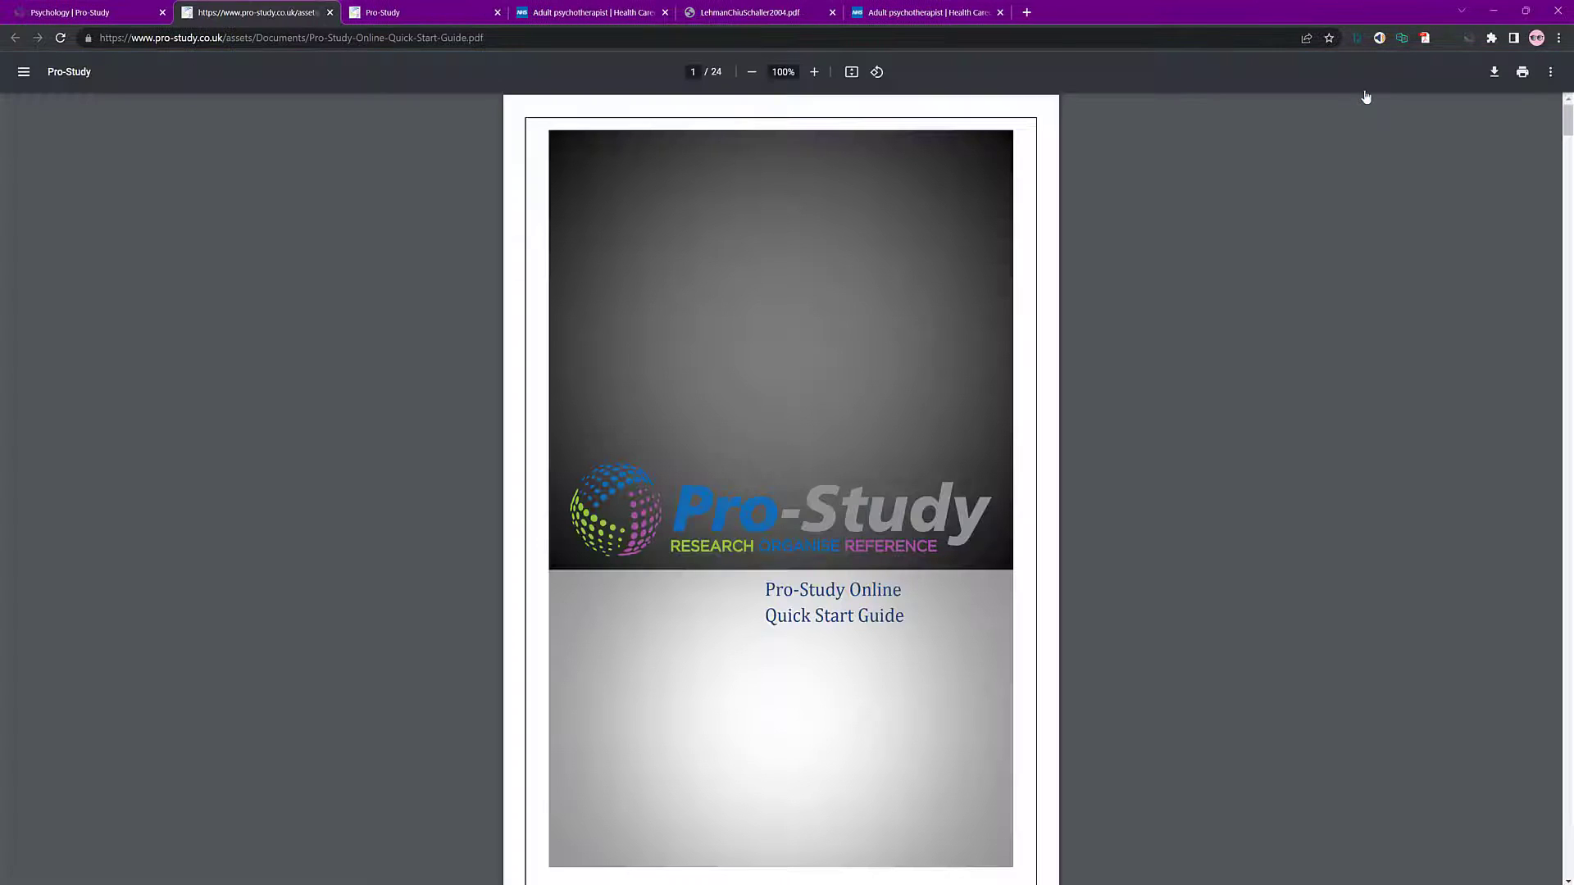
pyautogui.moveTo(1567, 117); pyautogui.dragTo(1568, 283)
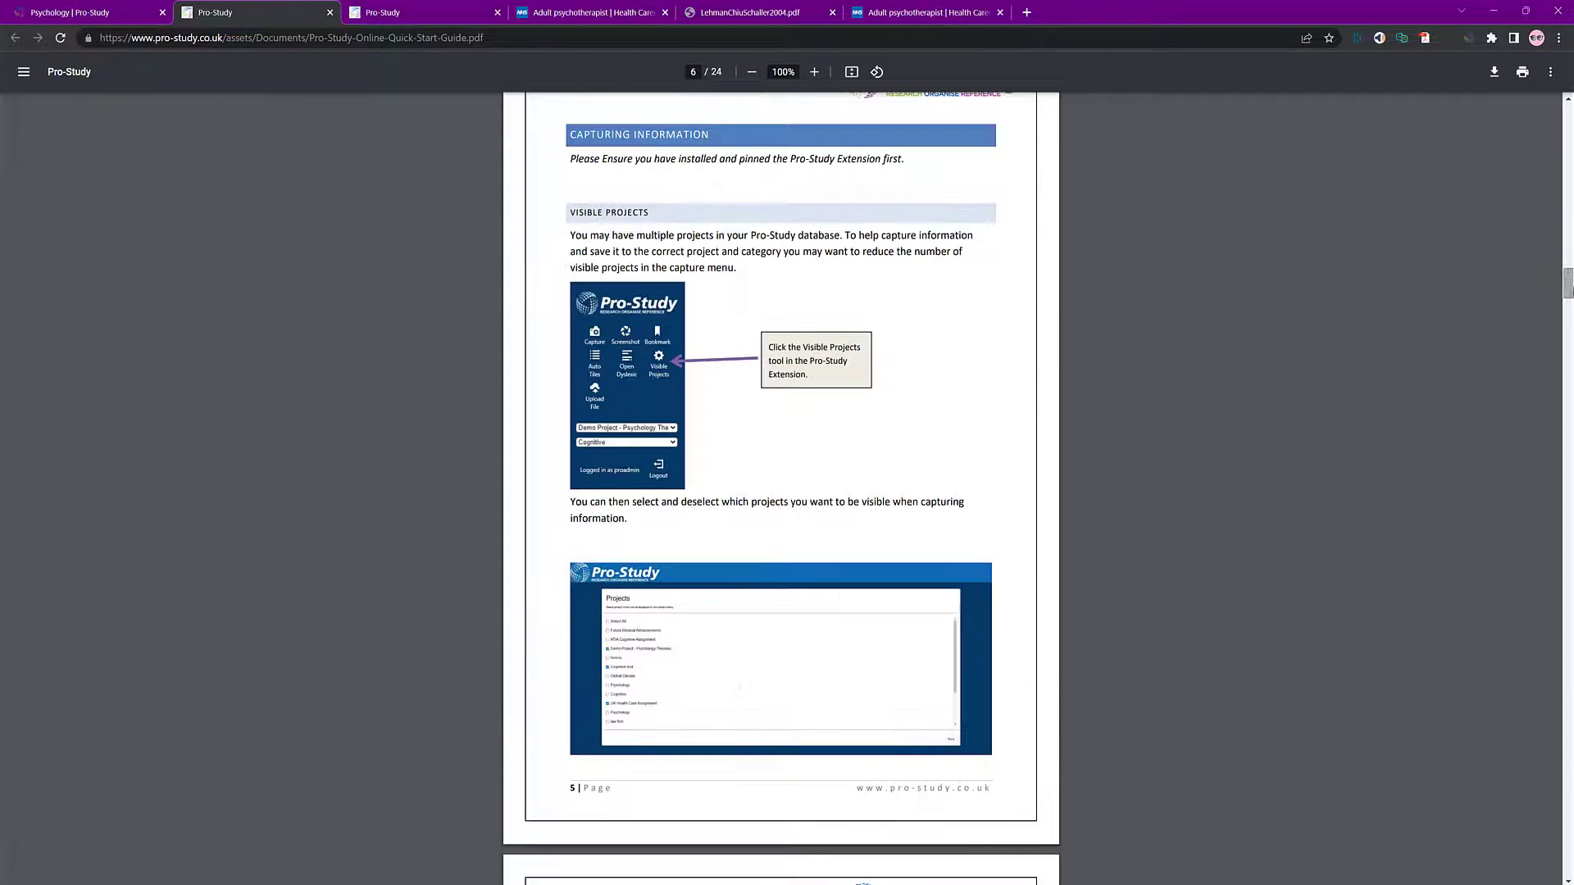
pyautogui.click(101, 5)
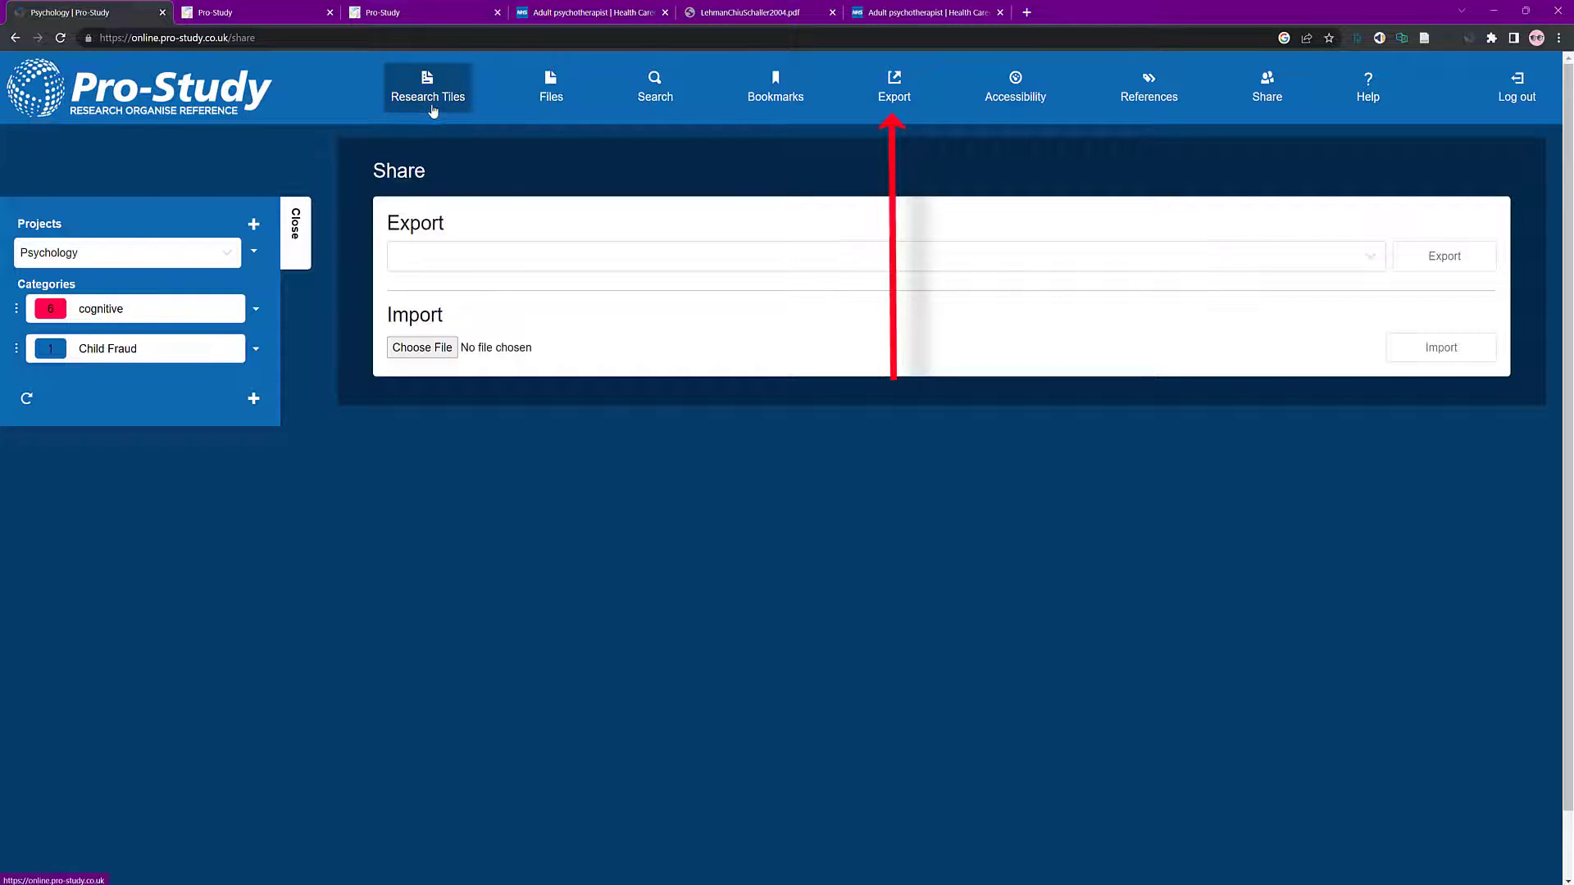
# Step: Export Psychology with references and comments as Docx and open Psychology.docx in Word
pyautogui.click(880, 87)
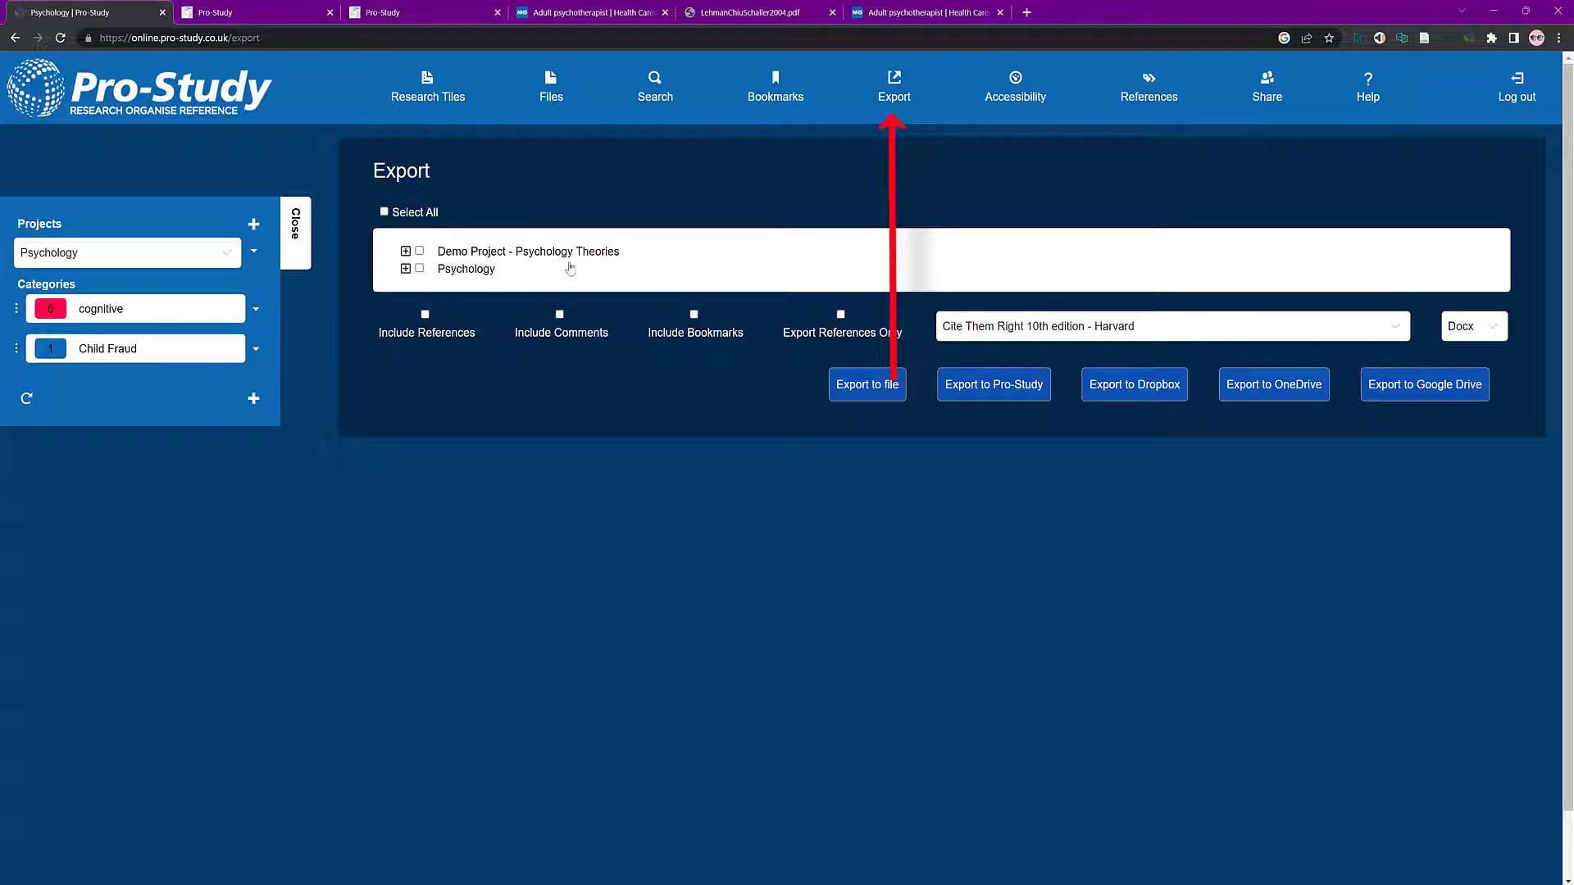
pyautogui.click(419, 269)
pyautogui.click(405, 270)
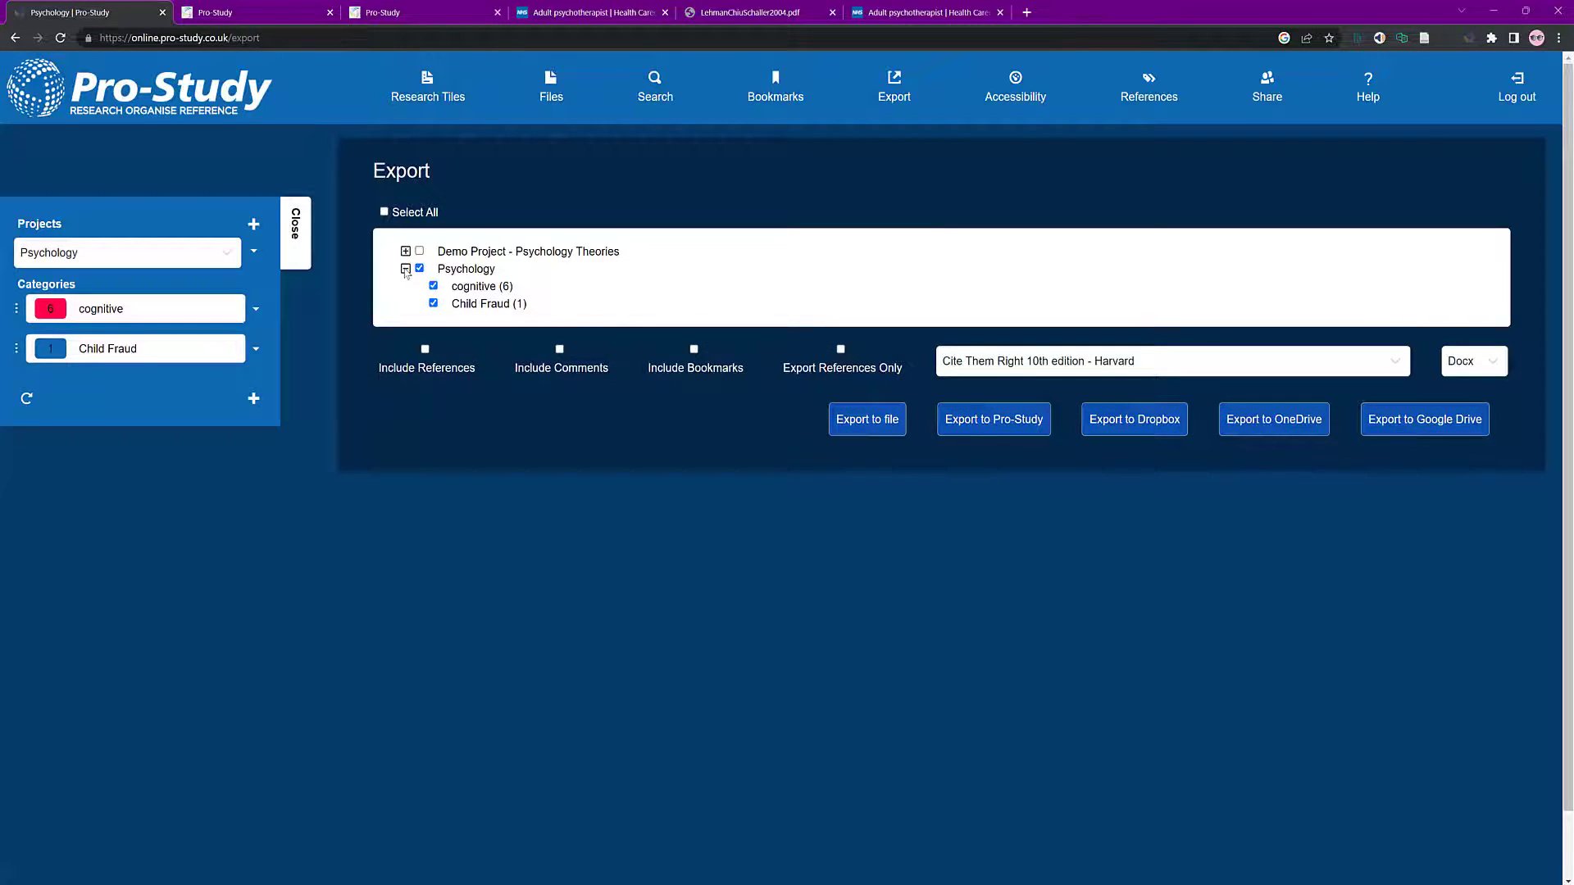
pyautogui.click(424, 350)
pyautogui.click(559, 350)
pyautogui.click(1482, 360)
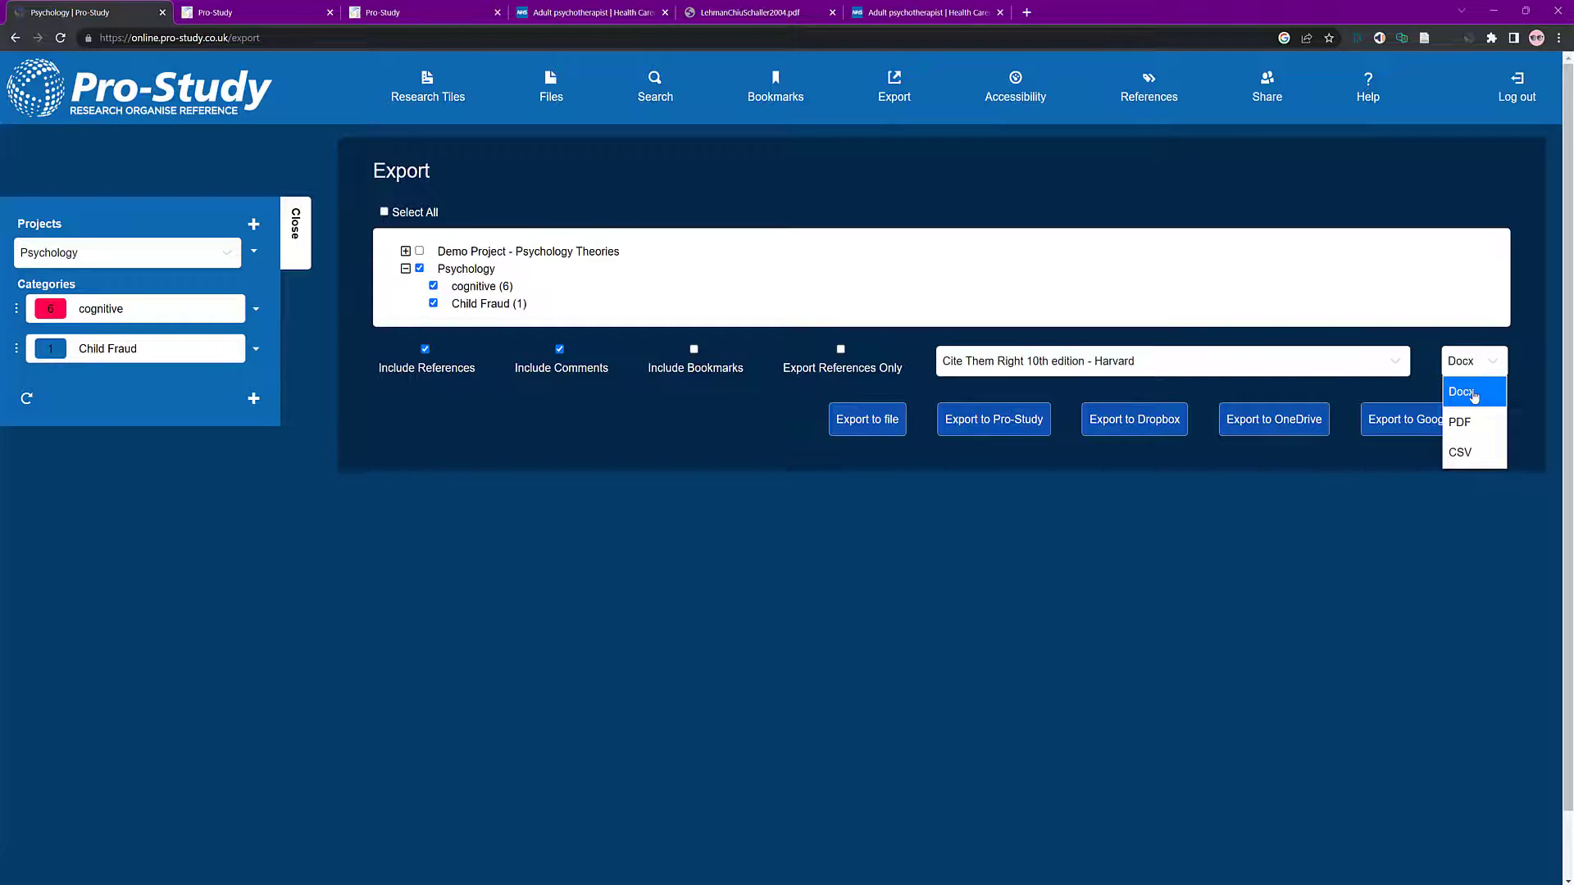
pyautogui.click(876, 420)
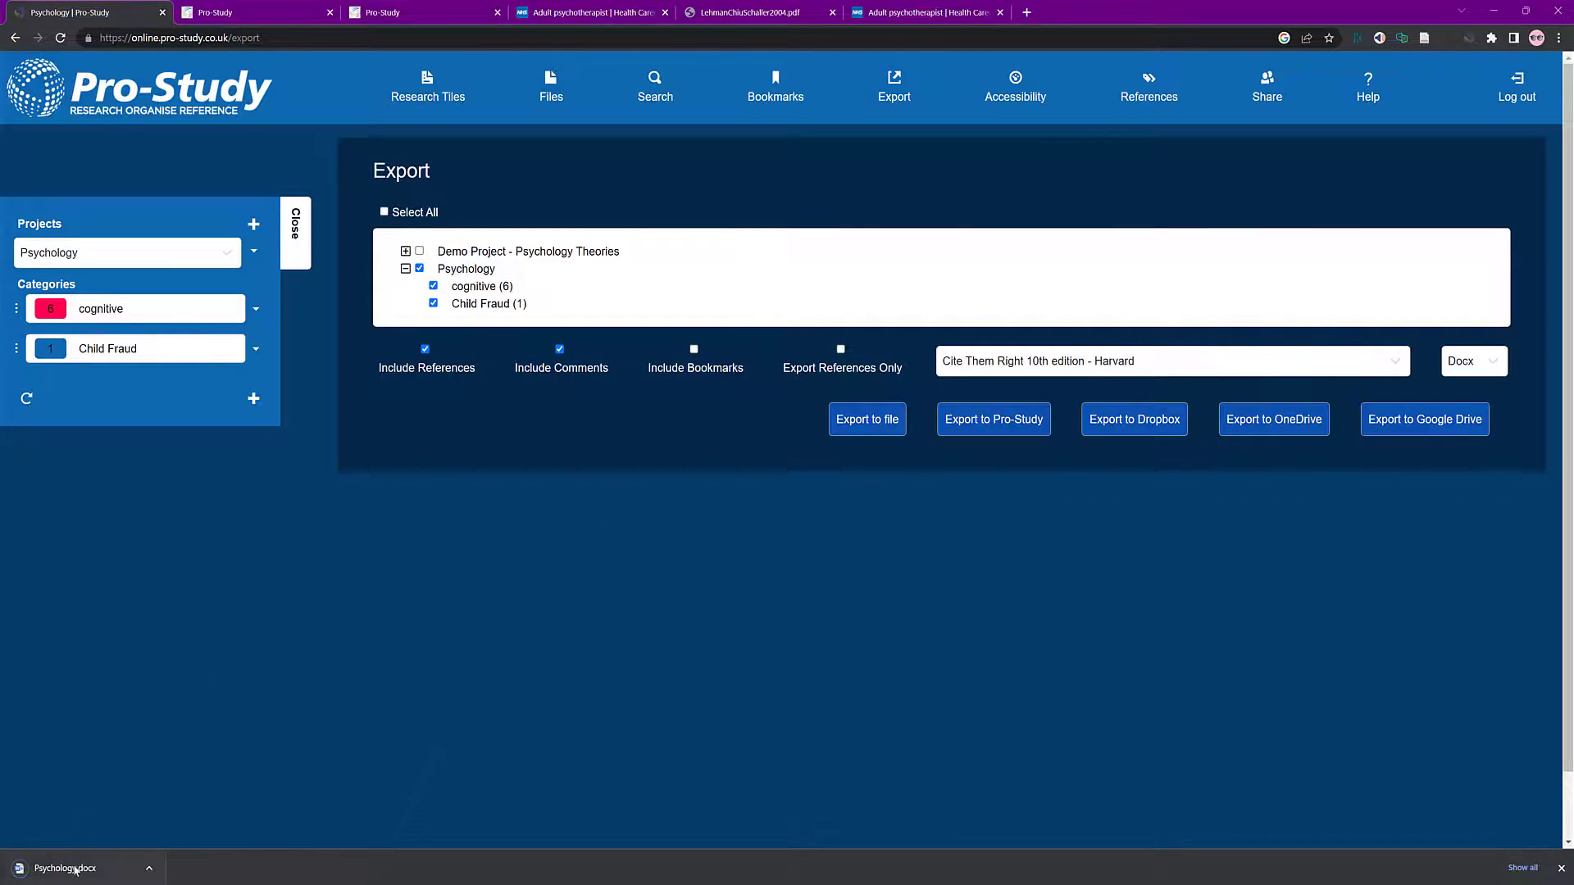
pyautogui.click(66, 868)
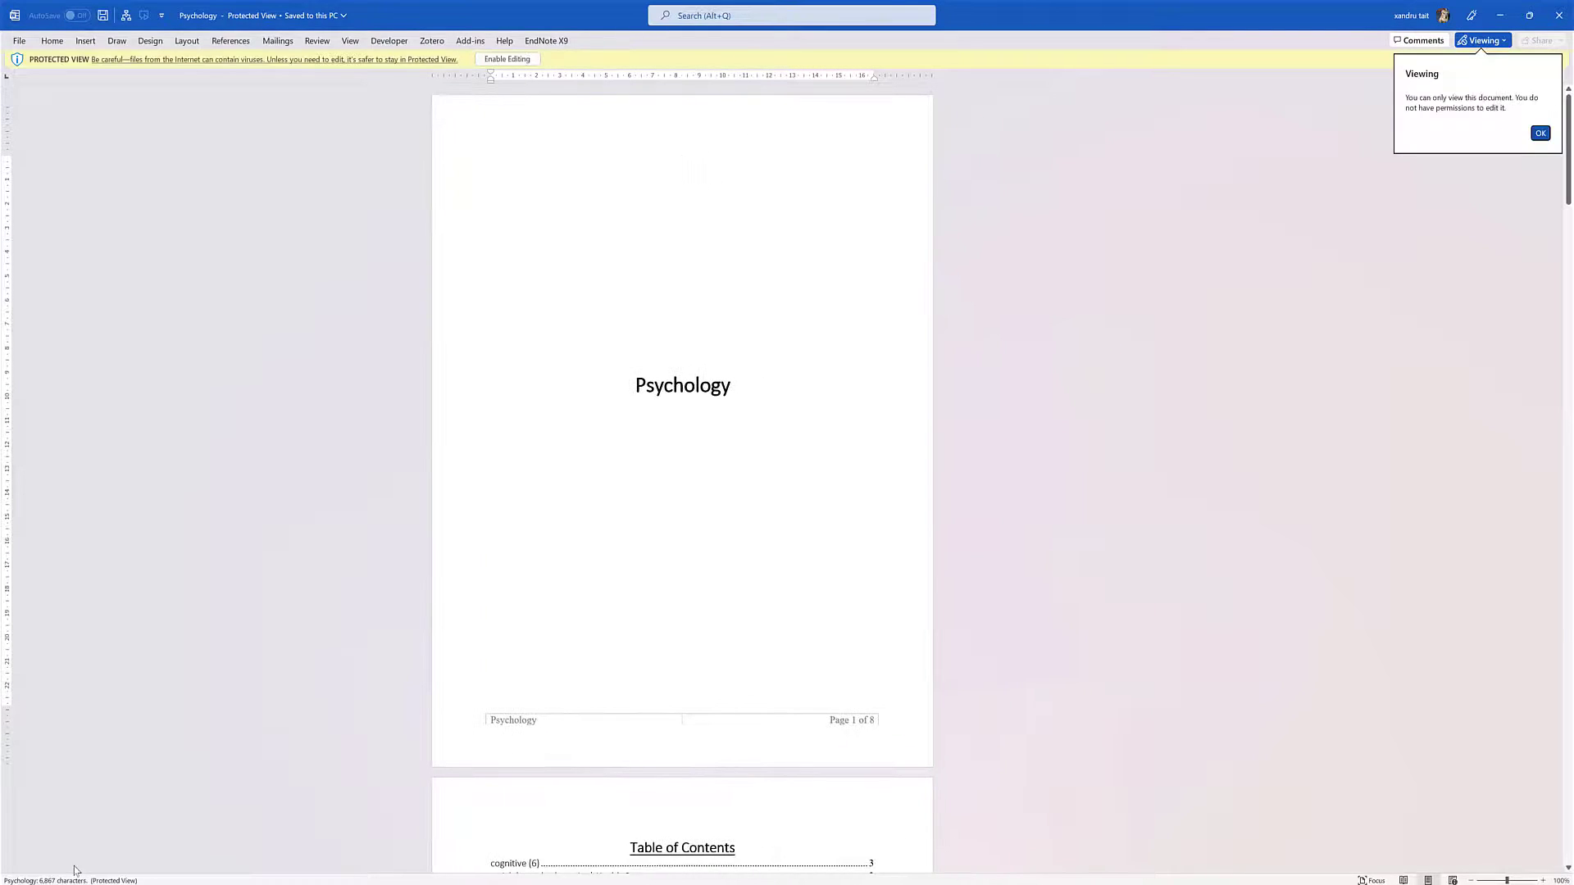
# Step: Enable editing in Psychology.docx, scroll down to its Bibliography, then switch back to Chrome
pyautogui.click(508, 59)
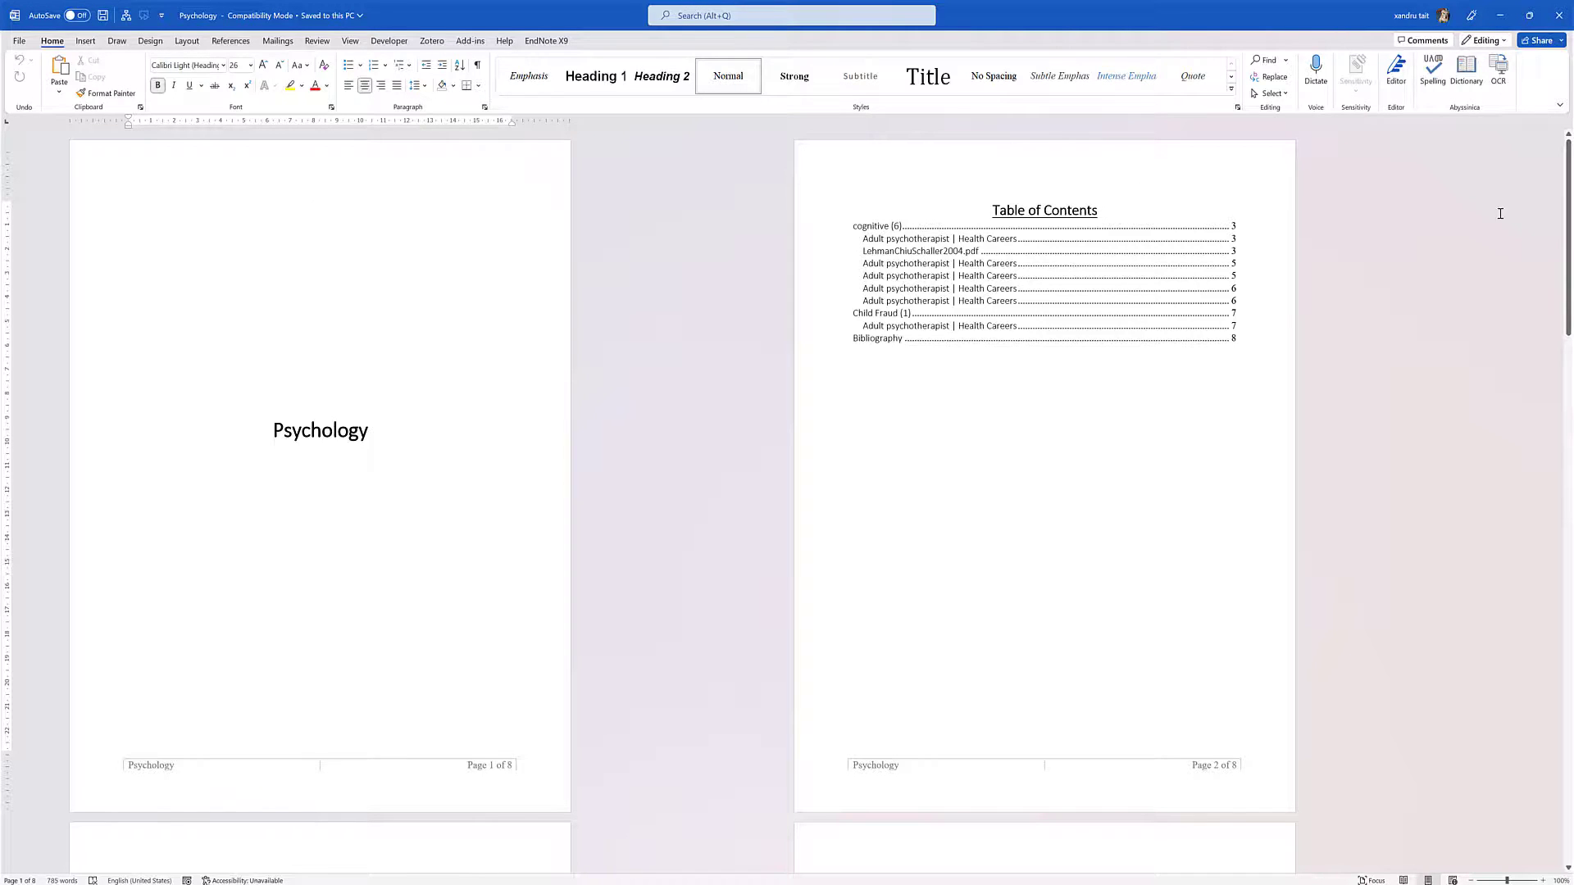
pyautogui.moveTo(1566, 194); pyautogui.dragTo(1567, 364)
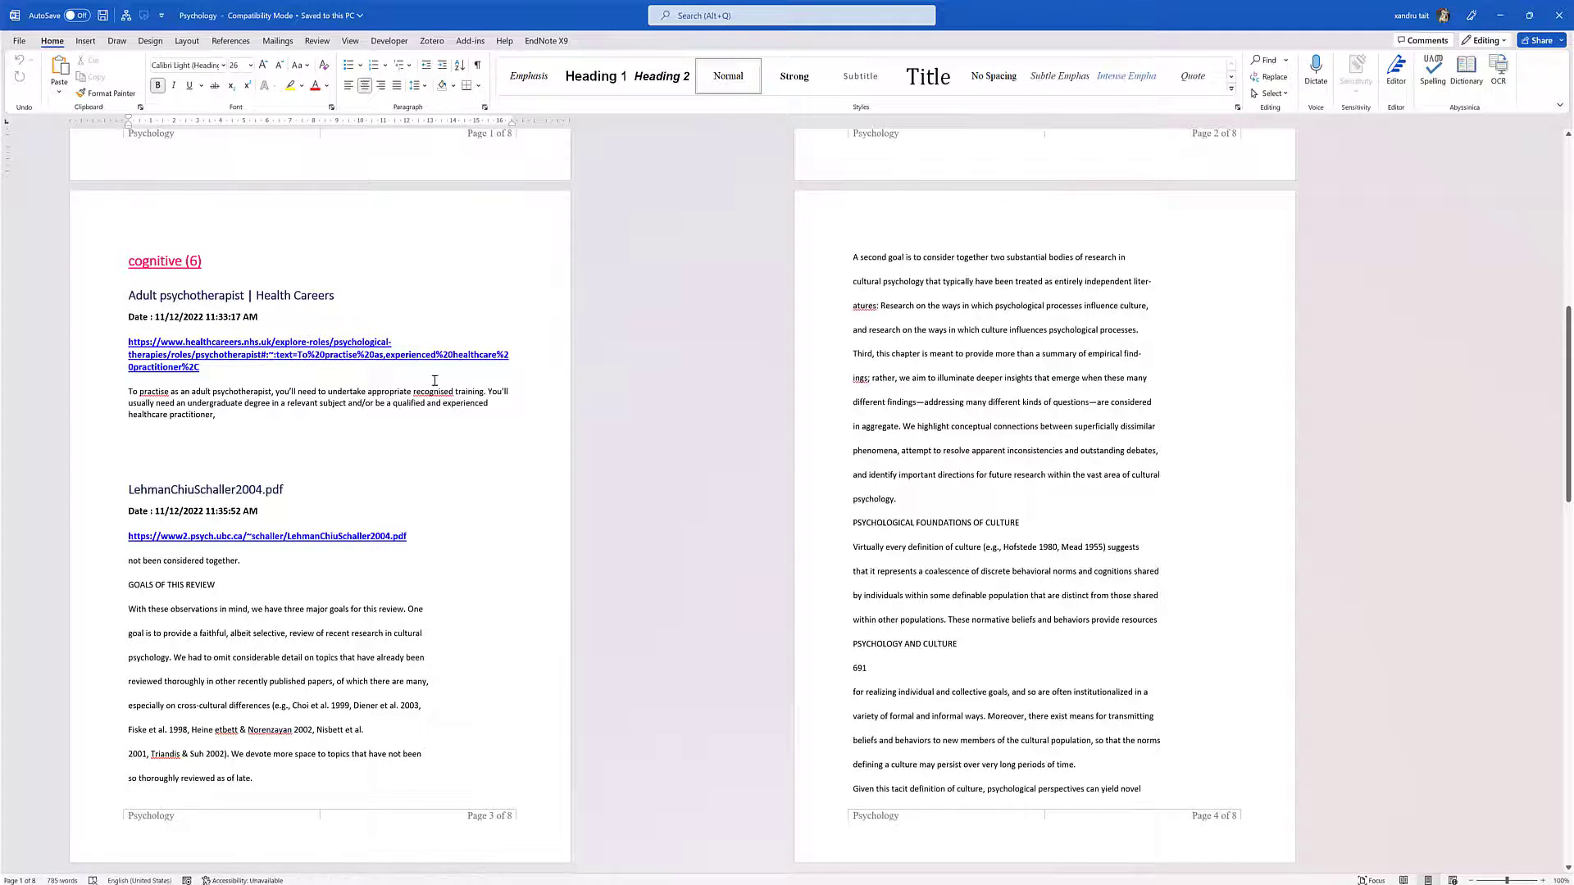
pyautogui.moveTo(1569, 327); pyautogui.dragTo(1572, 463)
pyautogui.moveTo(1568, 558); pyautogui.dragTo(1567, 621)
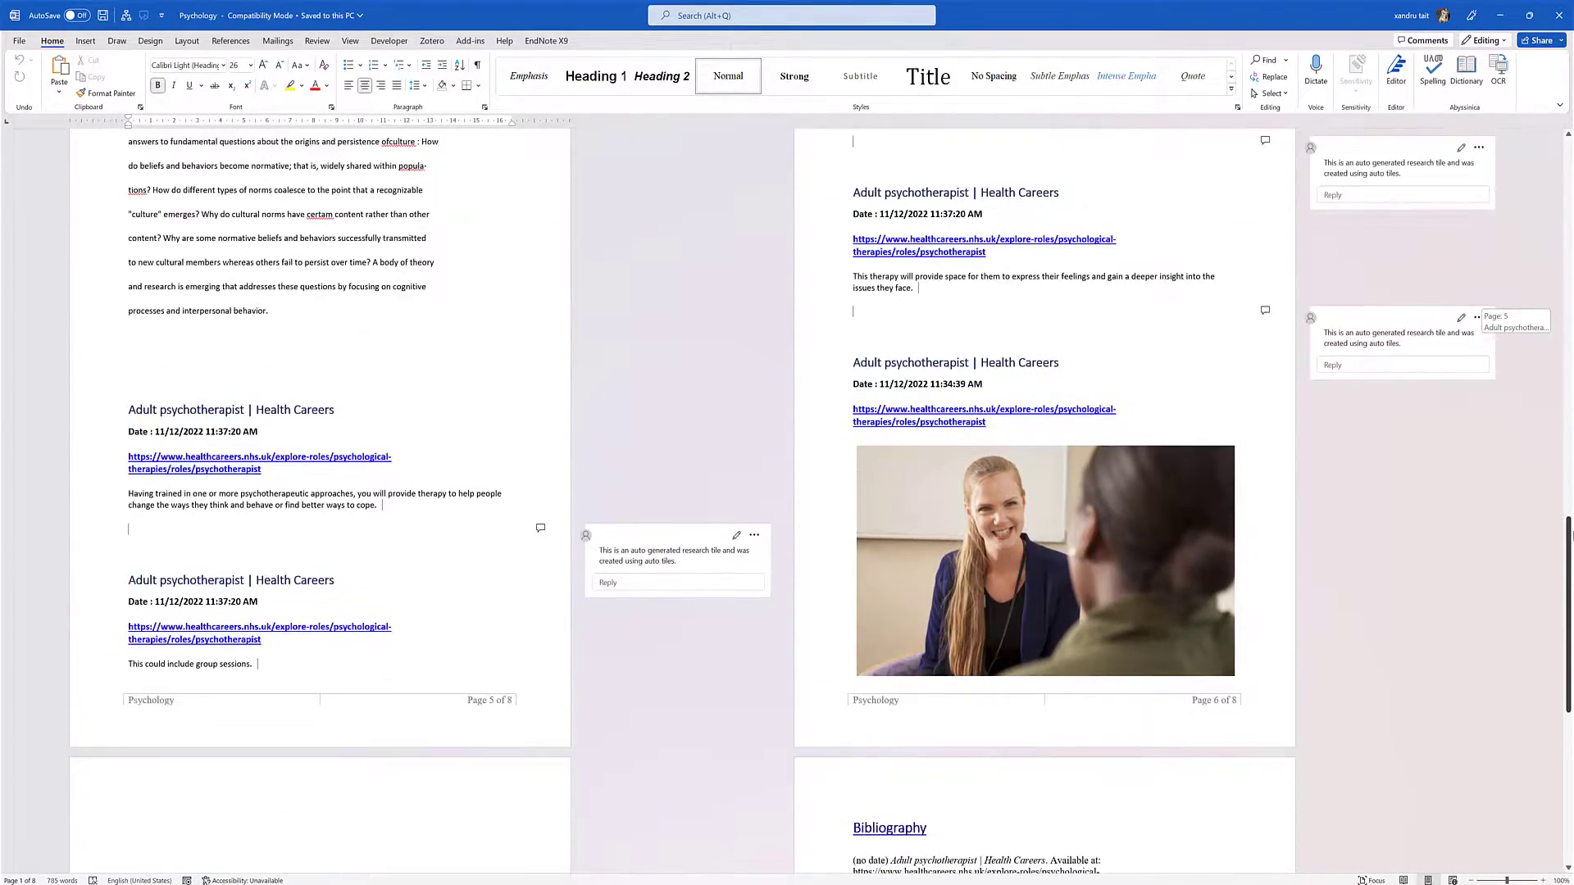
pyautogui.moveTo(1571, 535); pyautogui.dragTo(1572, 705)
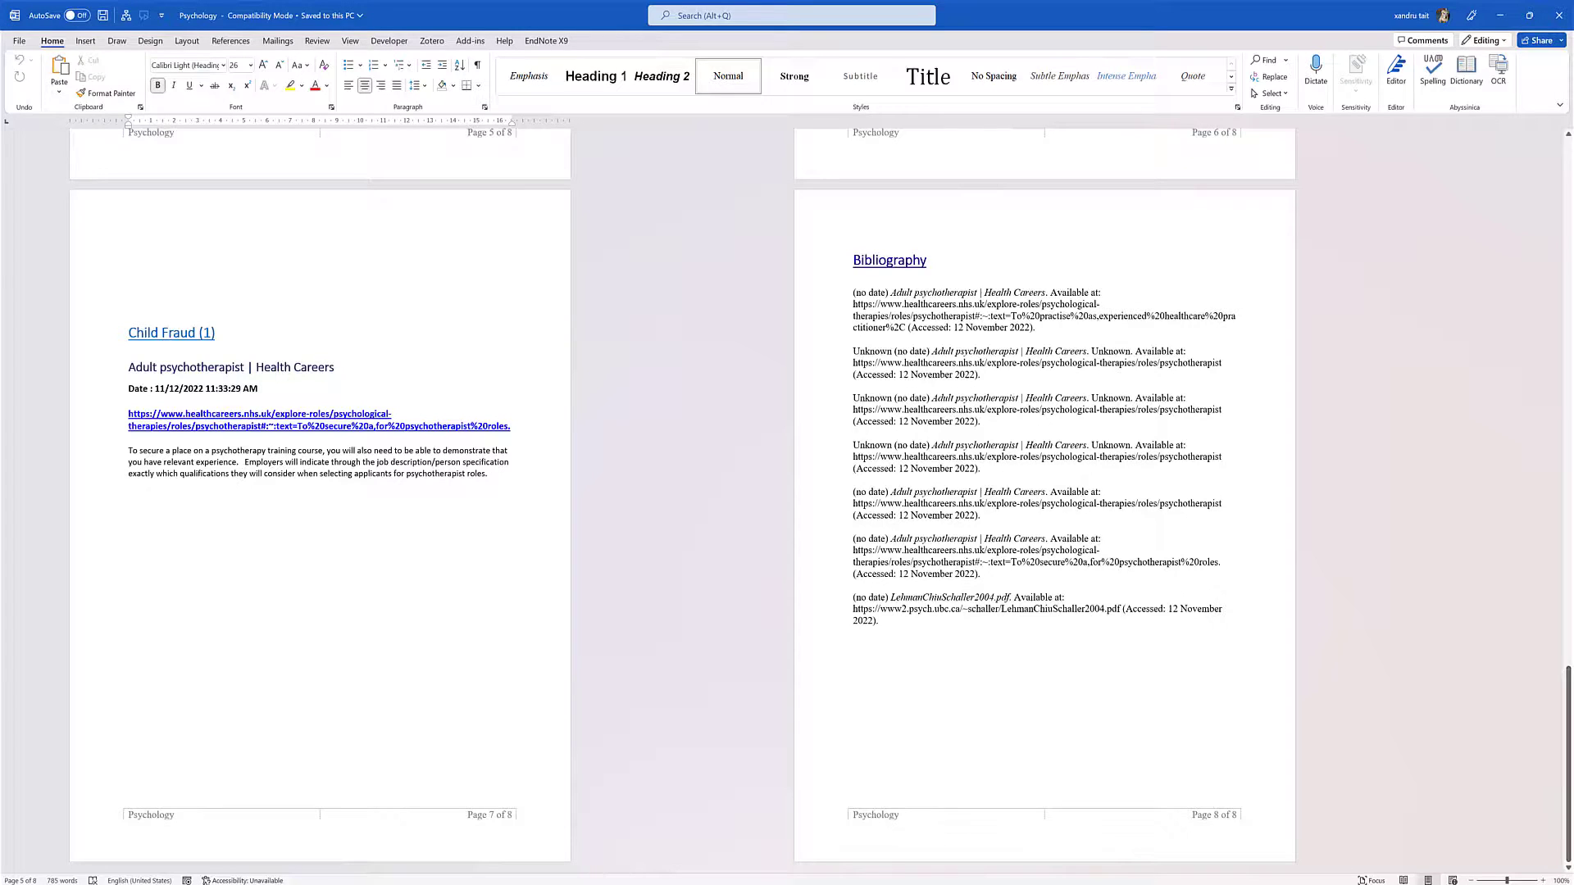
pyautogui.hotkey('alt', 'Tab')
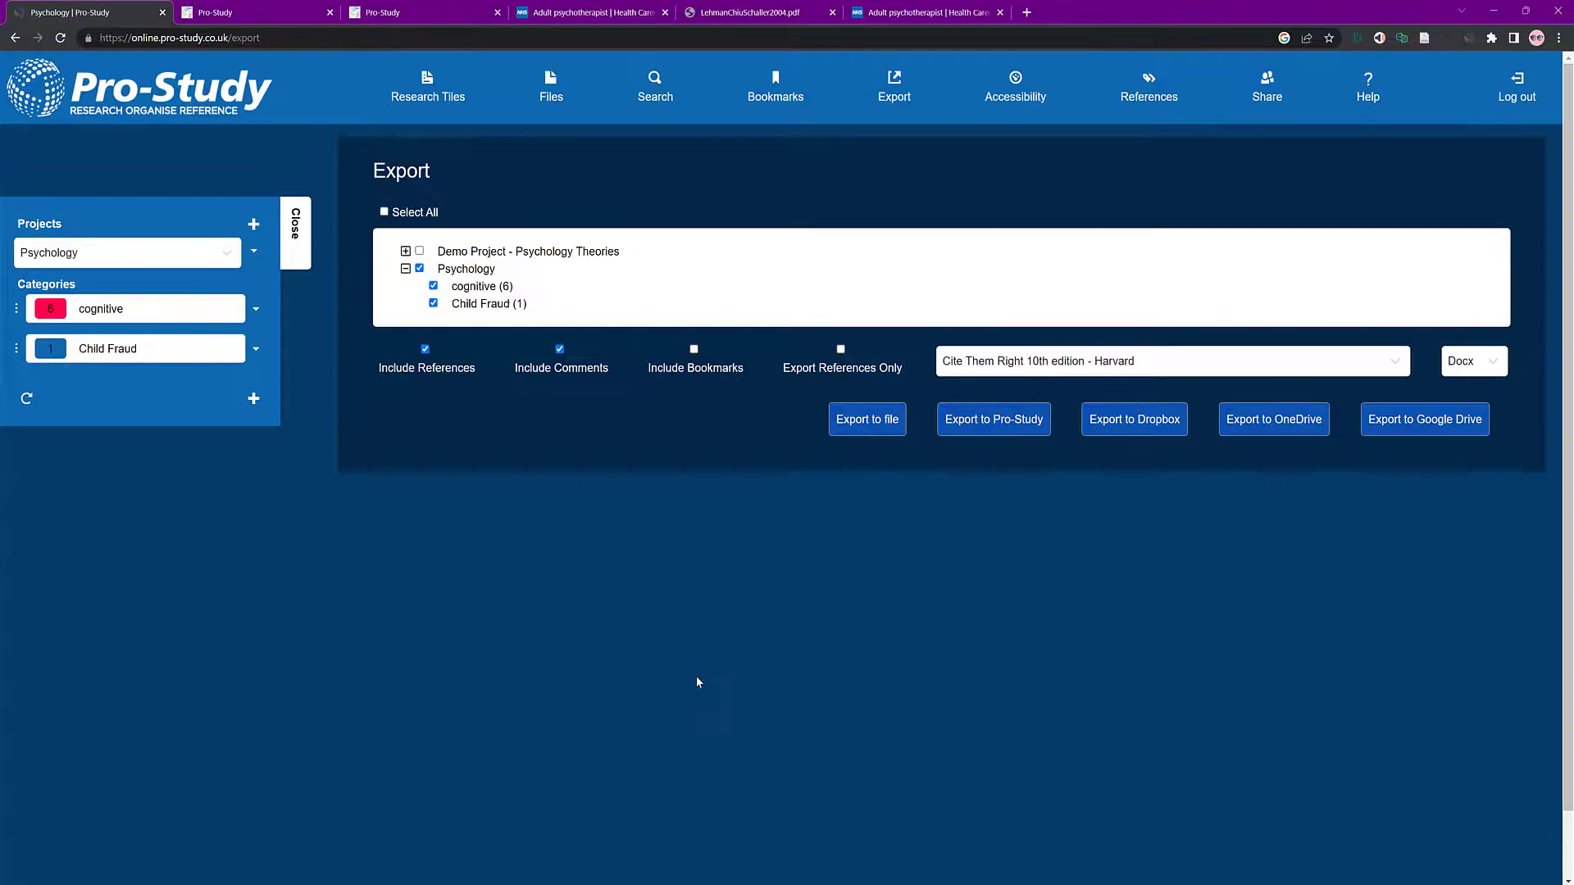